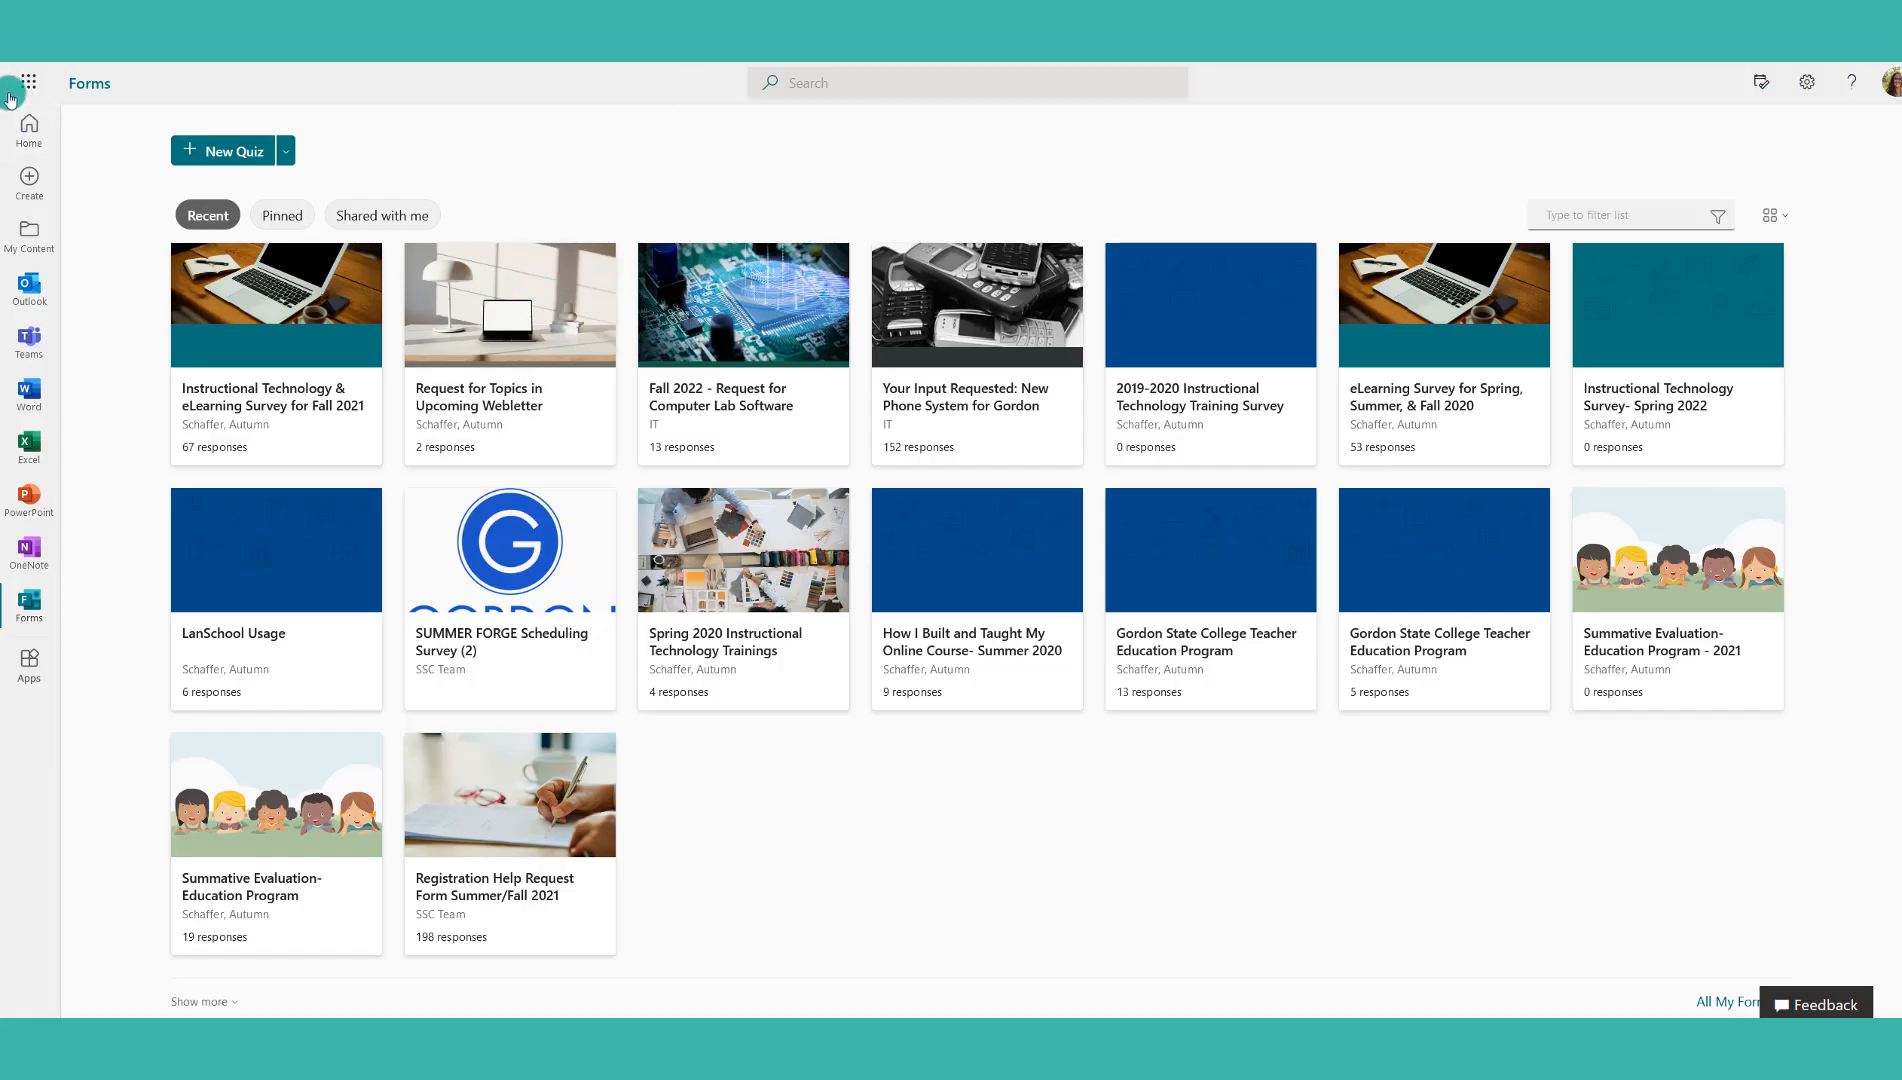
Look through the app launcher and its full list of available Office apps
click(27, 92)
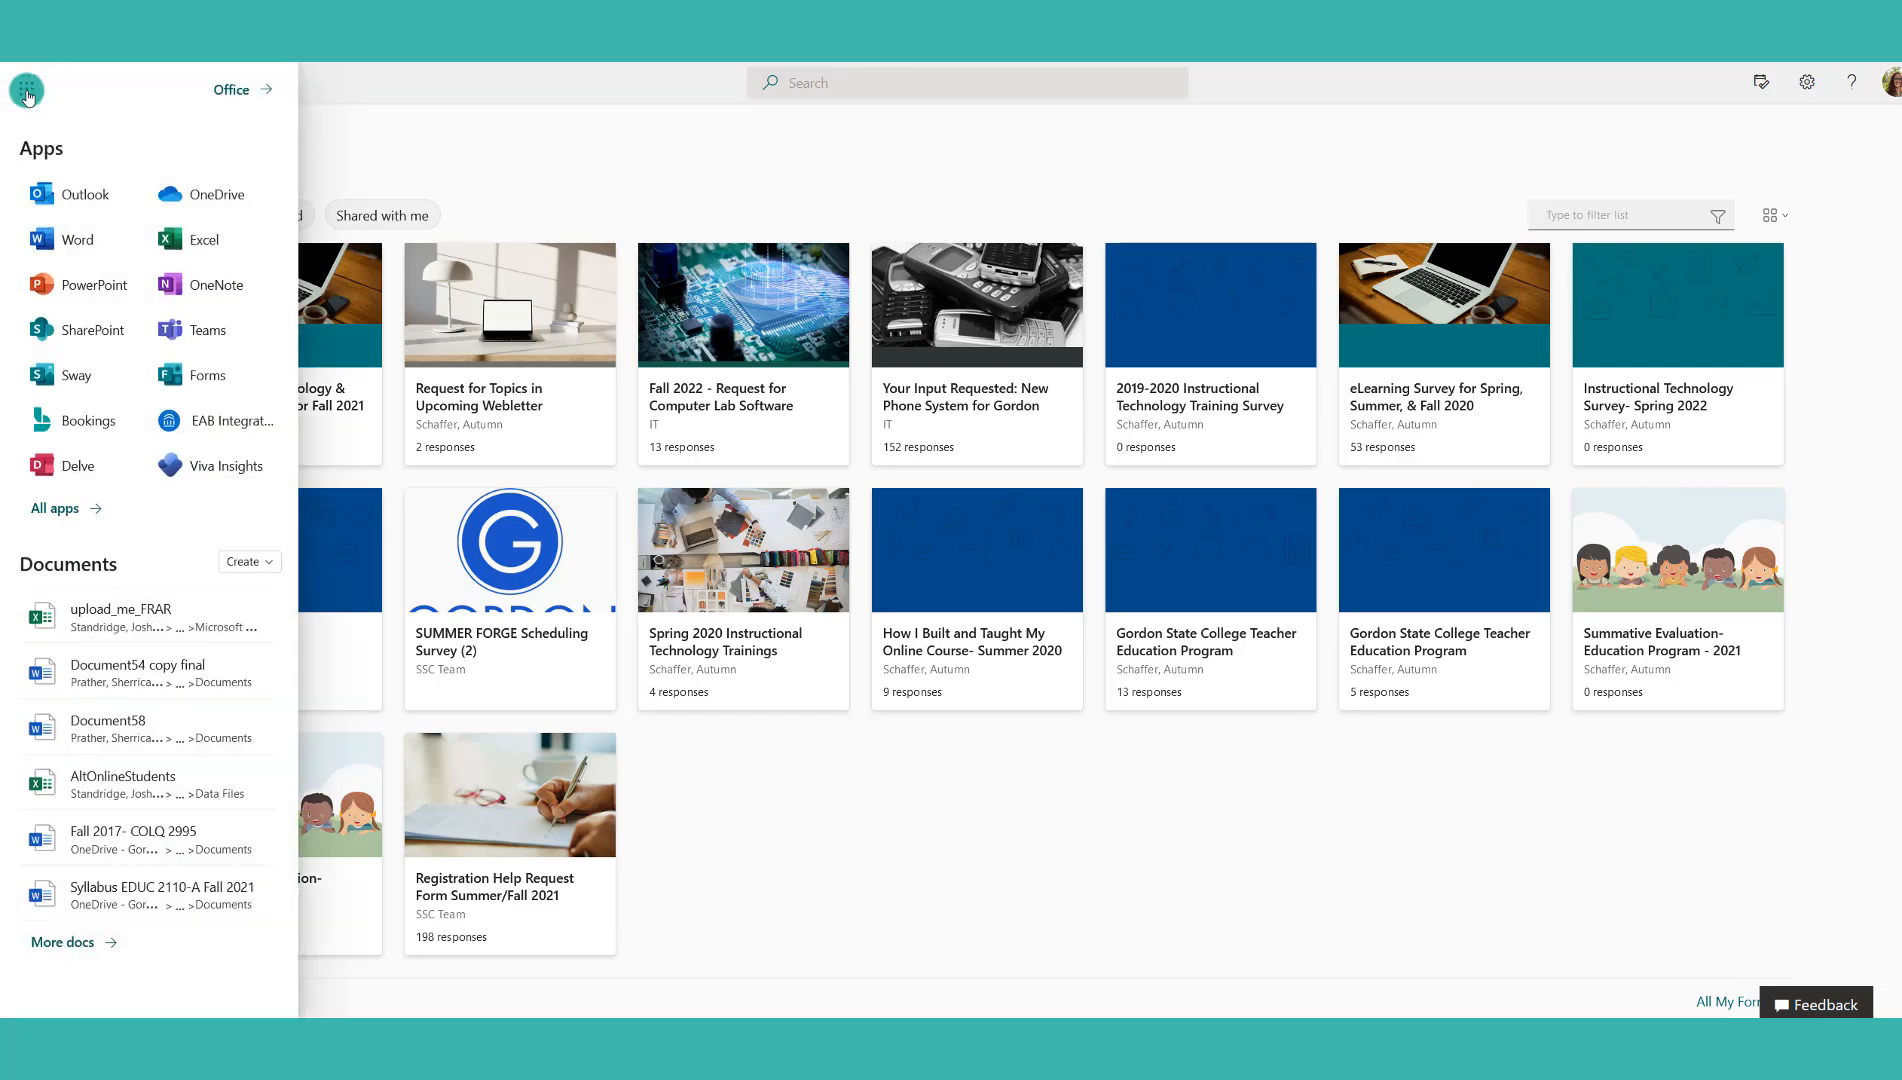
click(203, 387)
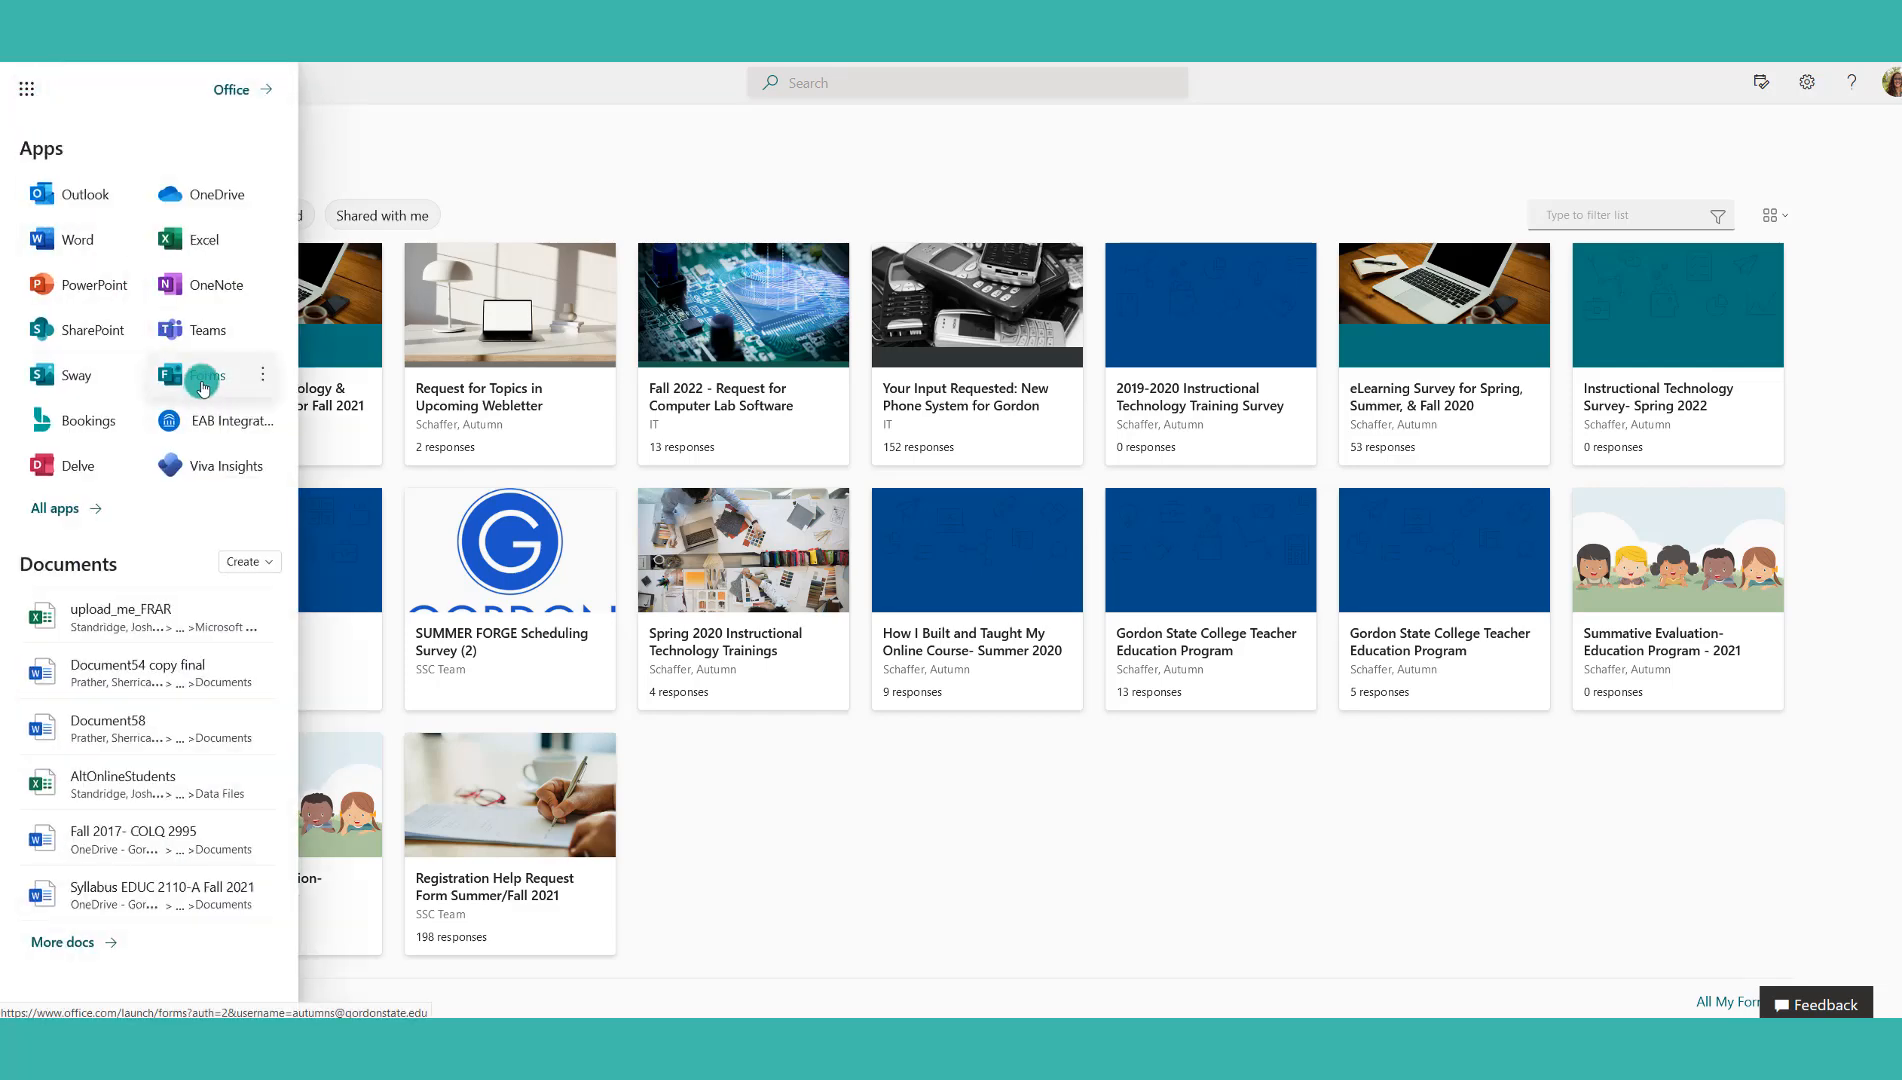
click(78, 512)
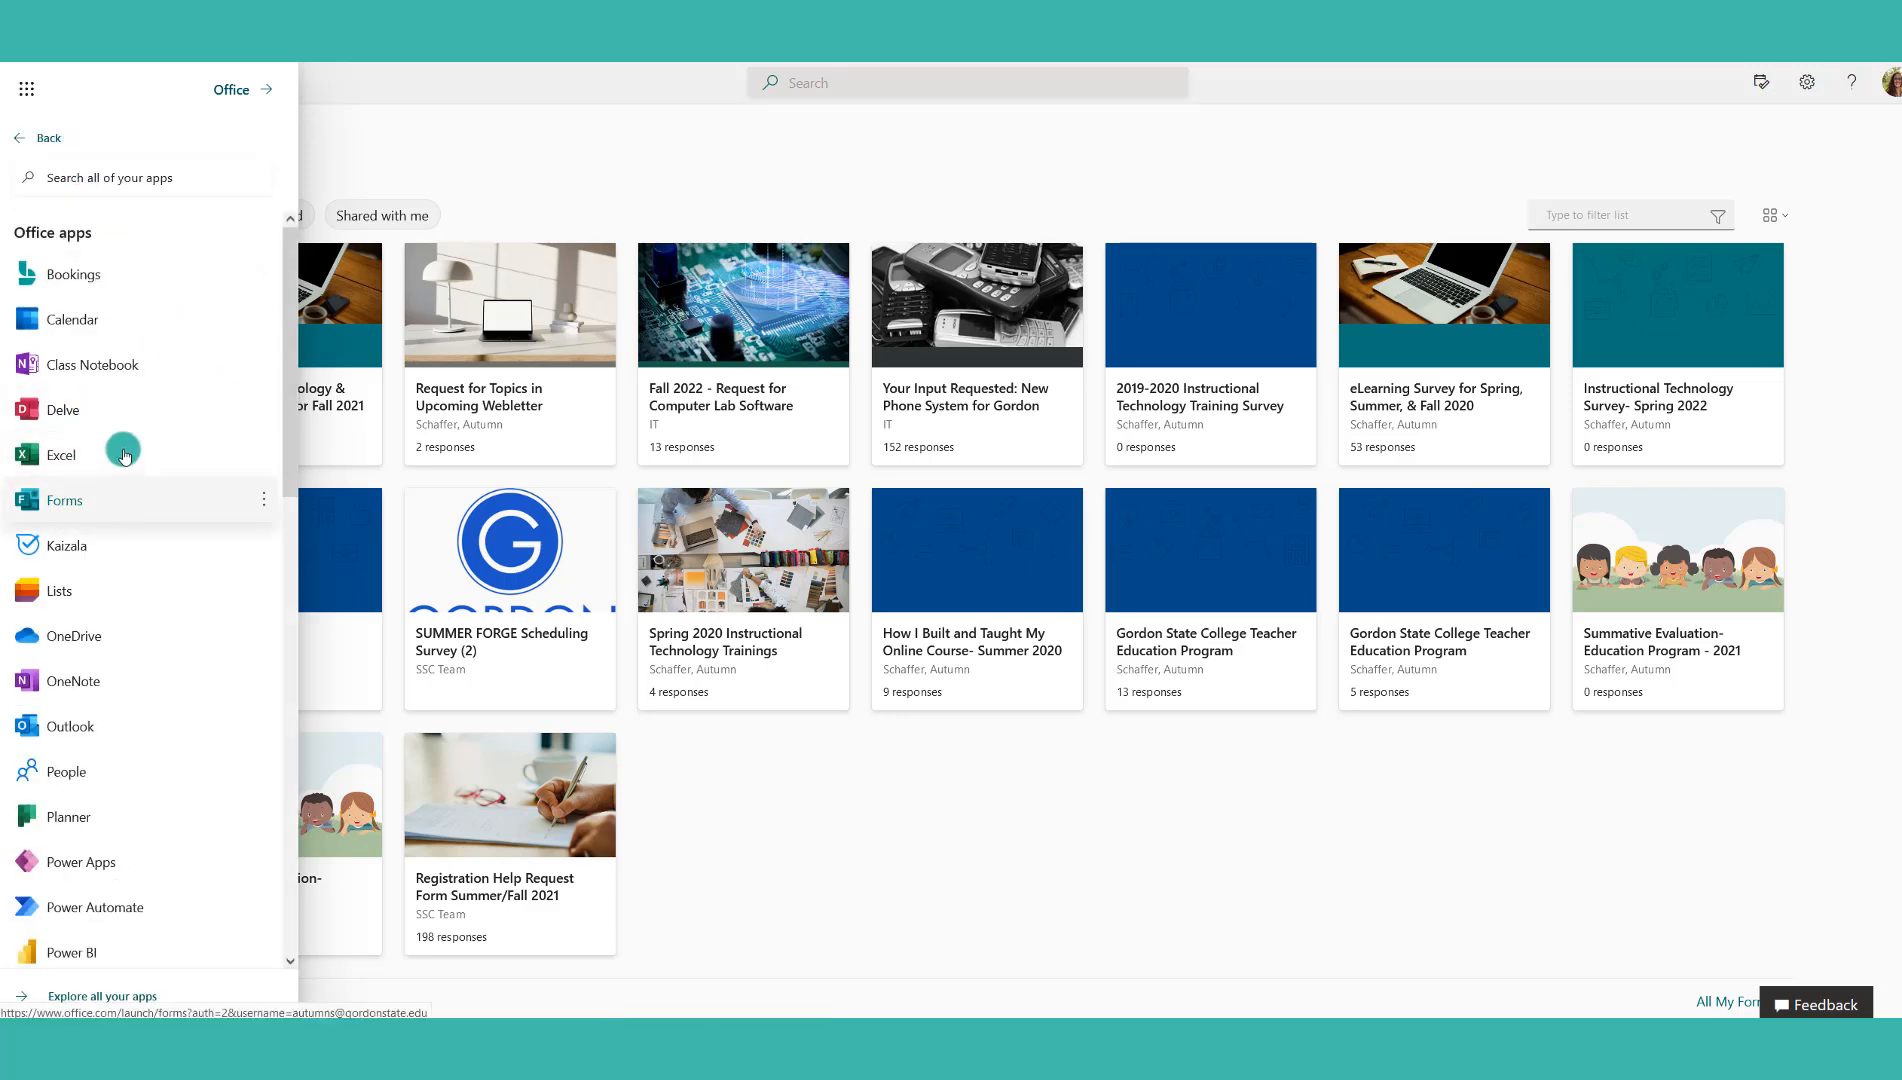
scroll(134, 369, down, 5)
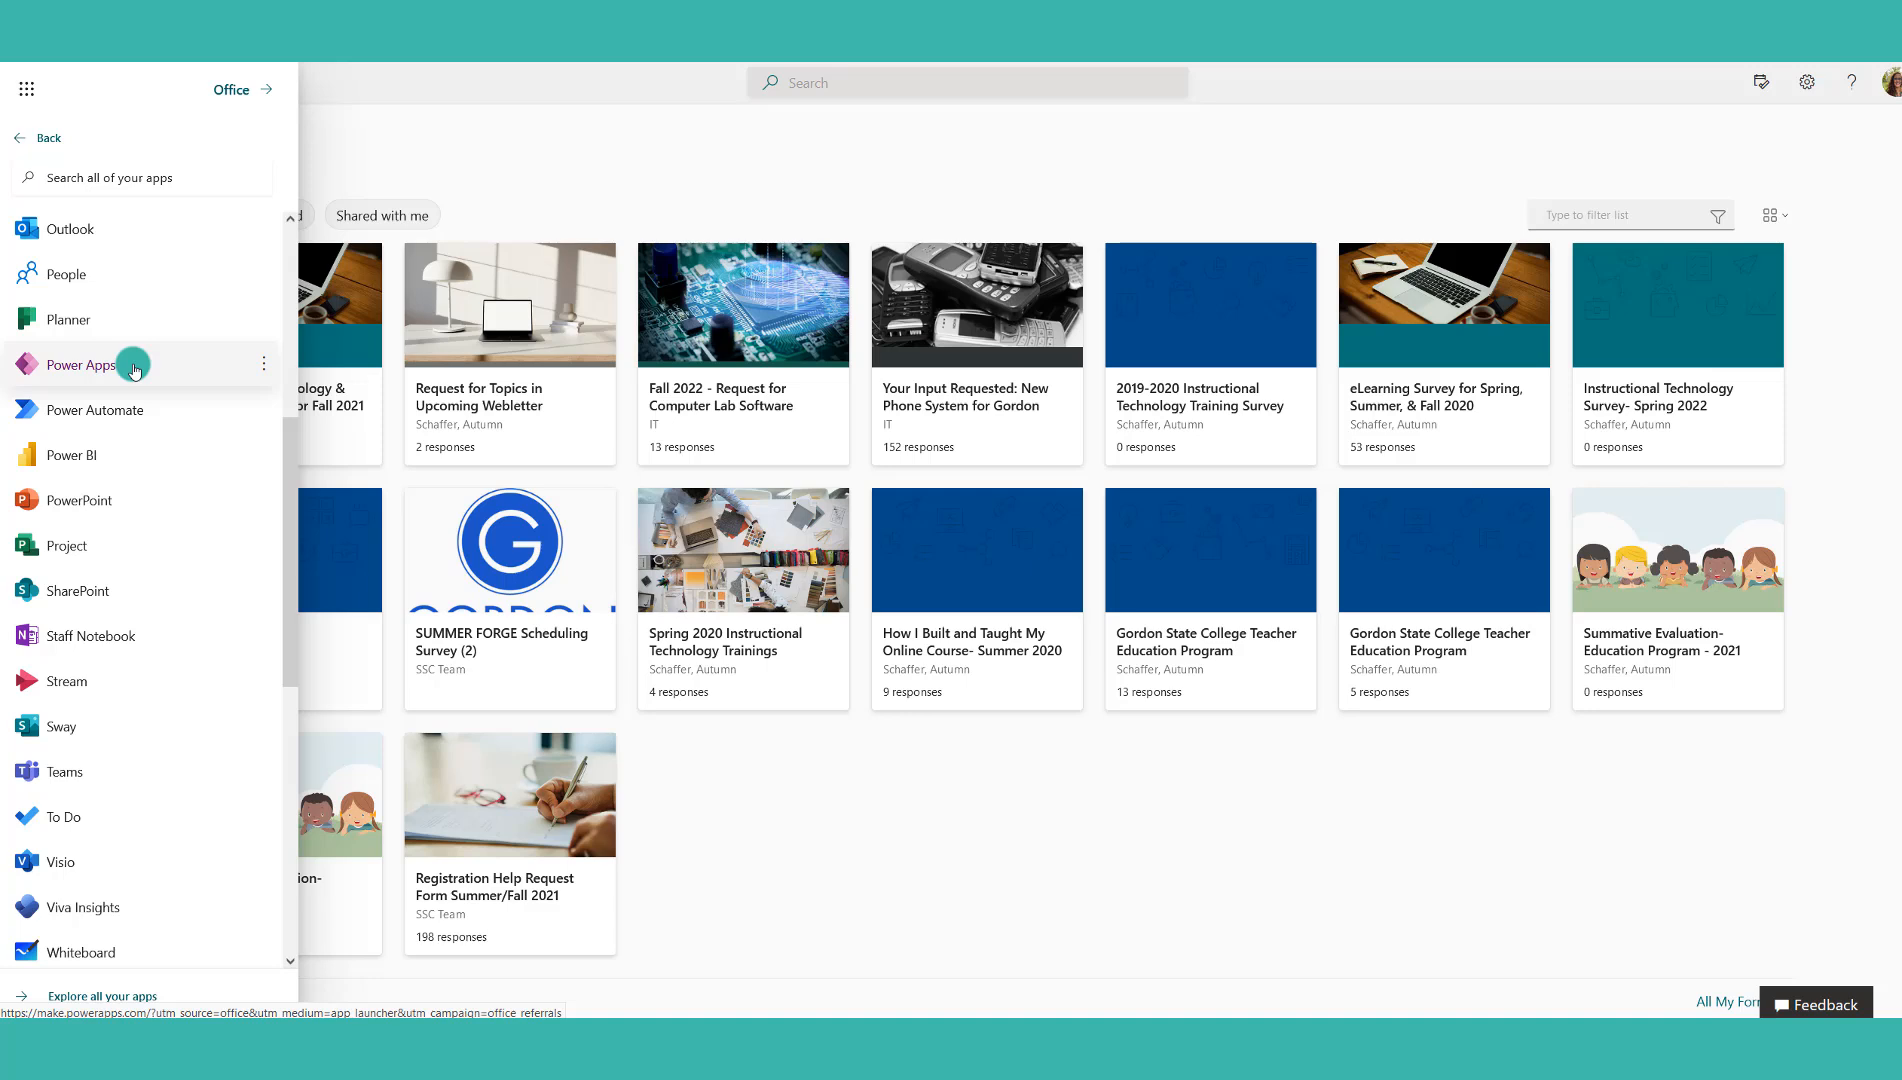
key(Escape)
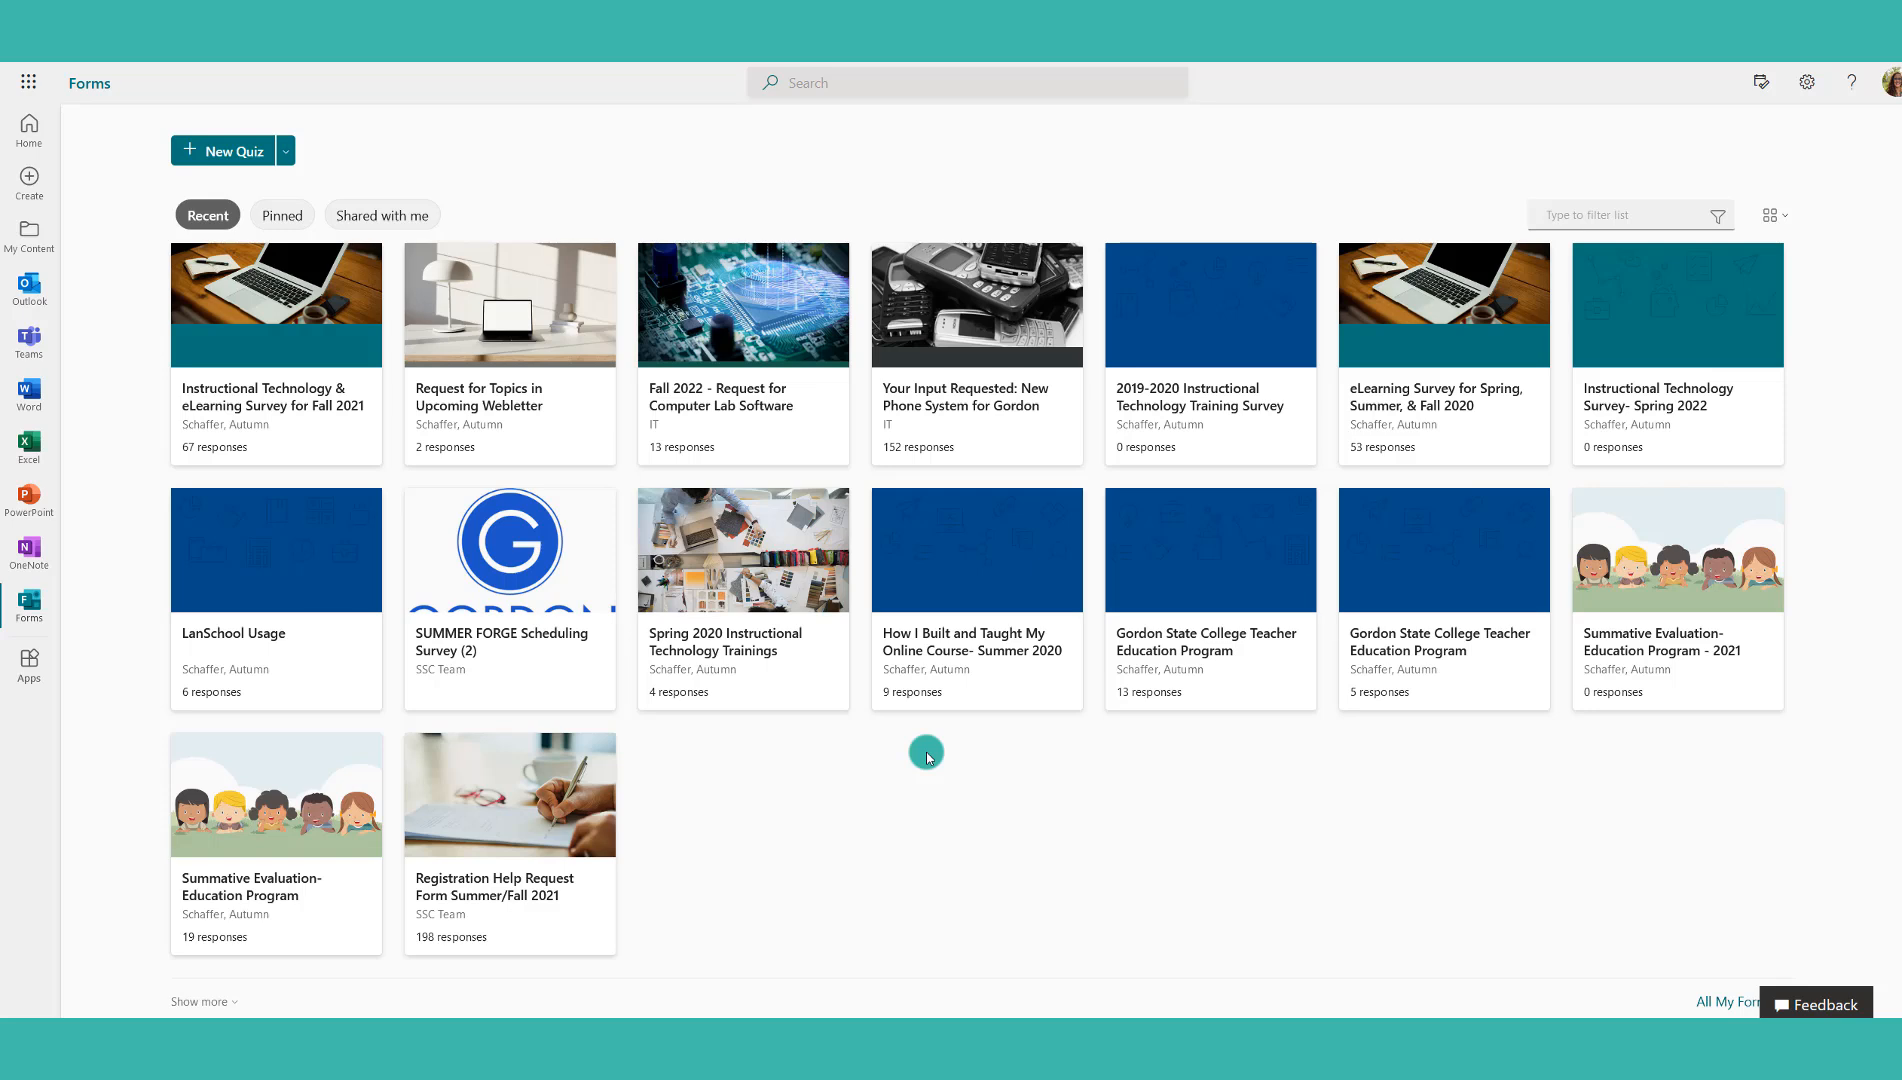
Create a new form instead of a quiz
click(286, 152)
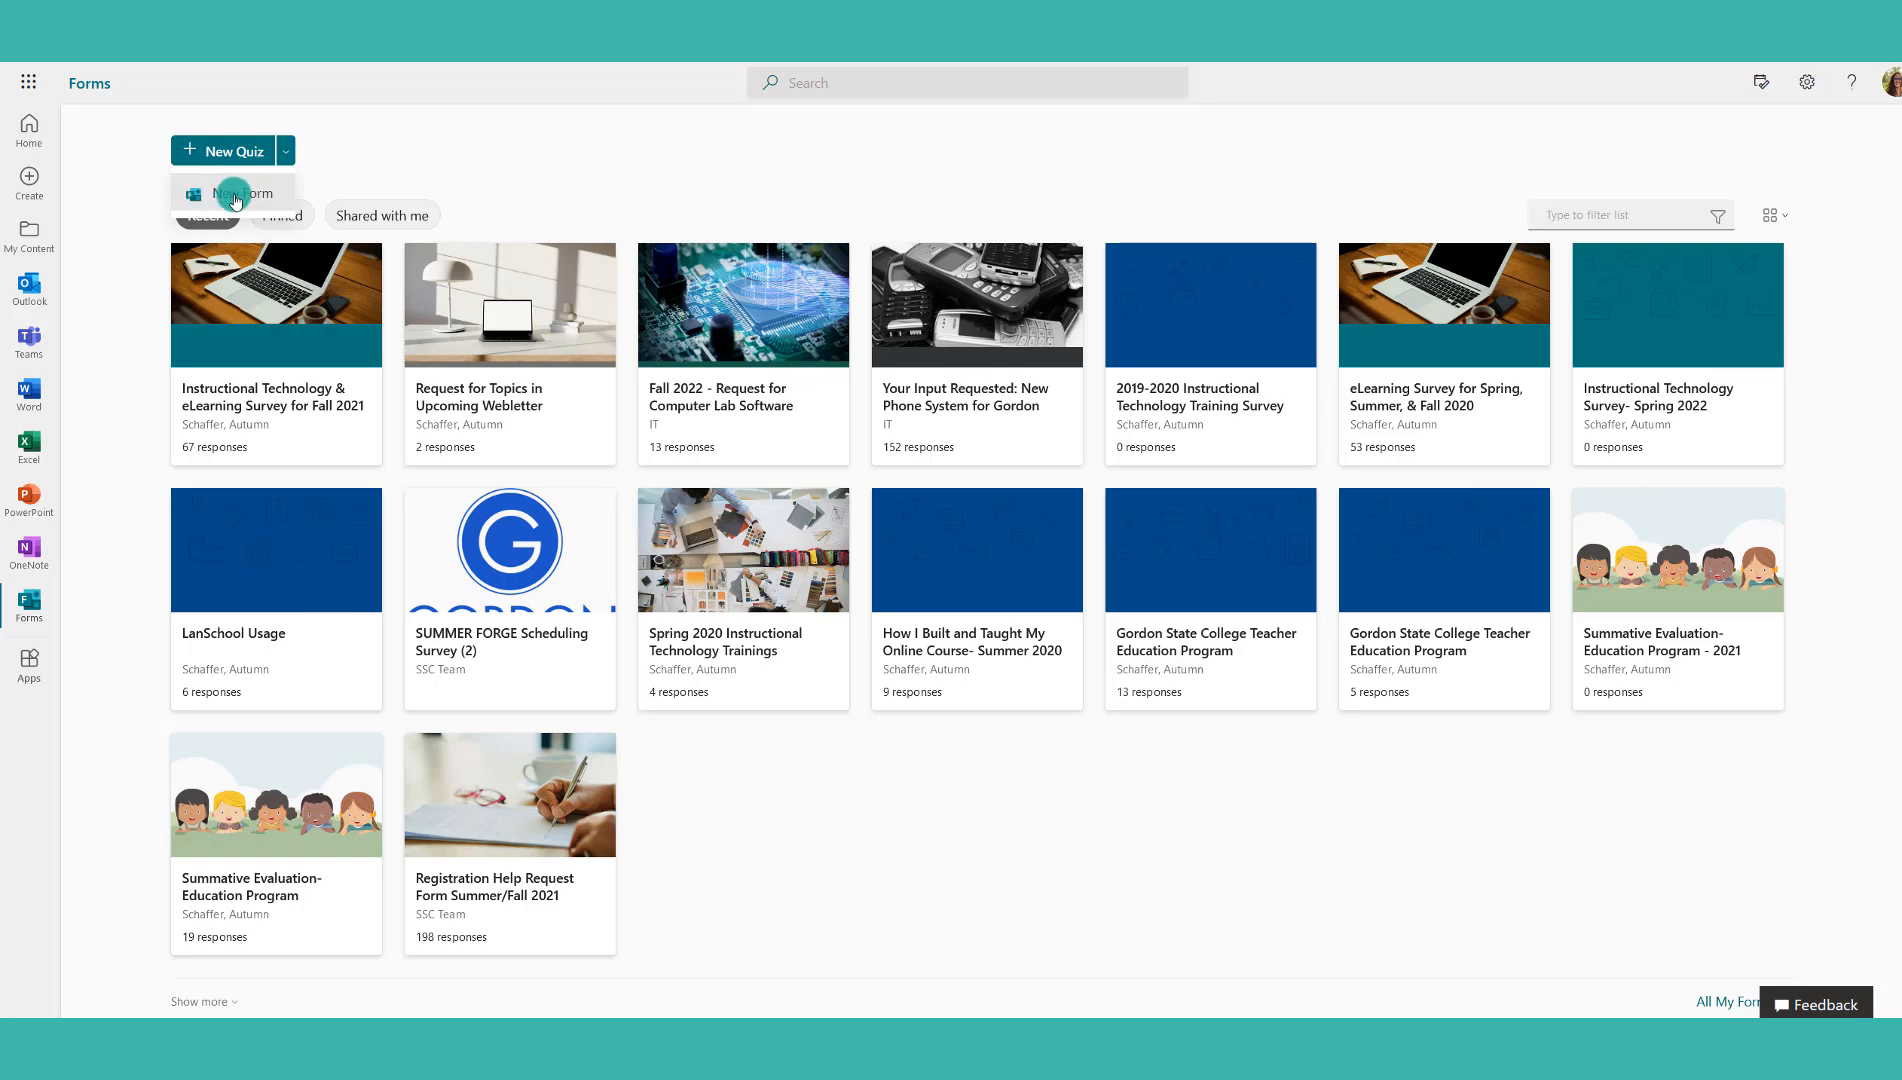
click(236, 196)
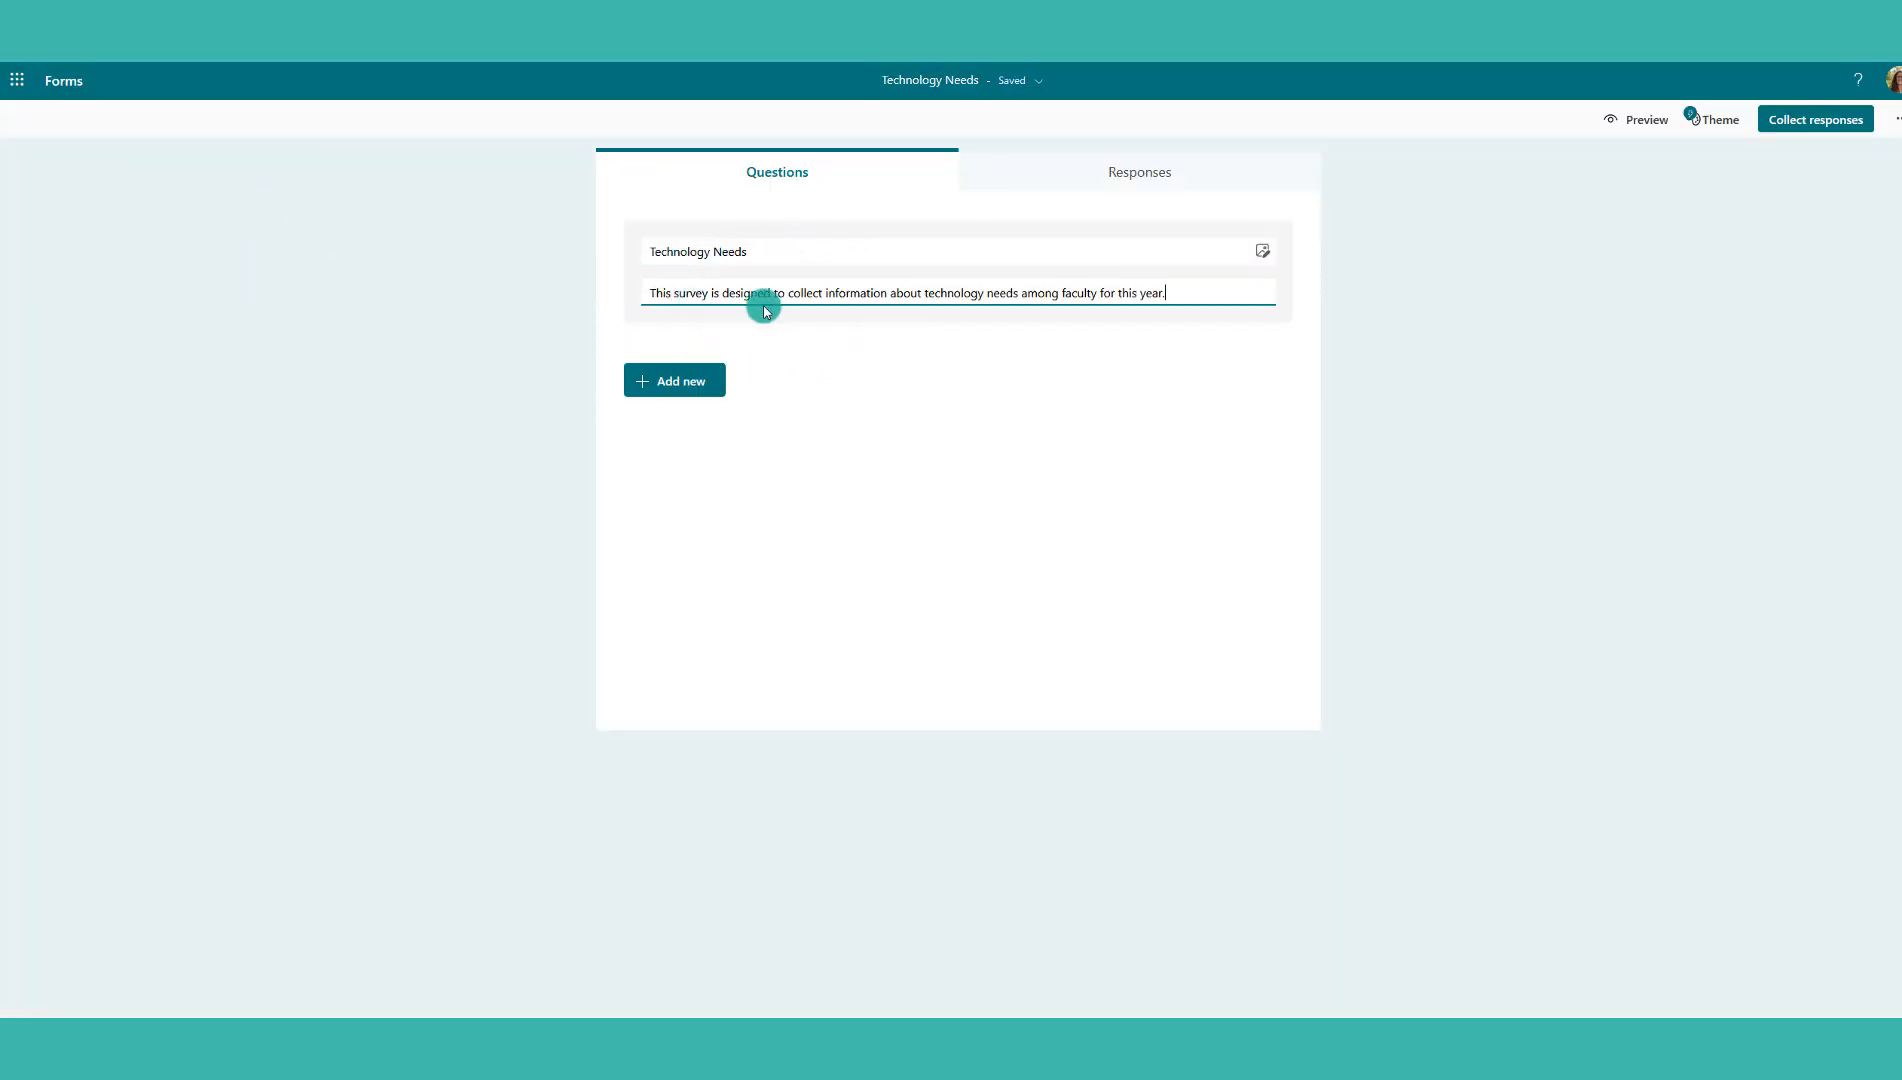
Add a Choice question reading "What type of device are you most comfortable using?"
click(667, 385)
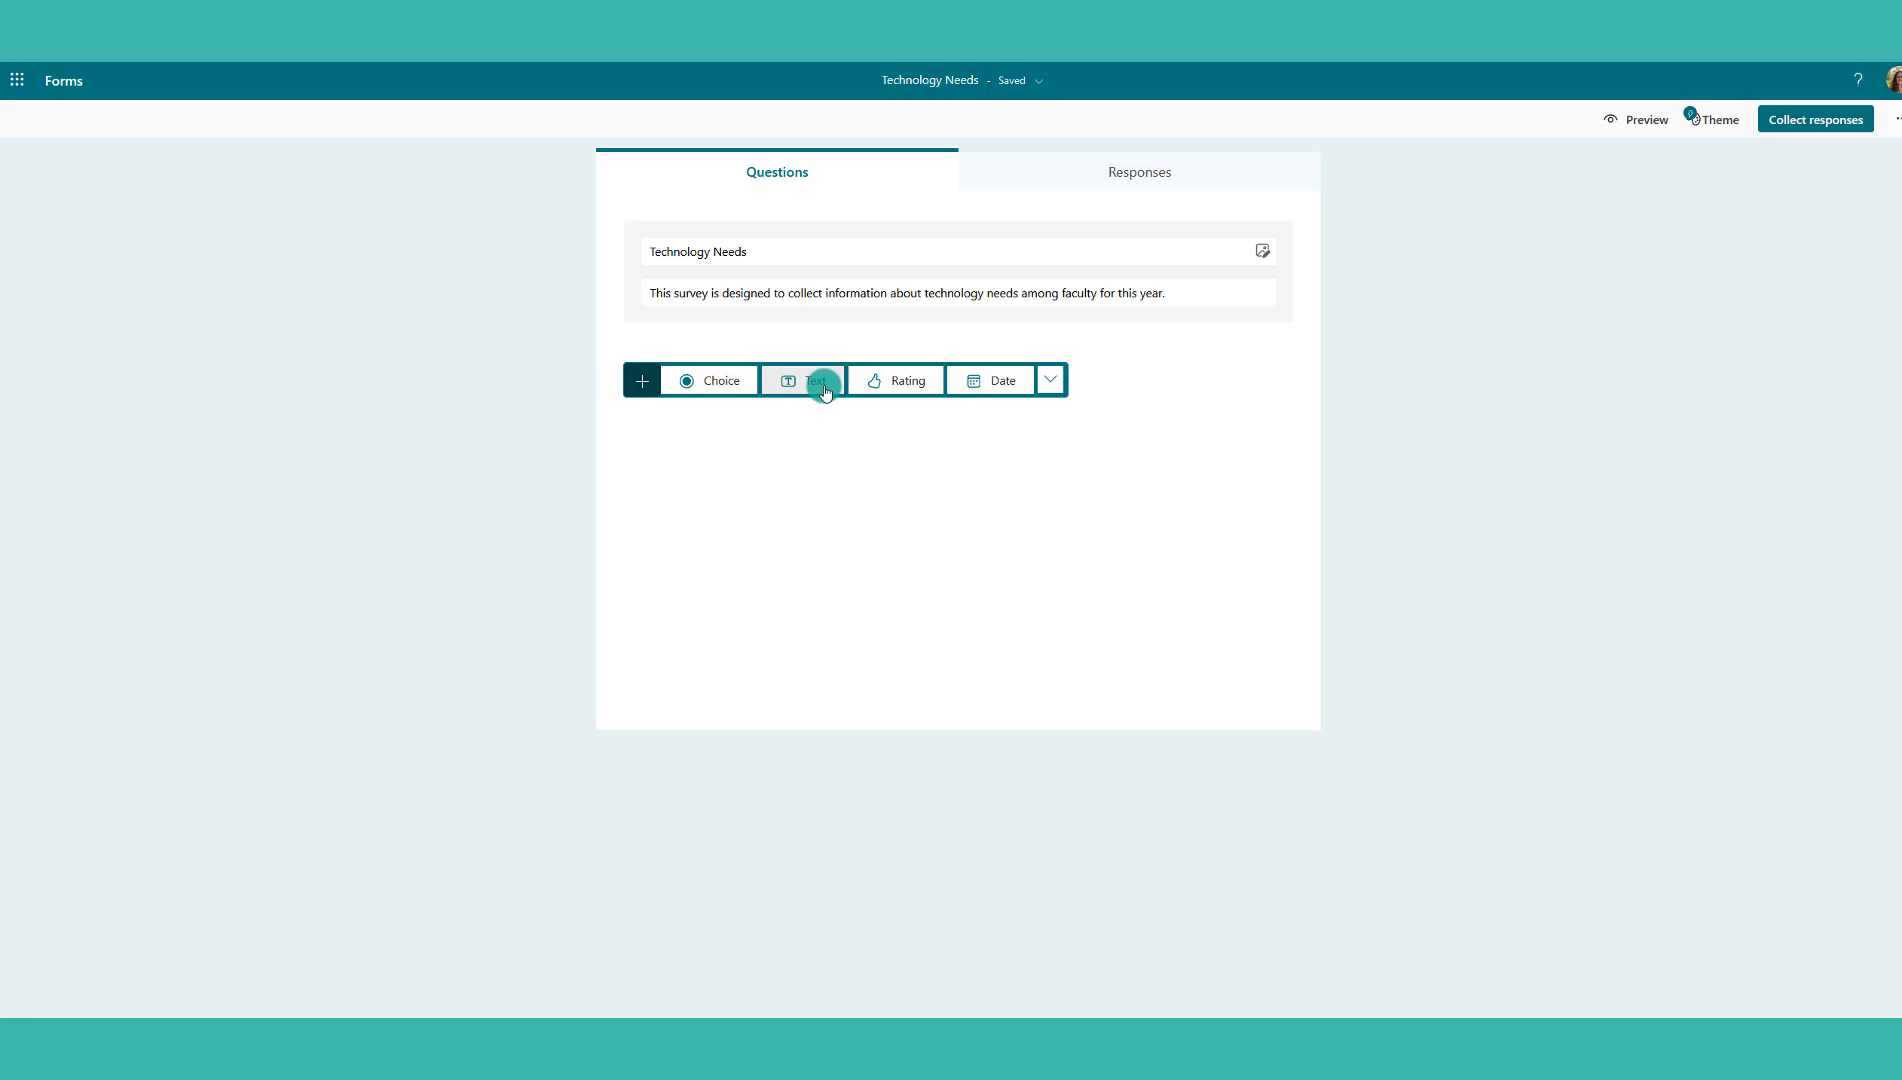
click(1058, 380)
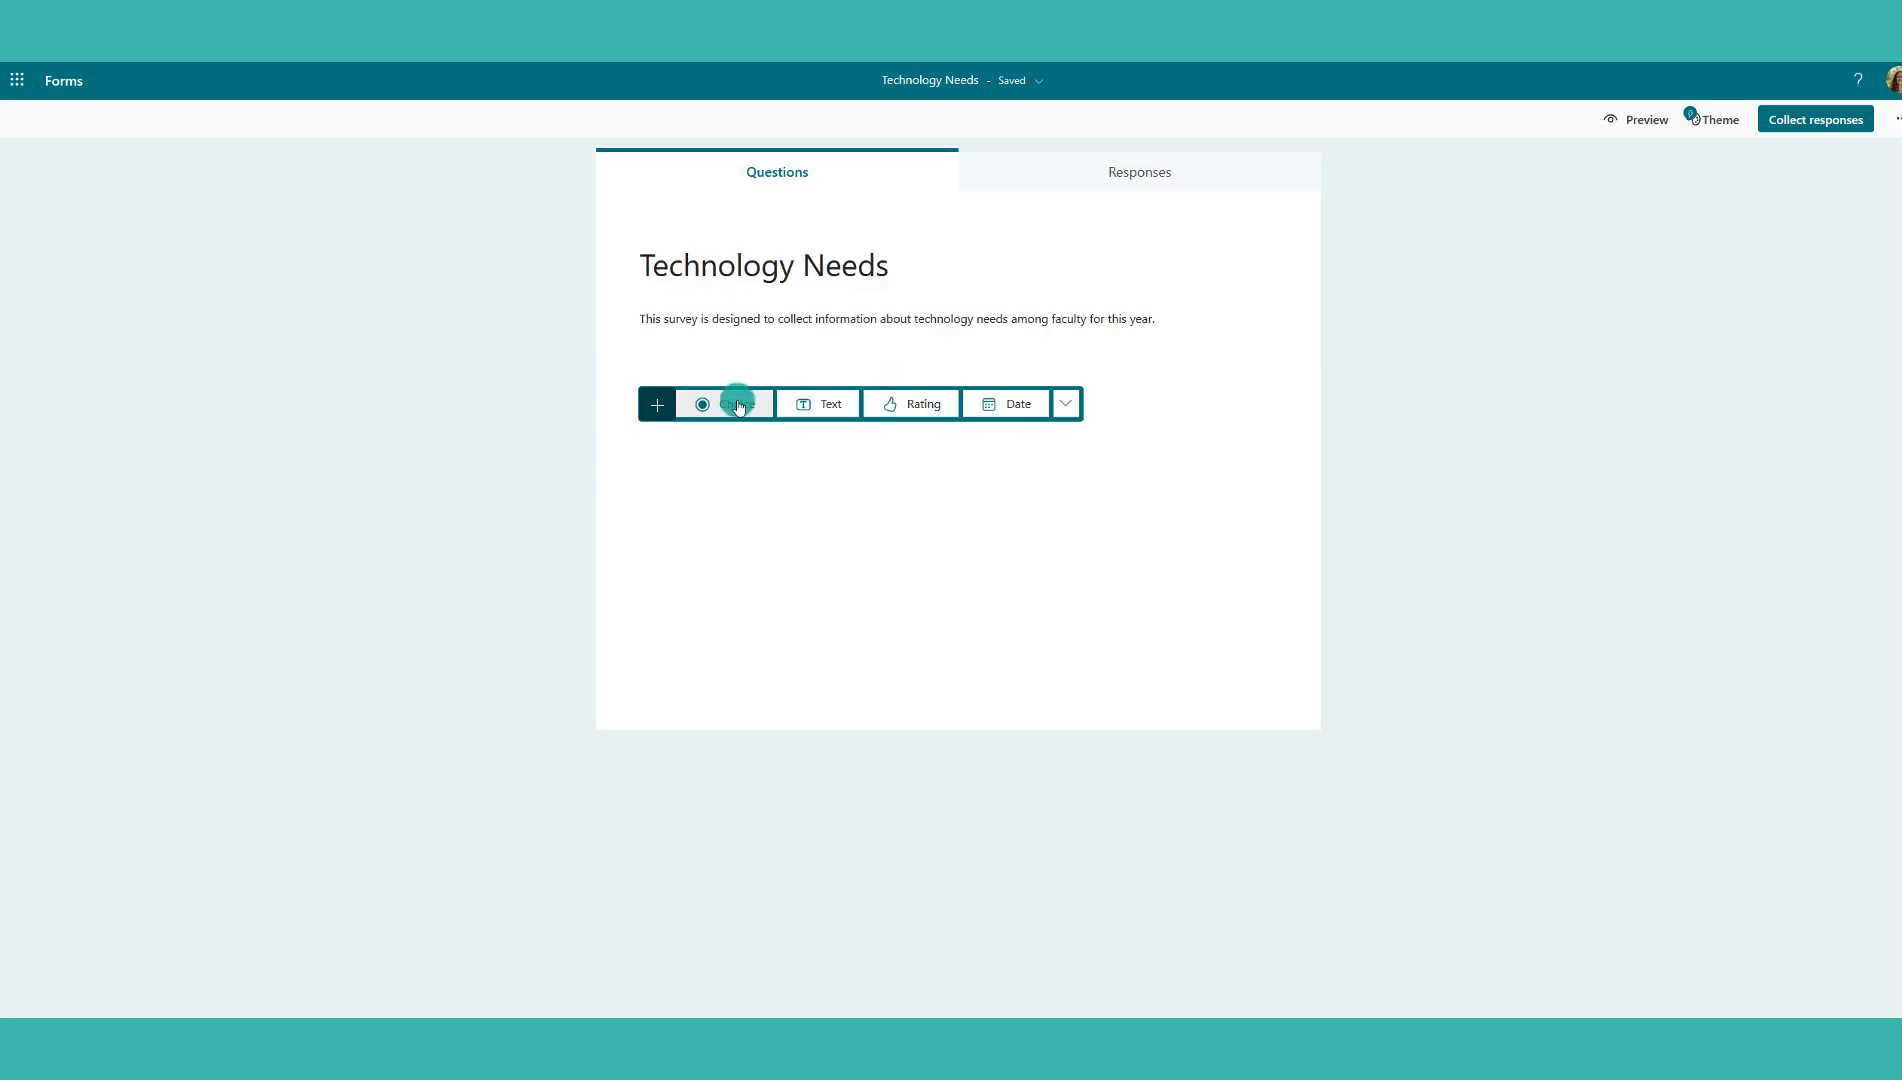
click(737, 405)
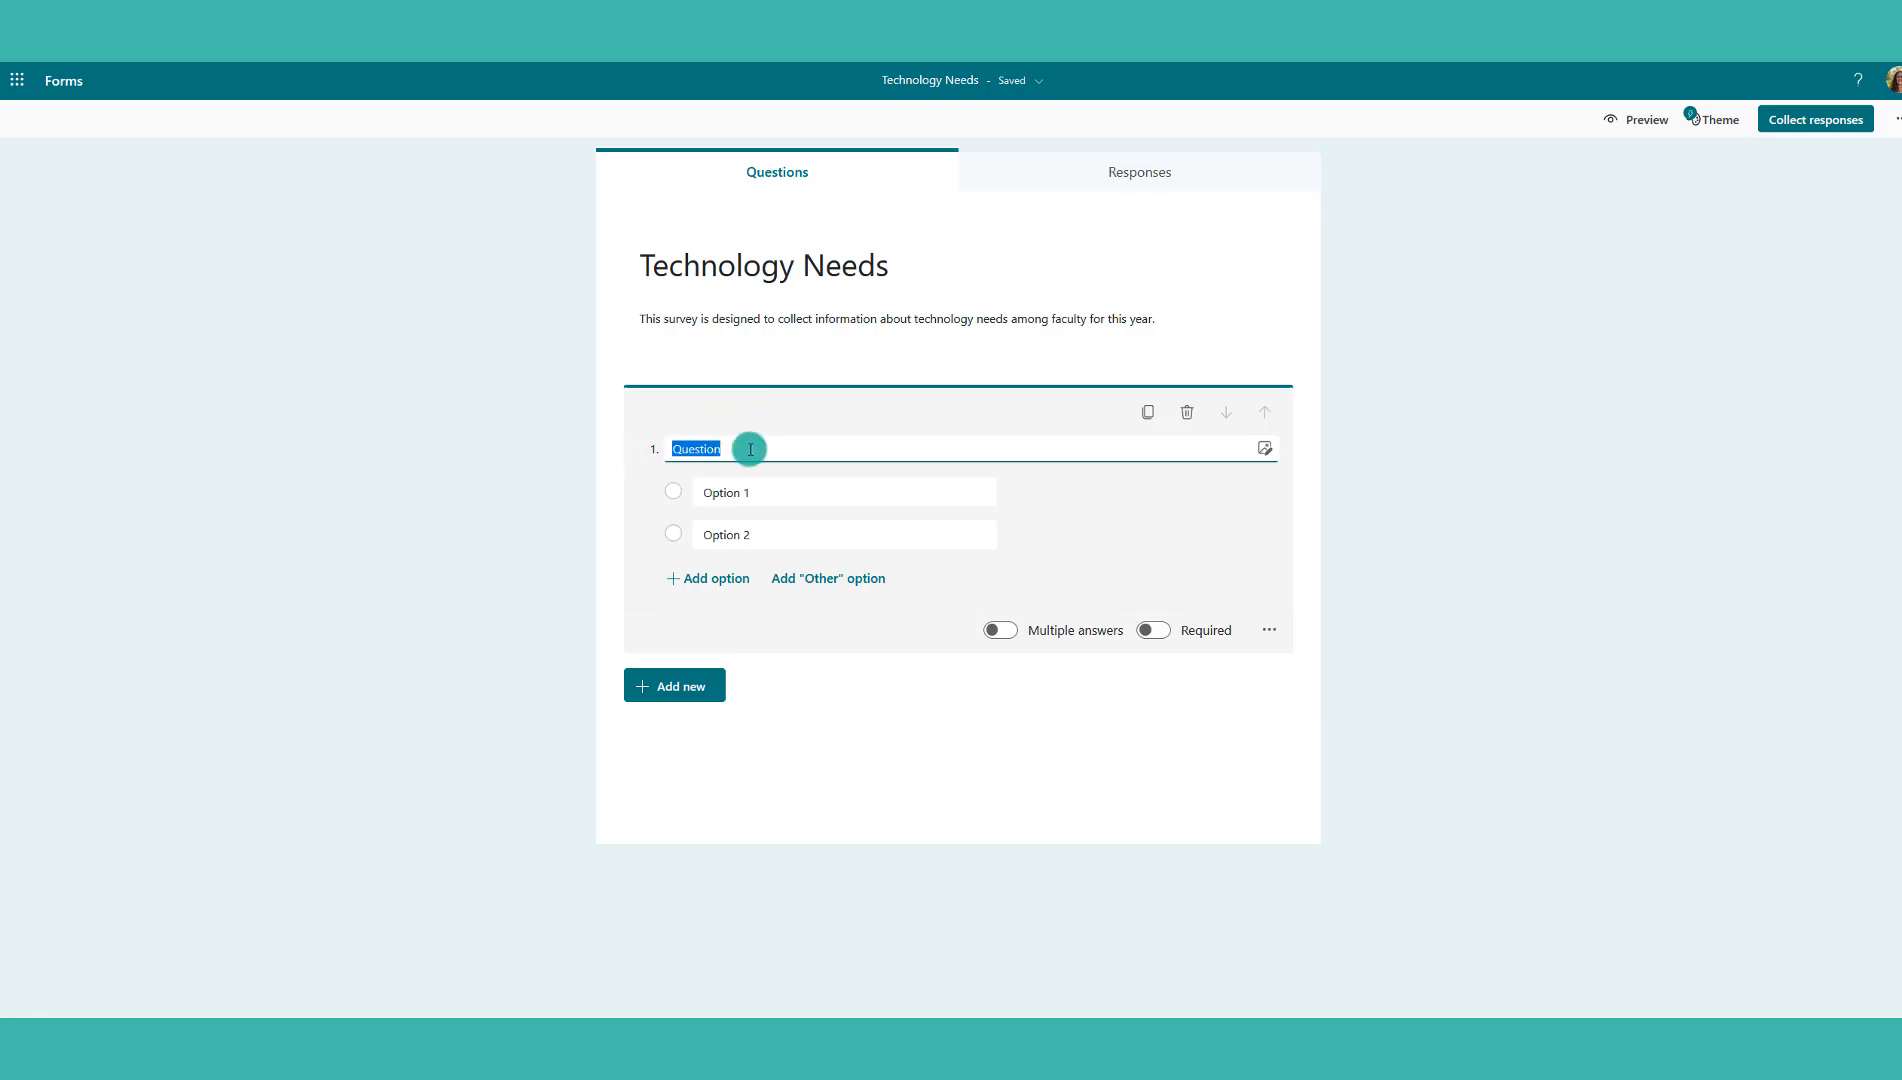
text(What type of device are you most comfortable using?)
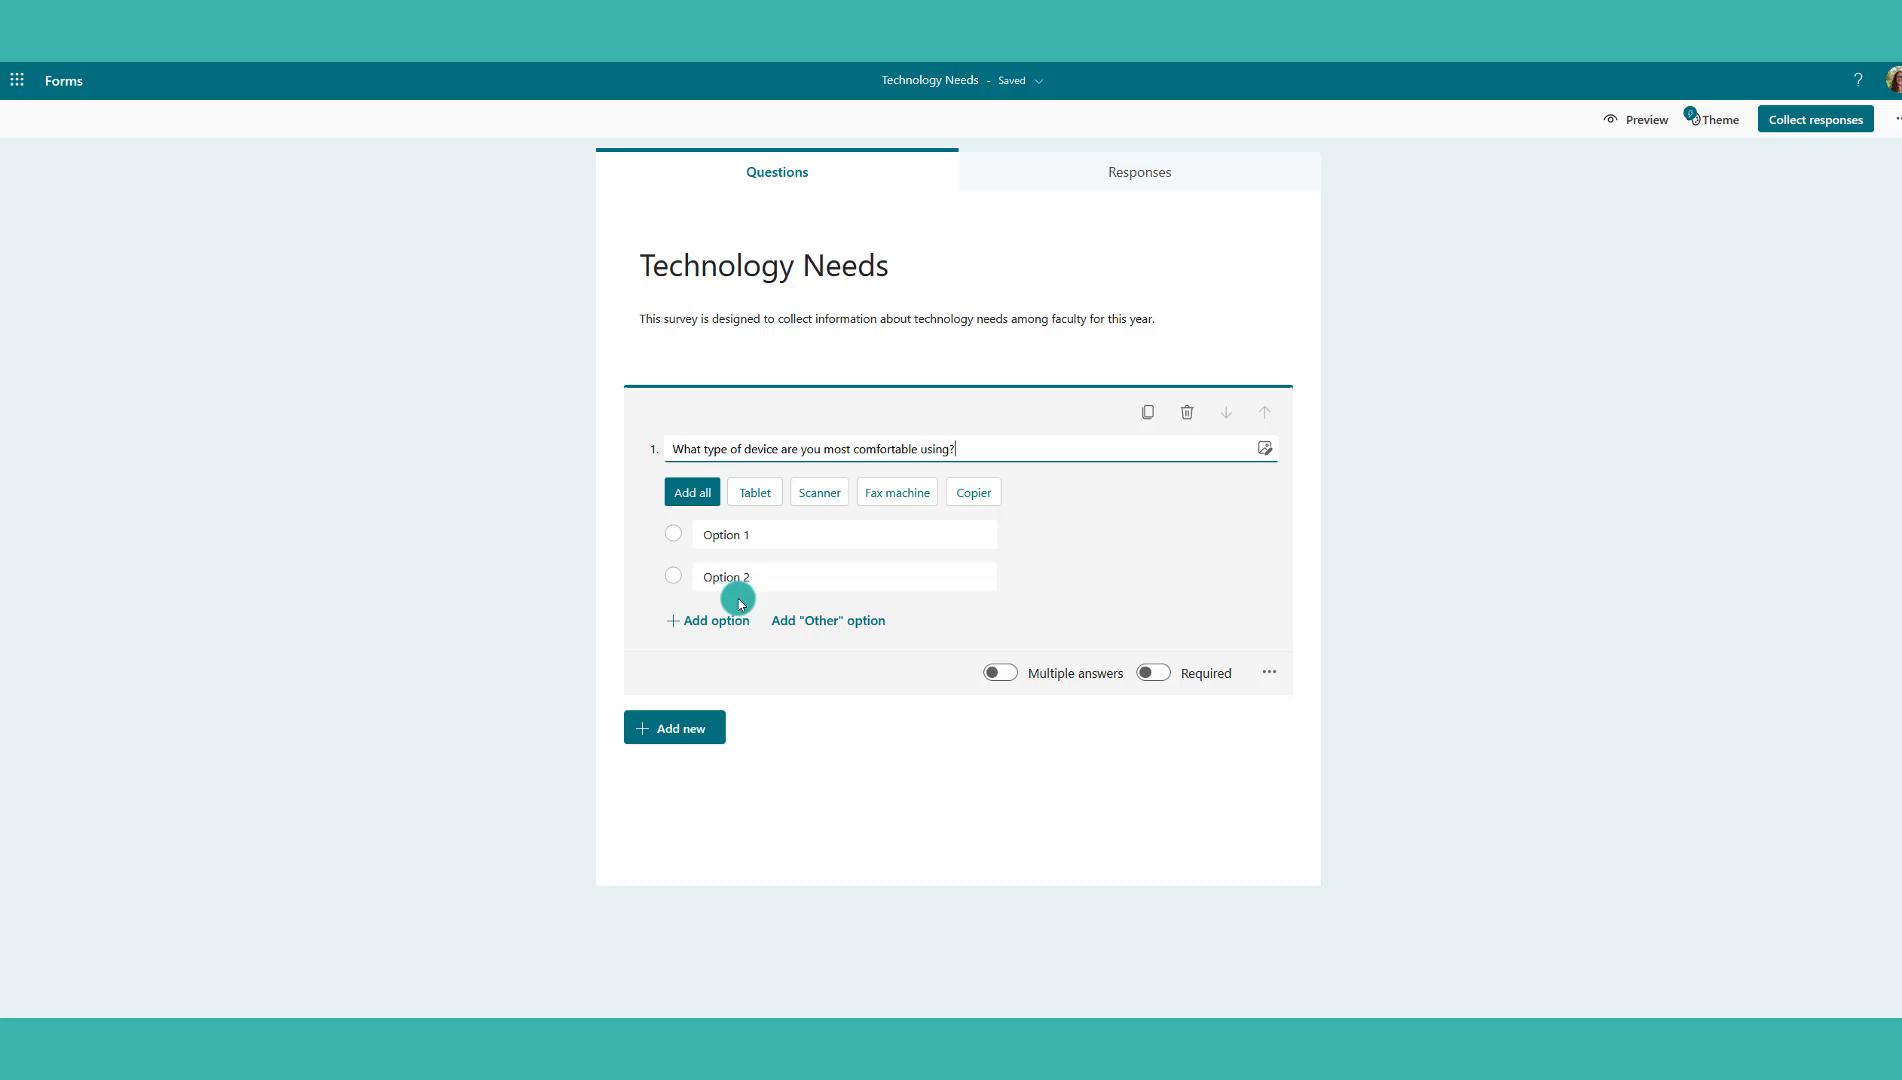
Give the device question the answer options Tablet, Phone, Desktop Computer and Laptop Computer, using the suggestion for Tablet
click(766, 496)
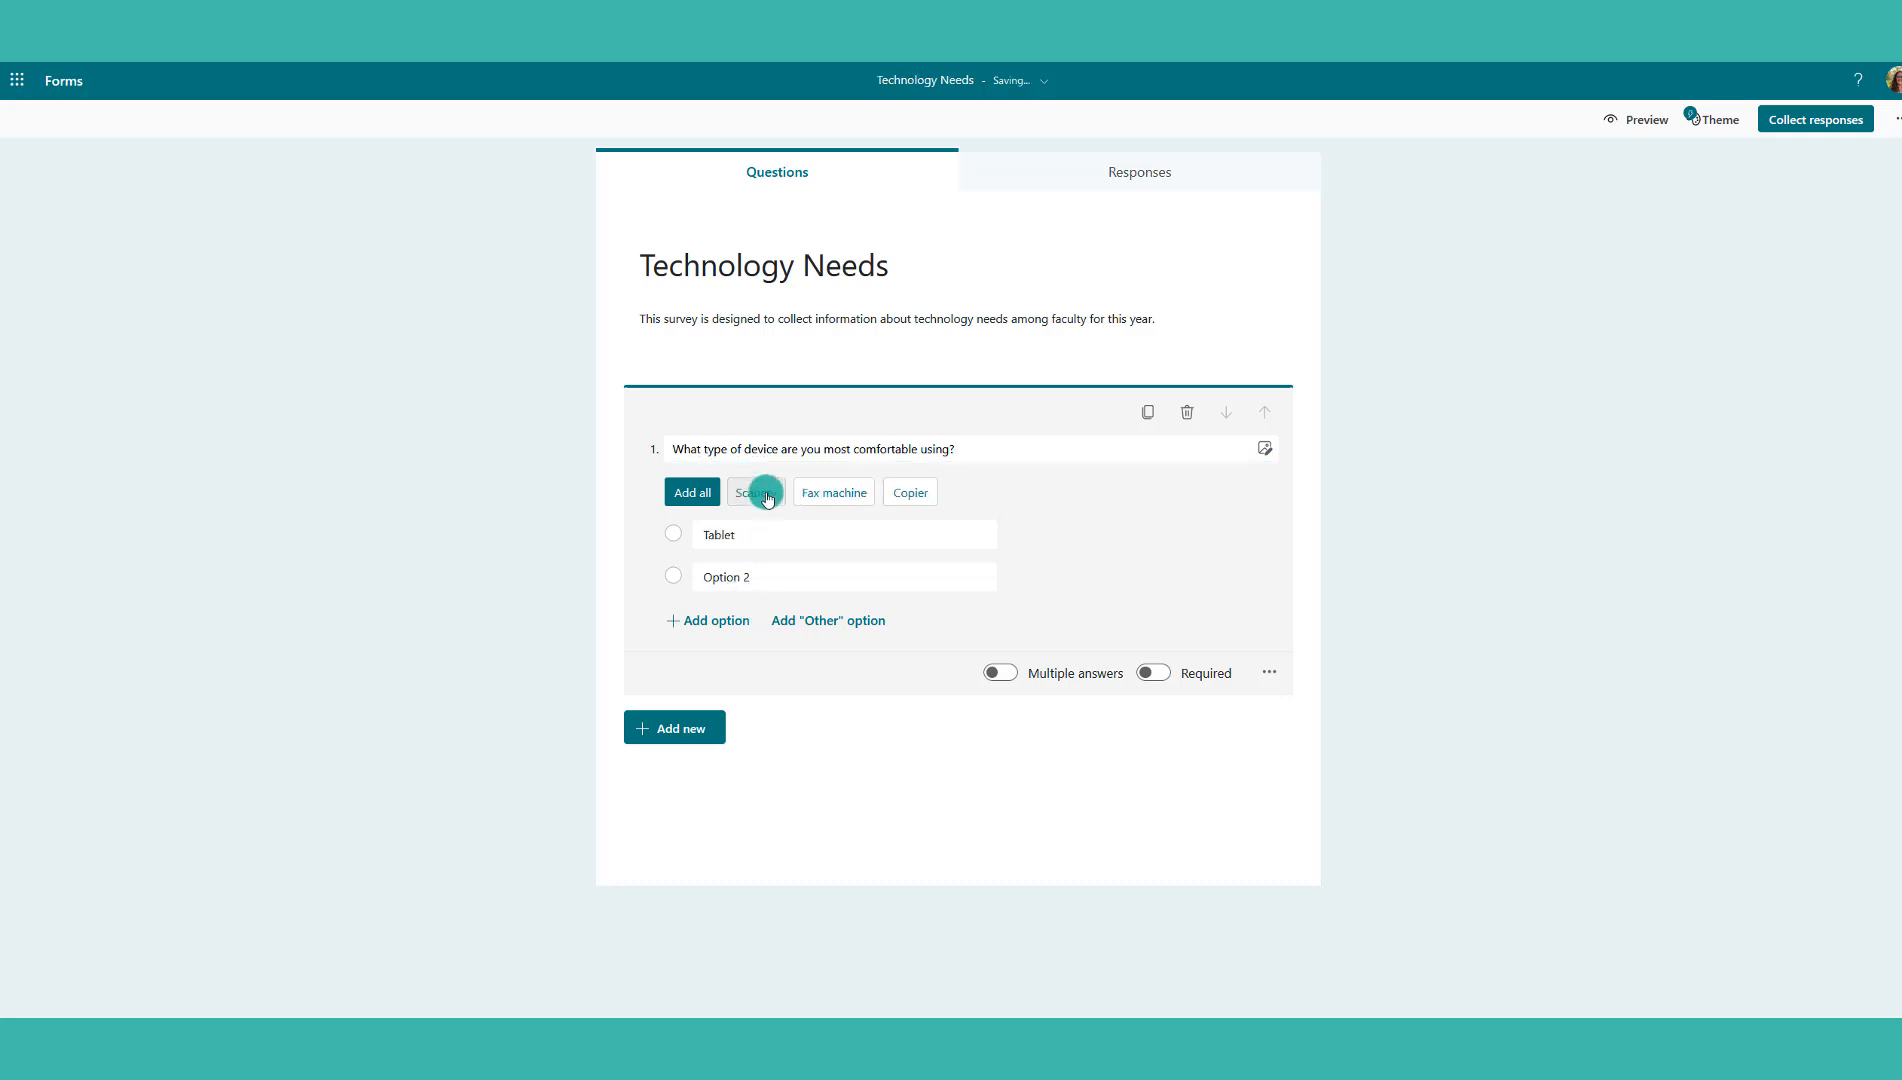
click(745, 540)
click(748, 567)
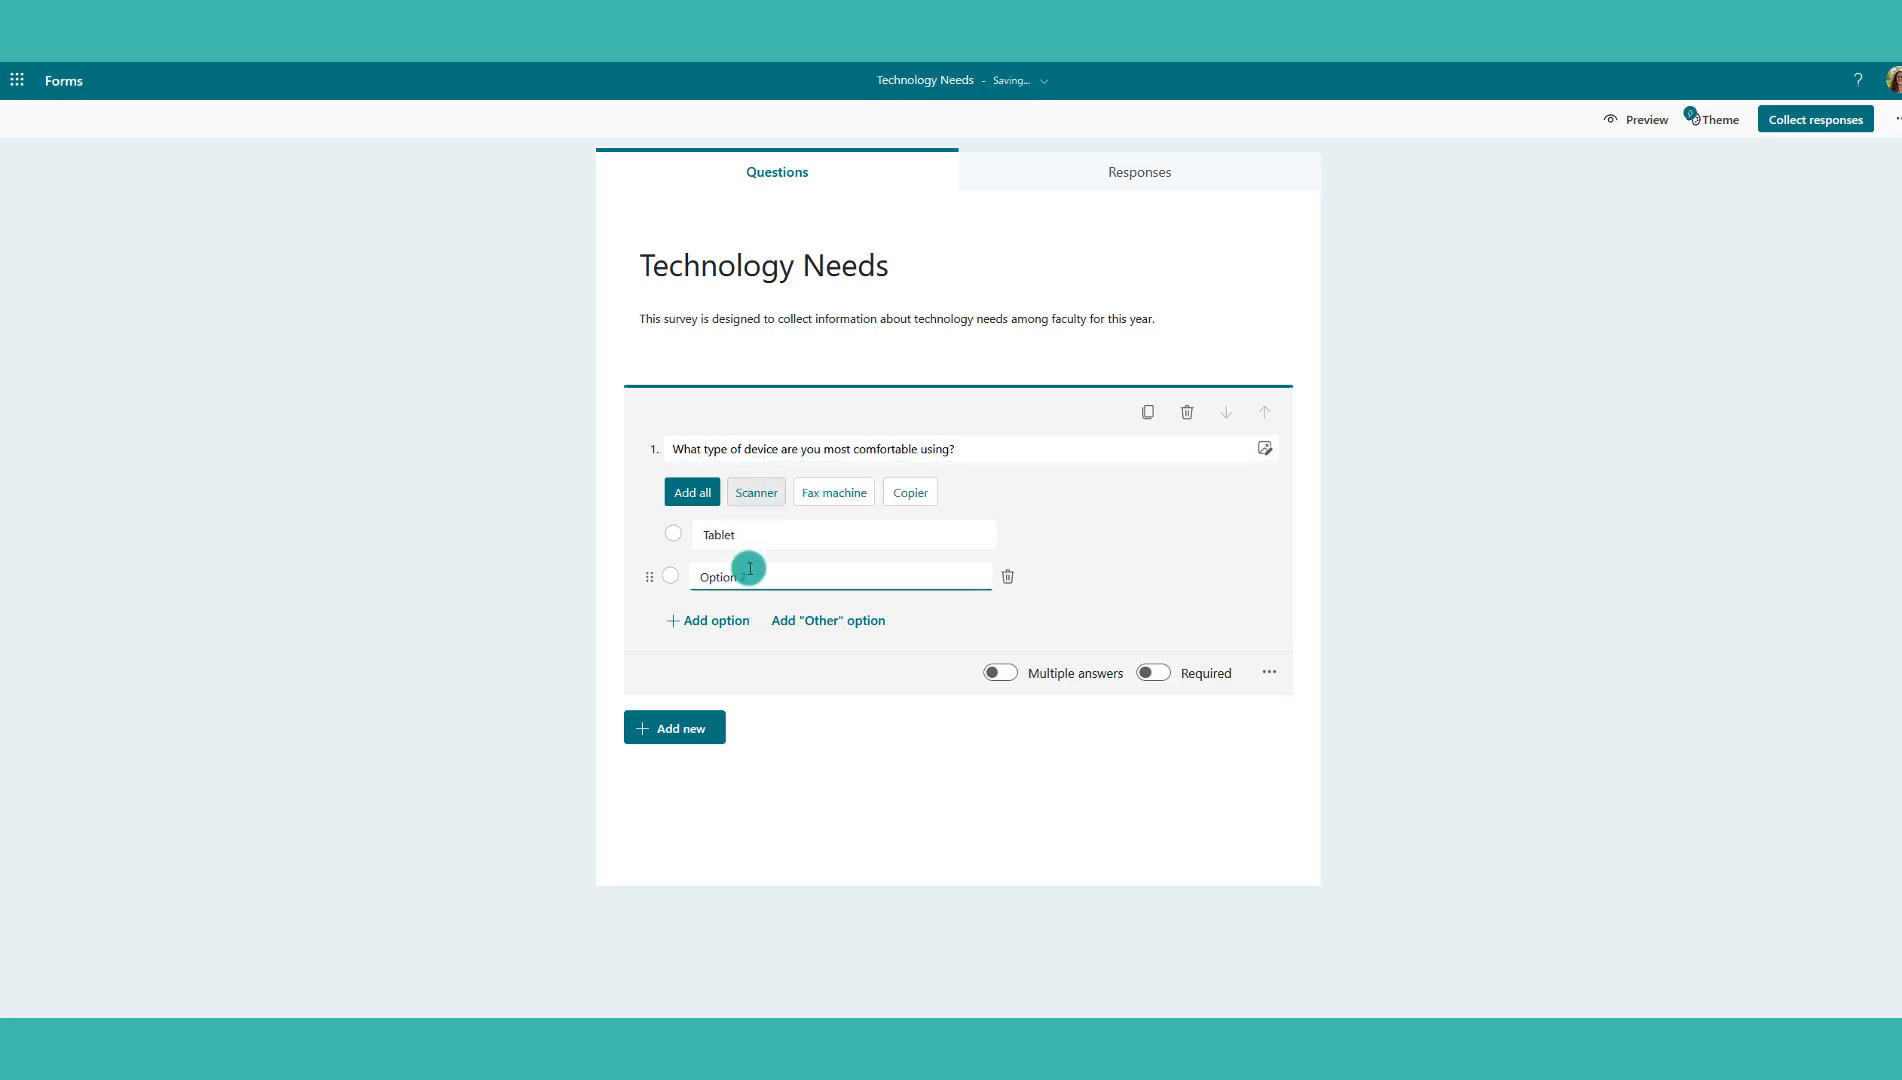
triple_click(753, 575)
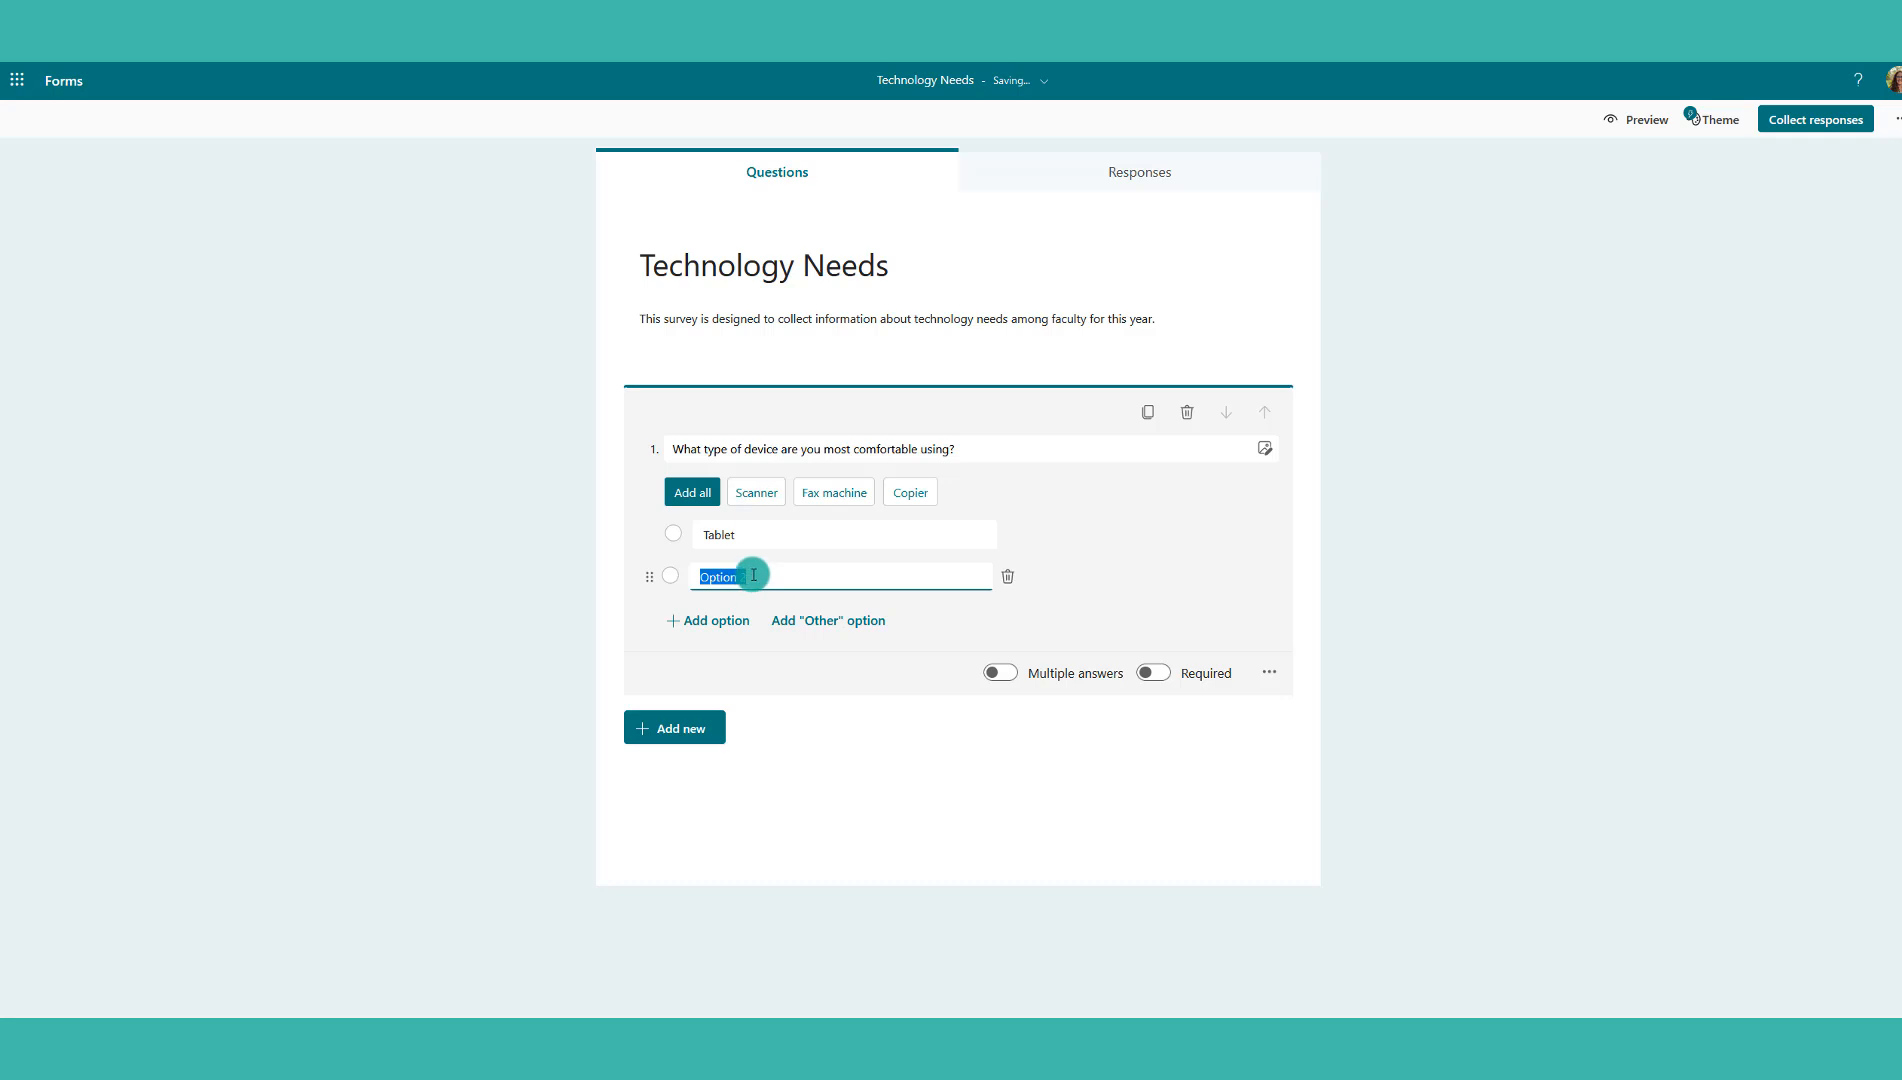
key(BackSpace)
text(Phone)
click(720, 624)
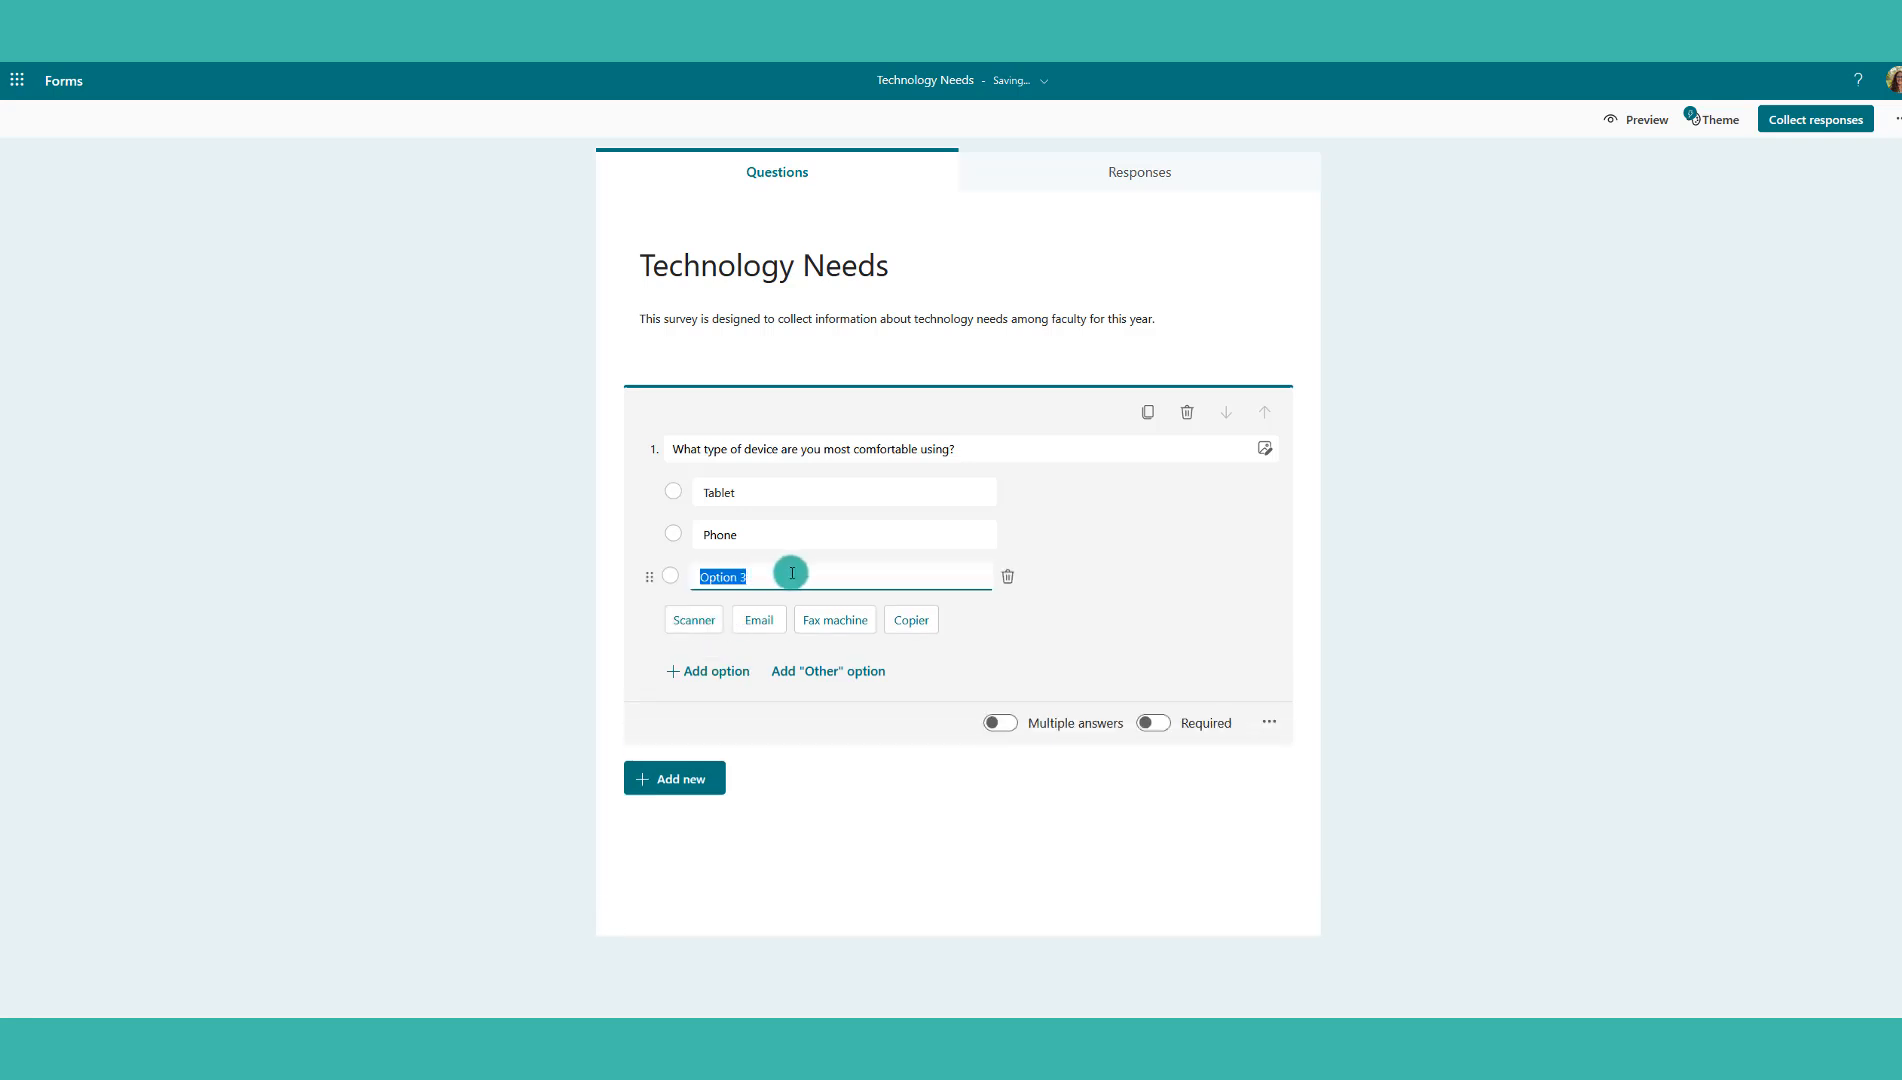
text(Desktop Computer)
key(Return)
text(Laptop Computer)
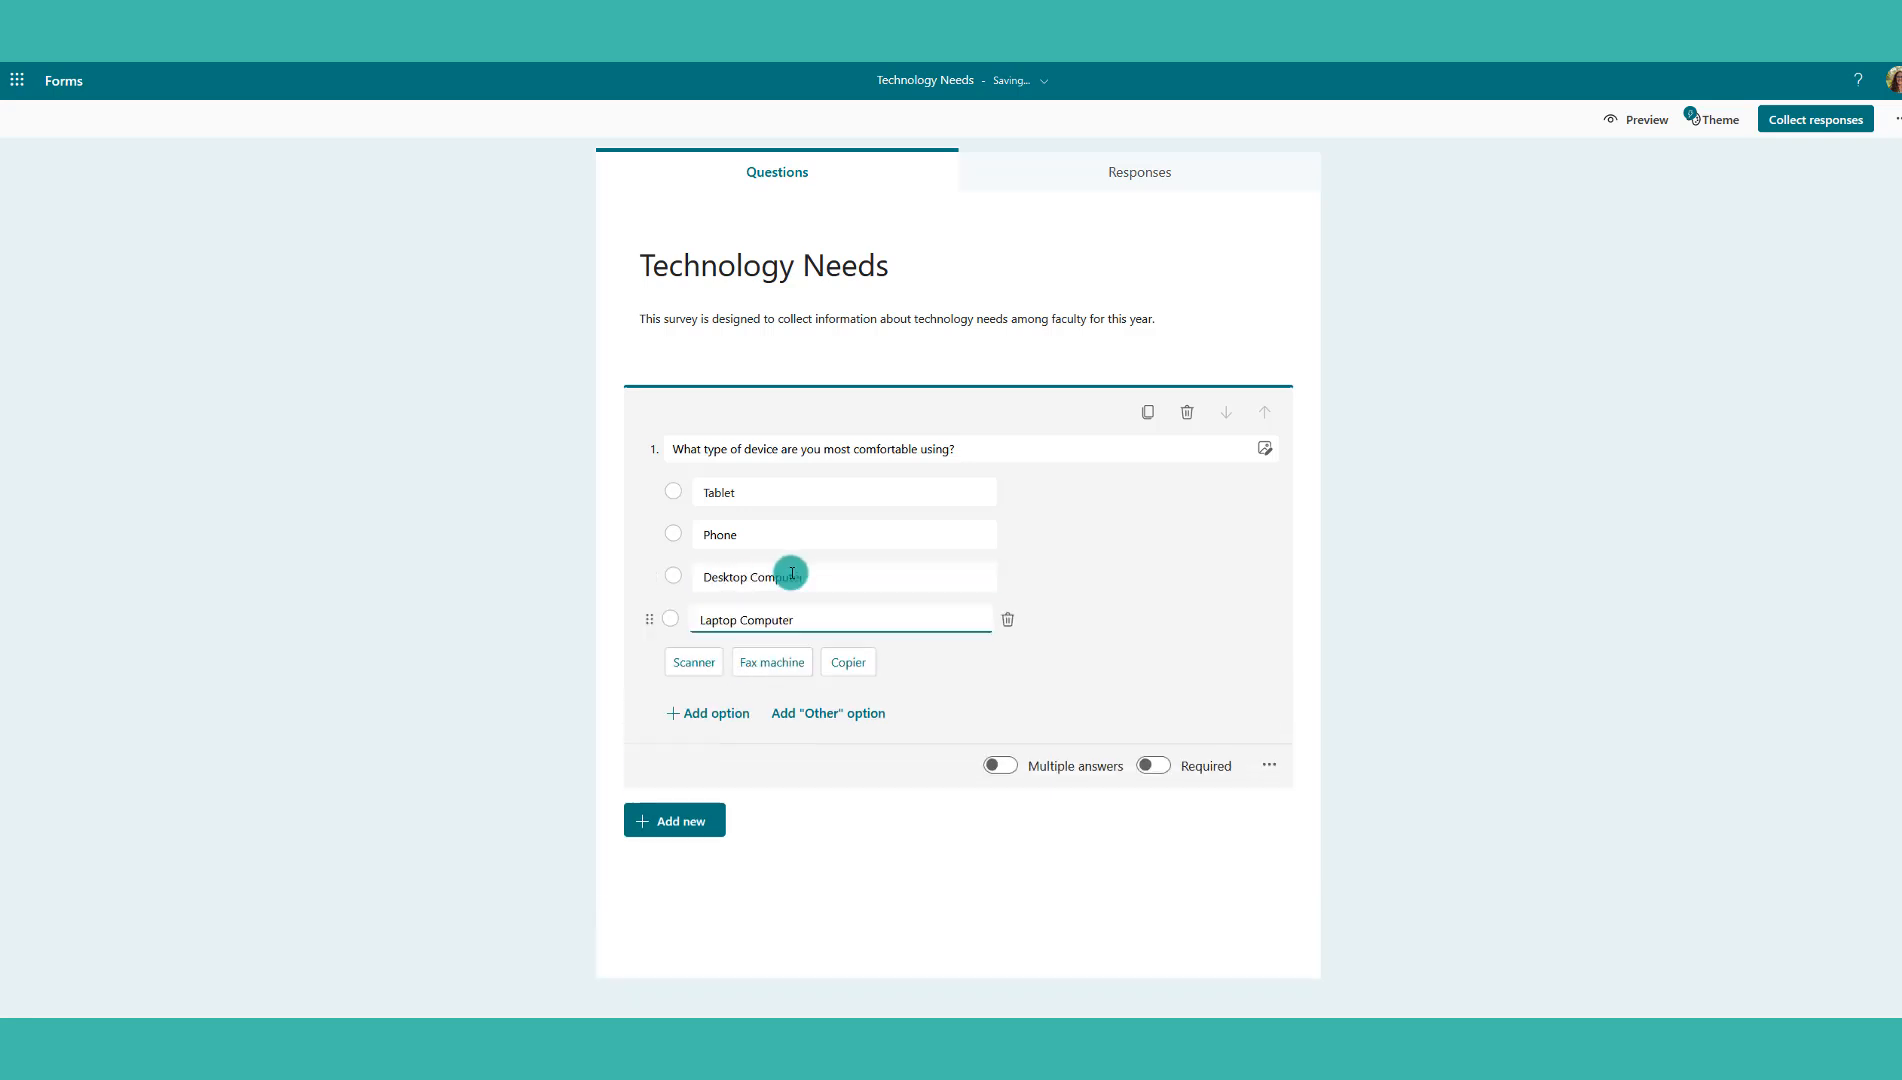
Add an "Other" option to the first question and make the question required
click(838, 714)
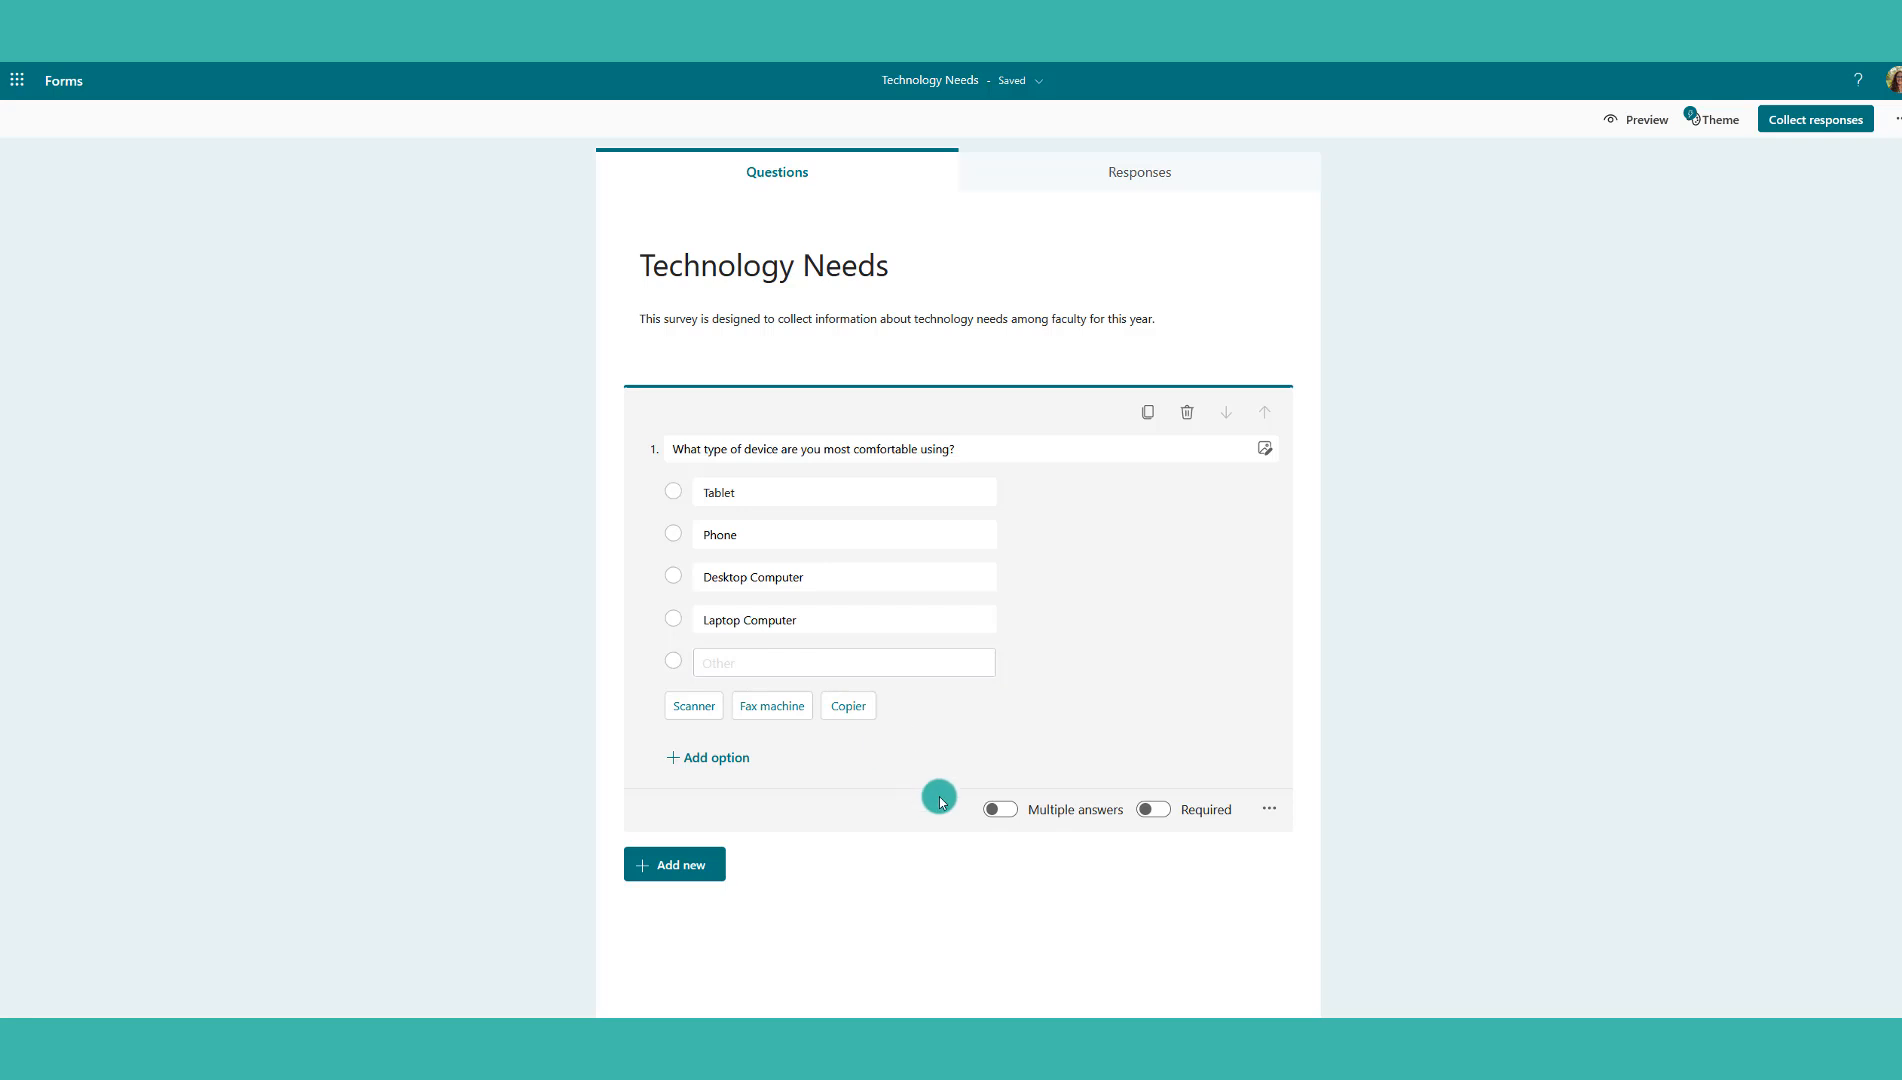
click(1155, 809)
click(769, 497)
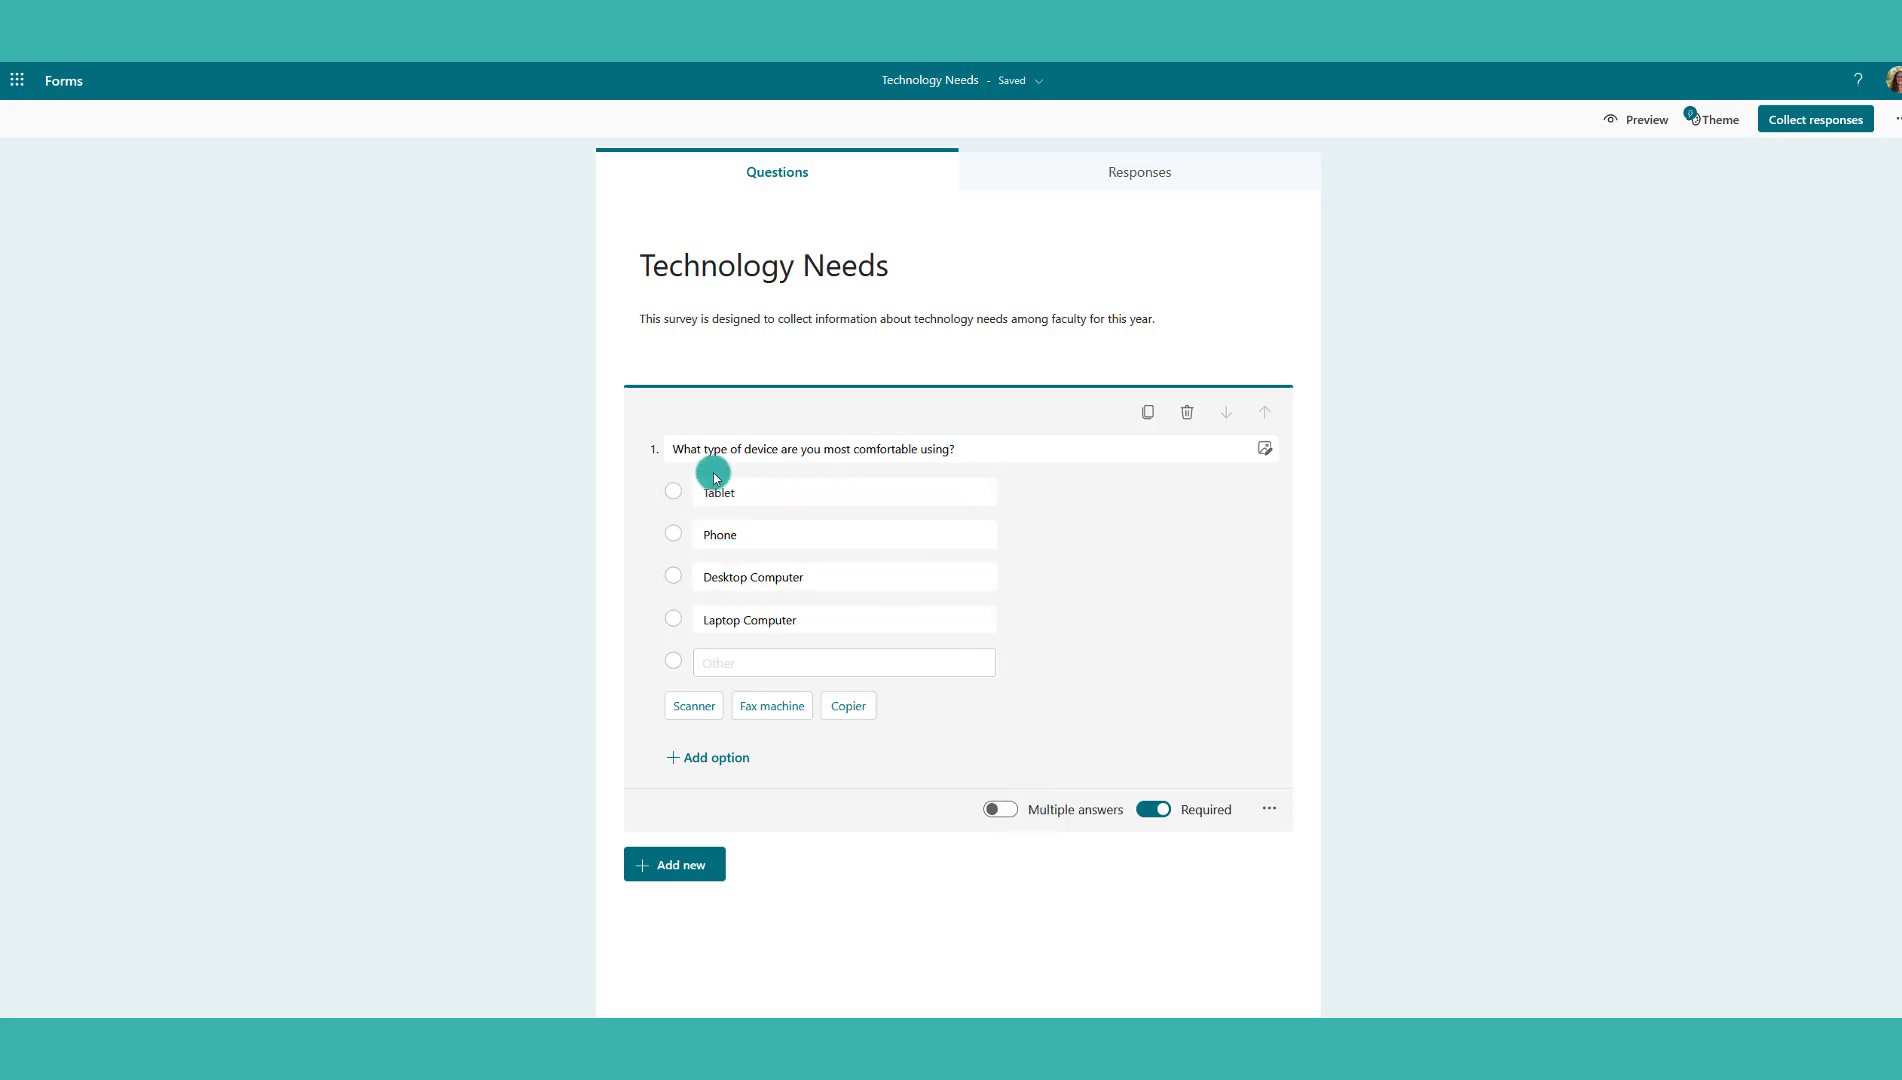
click(680, 449)
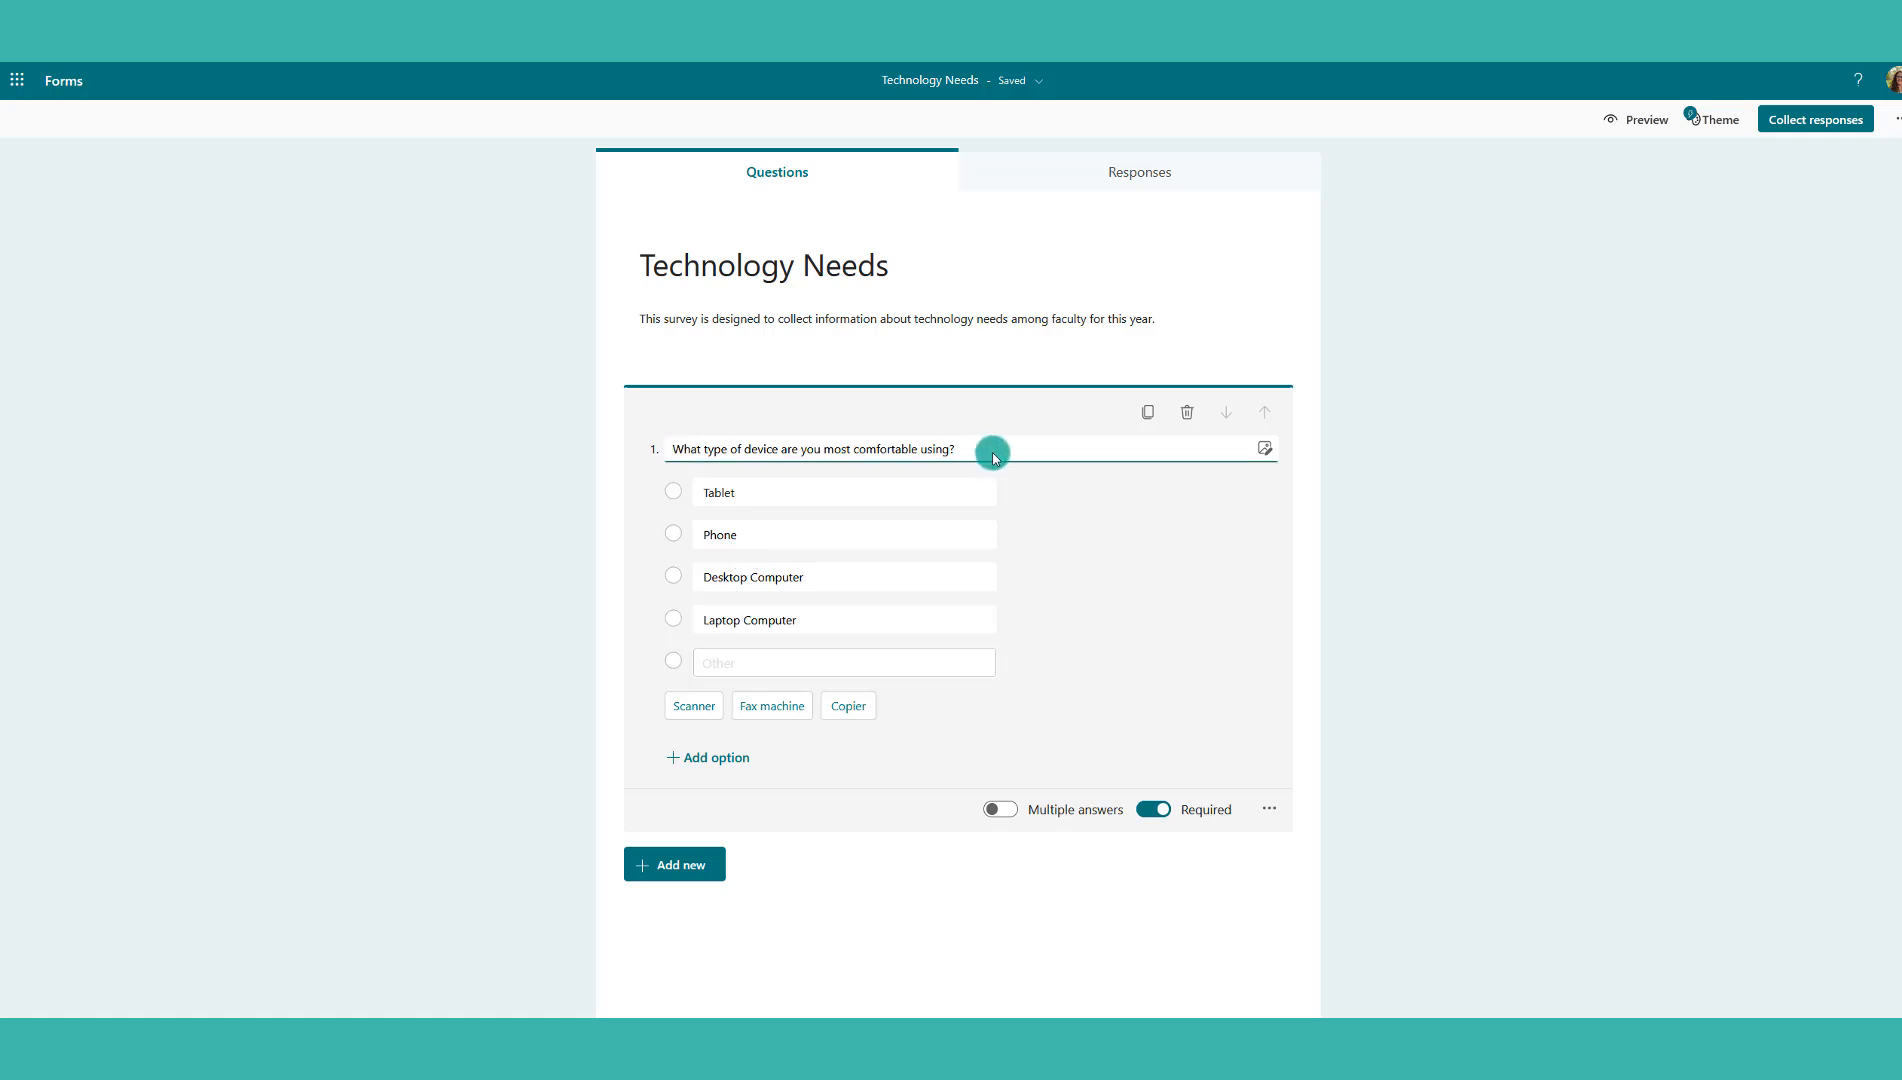
Try the drop-down display for the first question's answers and switch it off again
click(1270, 810)
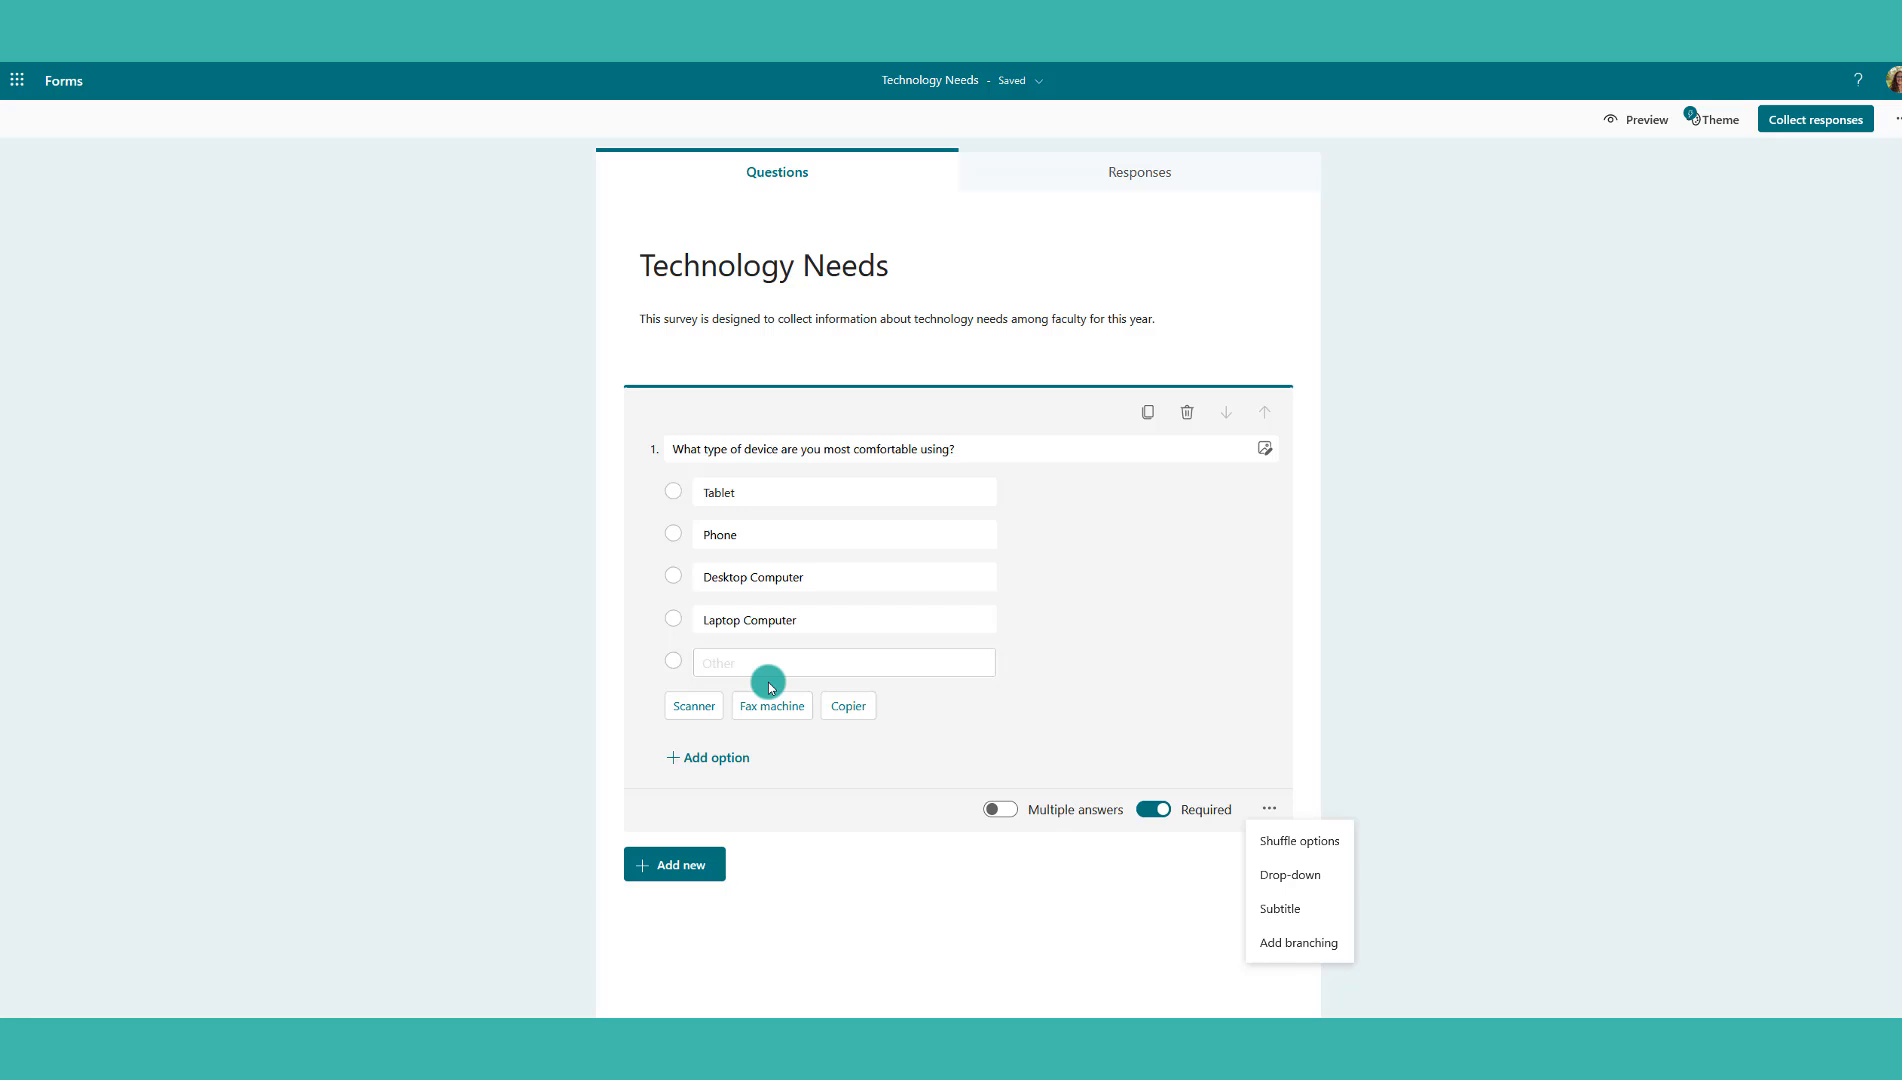
click(752, 493)
click(1303, 888)
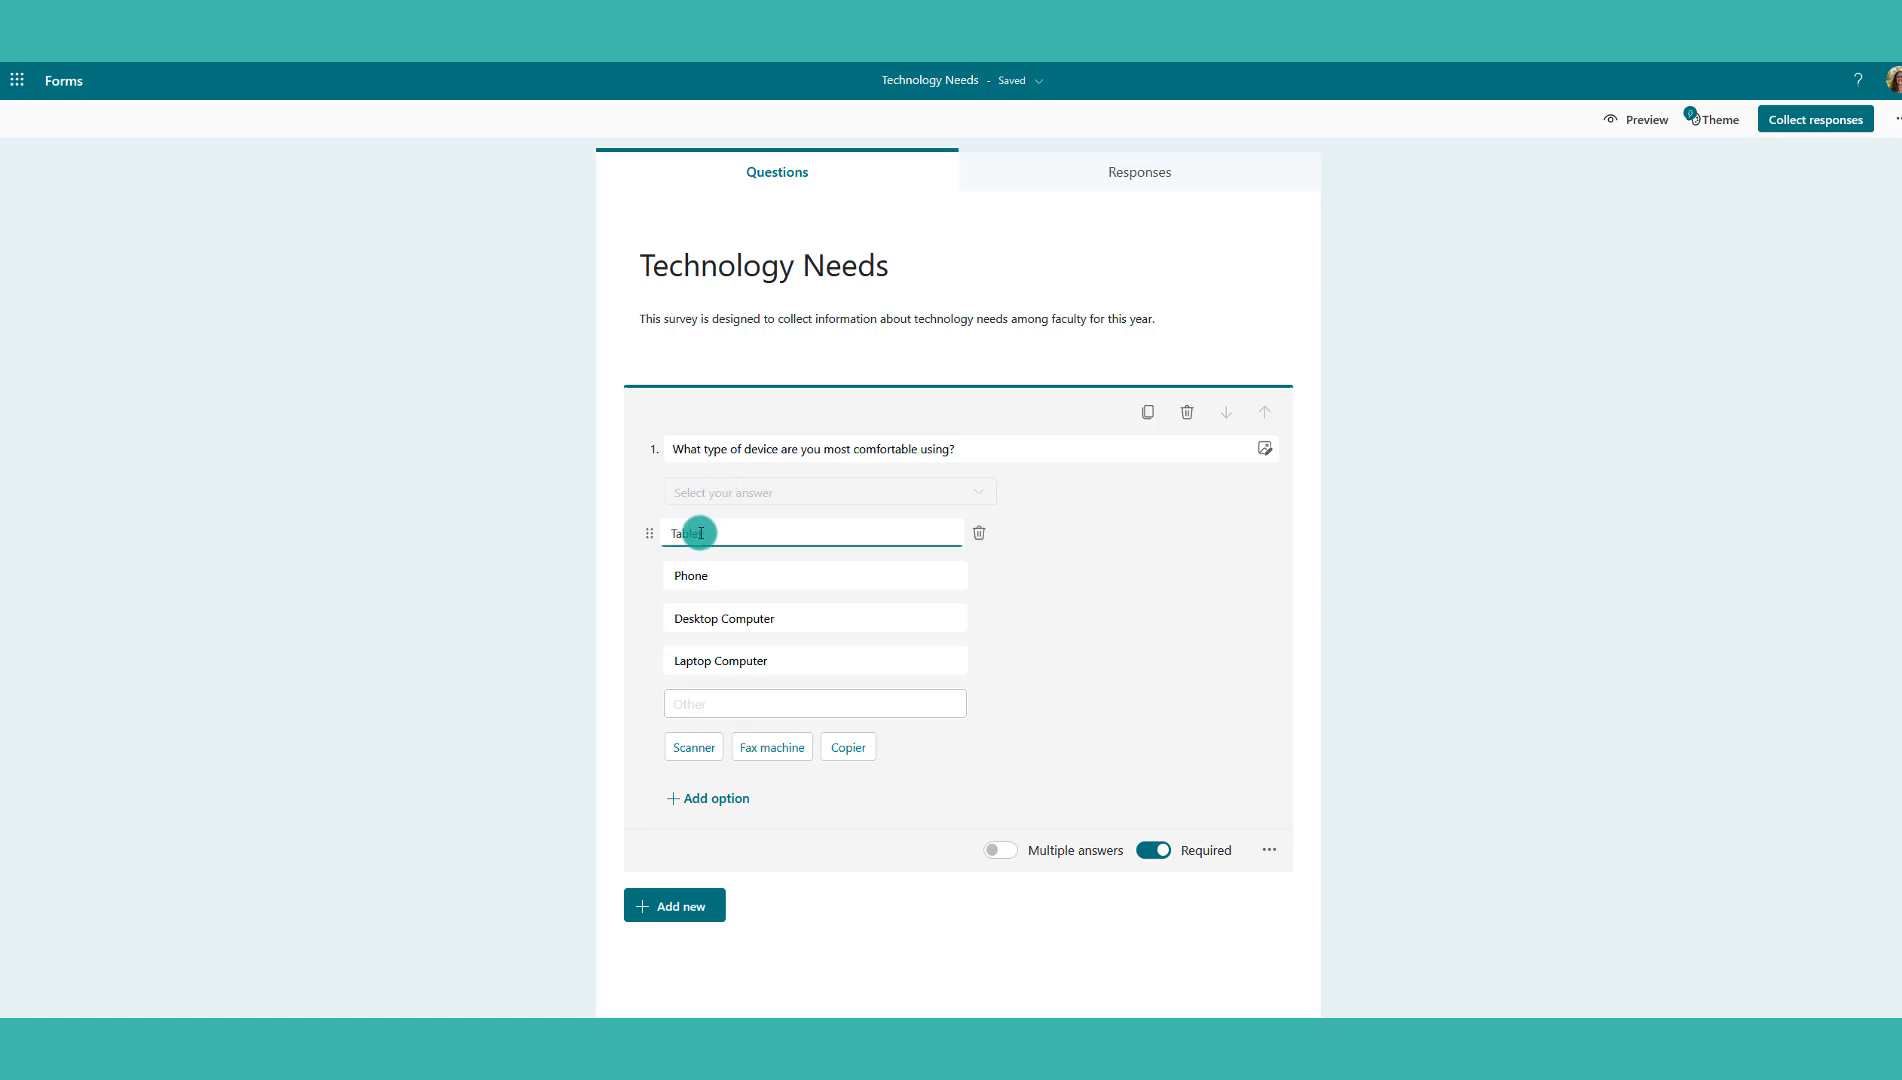
click(1269, 851)
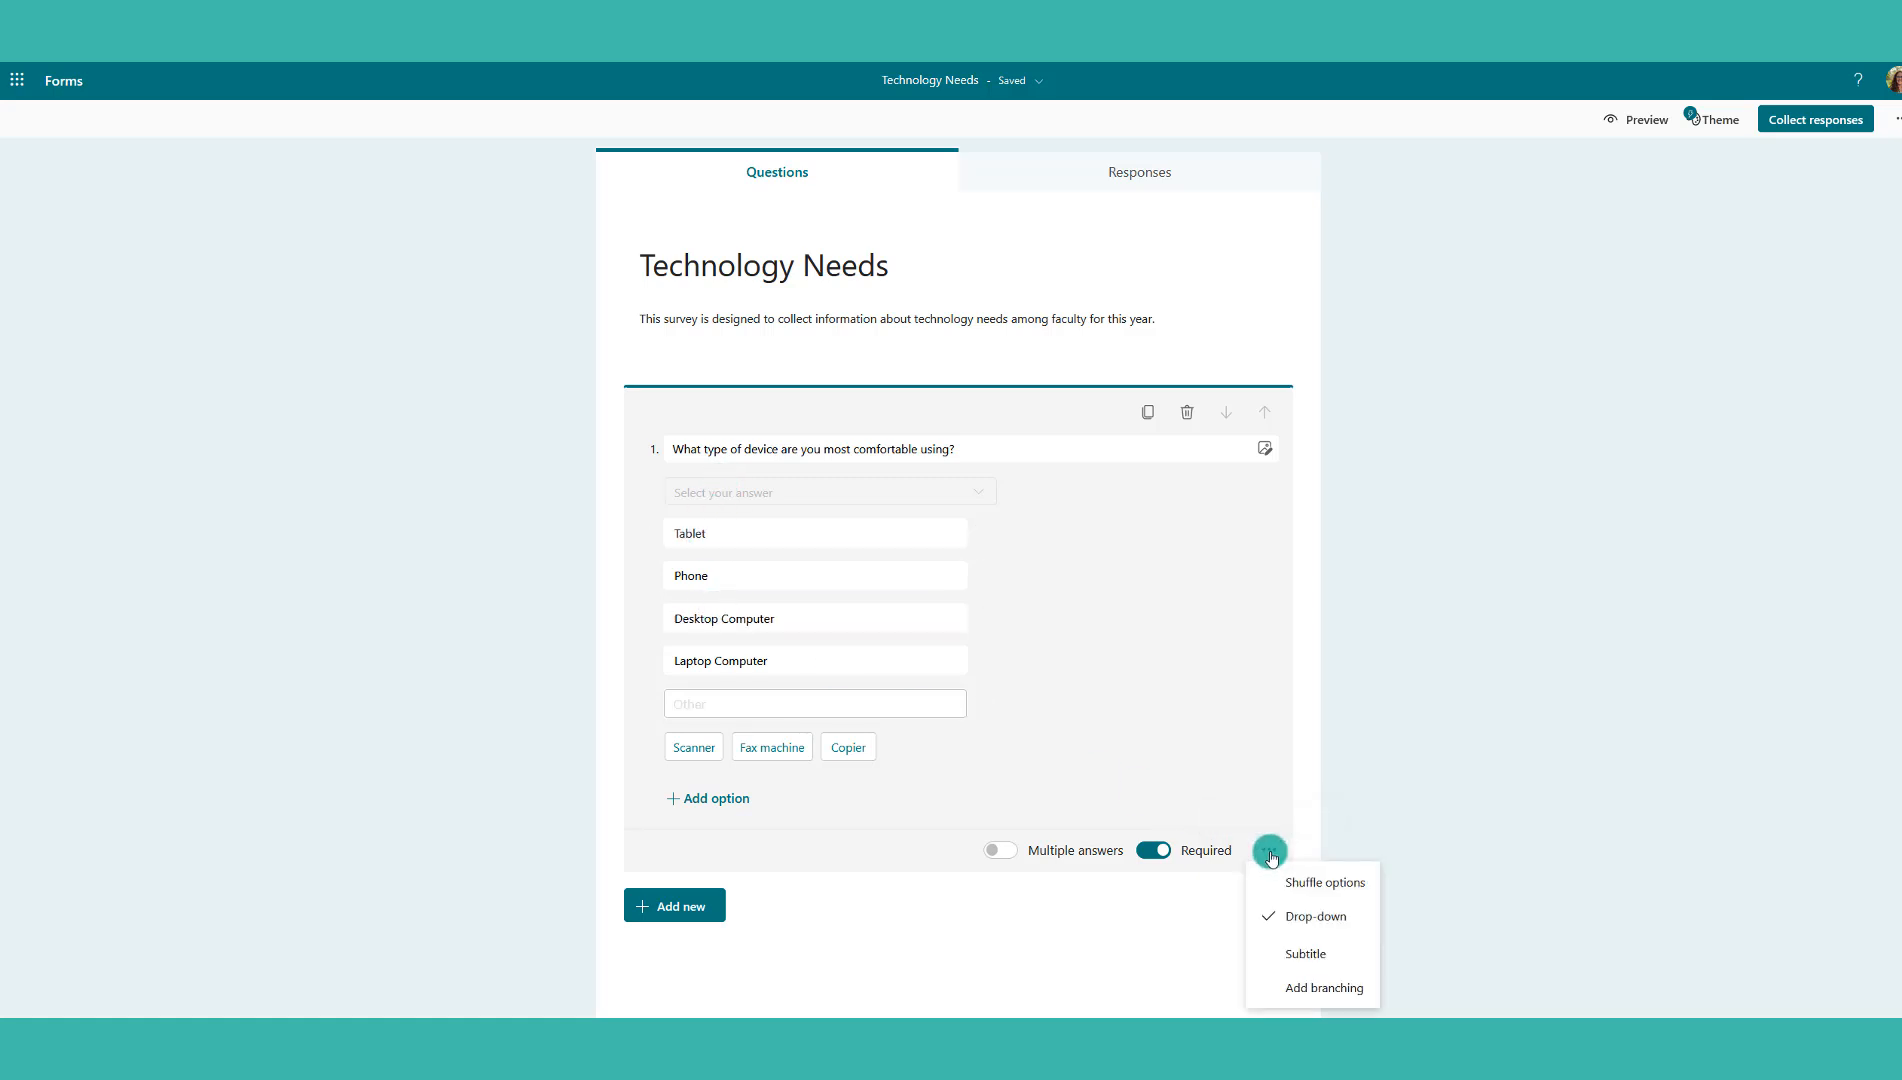
click(1292, 920)
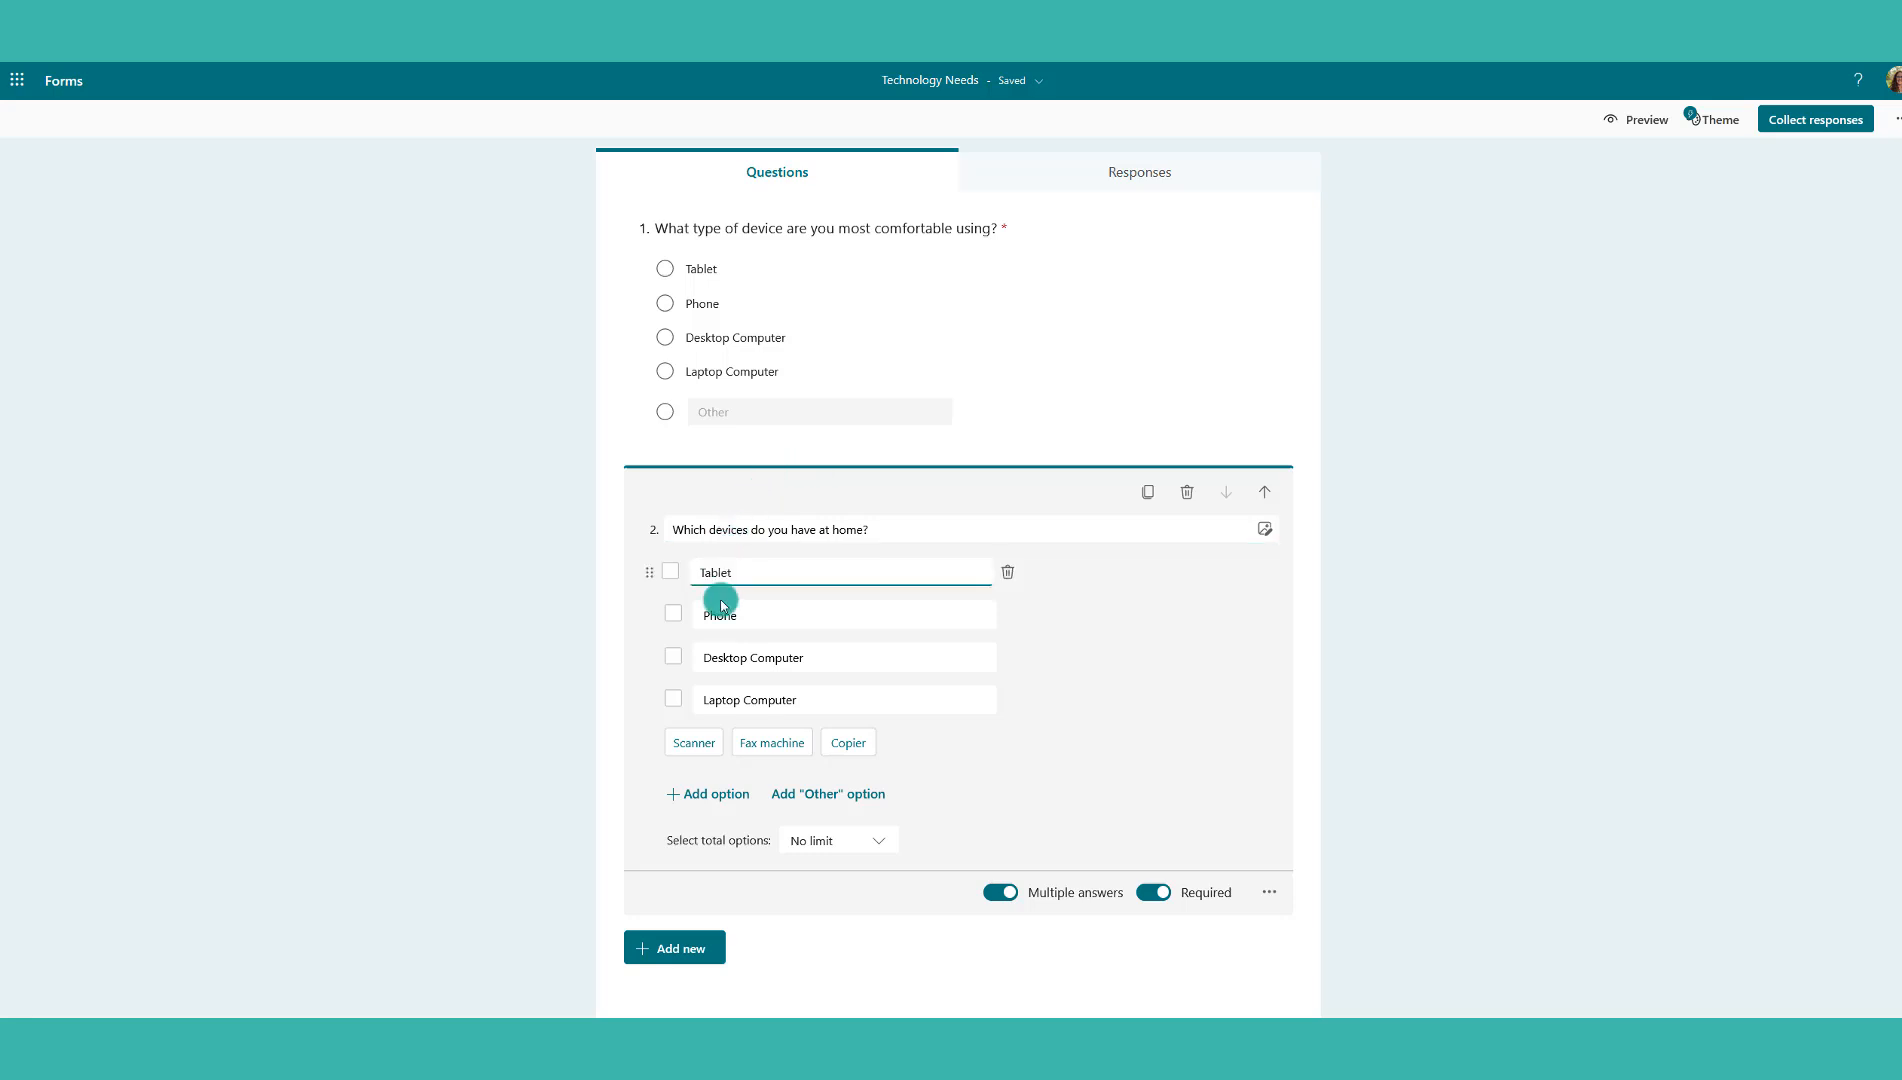
Require the total selected options of "Which devices do you have at home?" to be equal to 2
click(730, 541)
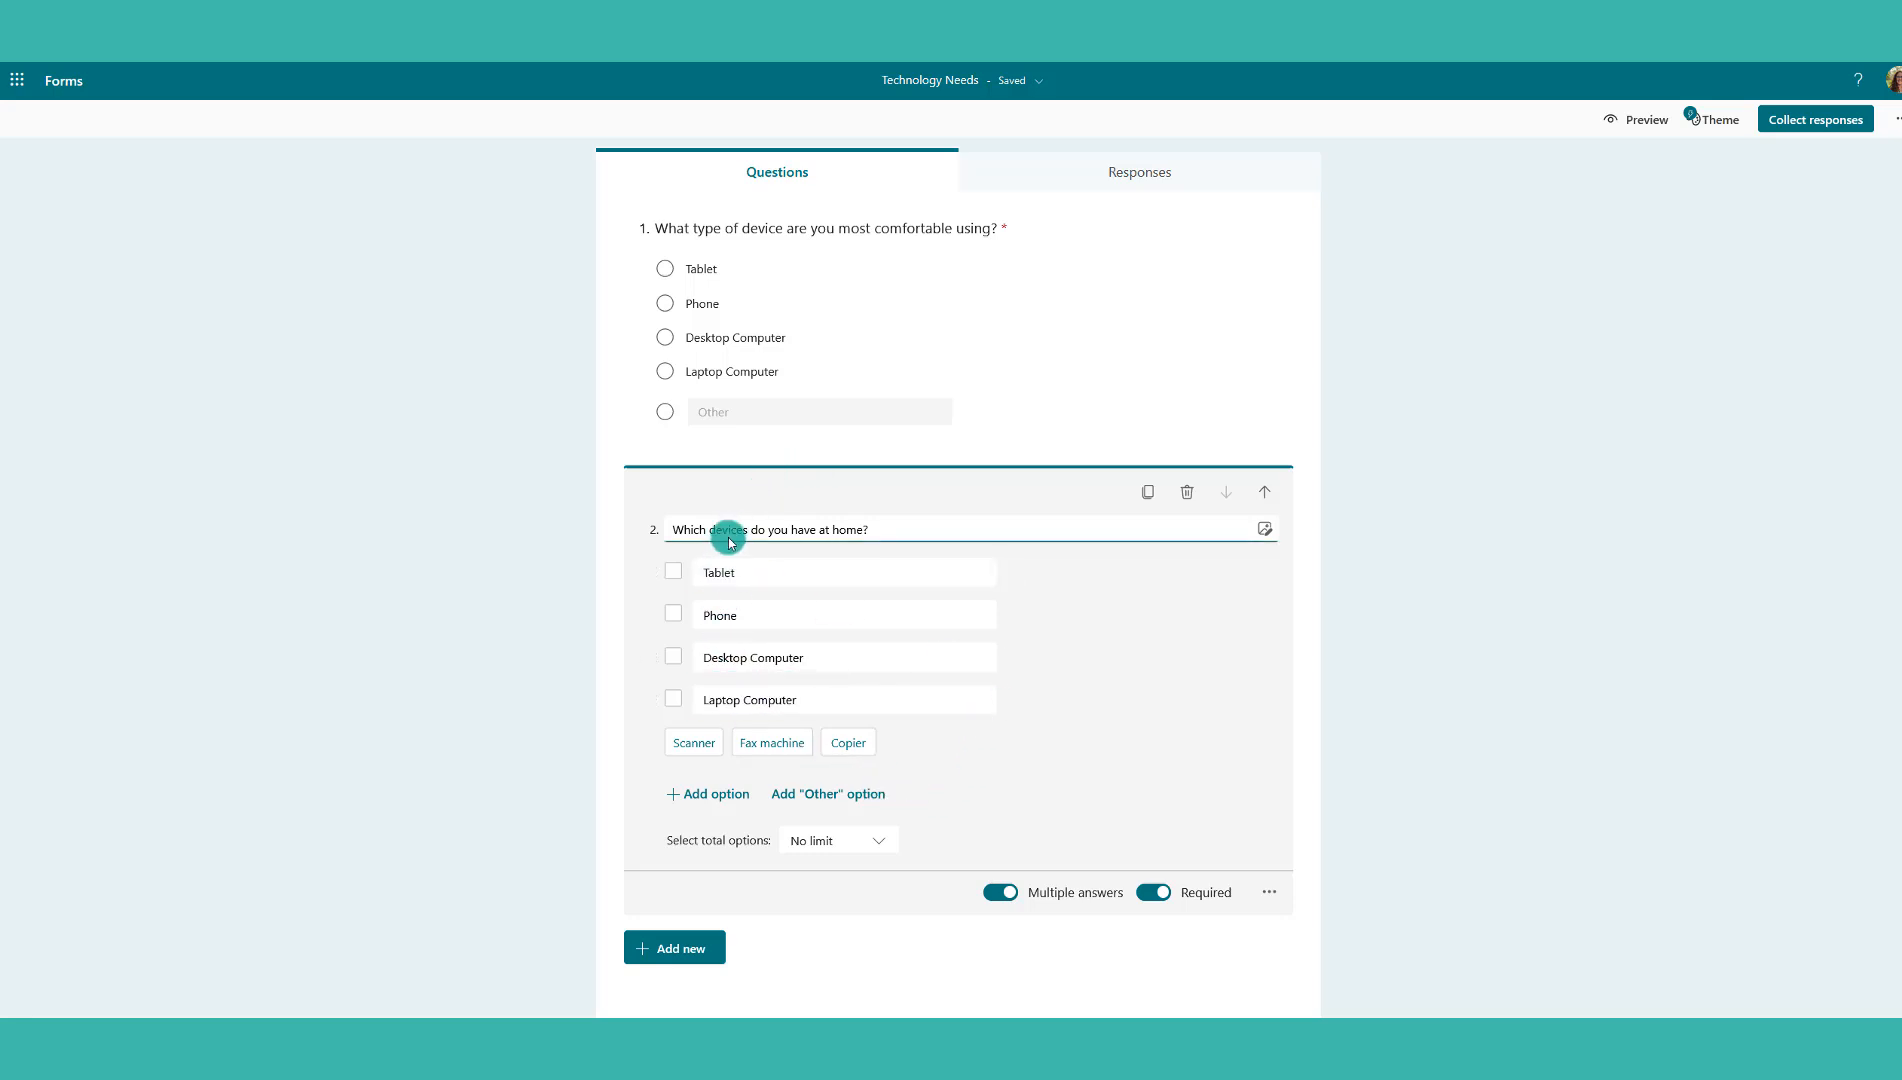
click(848, 561)
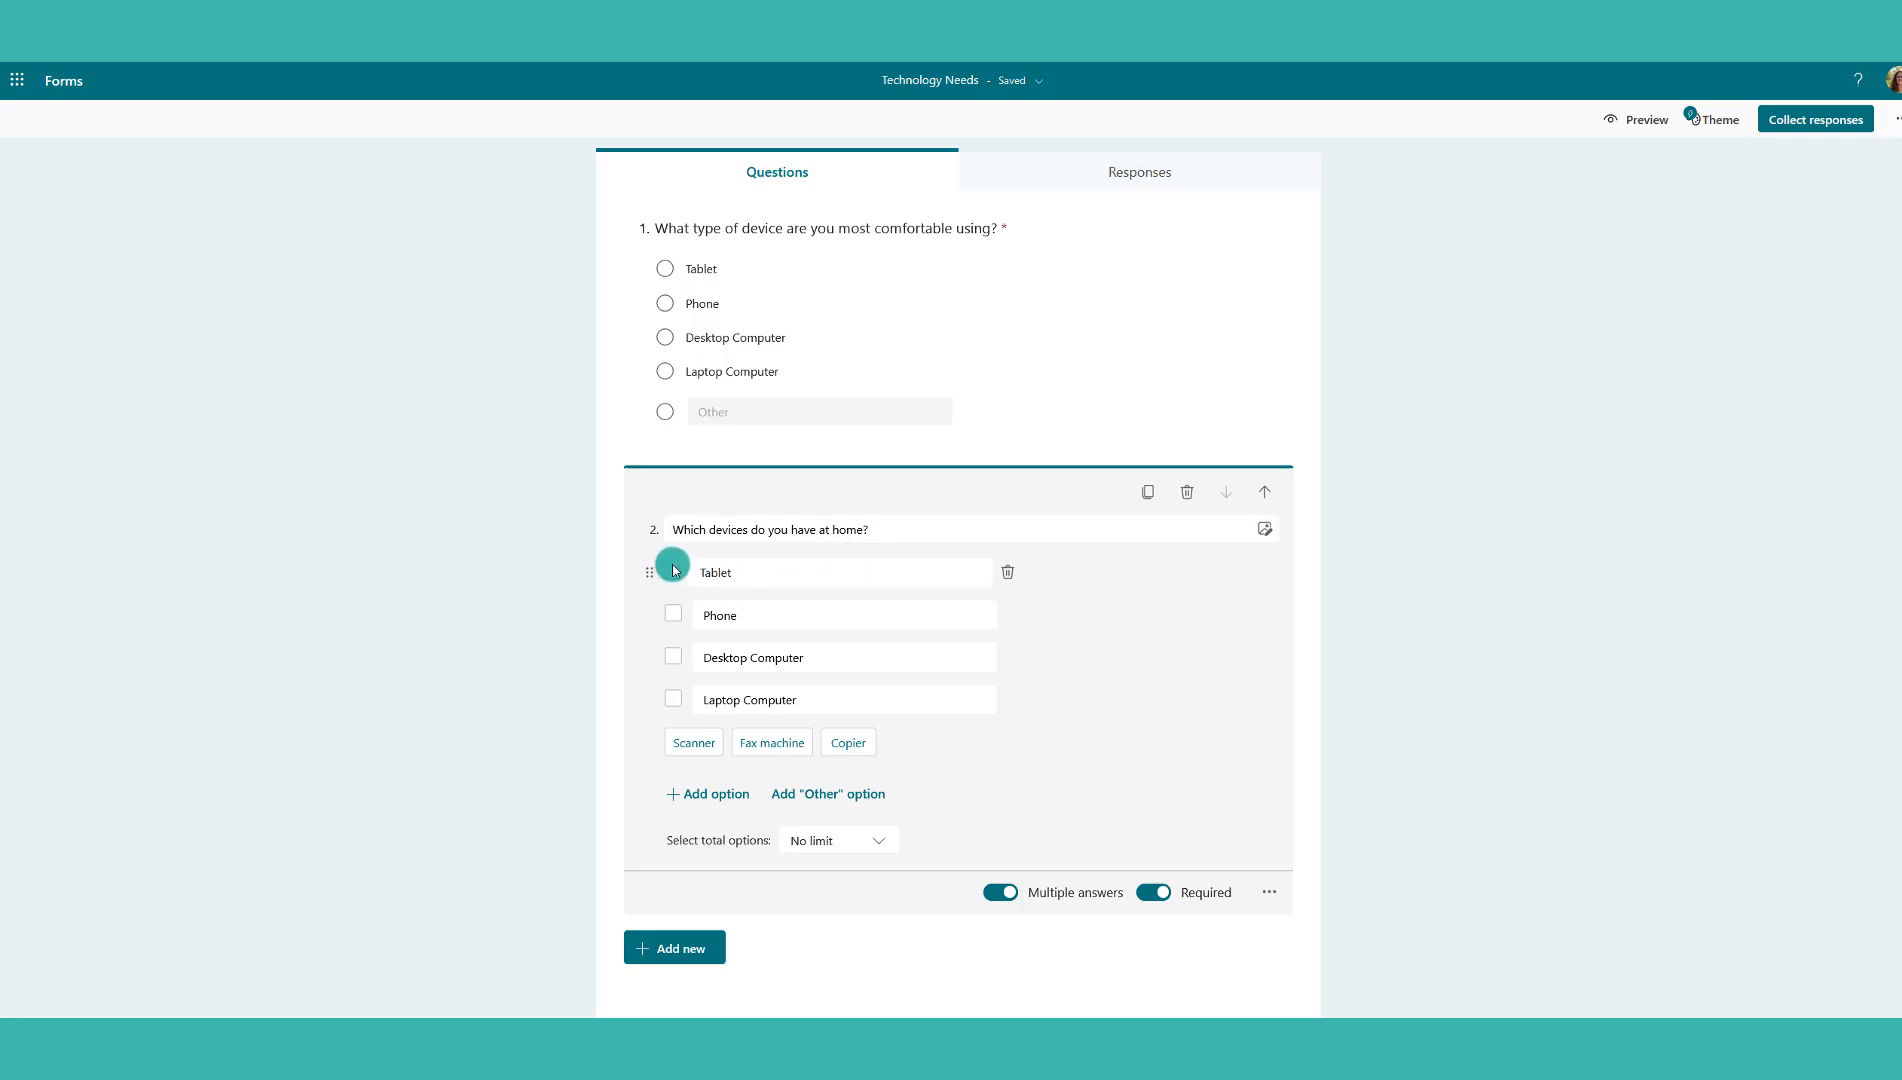
click(697, 706)
click(811, 840)
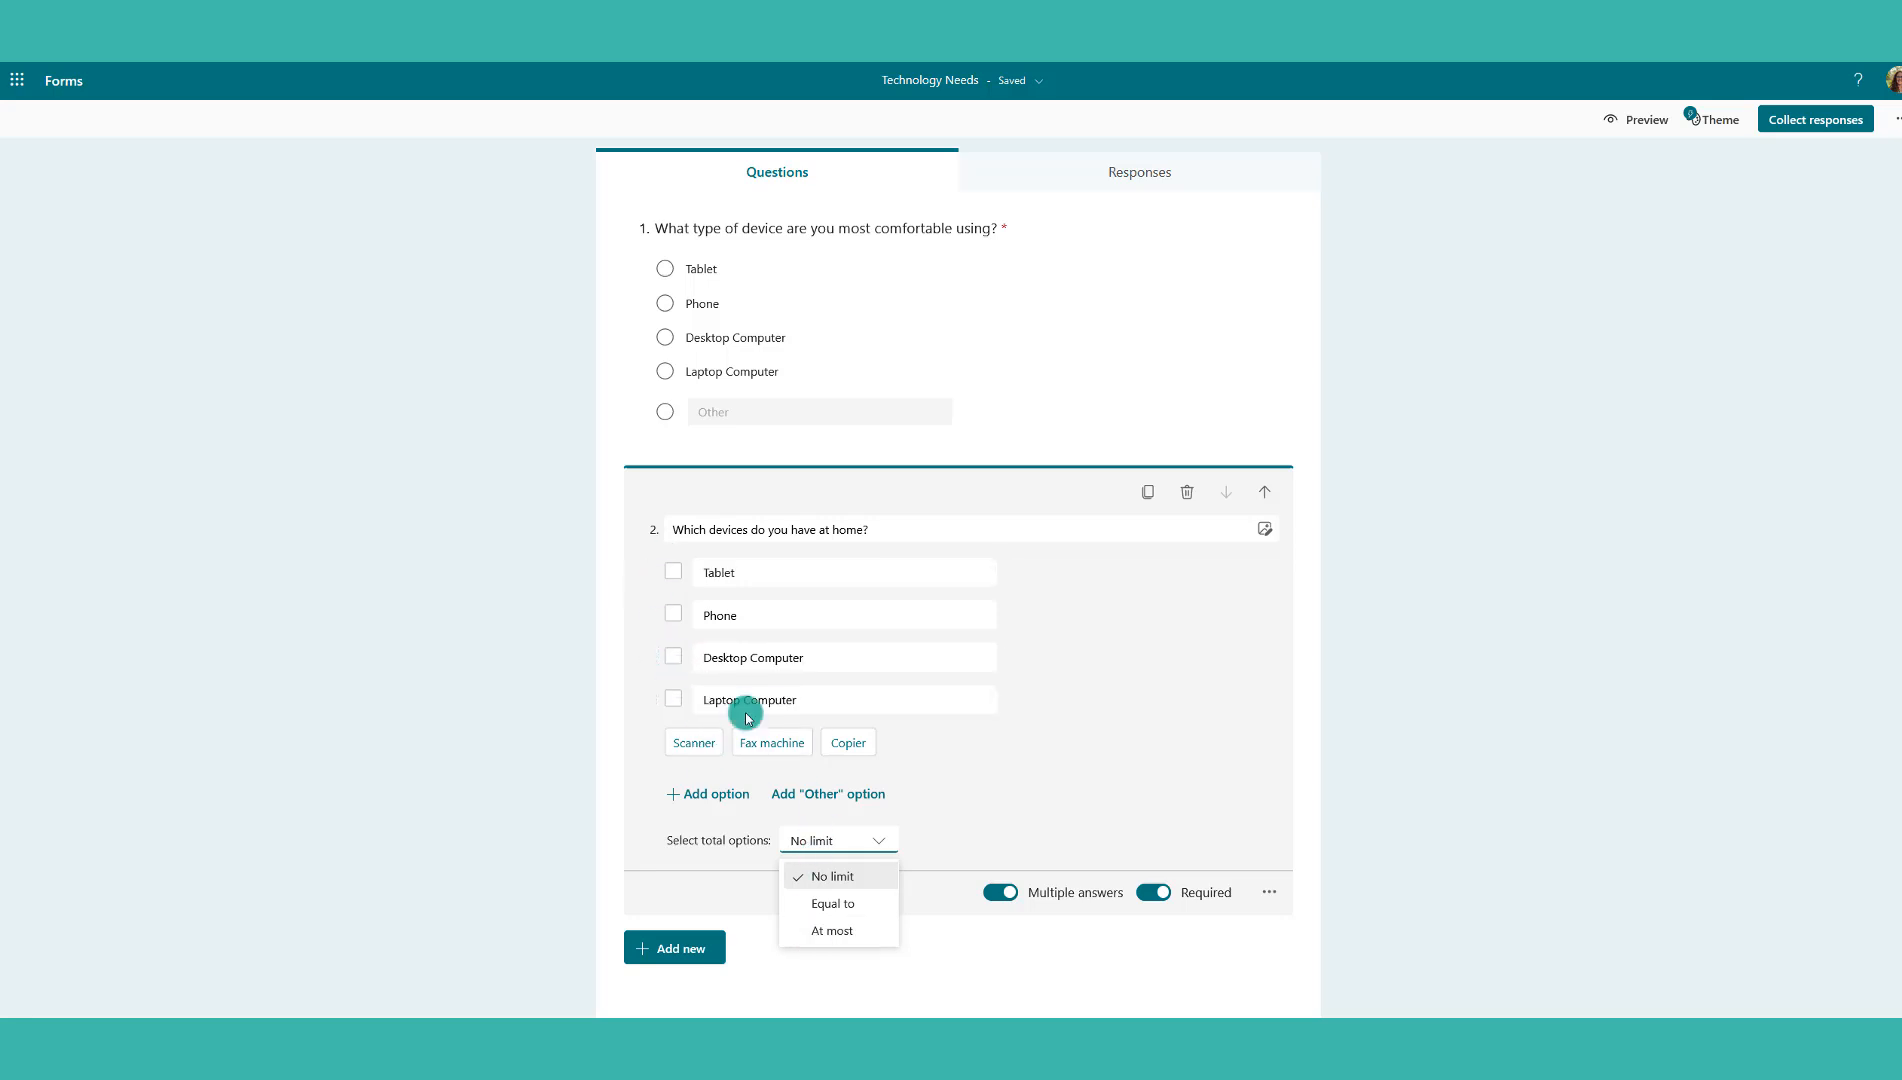
click(826, 903)
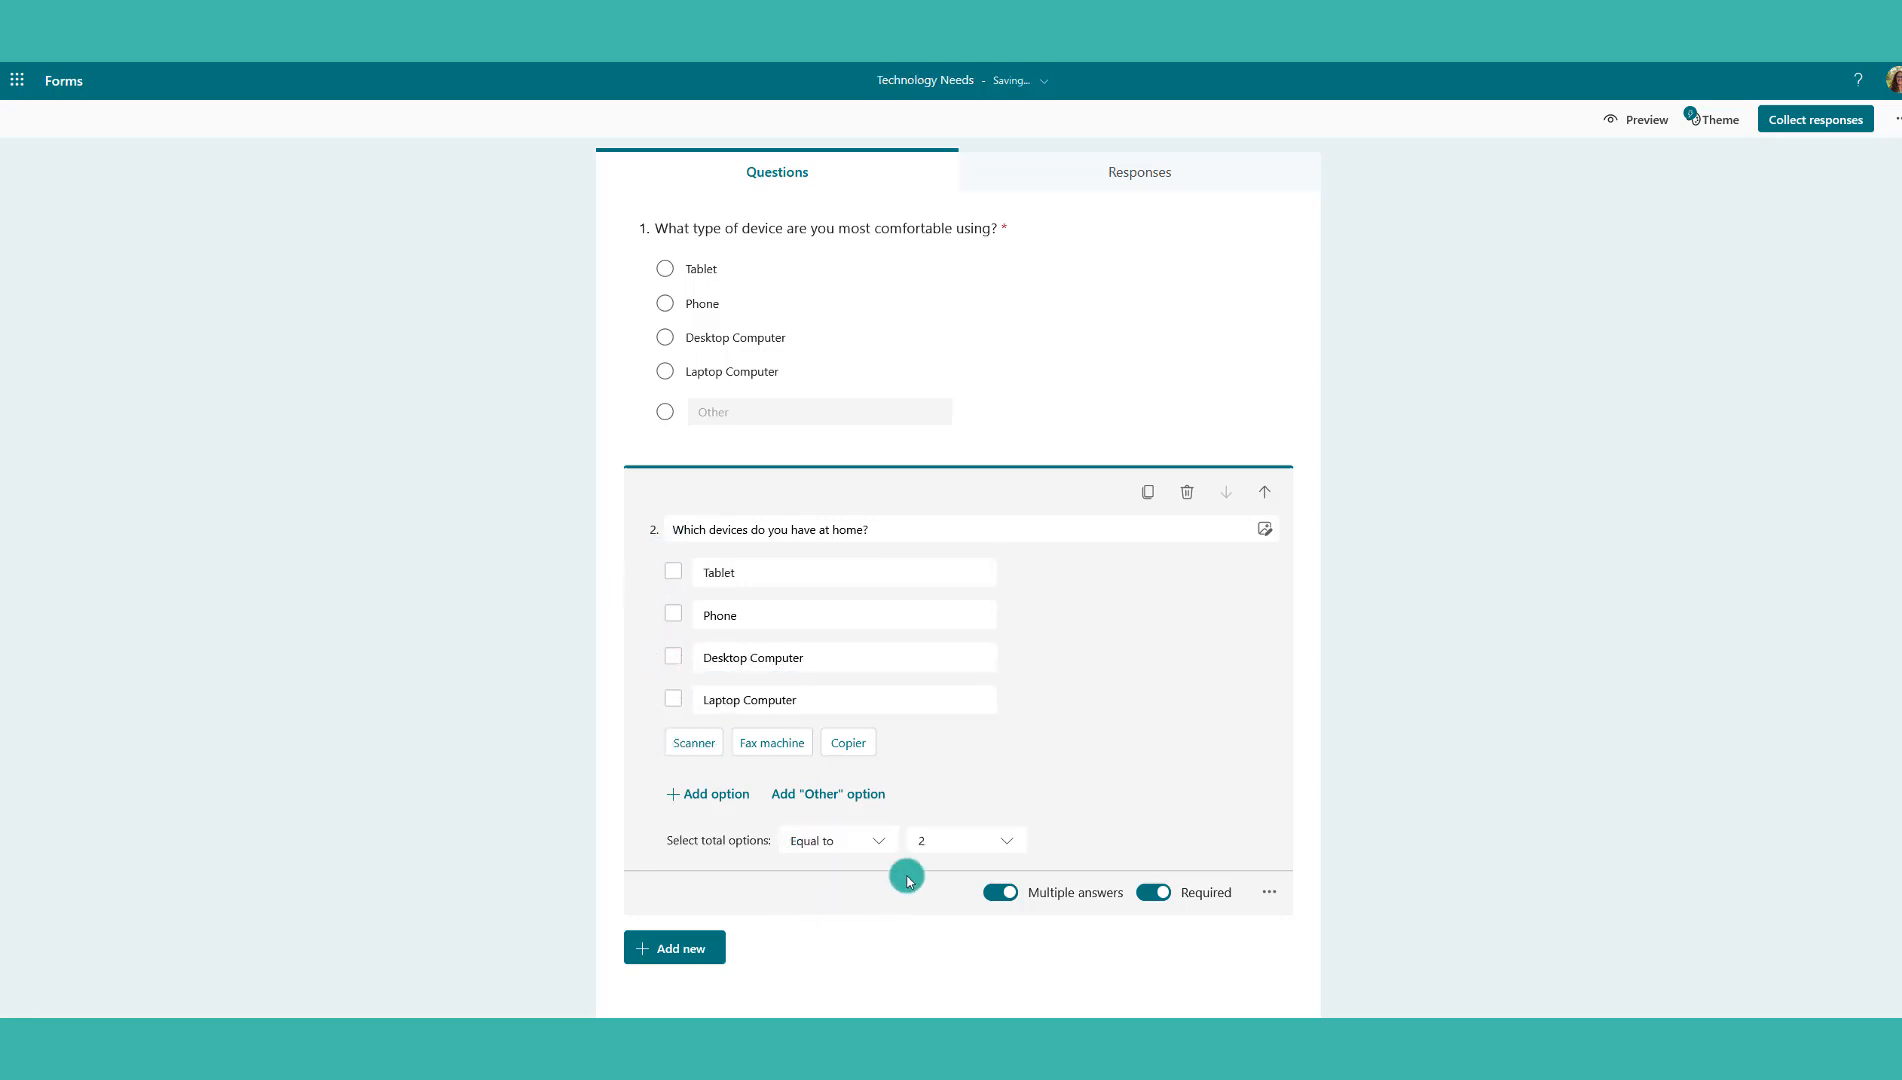
click(721, 605)
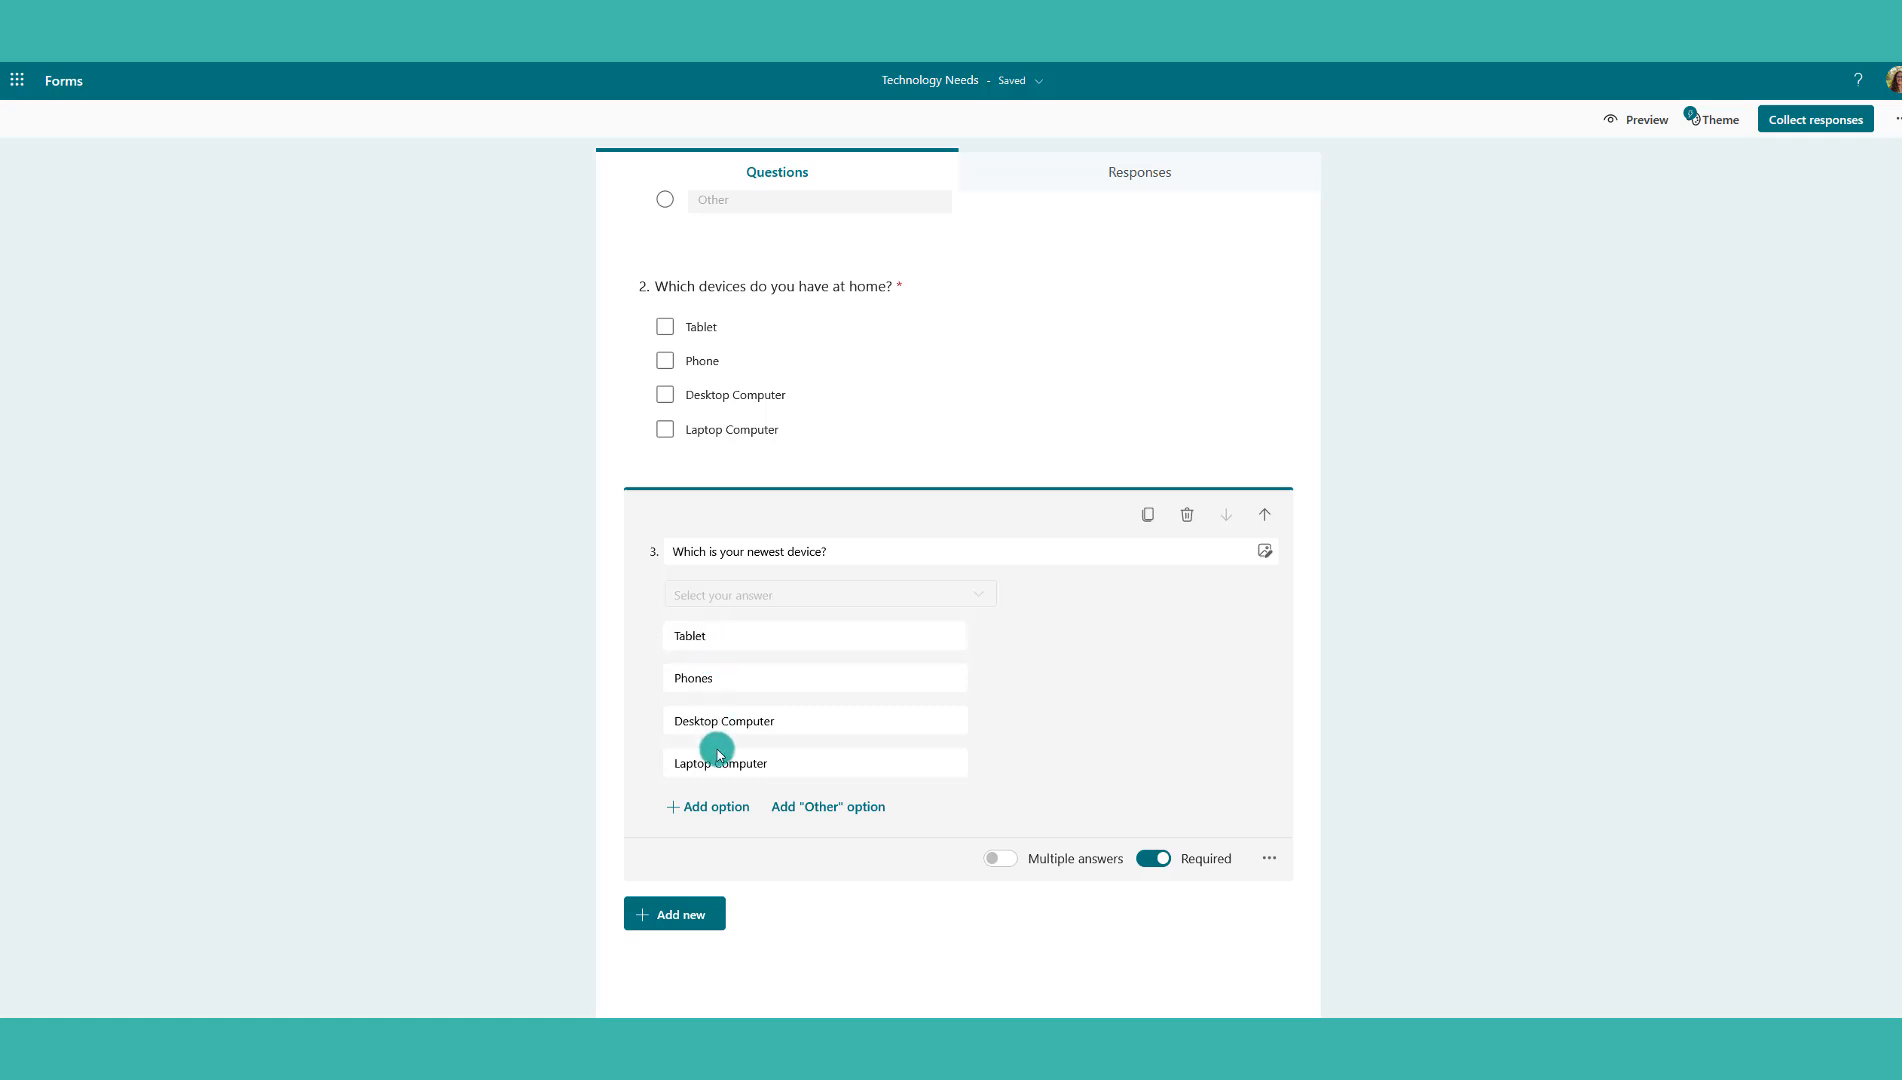
Check the additional settings of the "Which is your newest device?" question for its drop-down display
click(1269, 858)
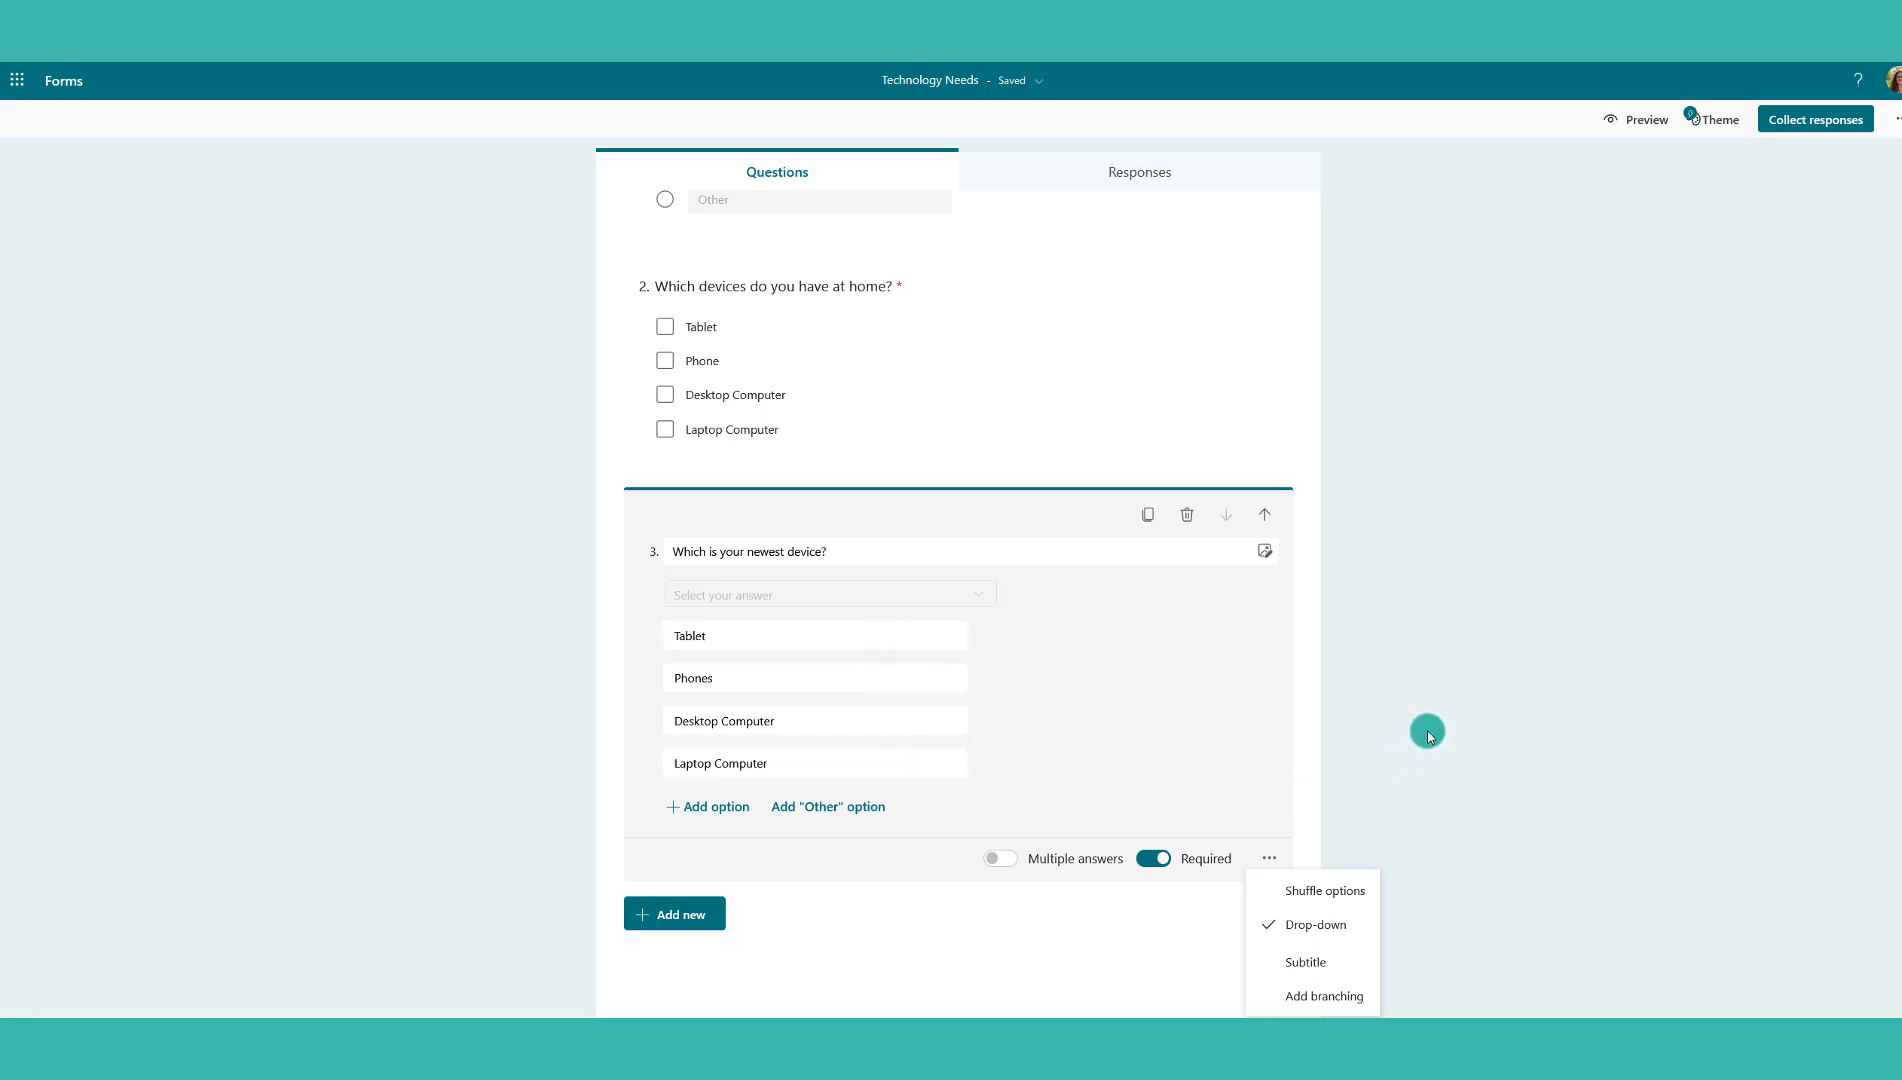
click(1428, 735)
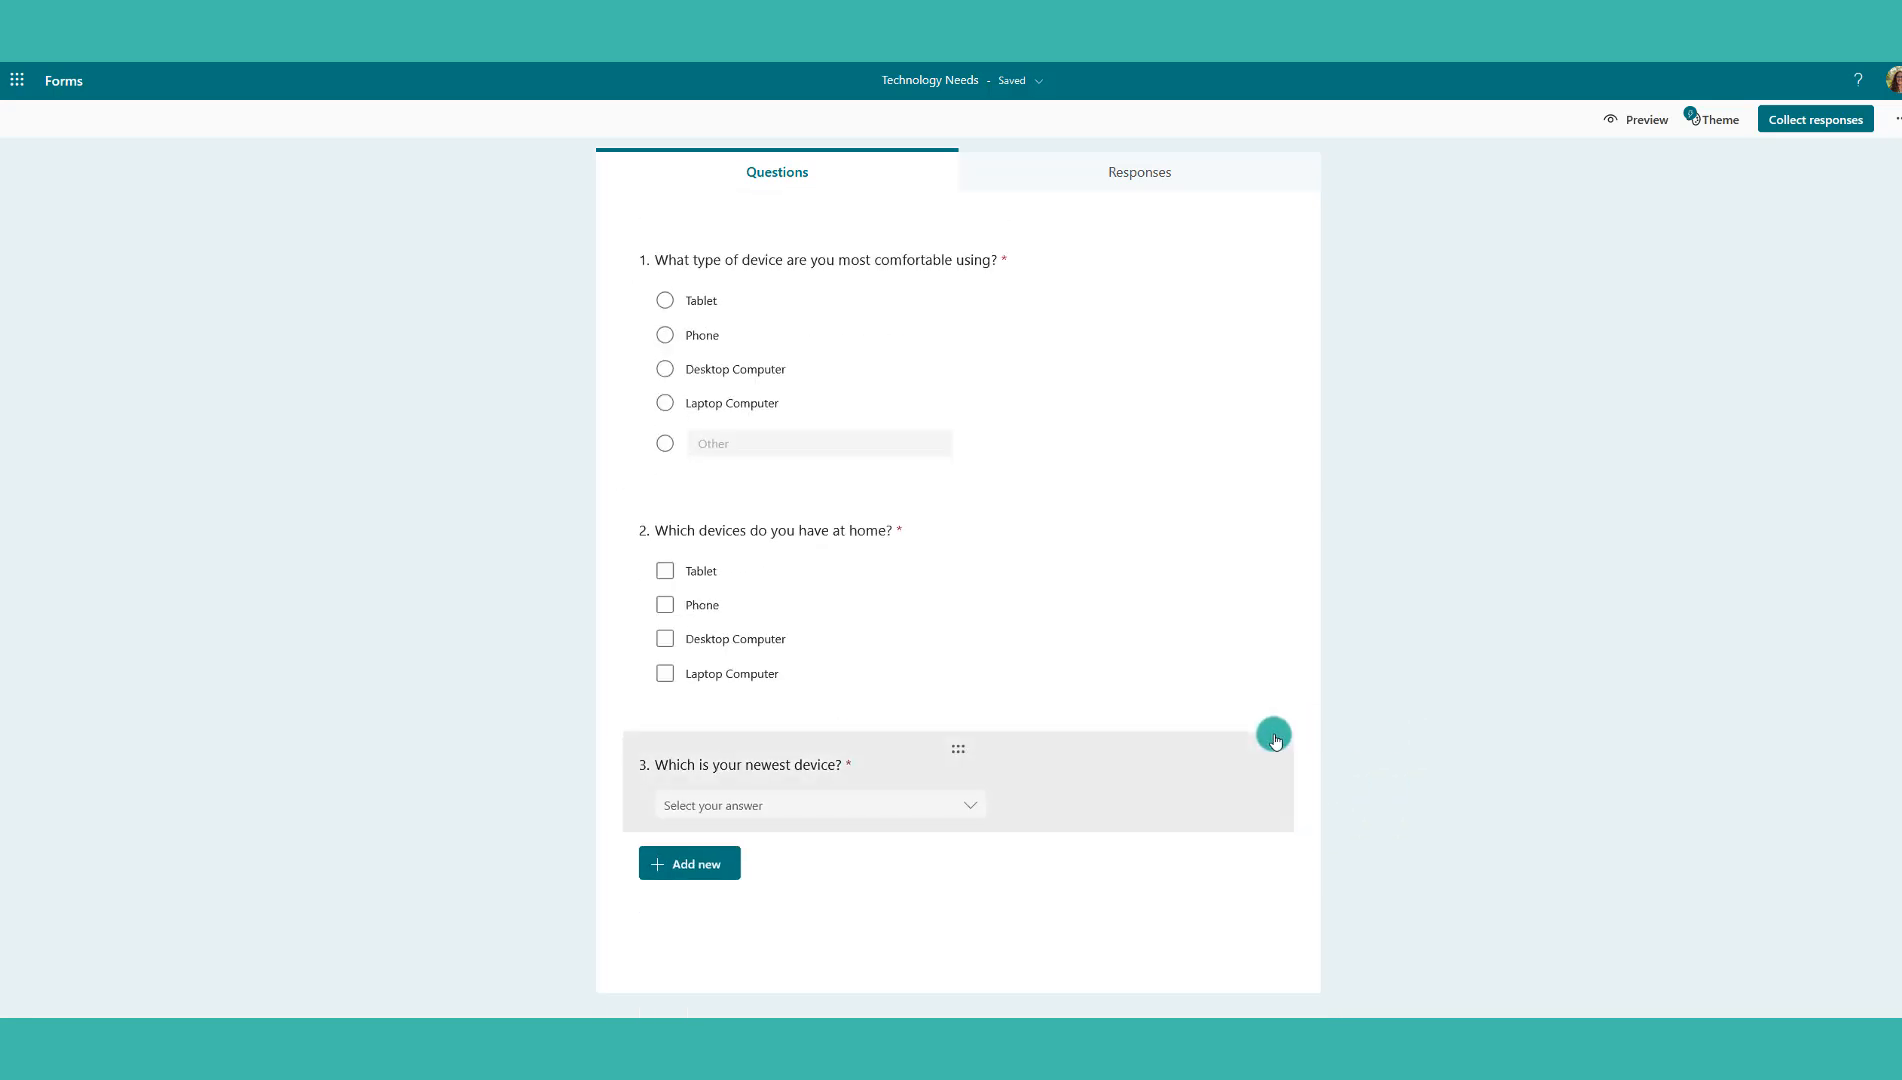
Preview the form in computer view and test the first question by choosing Laptop Computer and switching to Desktop Computer
scroll(1273, 730, up, 2)
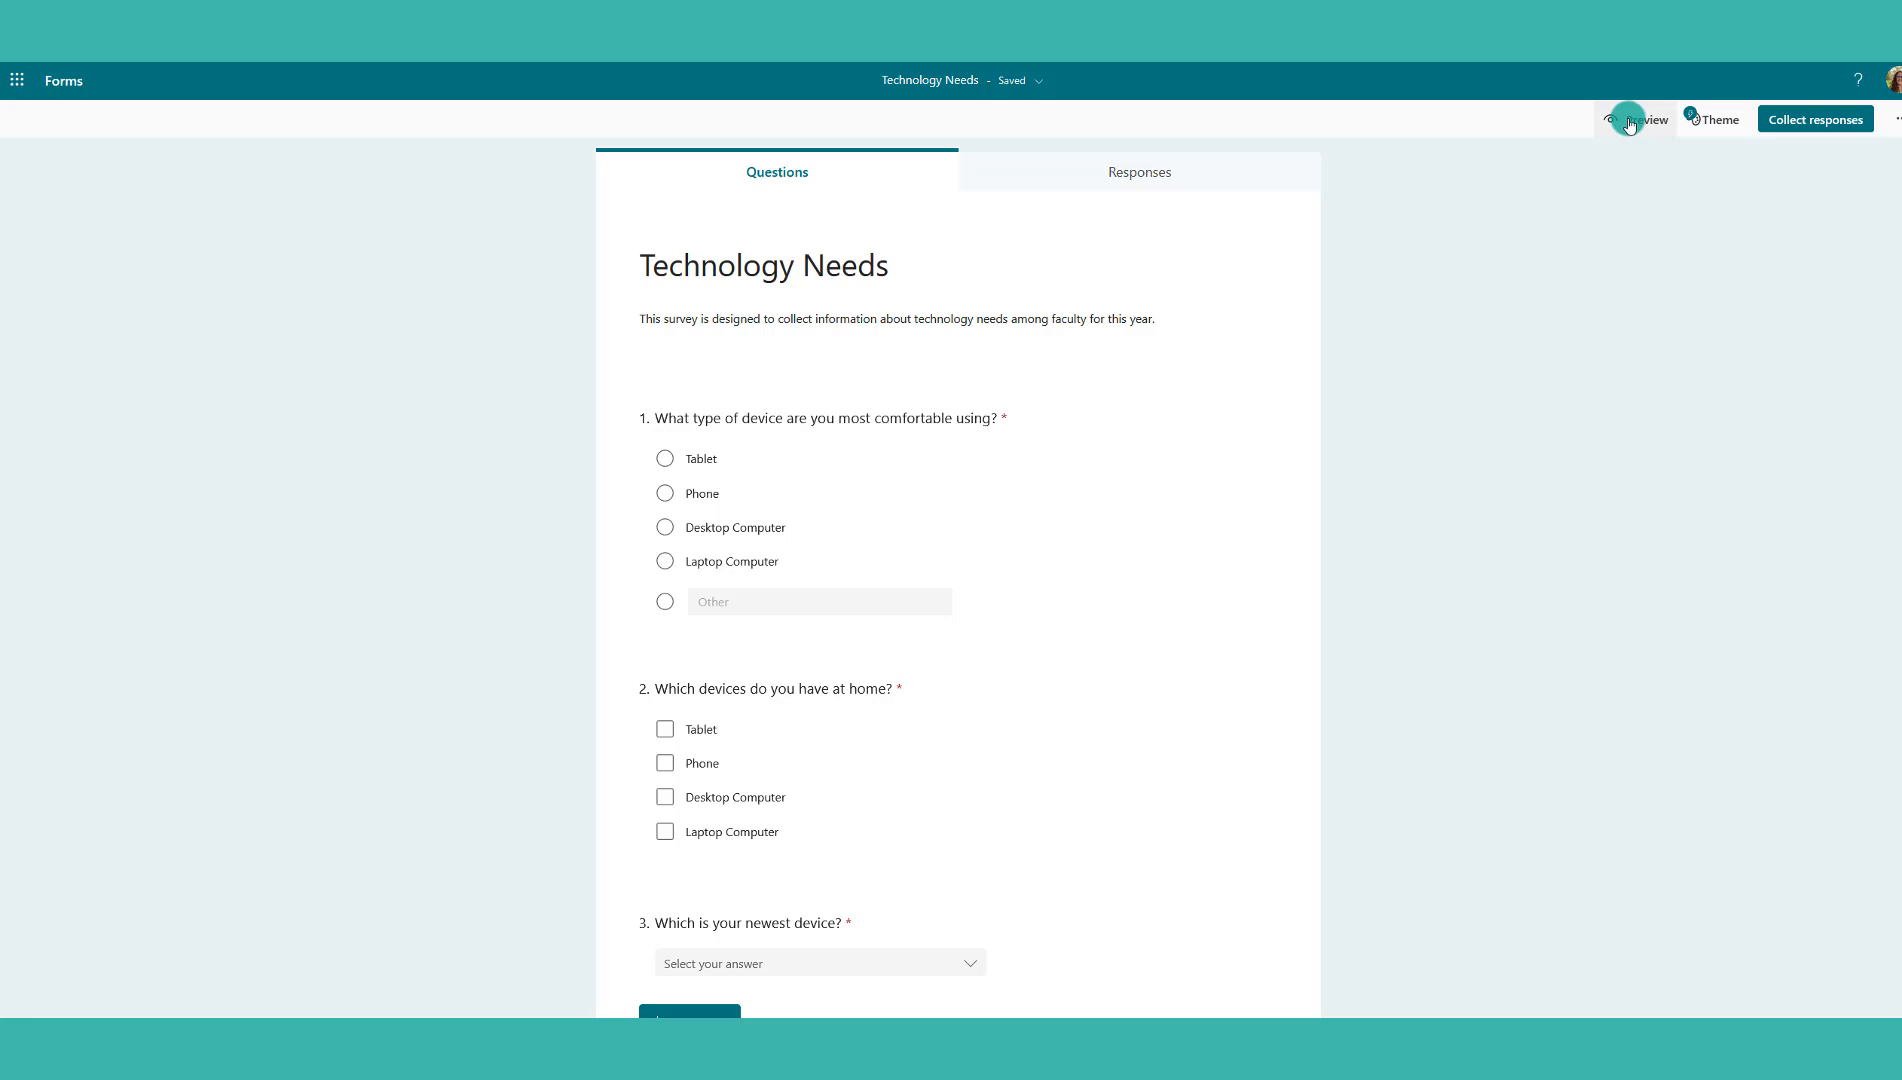
click(1629, 121)
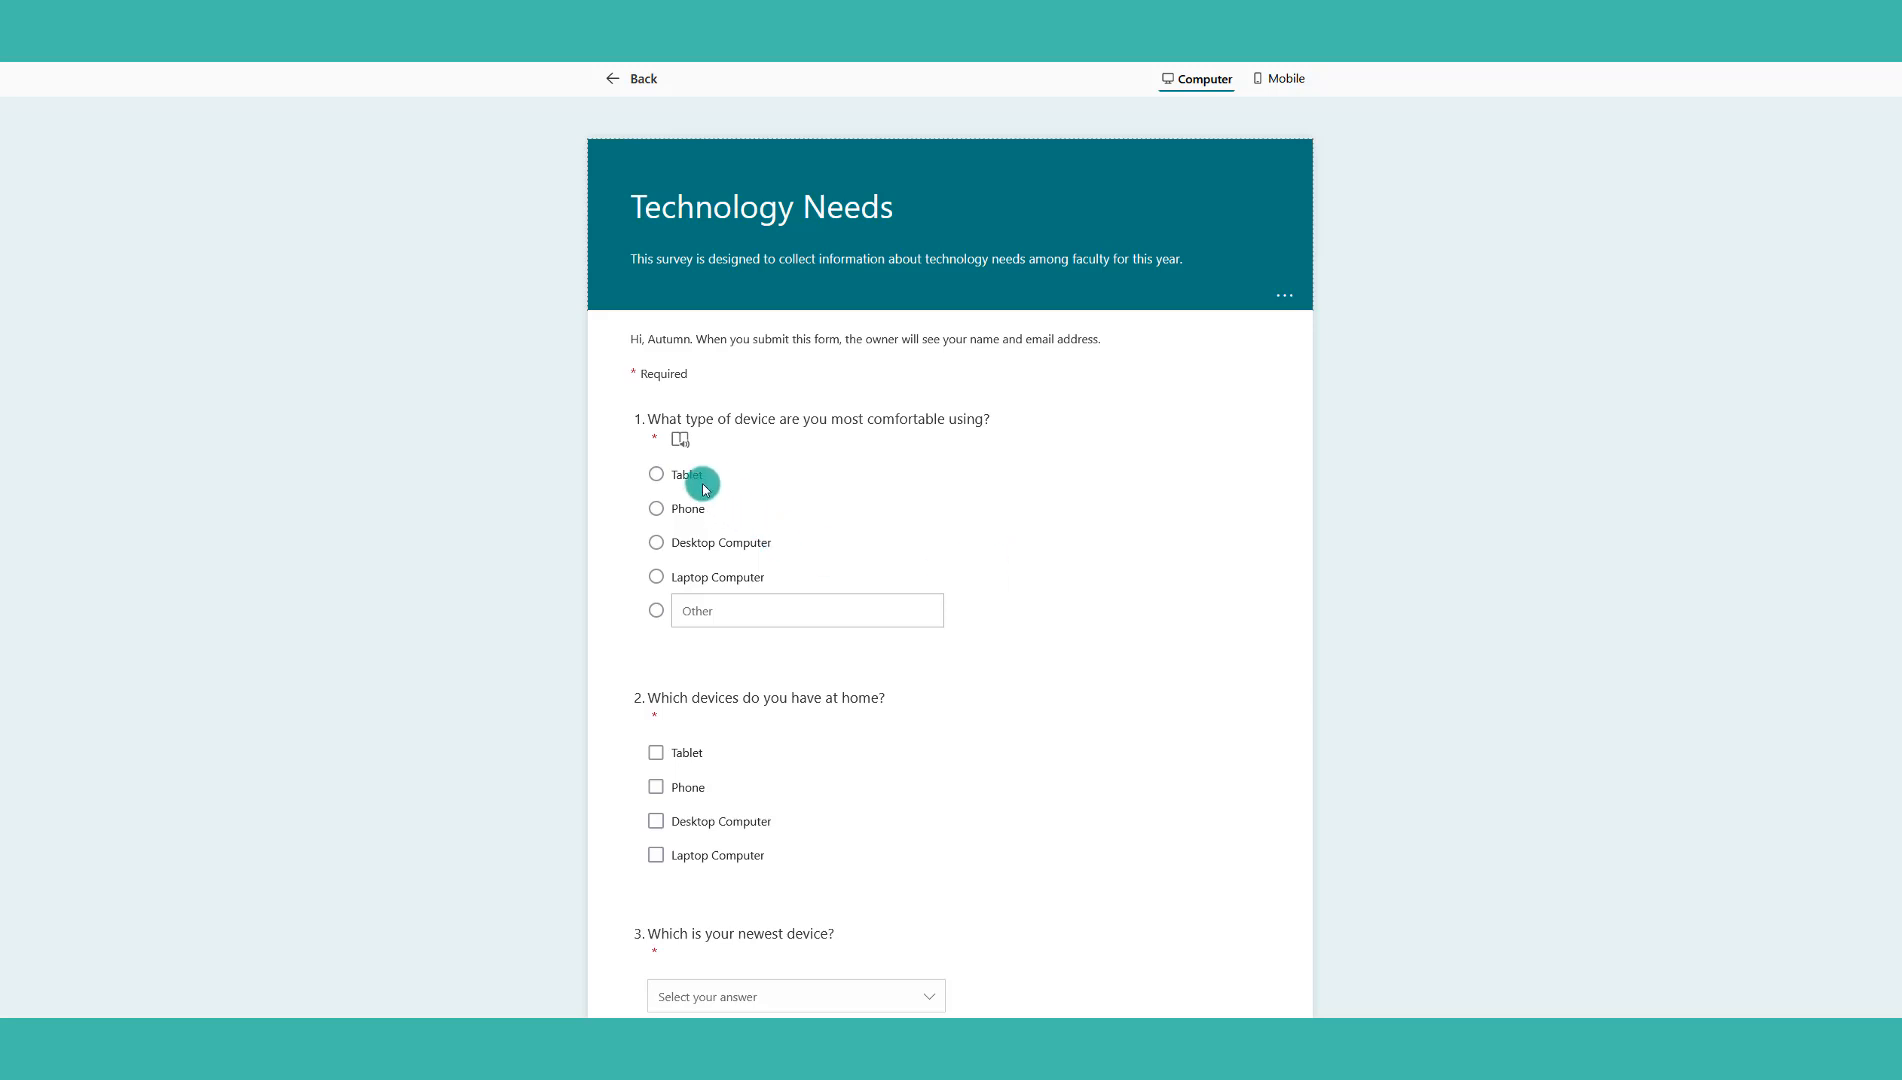
click(656, 576)
click(656, 542)
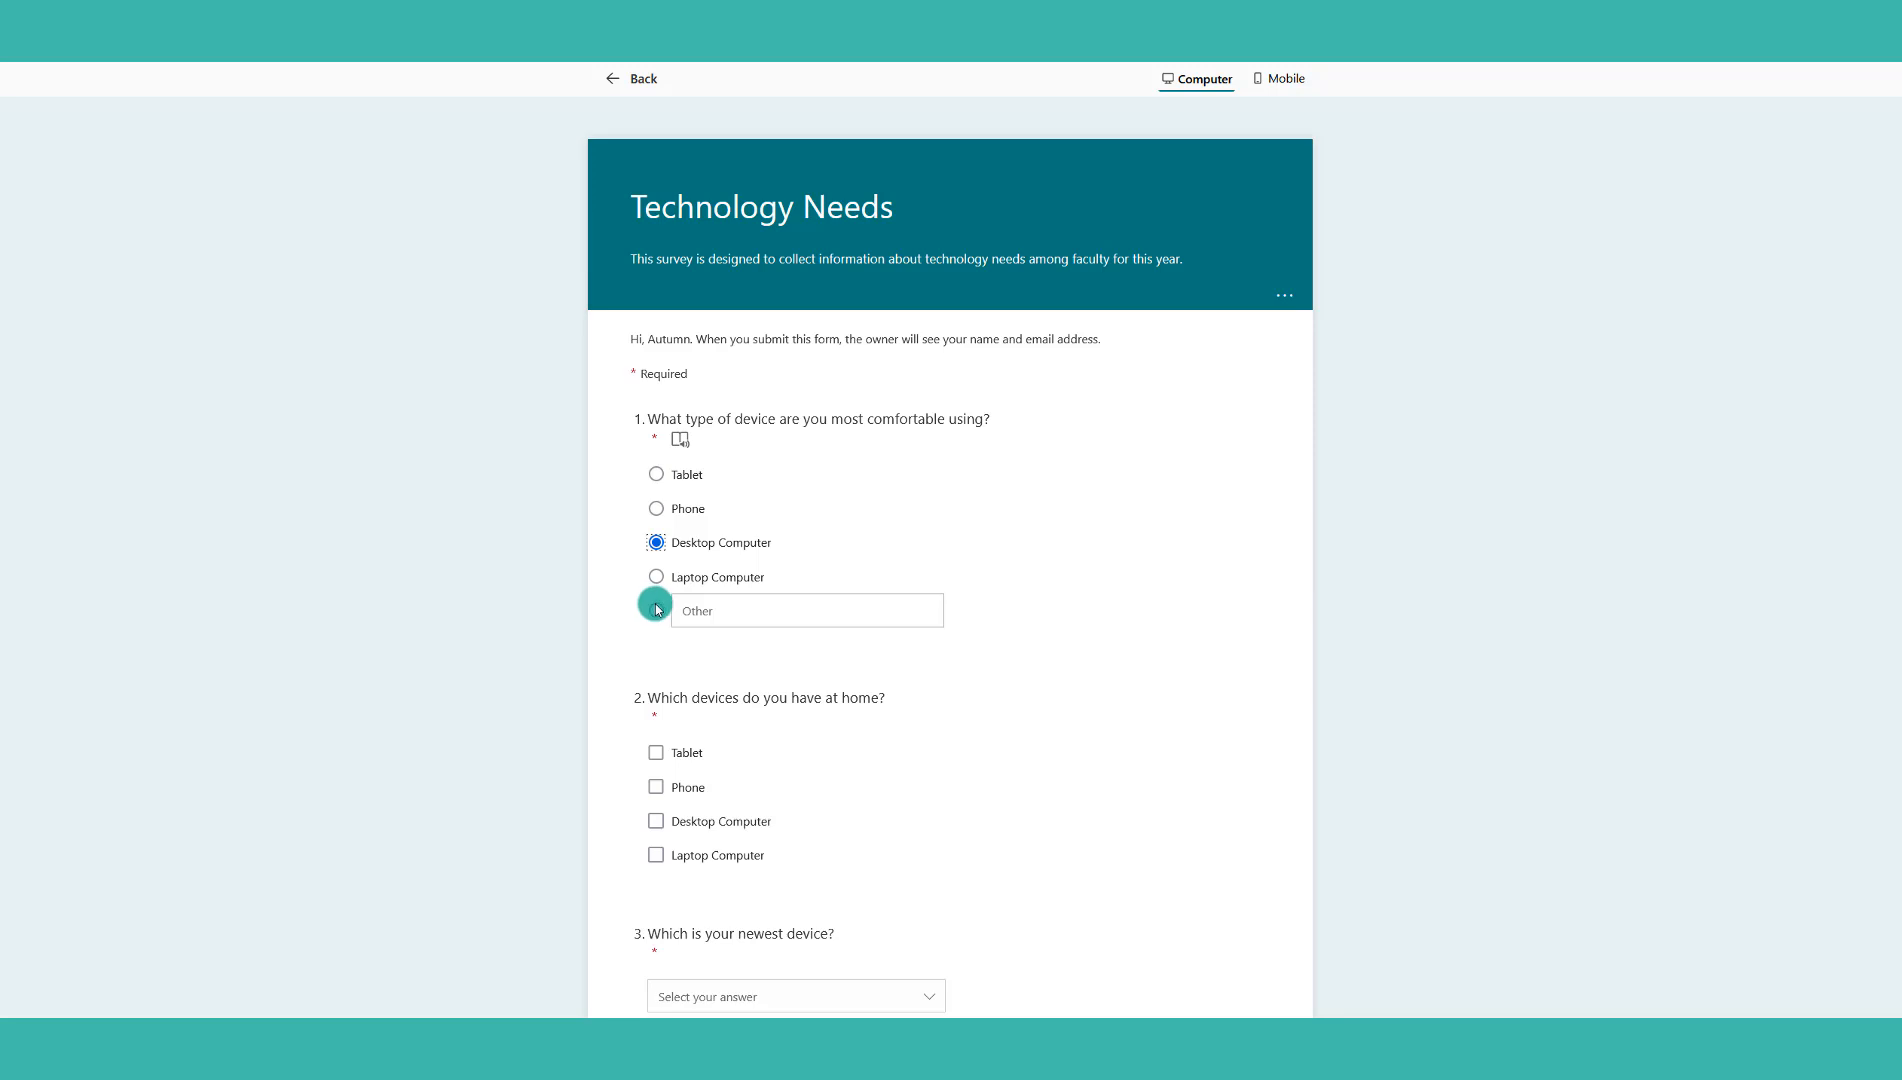
Test multiple selection in the second question by ticking Tablet and Phone and clearing both again
scroll(693, 578, down, 2)
click(656, 566)
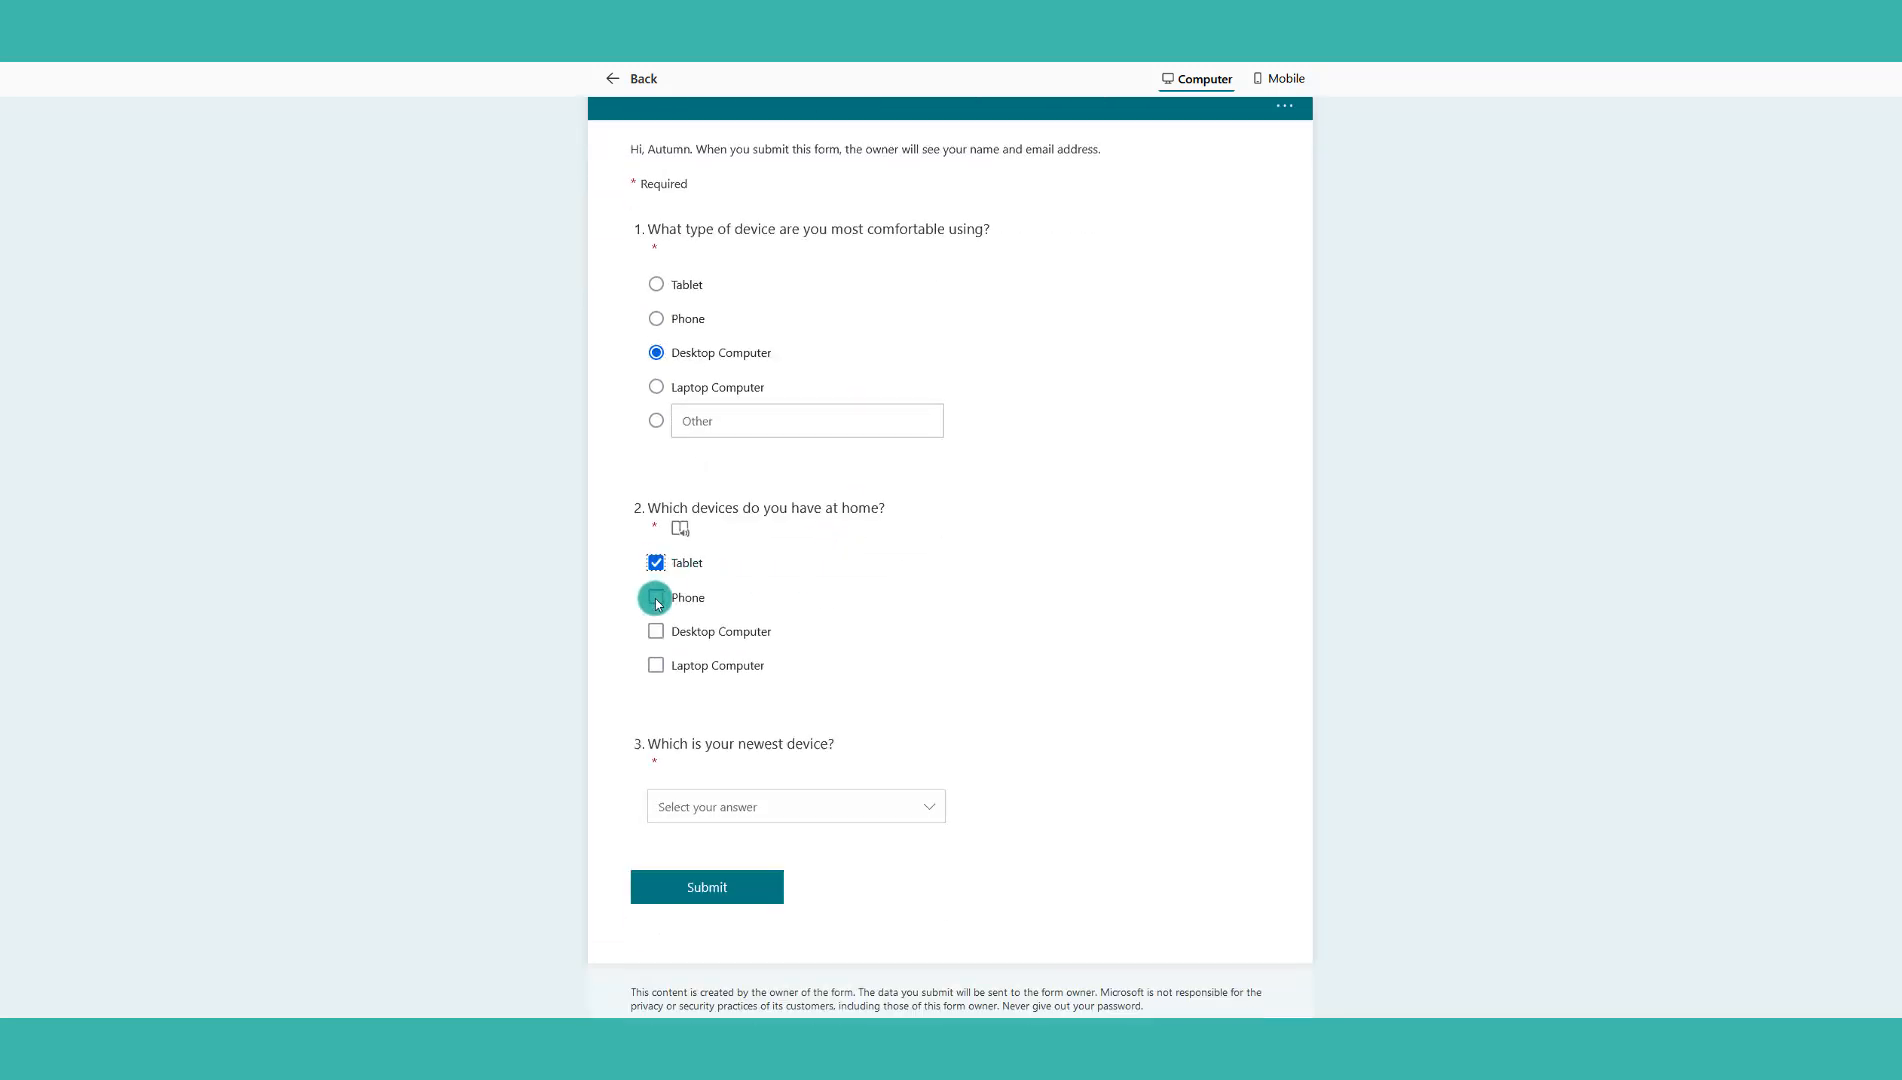
click(655, 597)
click(656, 563)
click(656, 597)
scroll(785, 628, down, 1)
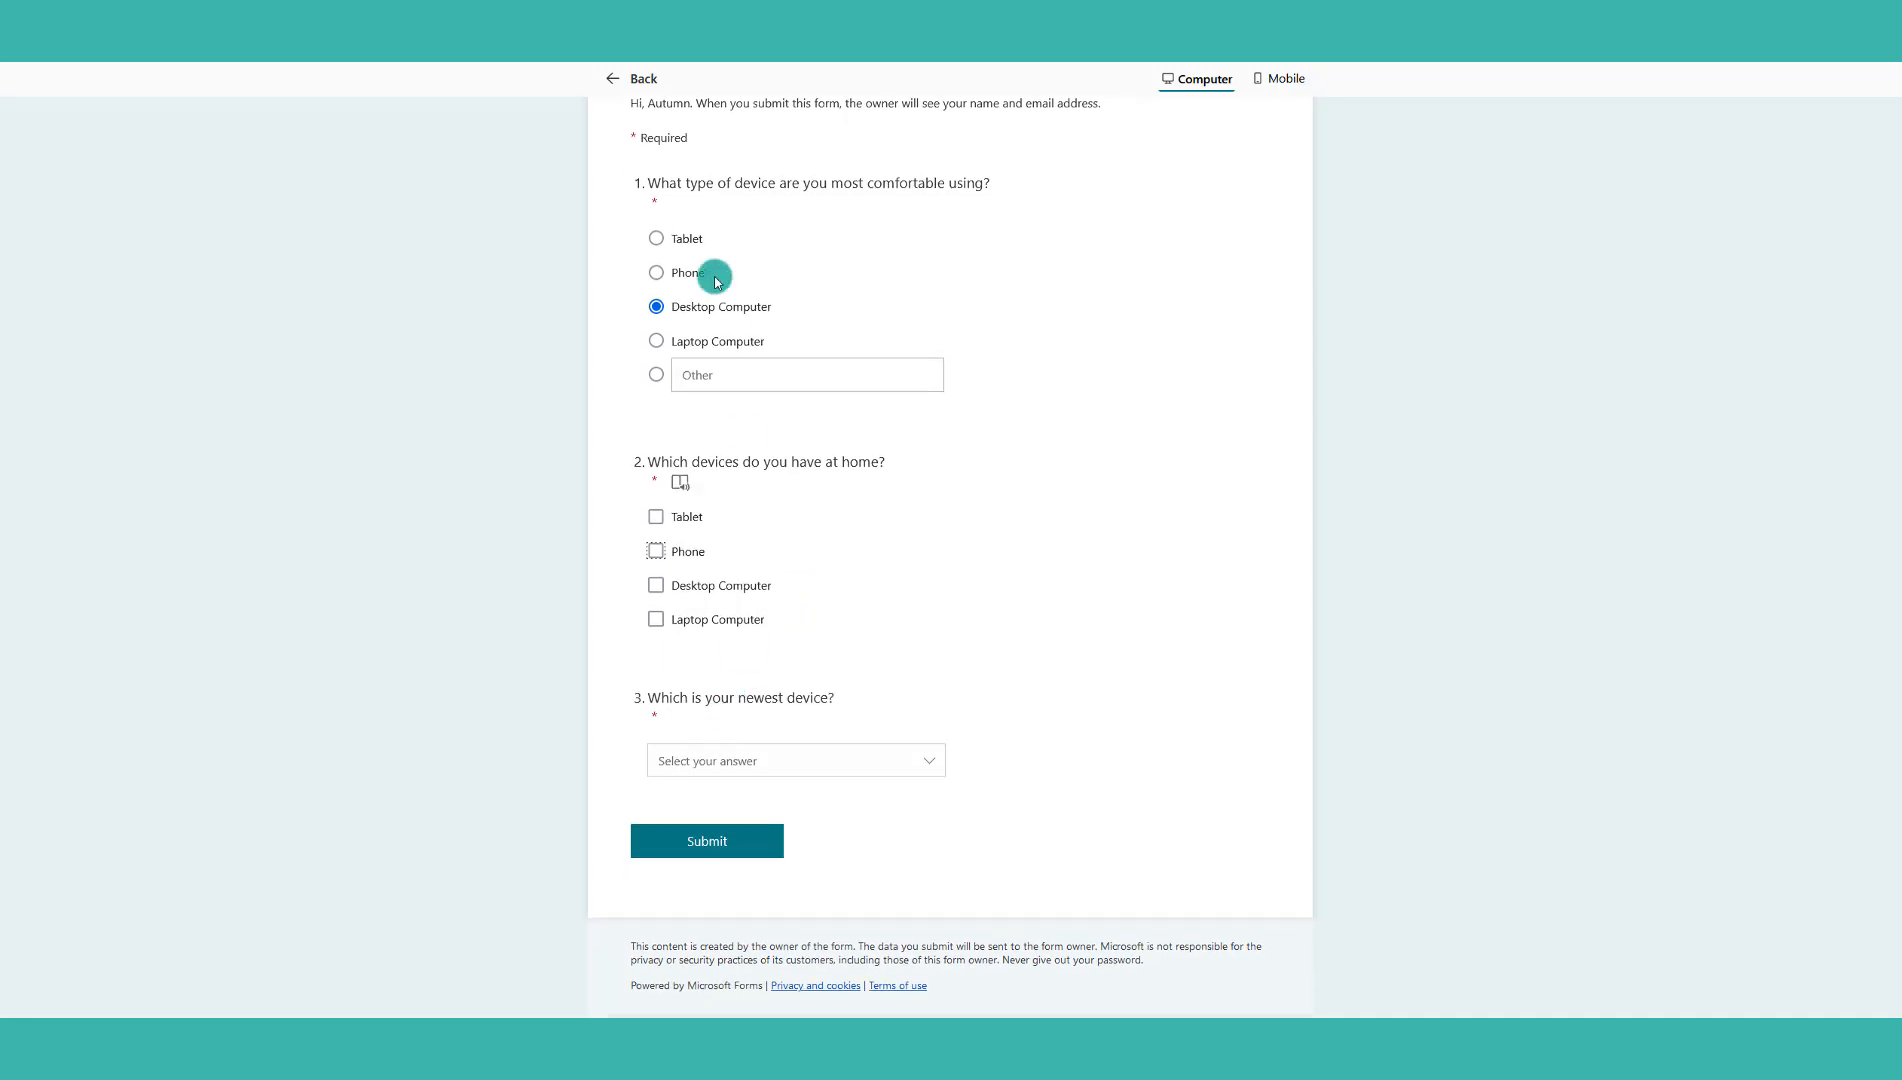
Check the drop-down choices of "Which is your newest device?" in the preview and view the form in mobile layout
click(734, 760)
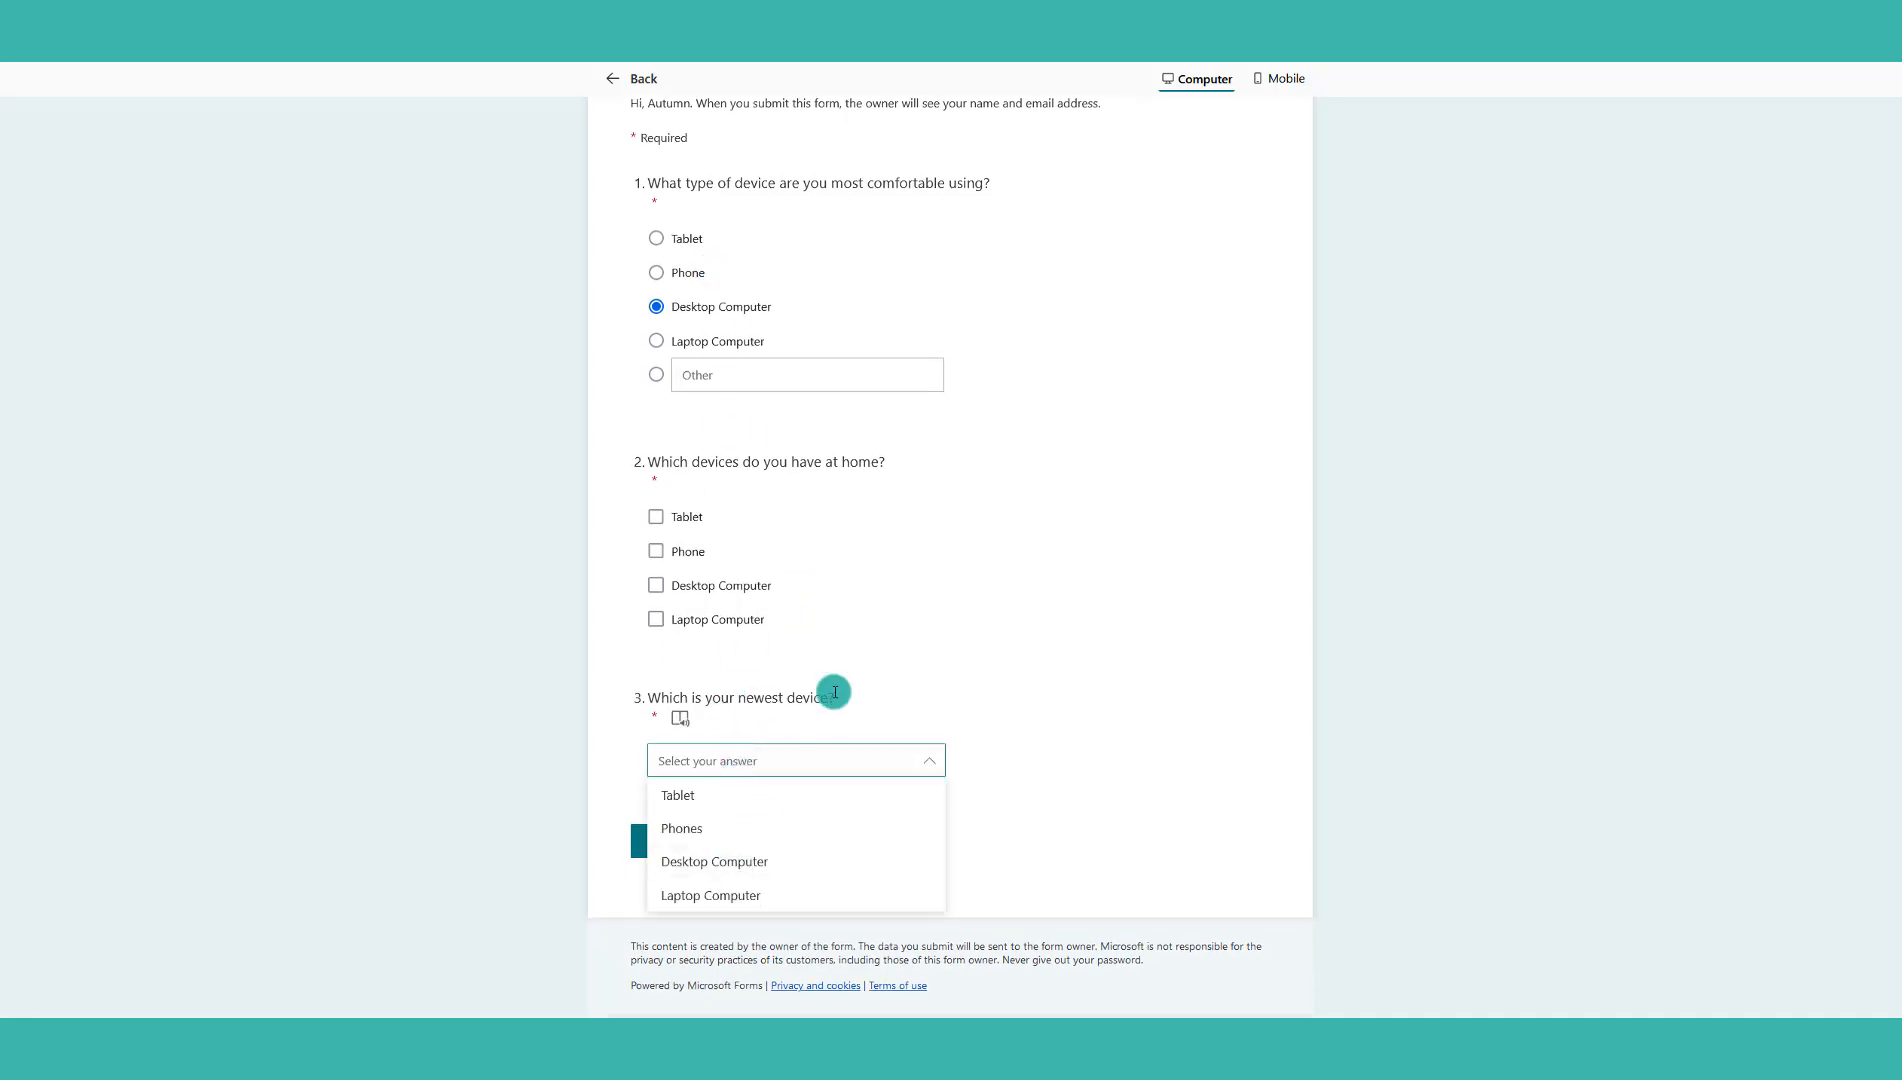
scroll(841, 697, up, 3)
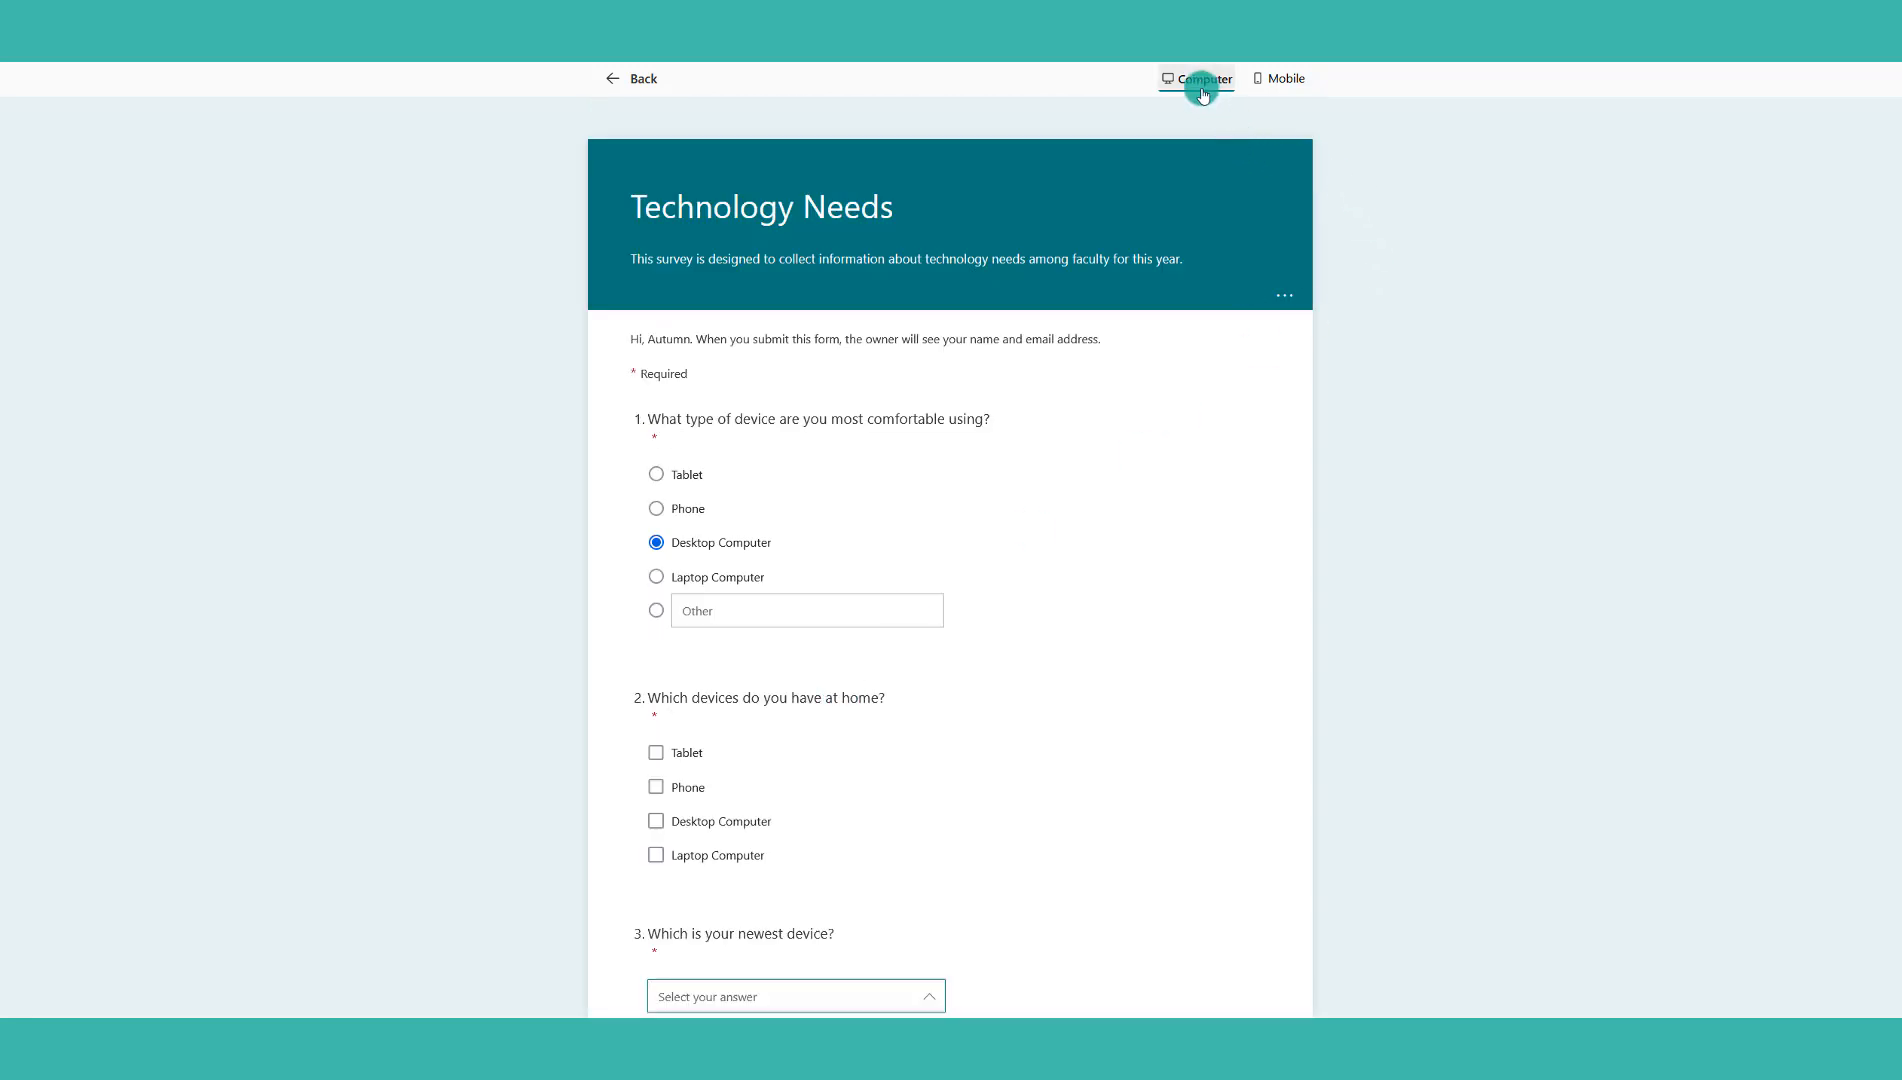
click(1277, 80)
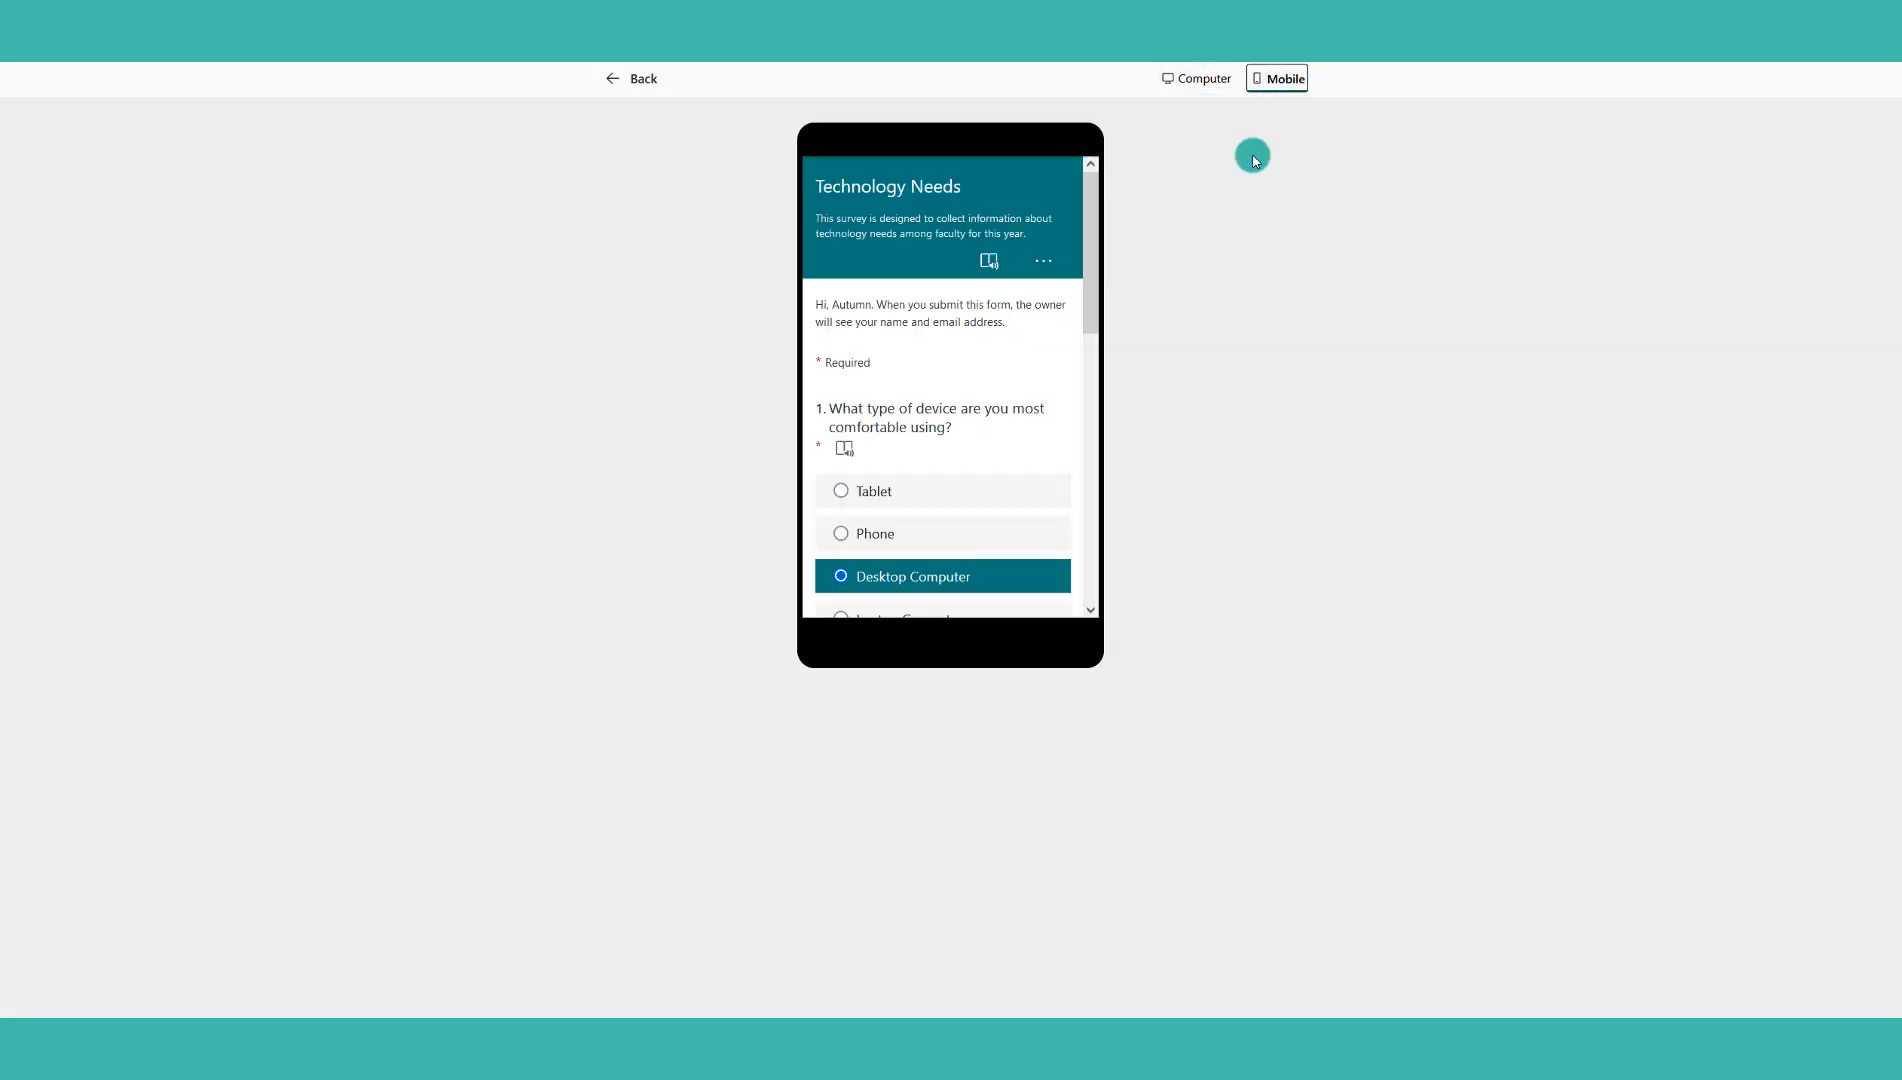
scroll(960, 425, down, 10)
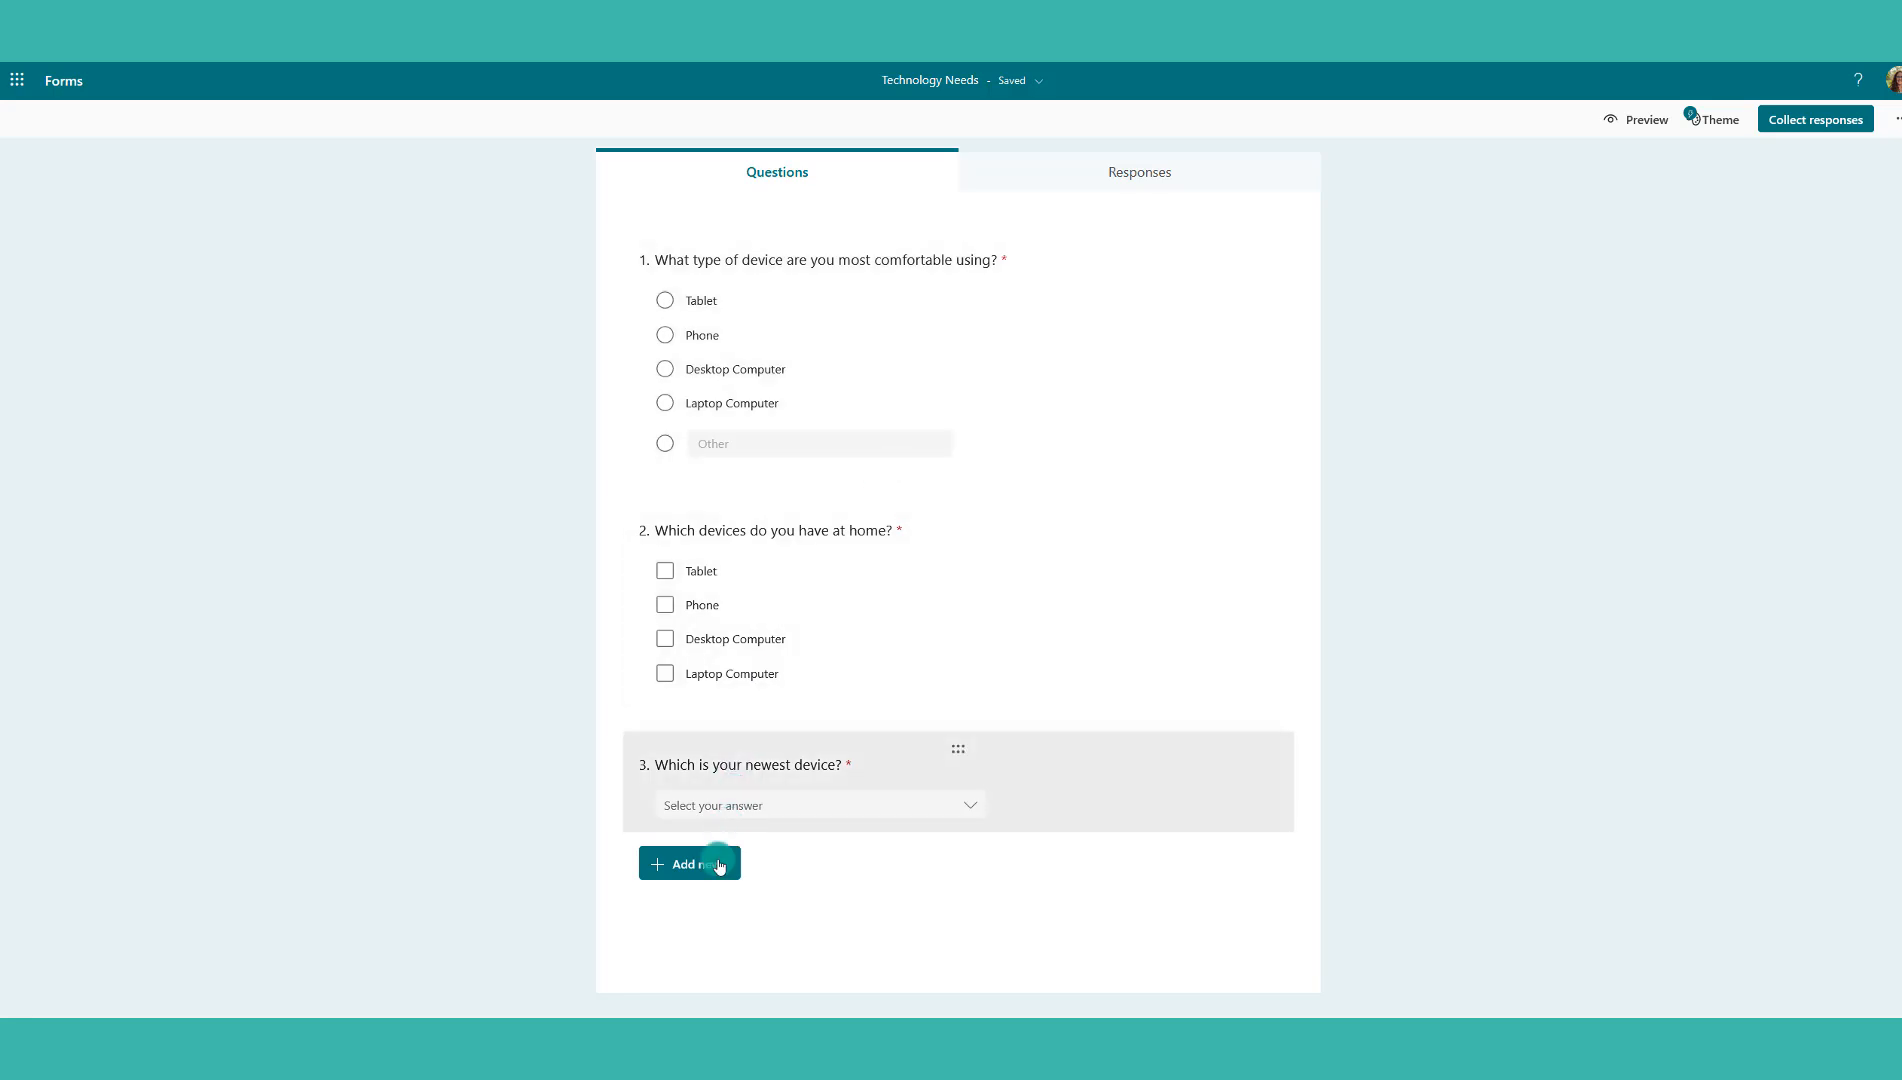
Add a text question titled "Tell me more about your technology needs."
click(718, 866)
click(815, 864)
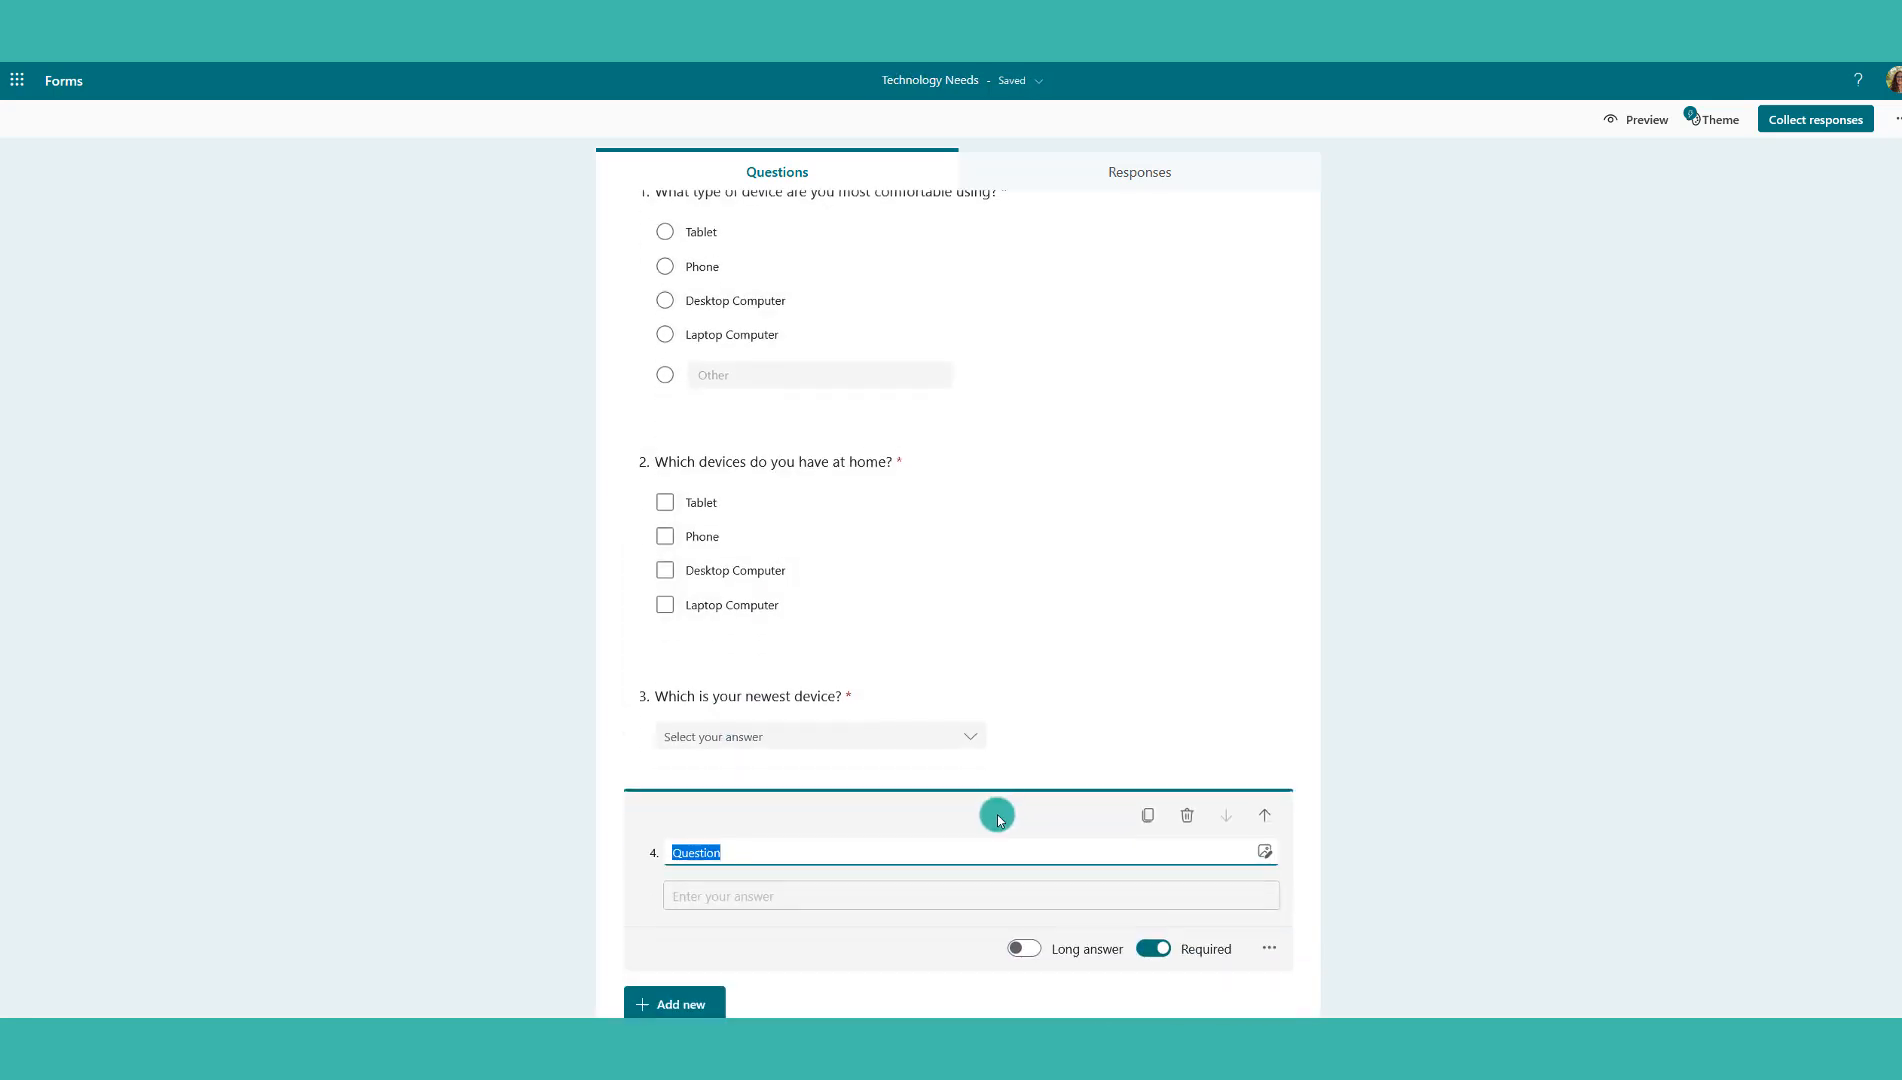
click(743, 833)
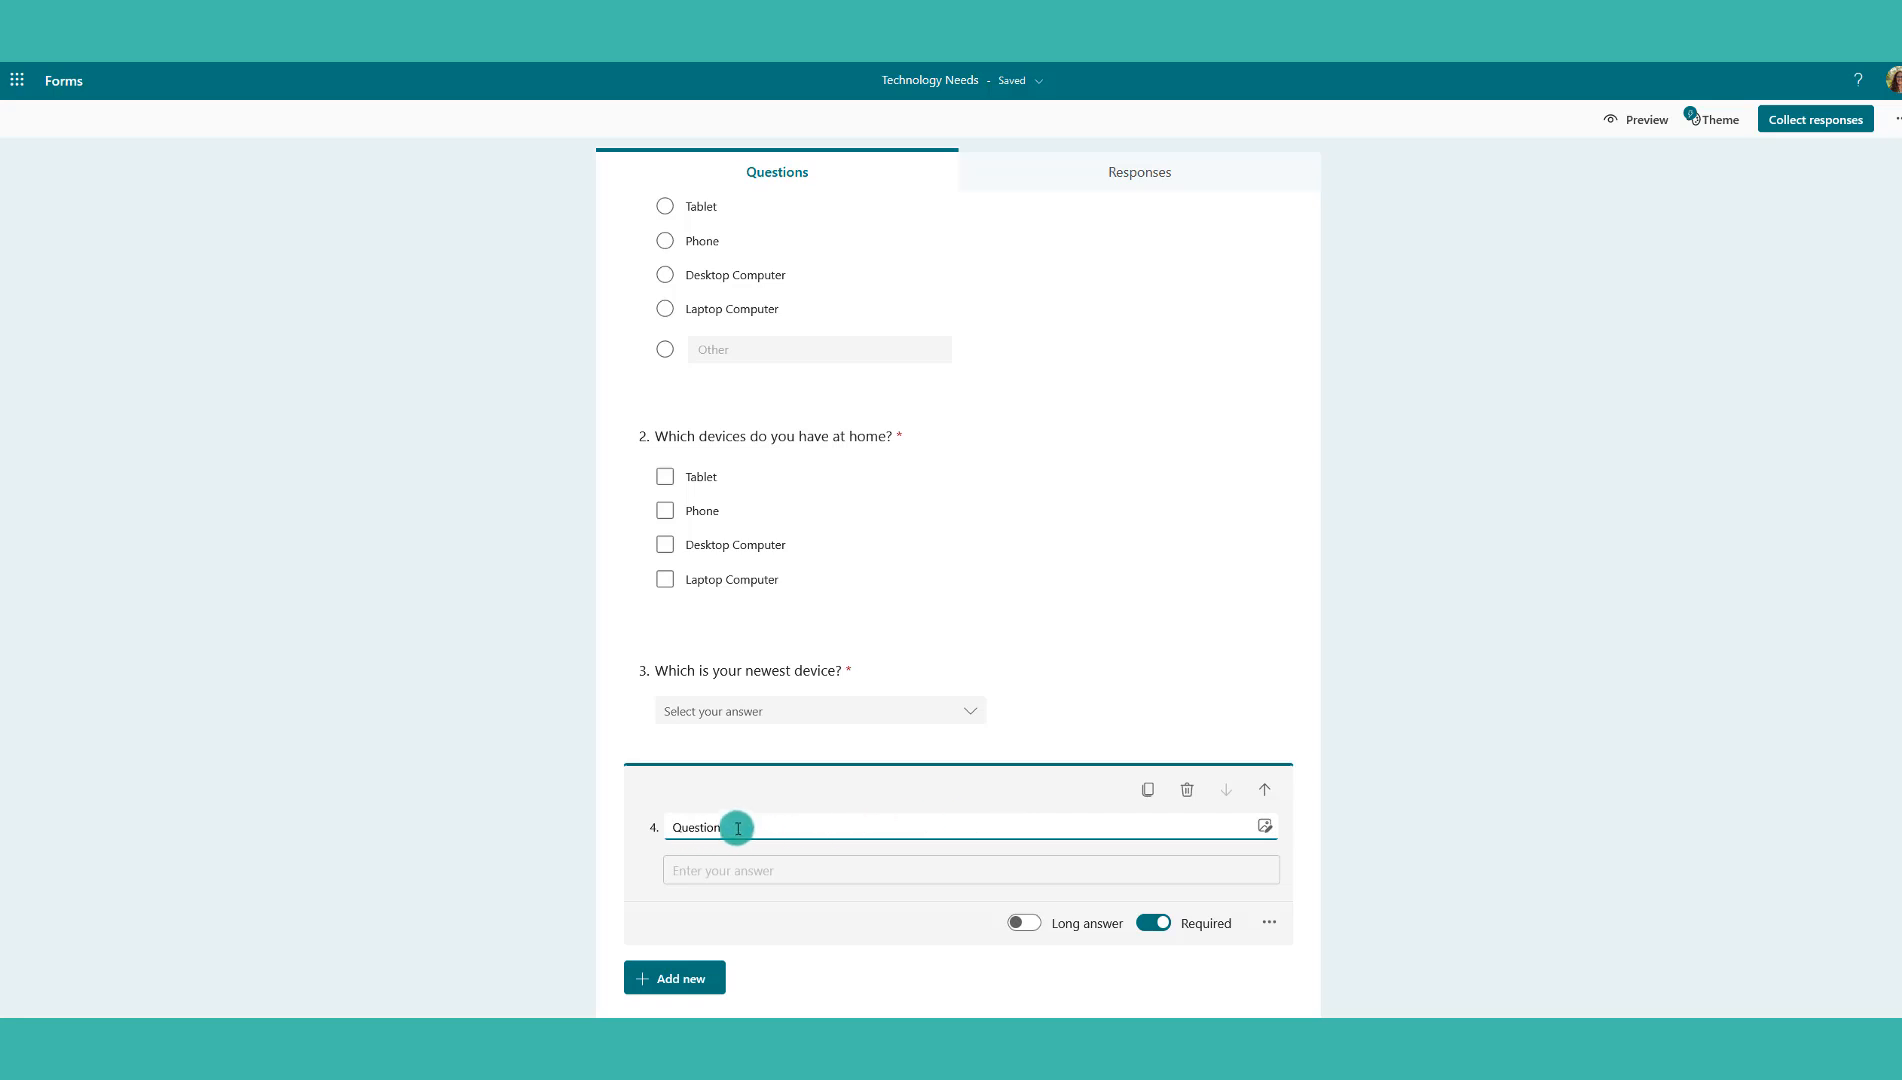
drag(737, 828, 660, 828)
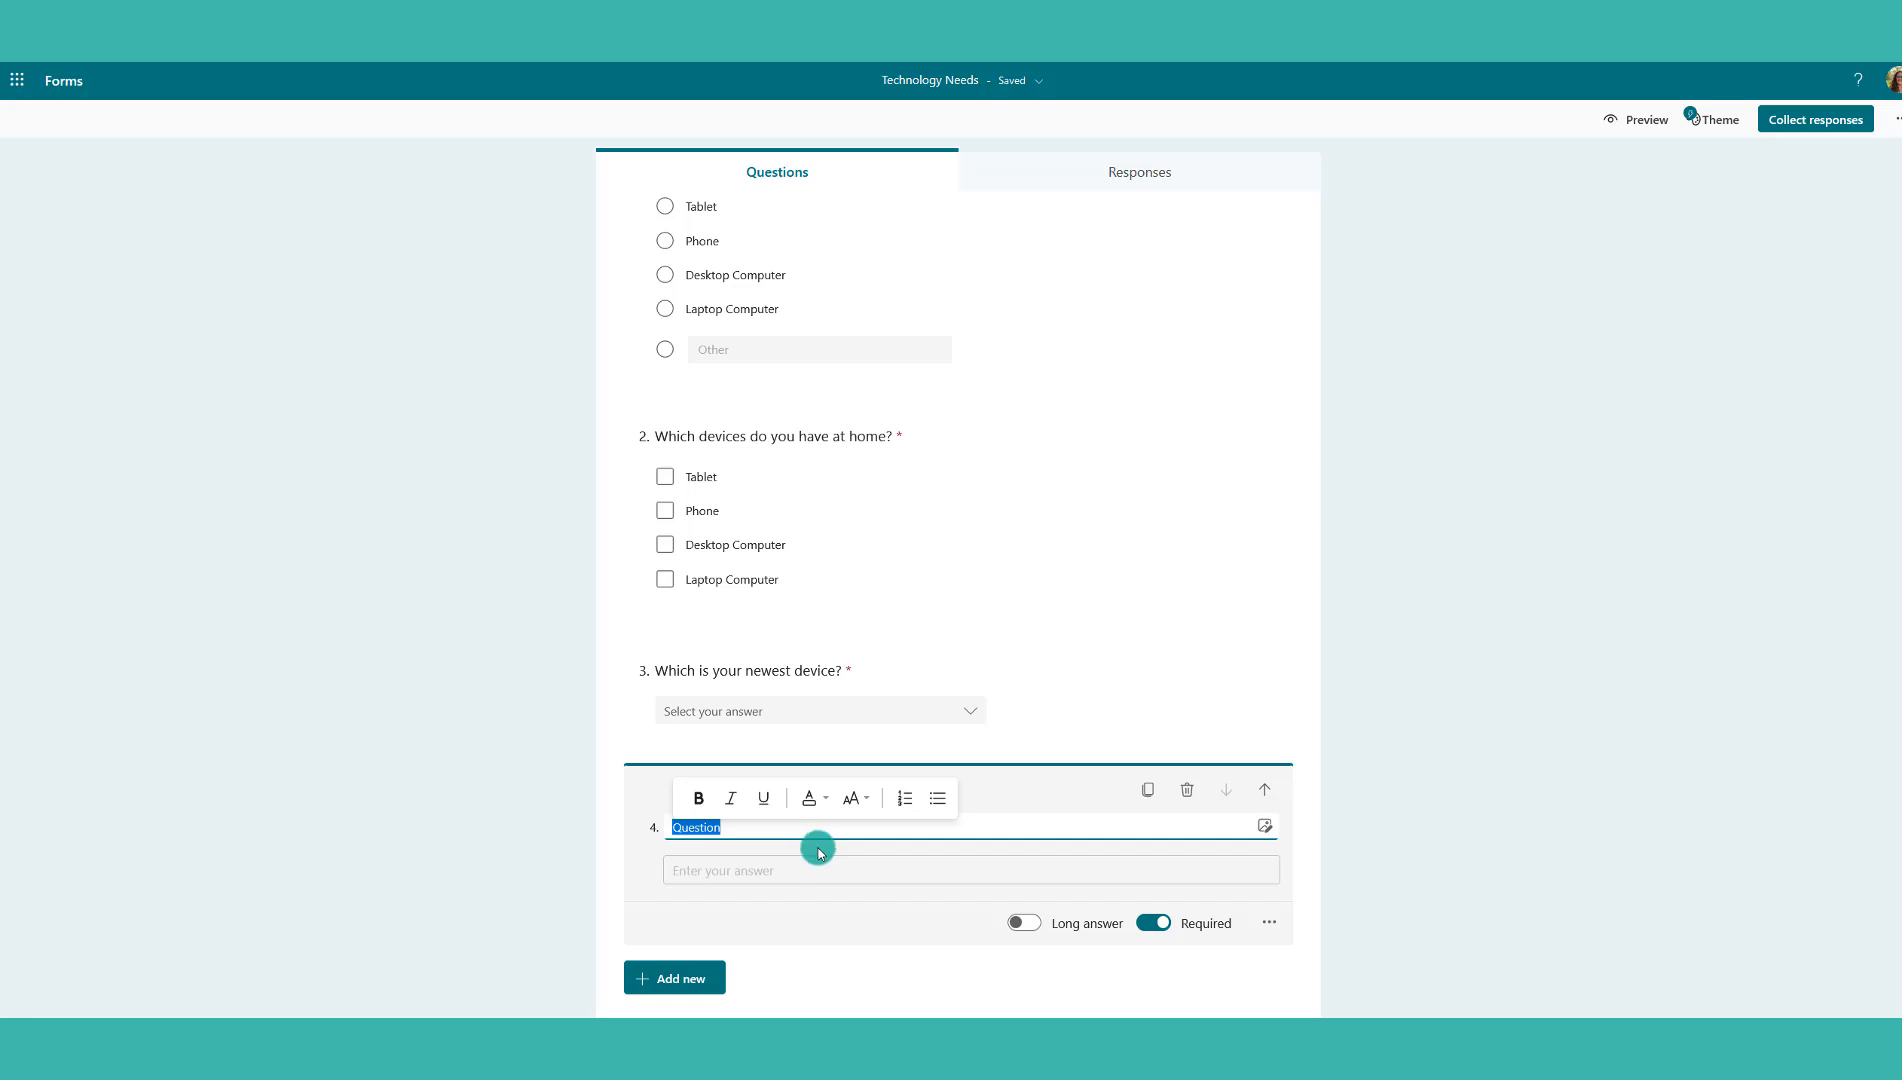
text(Tell me more about your technology needs.)
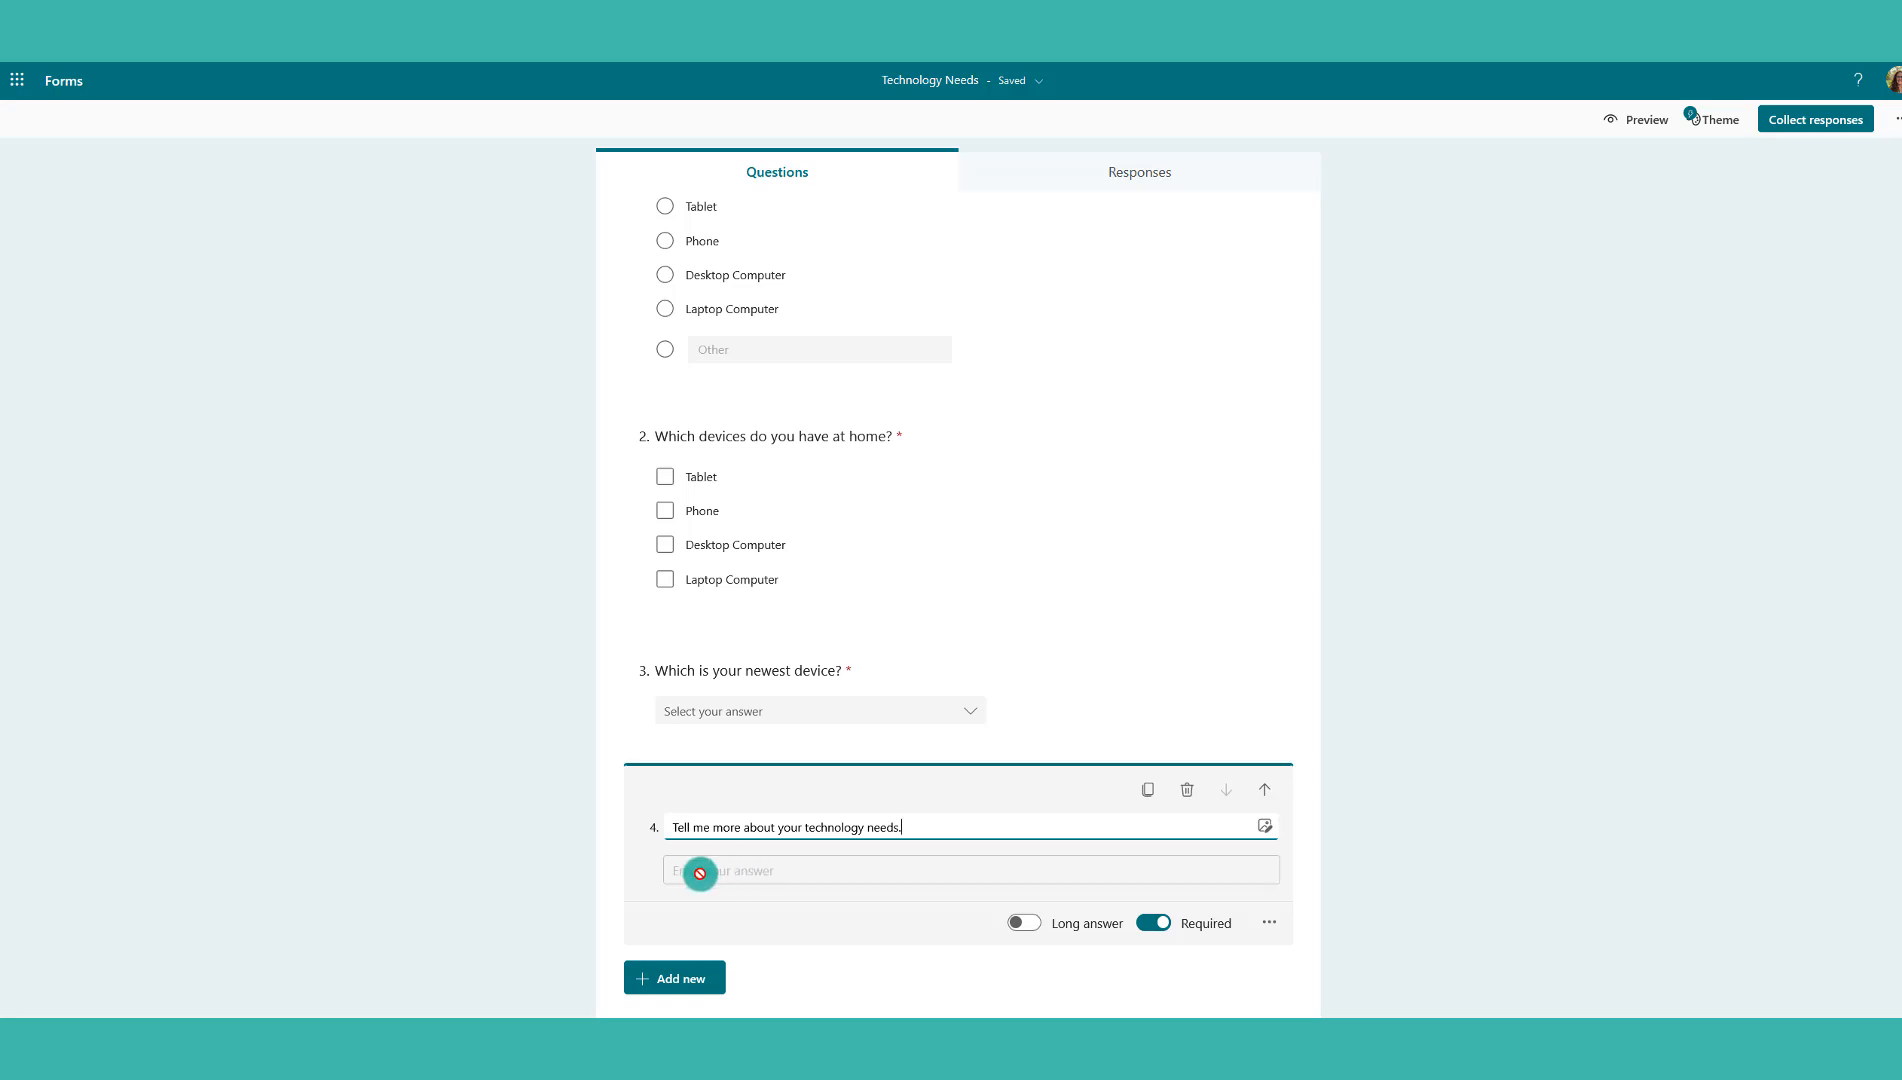
Allow a long answer for the "Tell me more about your technology needs." question and finish editing it
click(1030, 923)
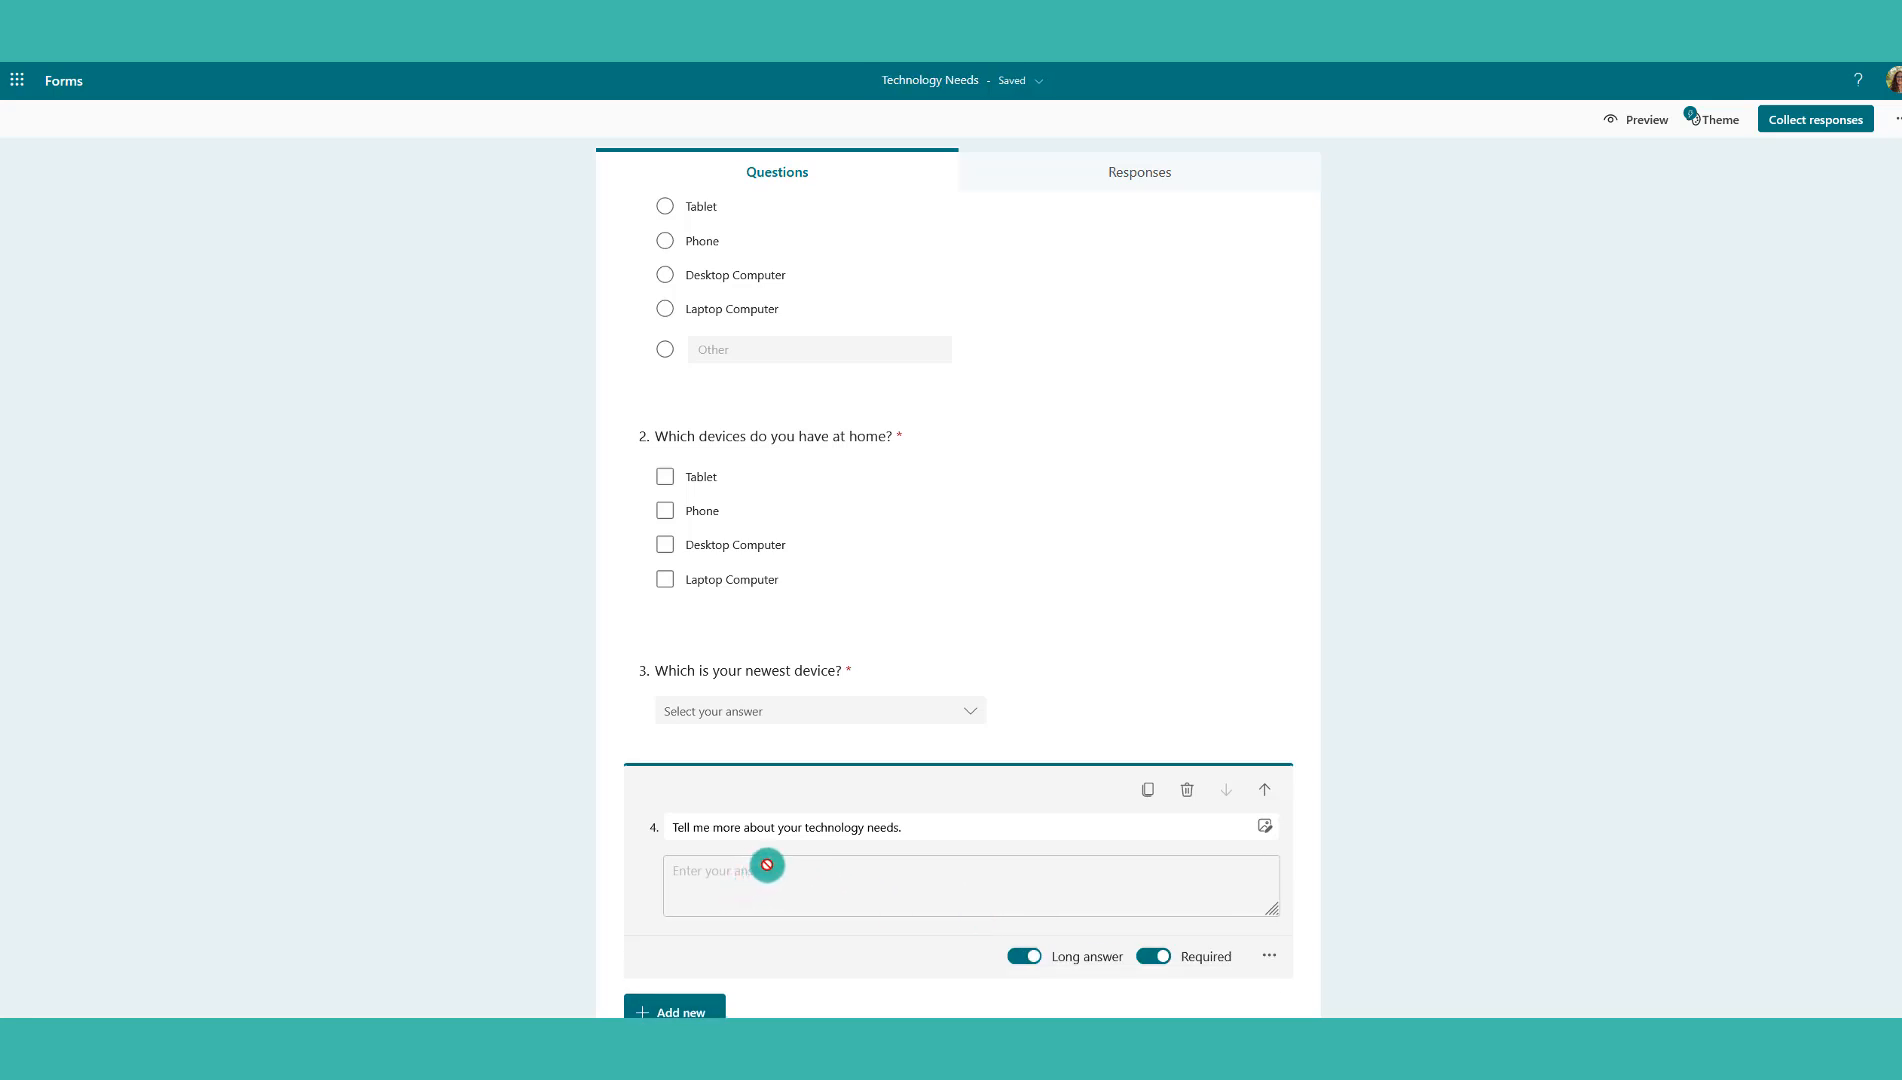
scroll(765, 866, down, 1)
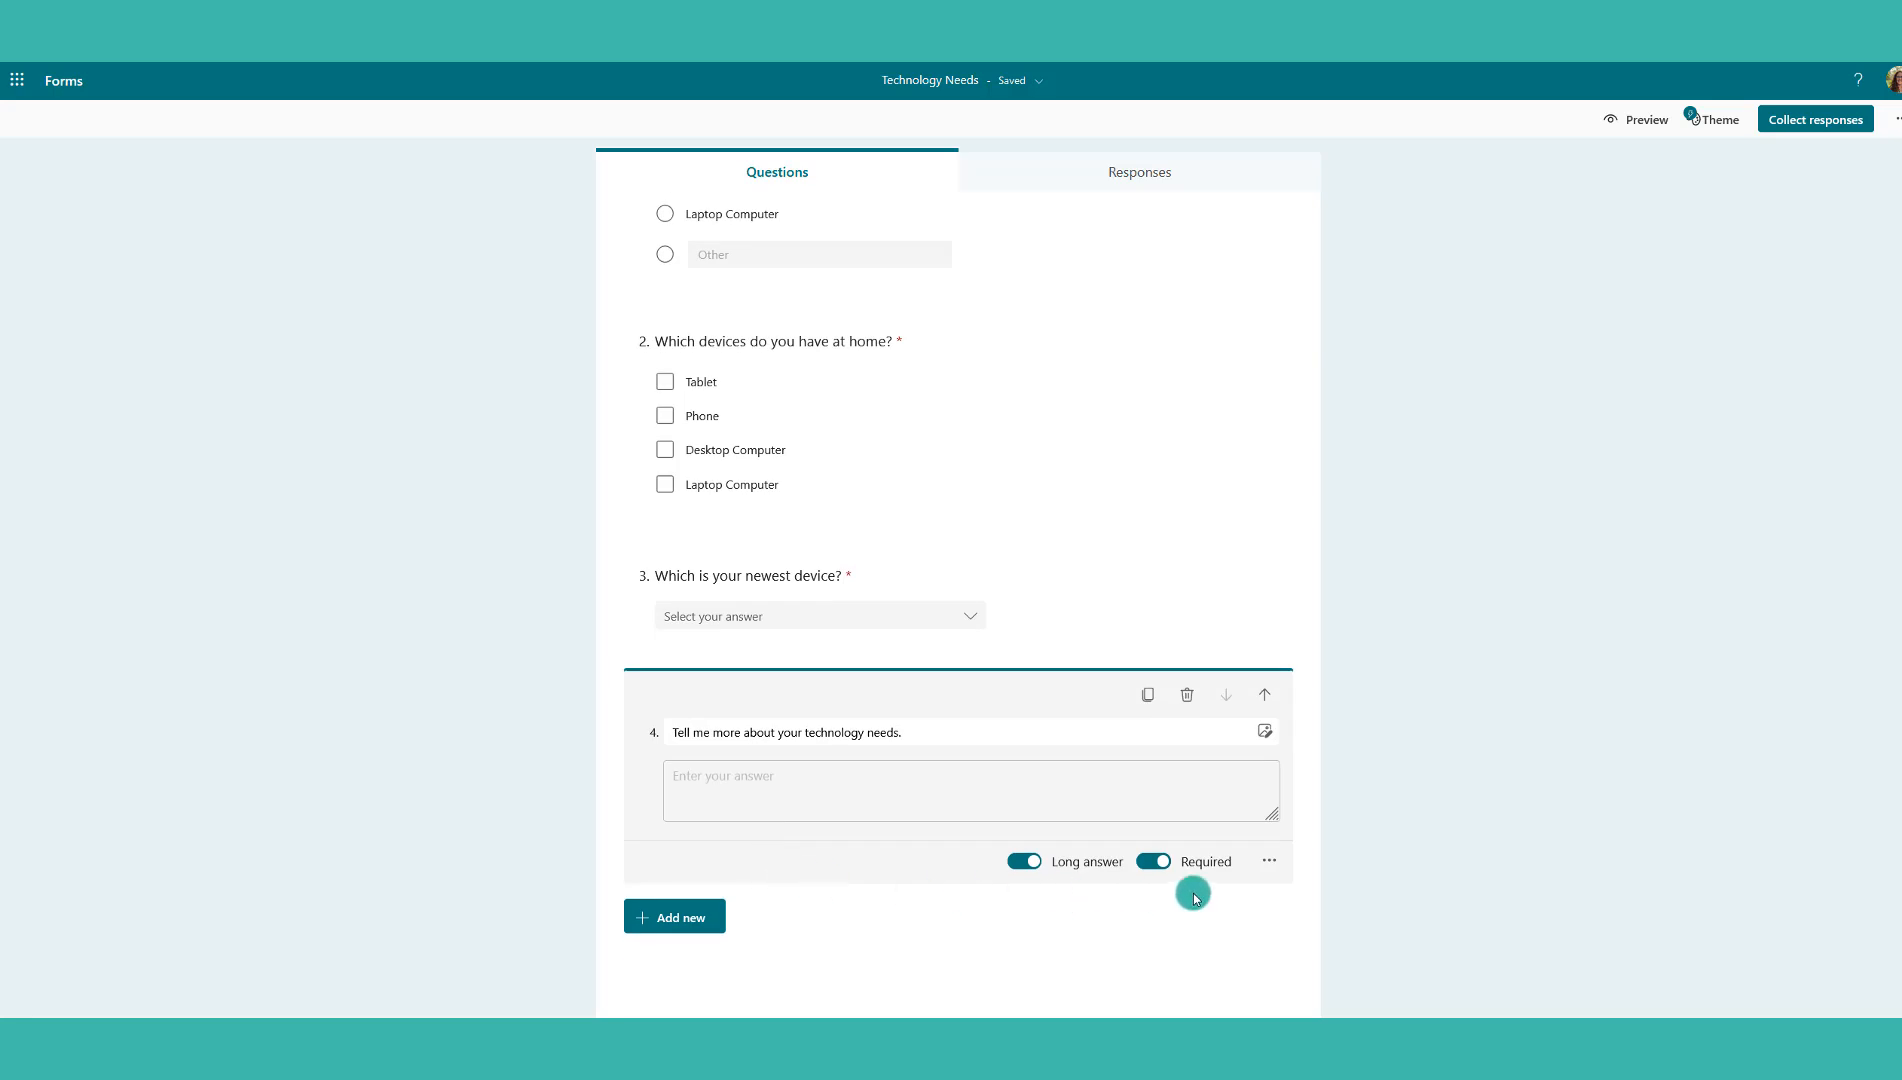
click(1195, 896)
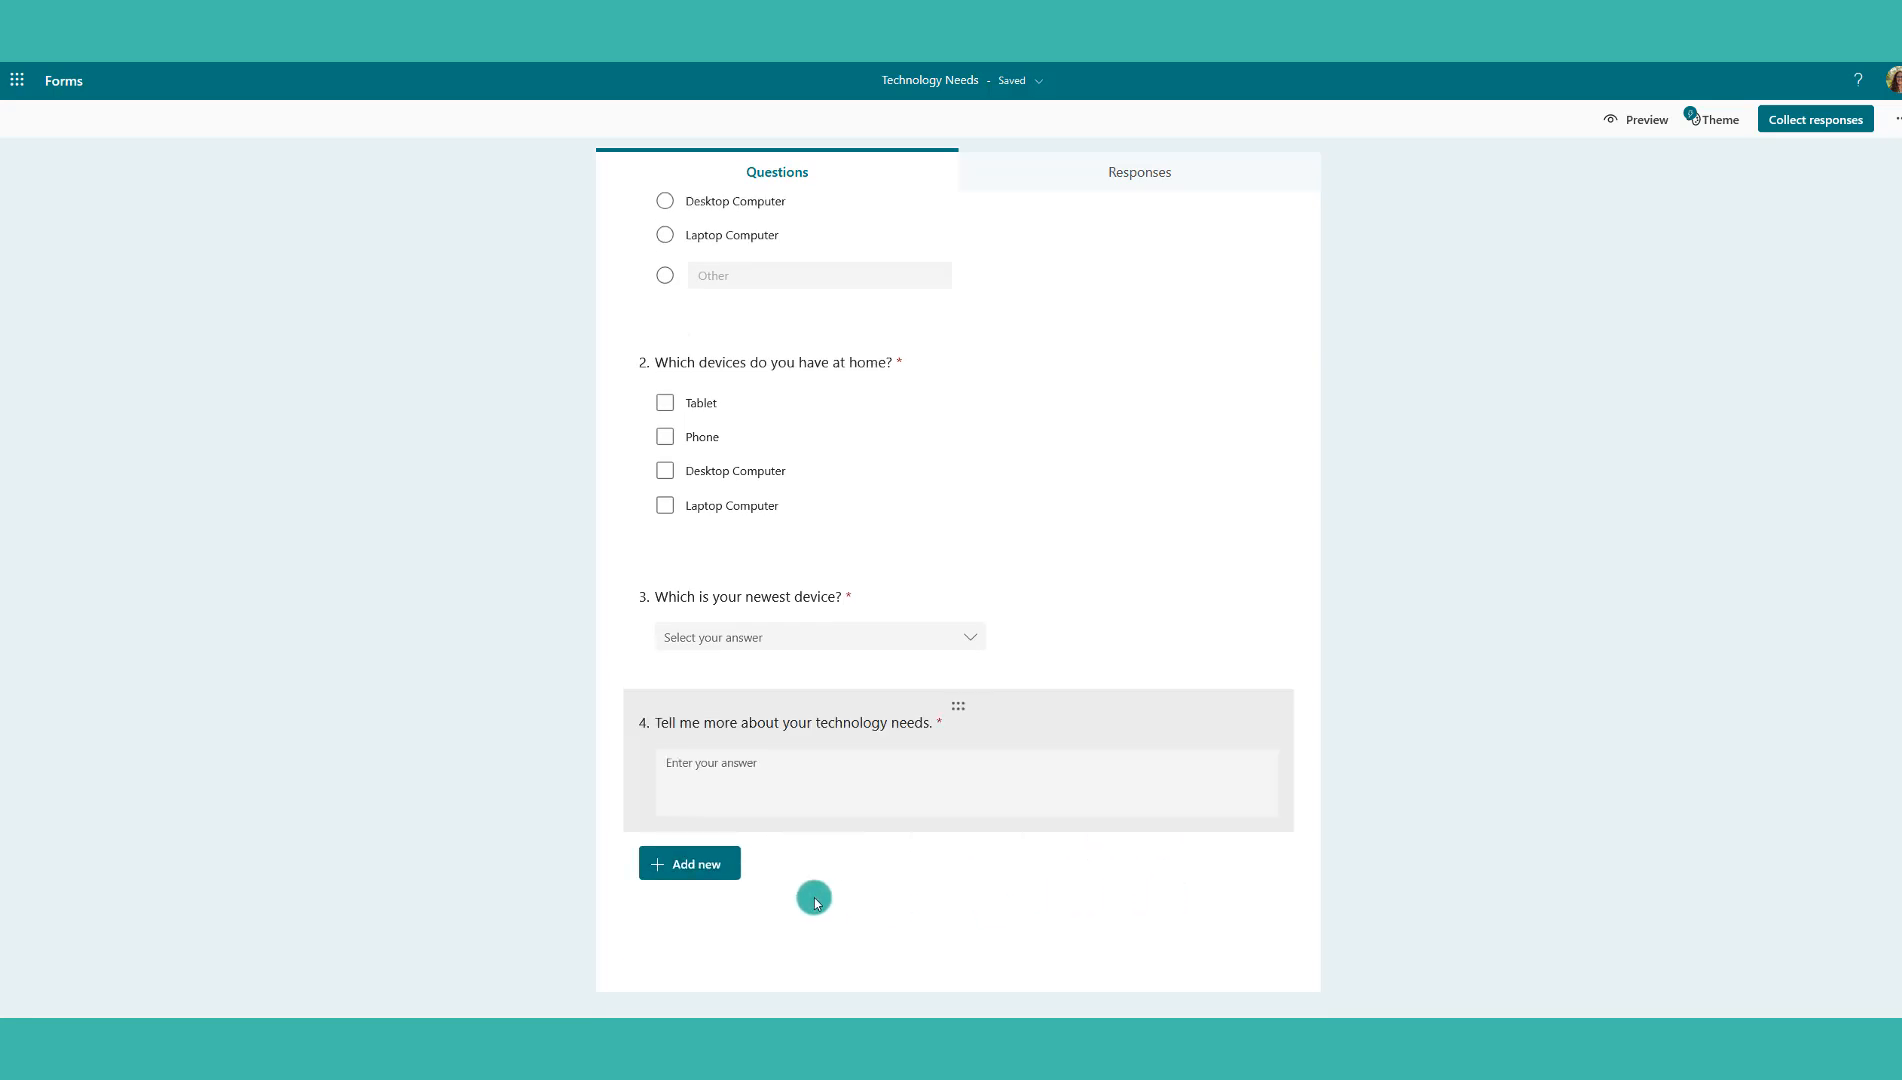
Add a Ranking question below the "Tell me more about your technology needs." question
click(704, 882)
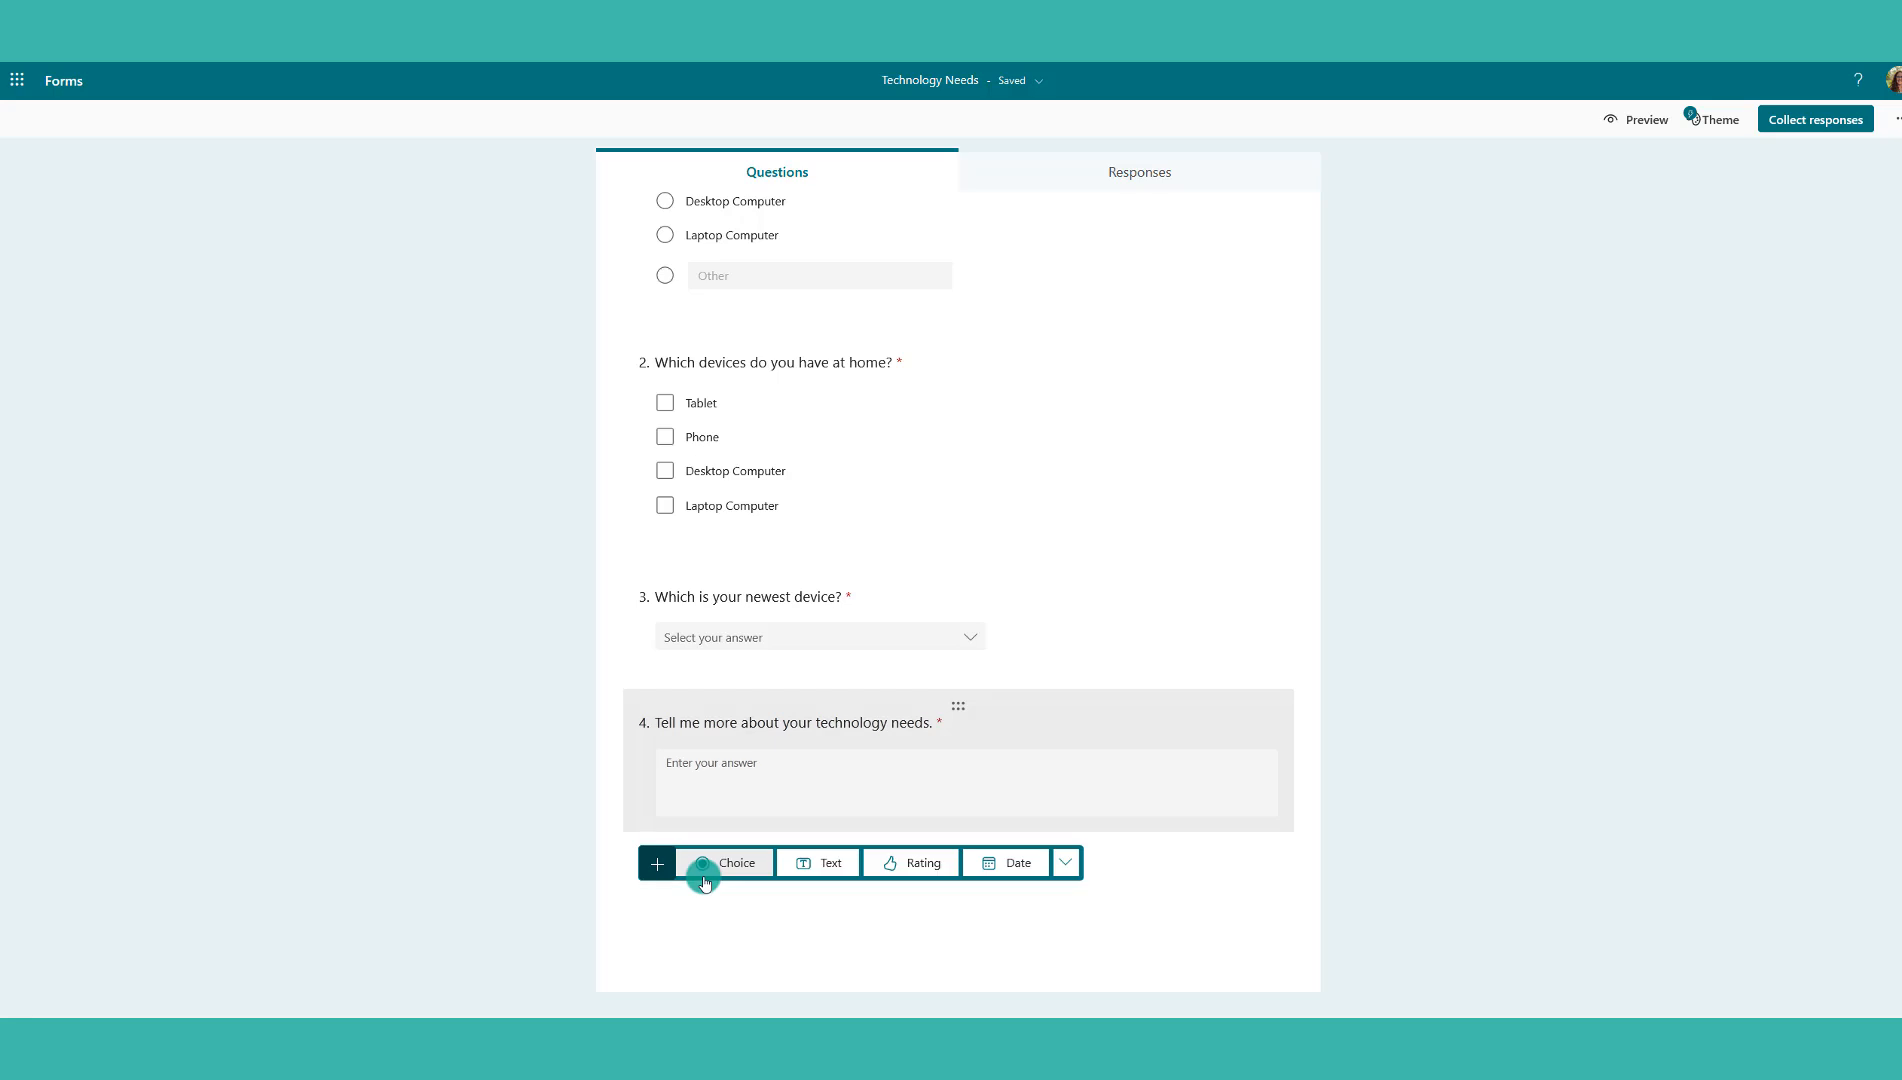
click(1066, 862)
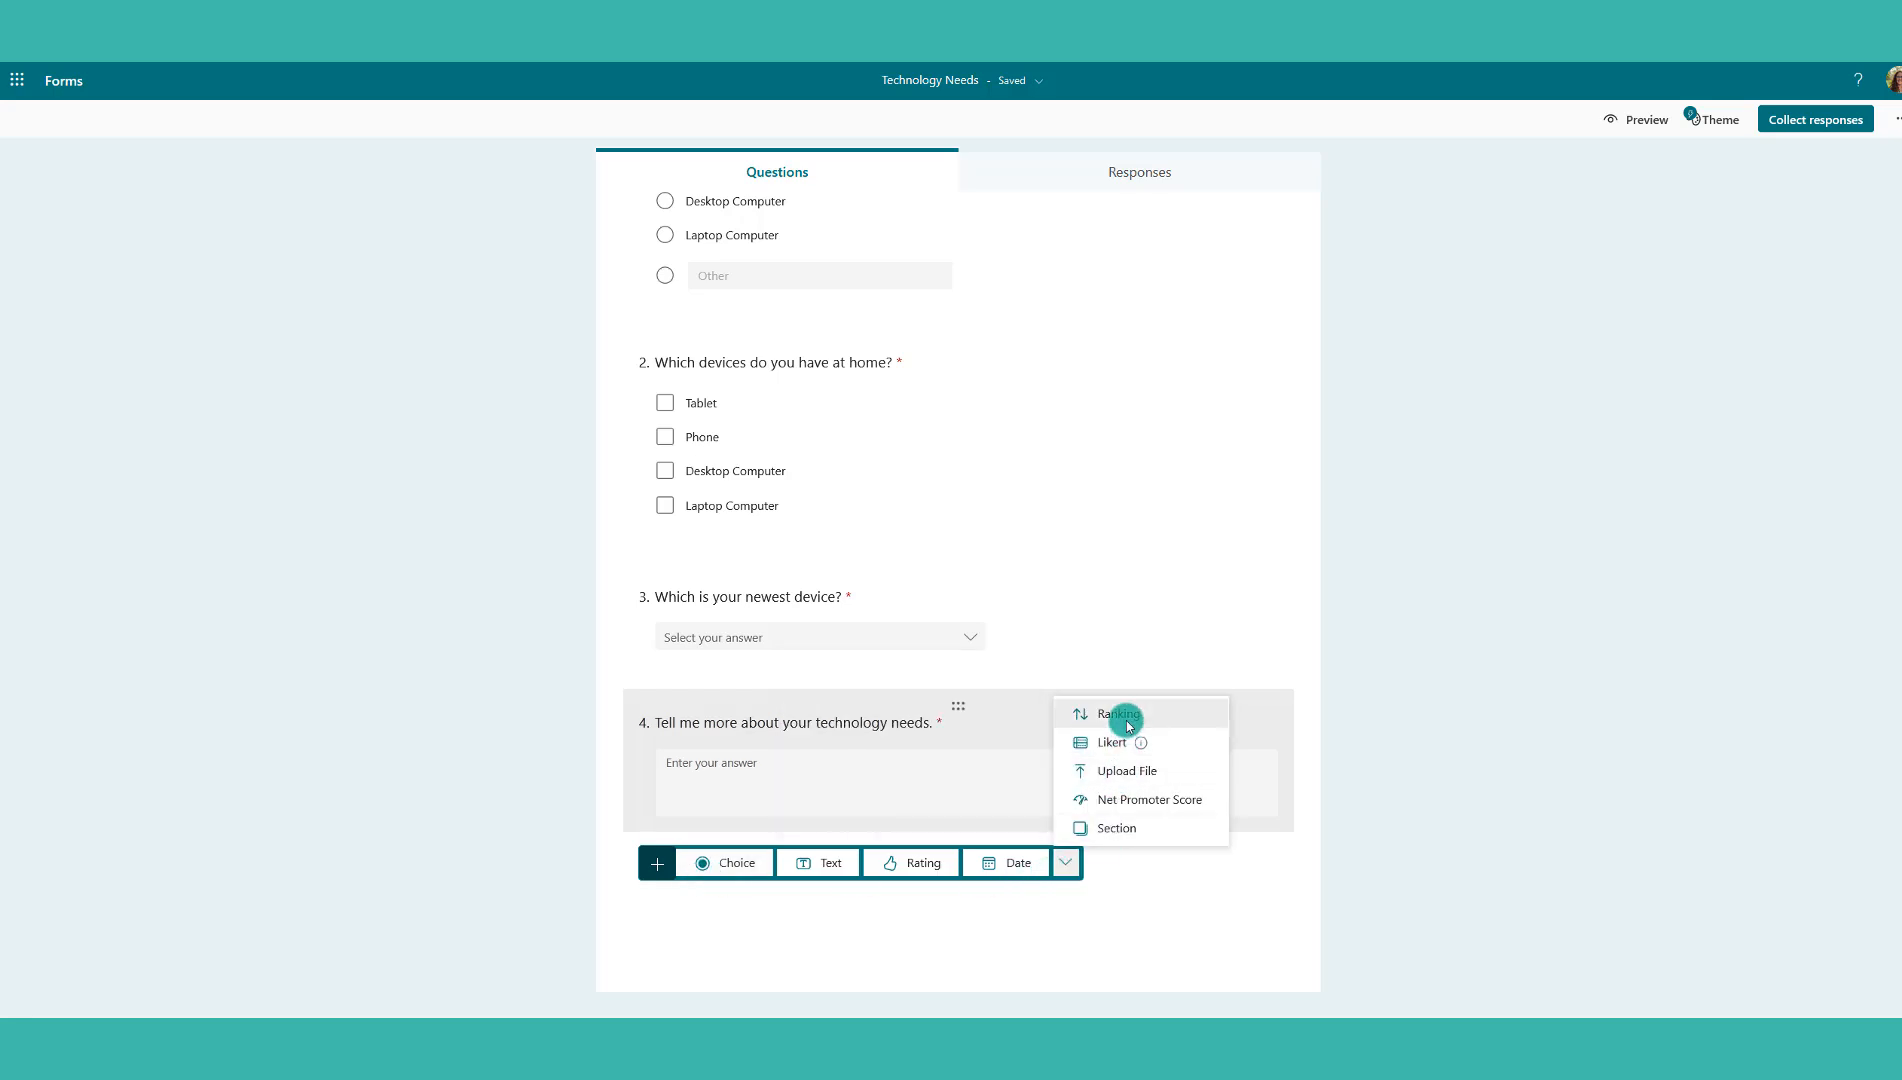
click(1126, 719)
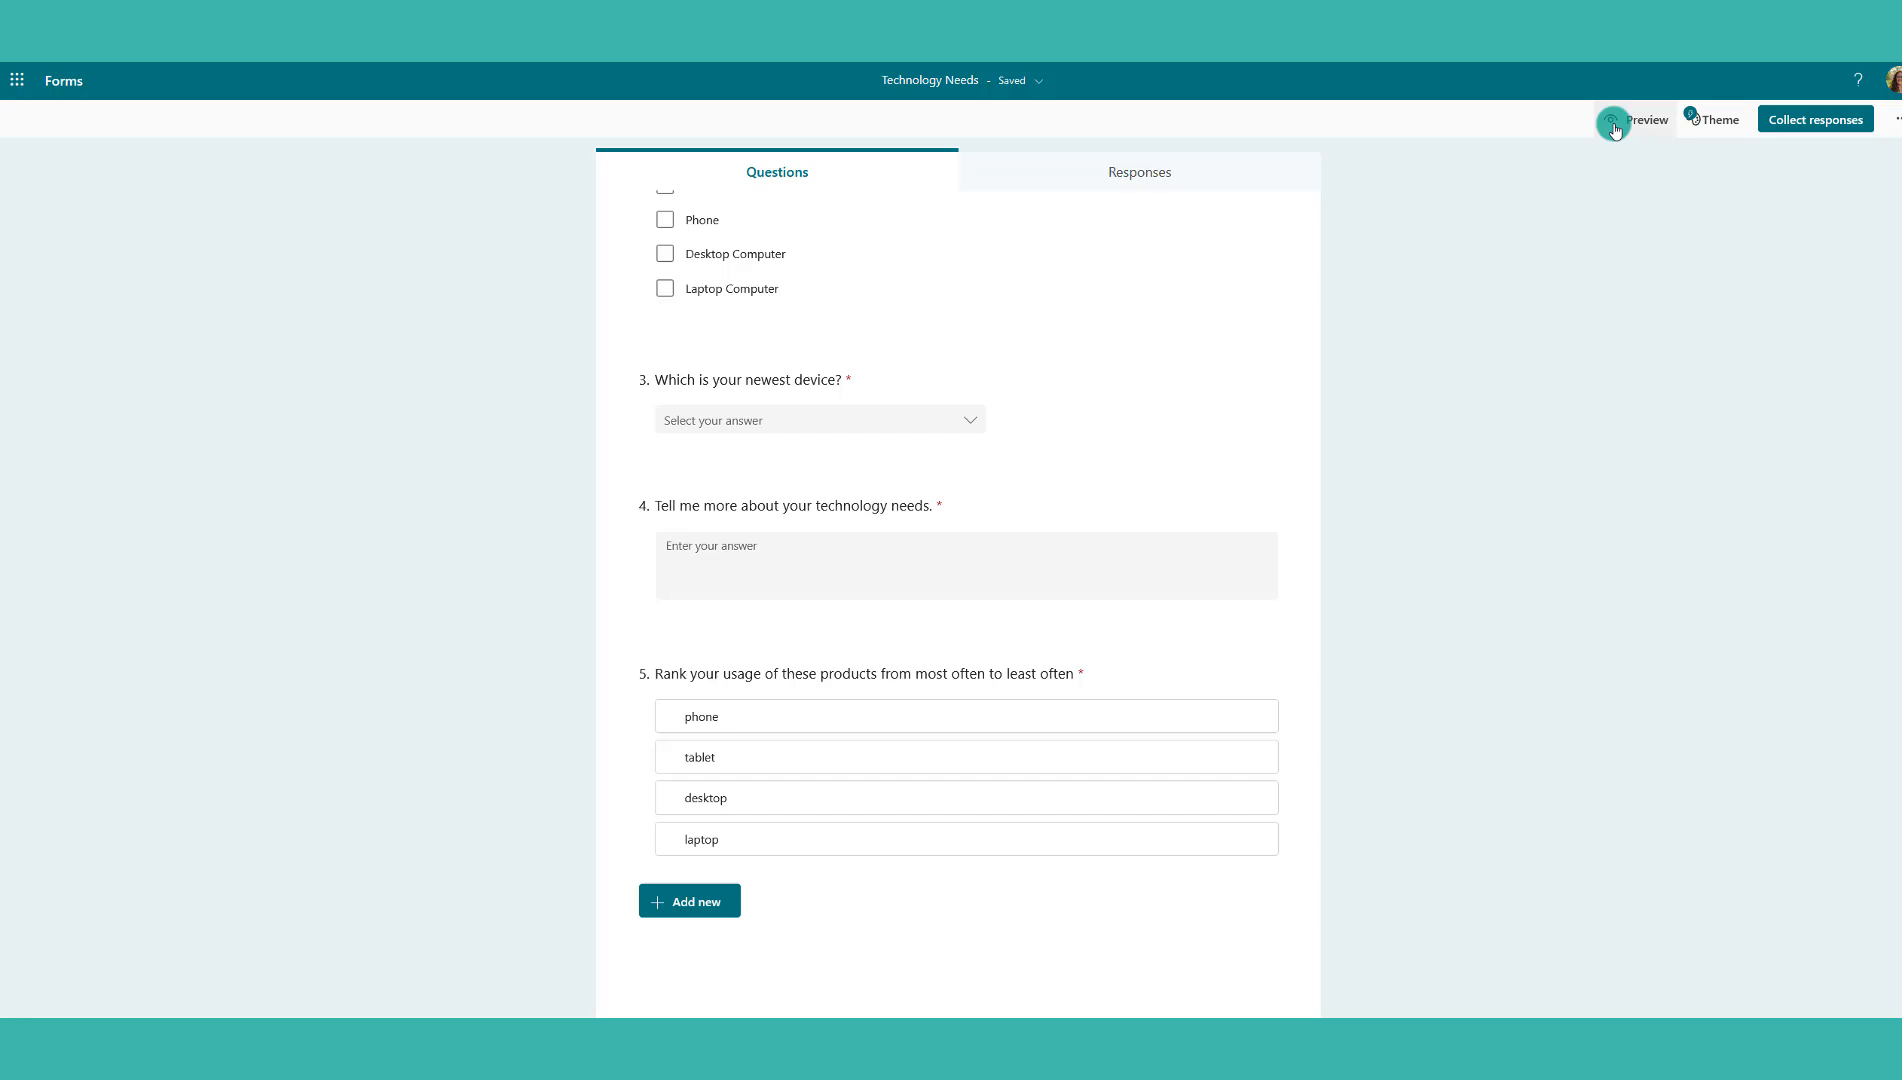
Preview the form and test the ranking question by rearranging the order of the listed devices
click(1613, 119)
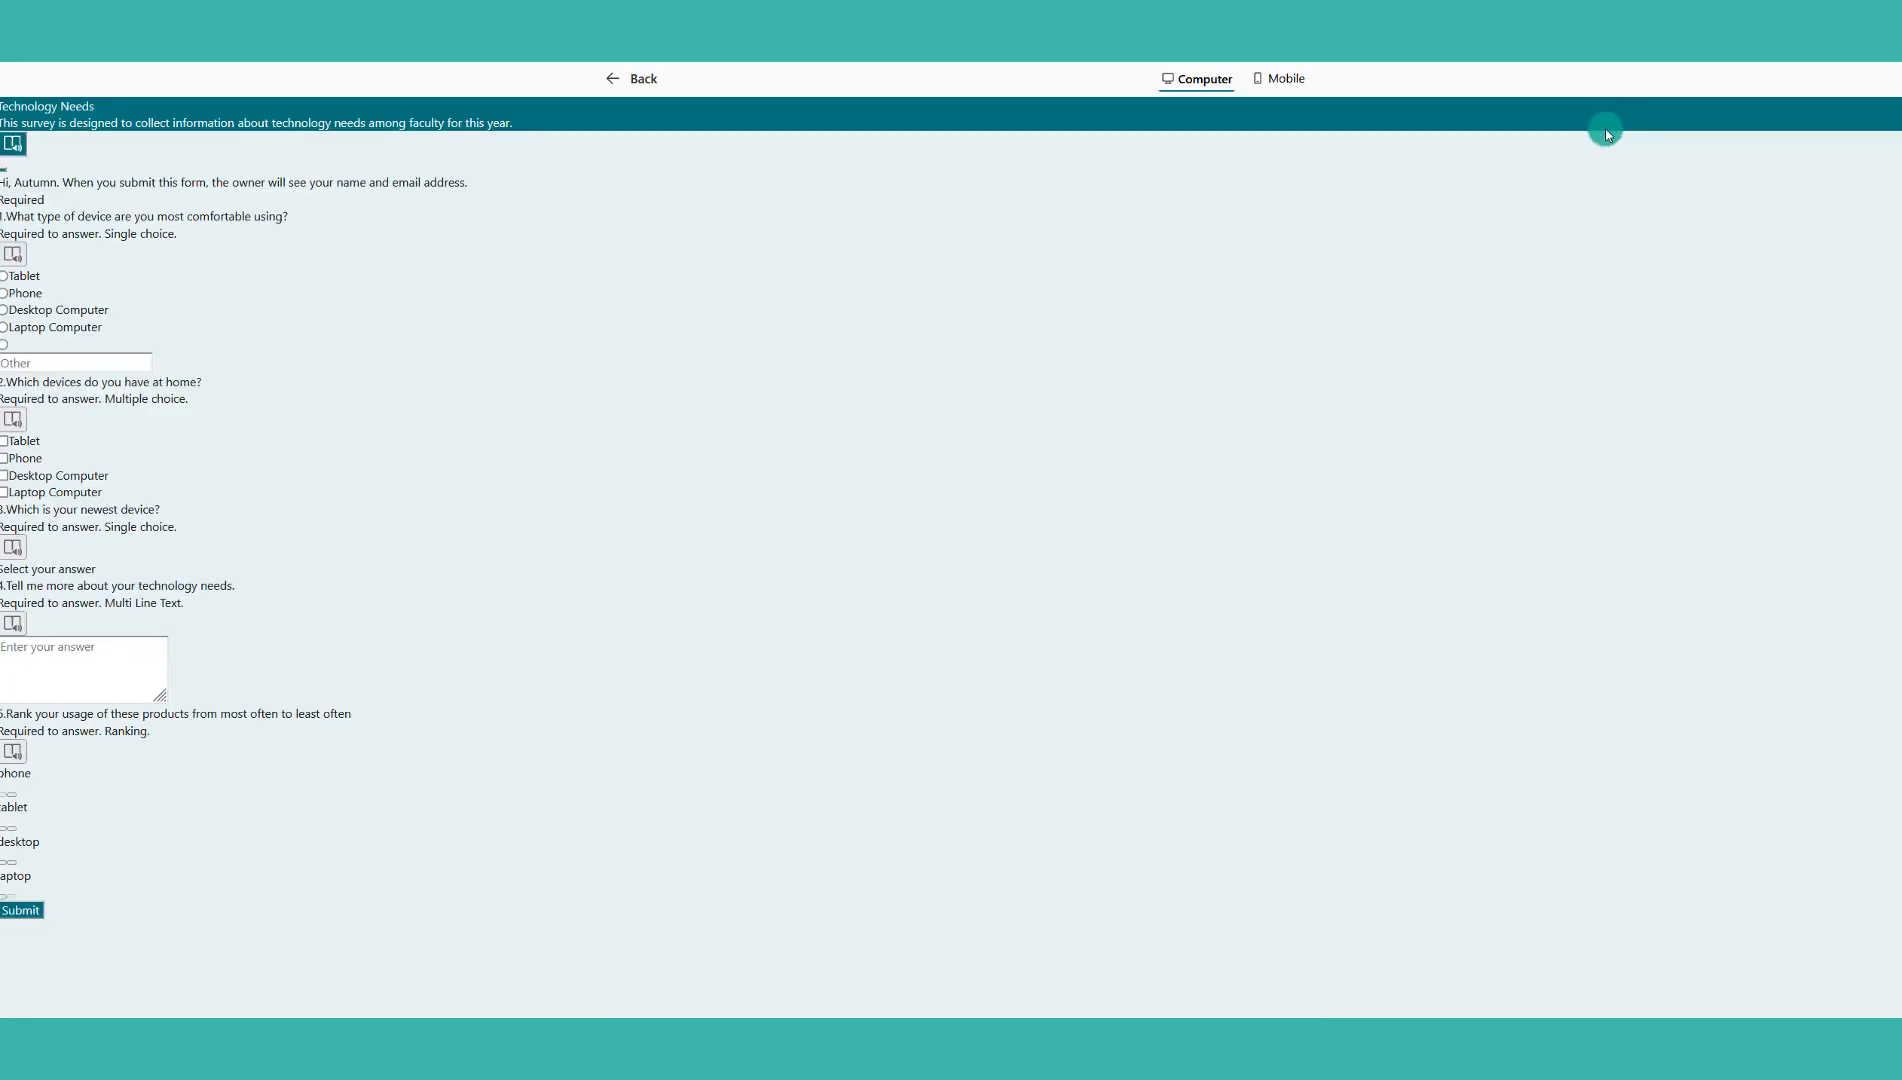
scroll(722, 740, down, 5)
click(705, 765)
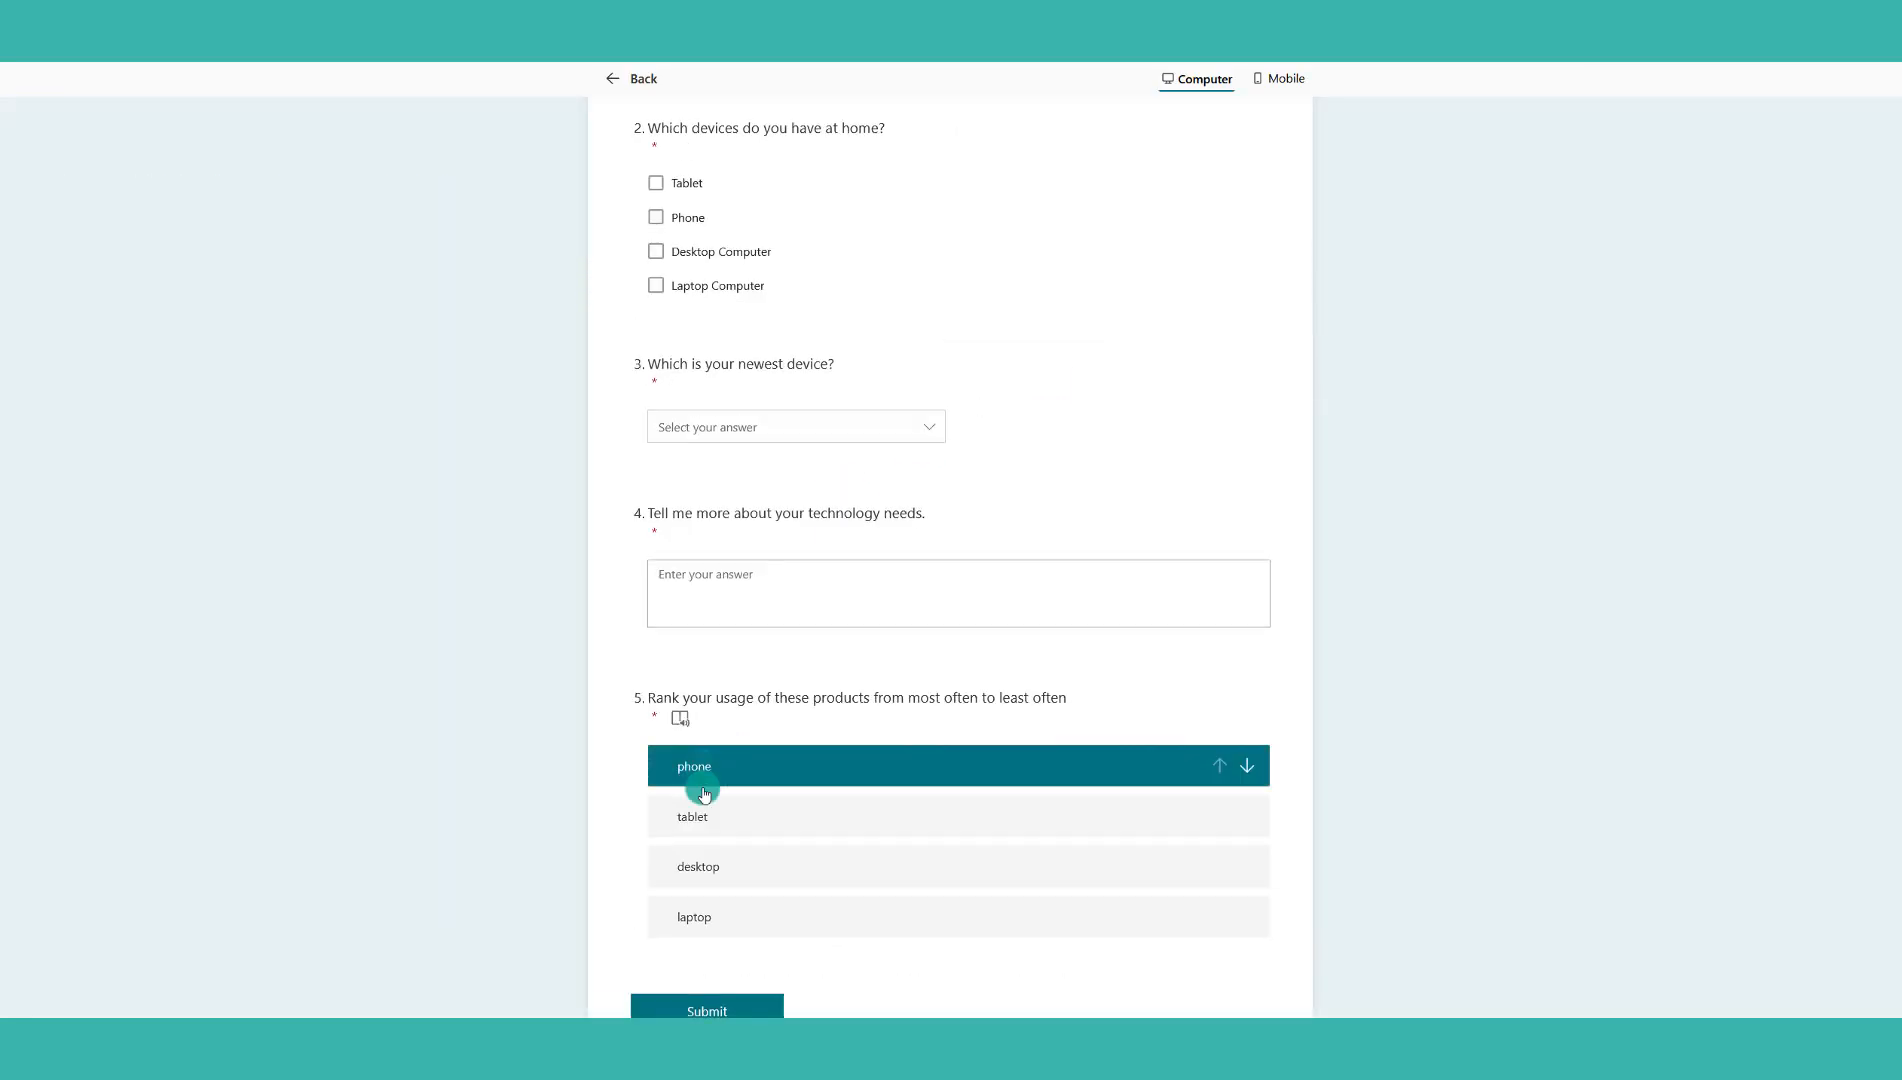
mouse_move(703, 793)
mouse_down()
mouse_move(700, 854)
mouse_move(692, 824)
mouse_up()
drag(679, 905, 690, 800)
drag(726, 862, 734, 814)
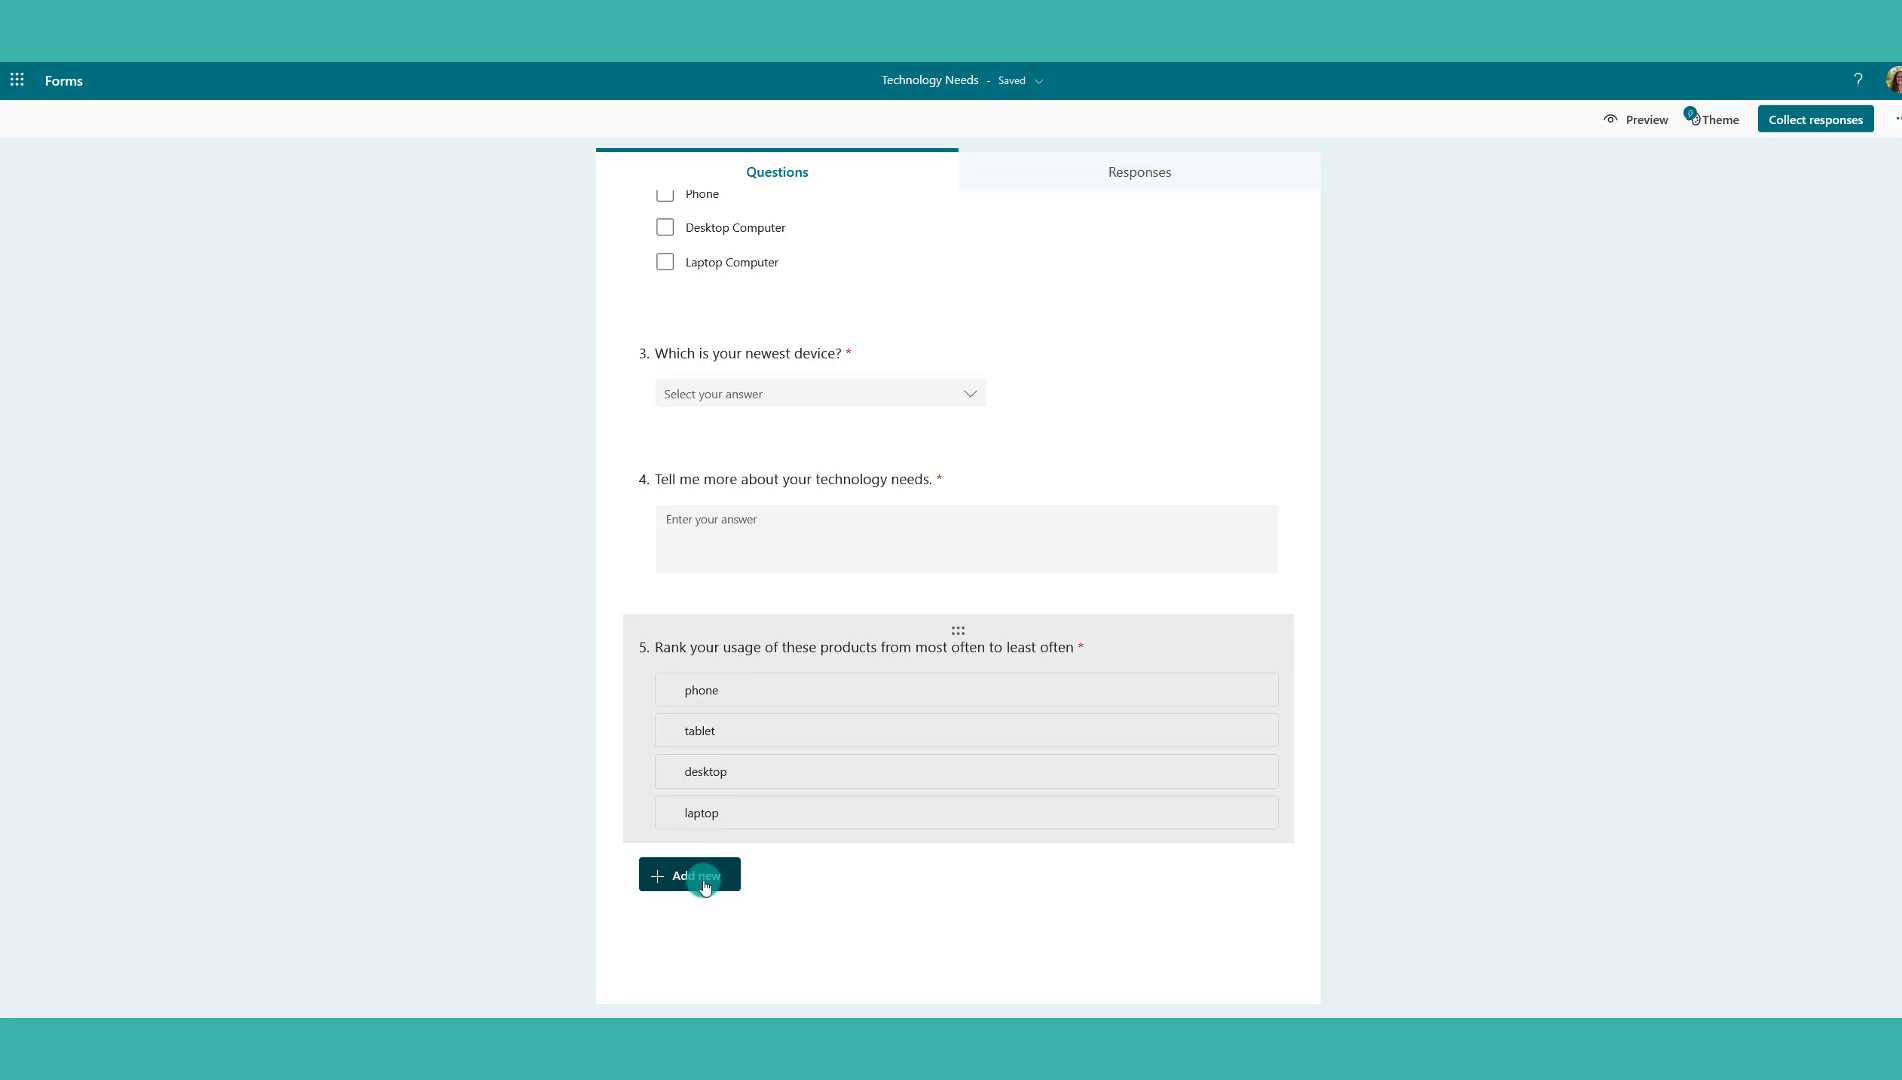
Add a Likert question titled "Click the option that best describes how you feel about this statement." and open its fifth option label for editing
click(704, 884)
click(1066, 874)
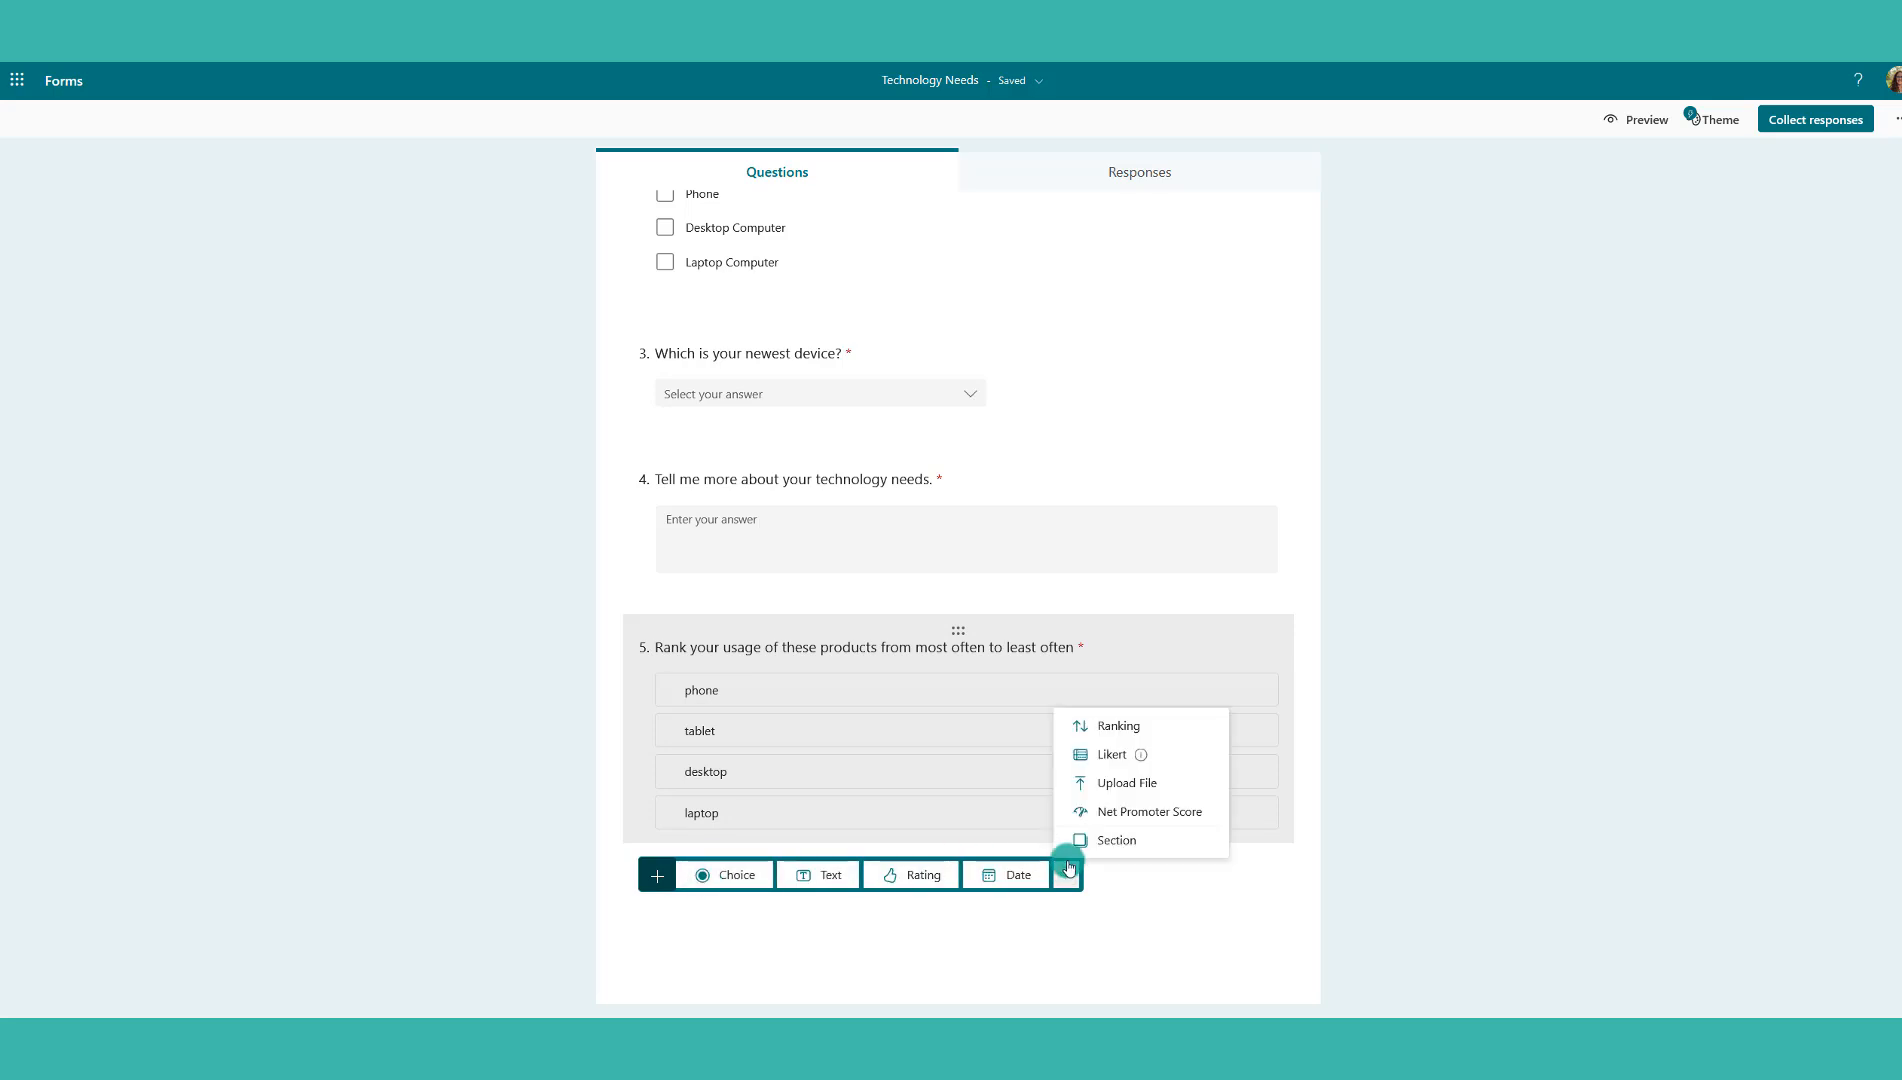
click(1108, 756)
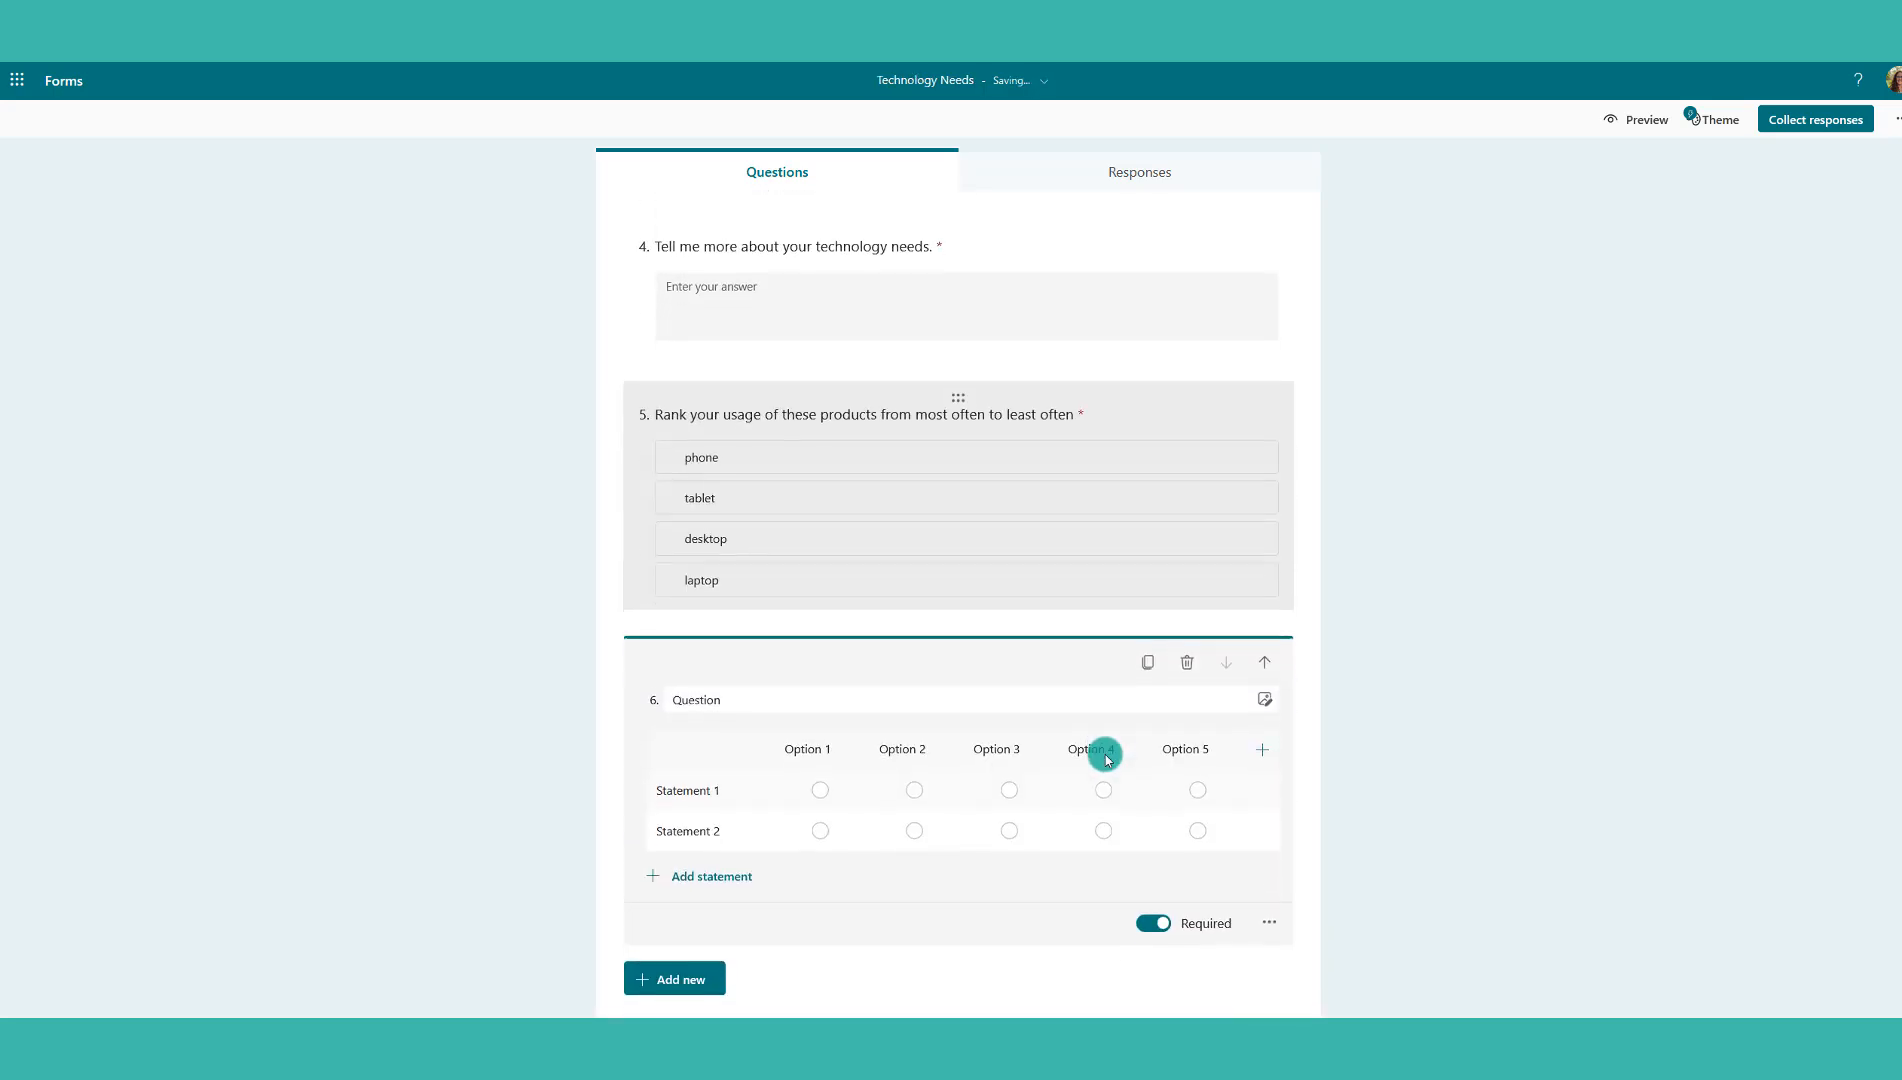
click(722, 700)
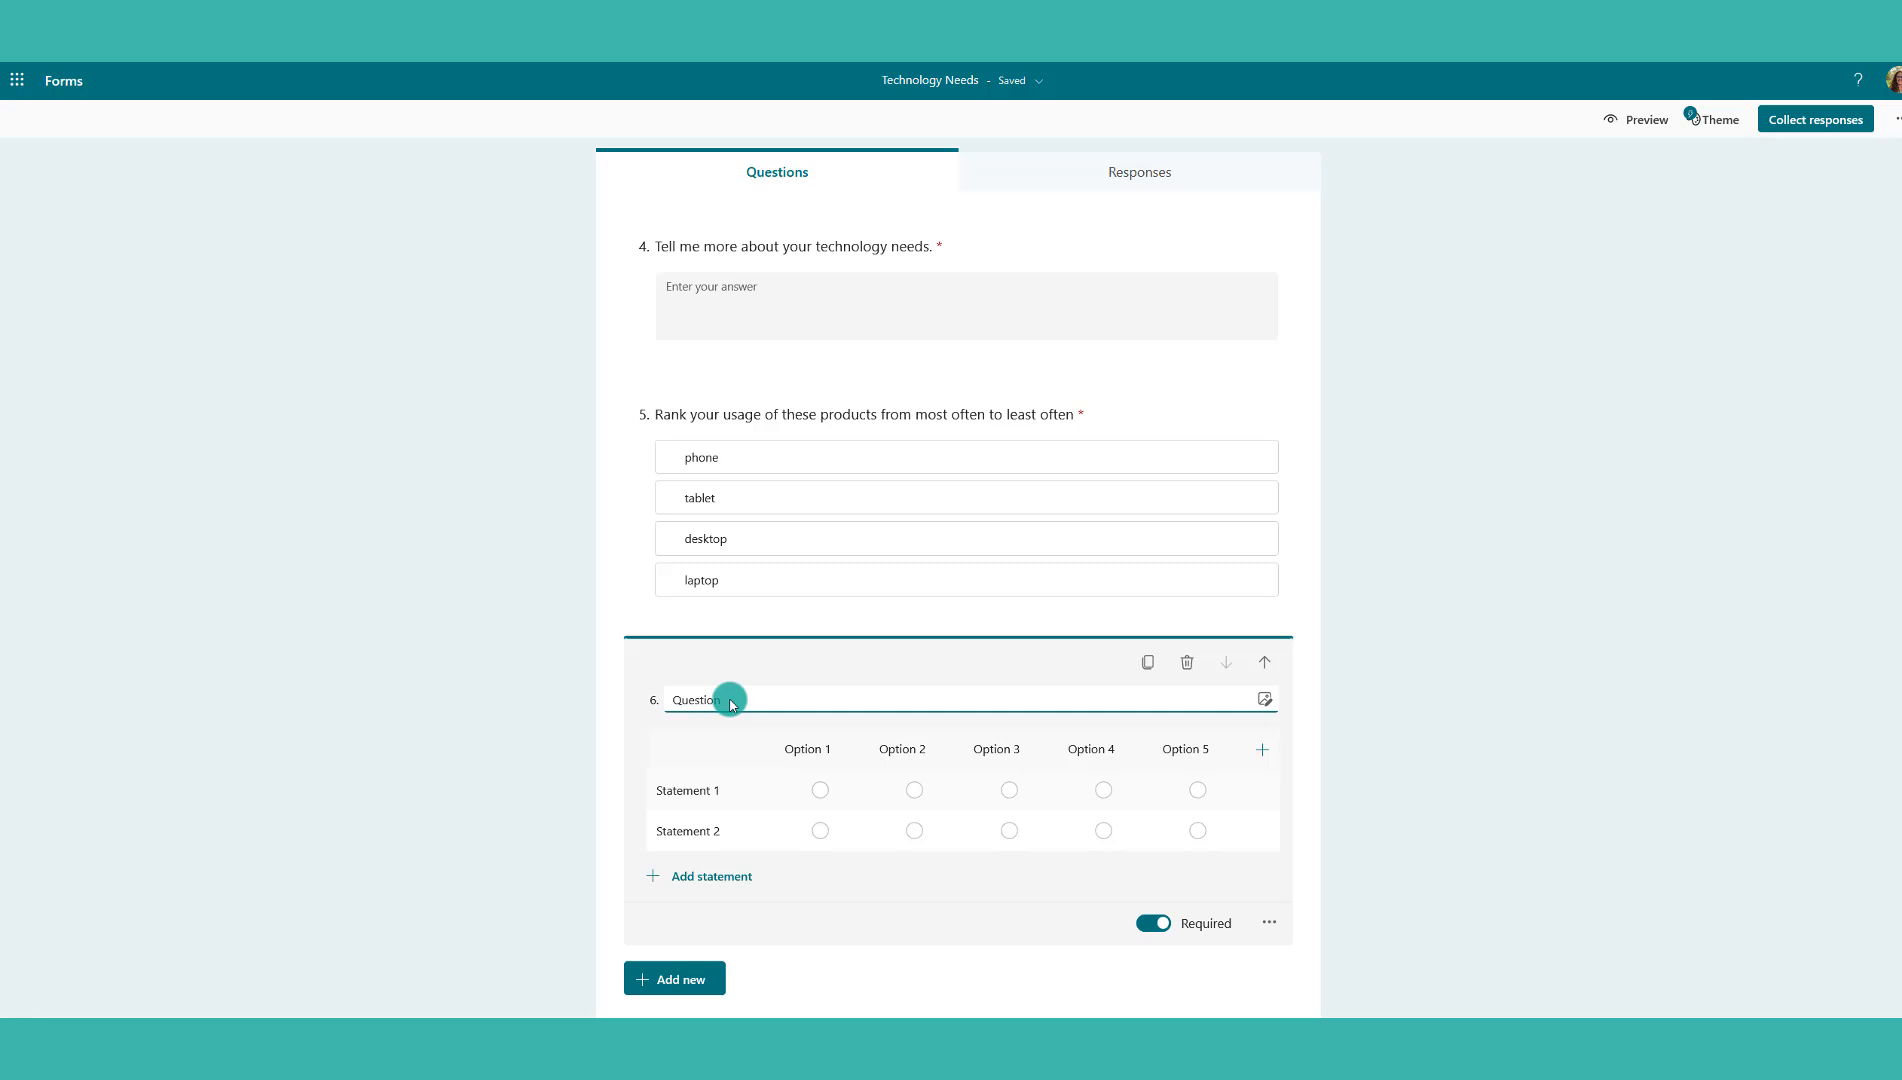
text(Click the option that best describes how you feel about this statement.)
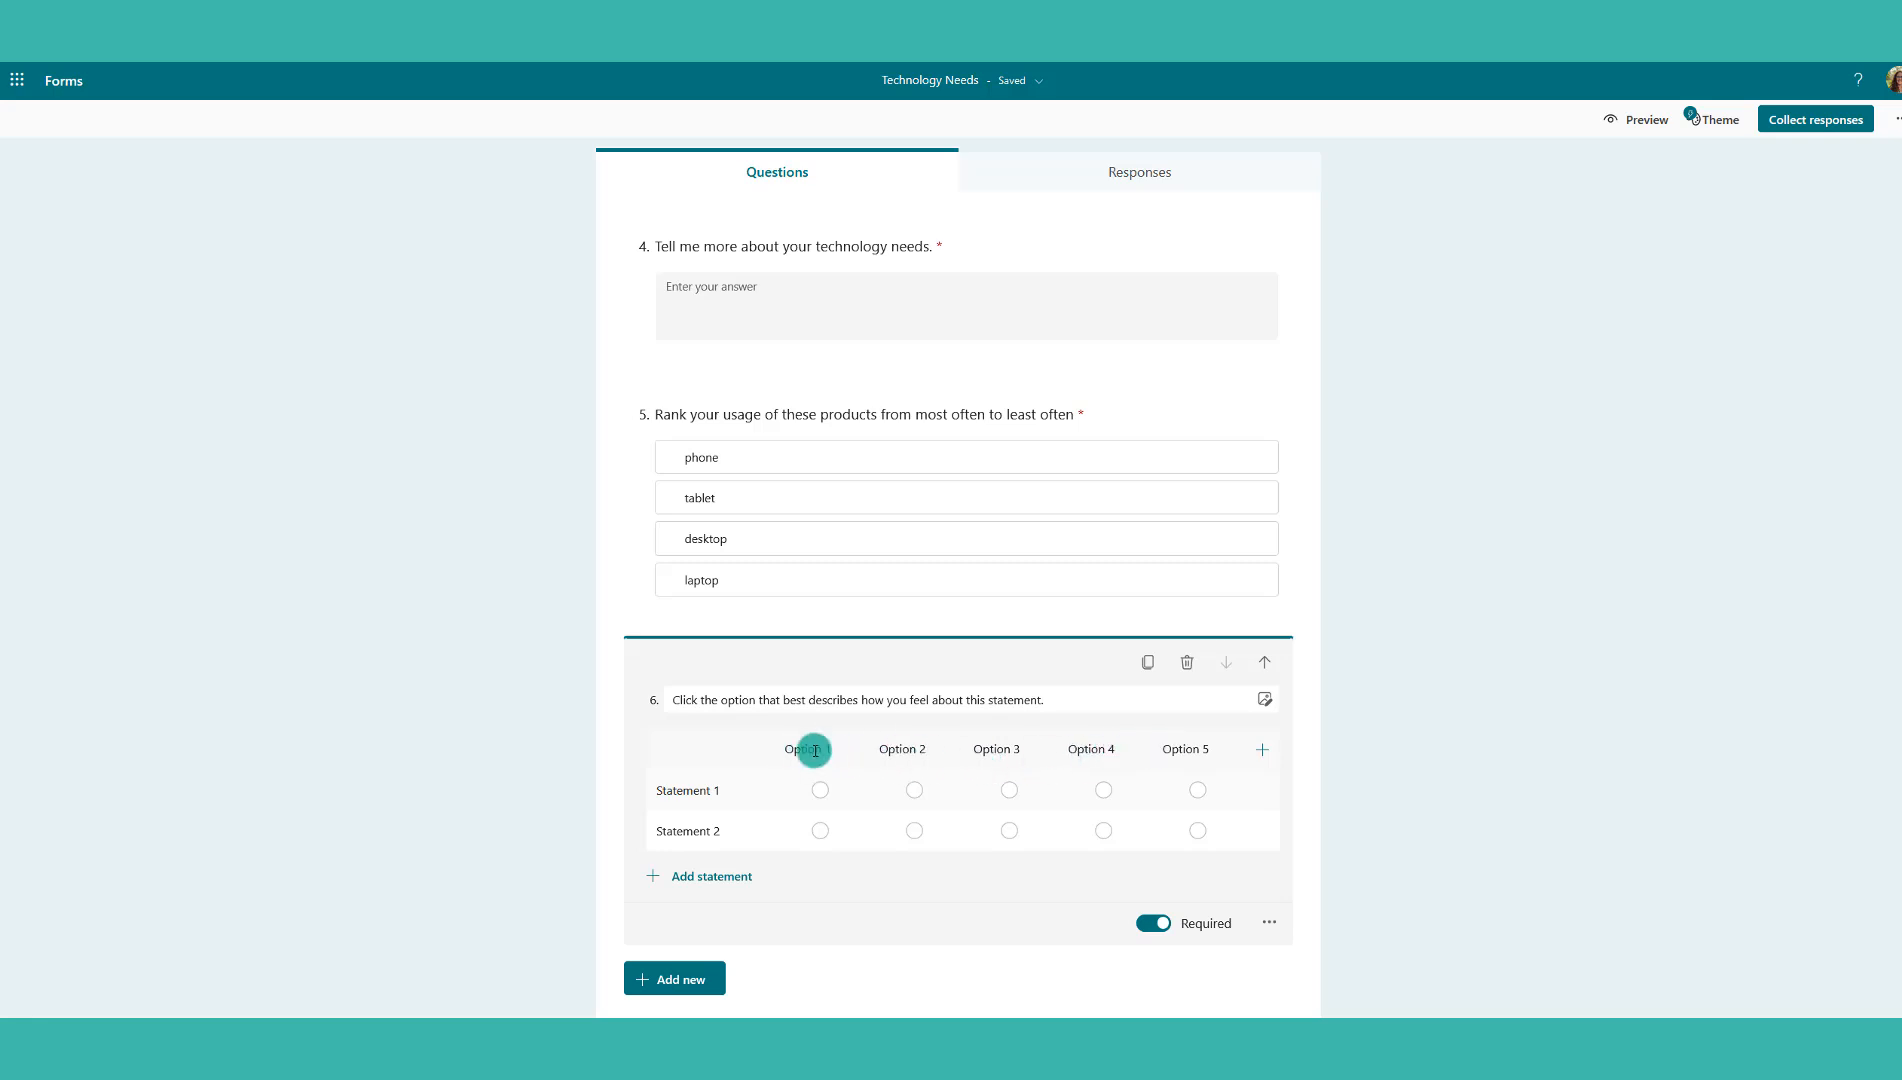
click(1188, 752)
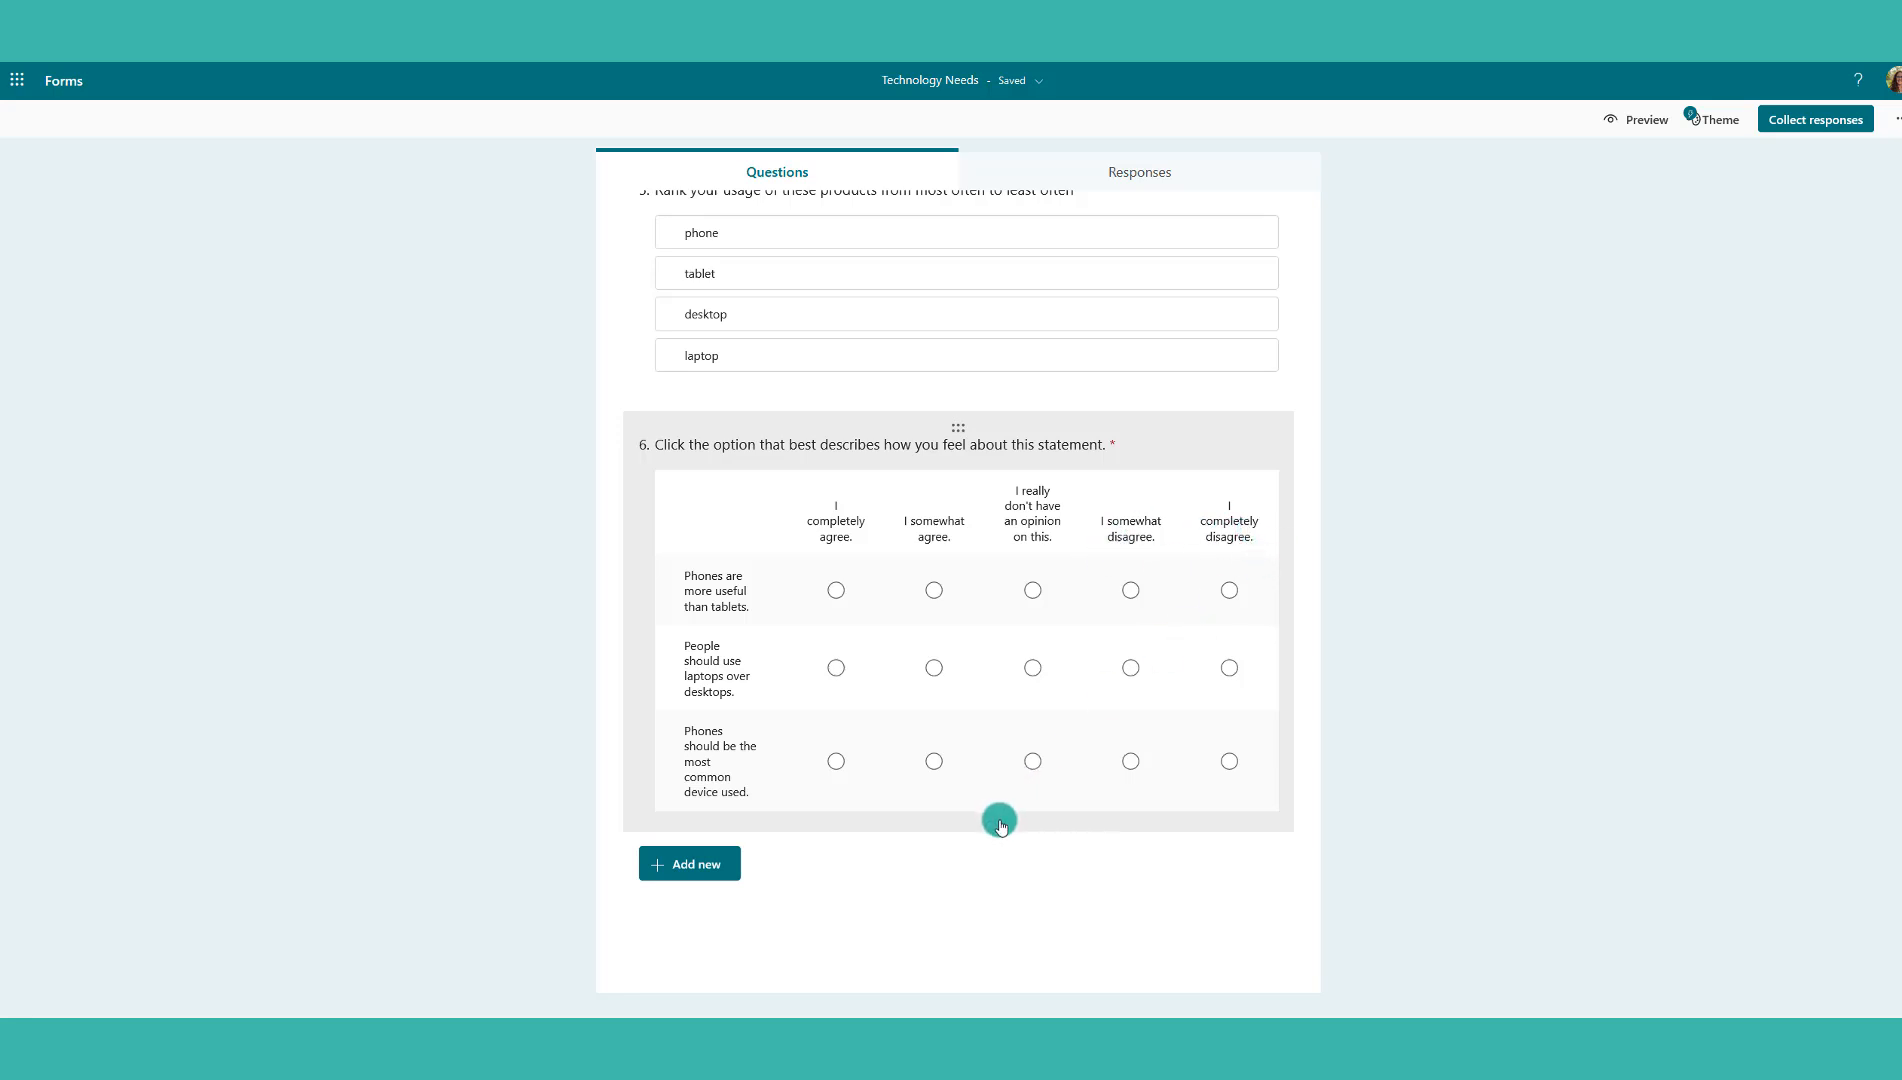
Preview the form in computer view and look through all questions down to the Likert question
click(1645, 119)
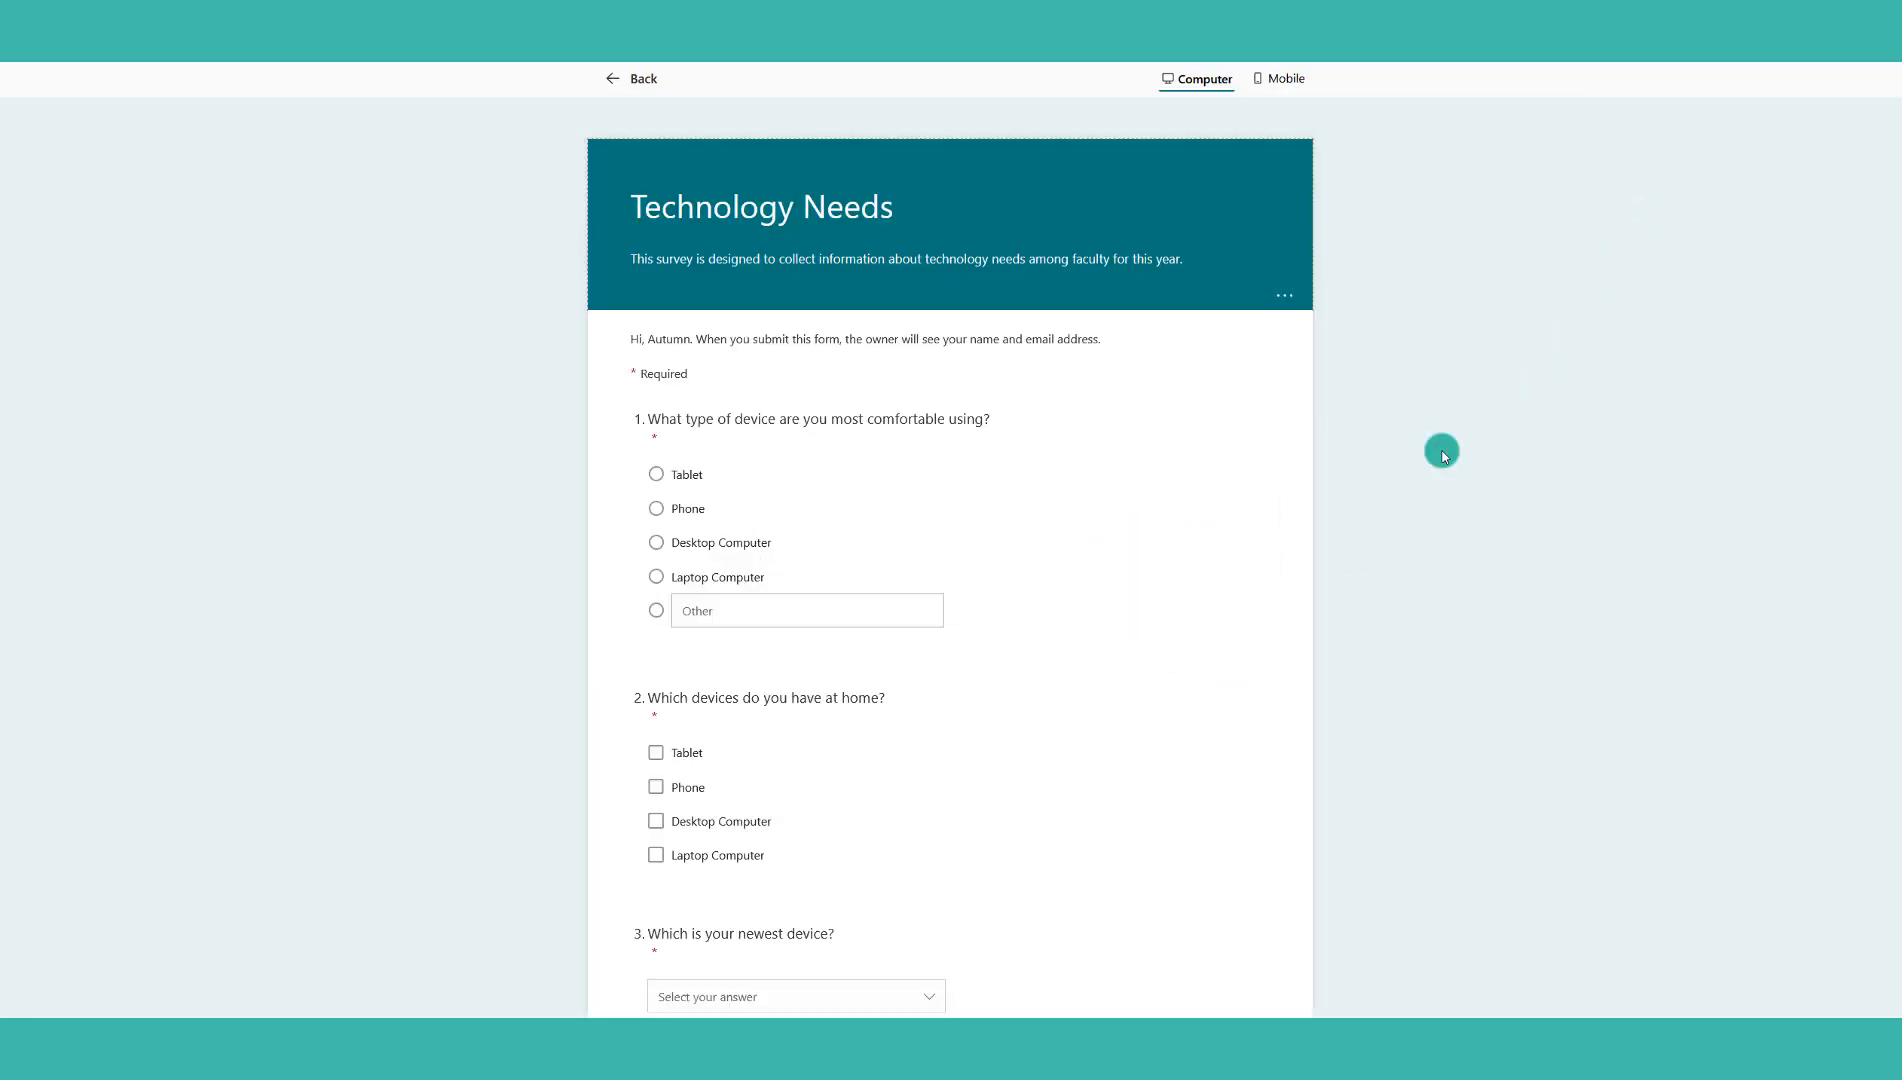
scroll(1078, 650, down, 10)
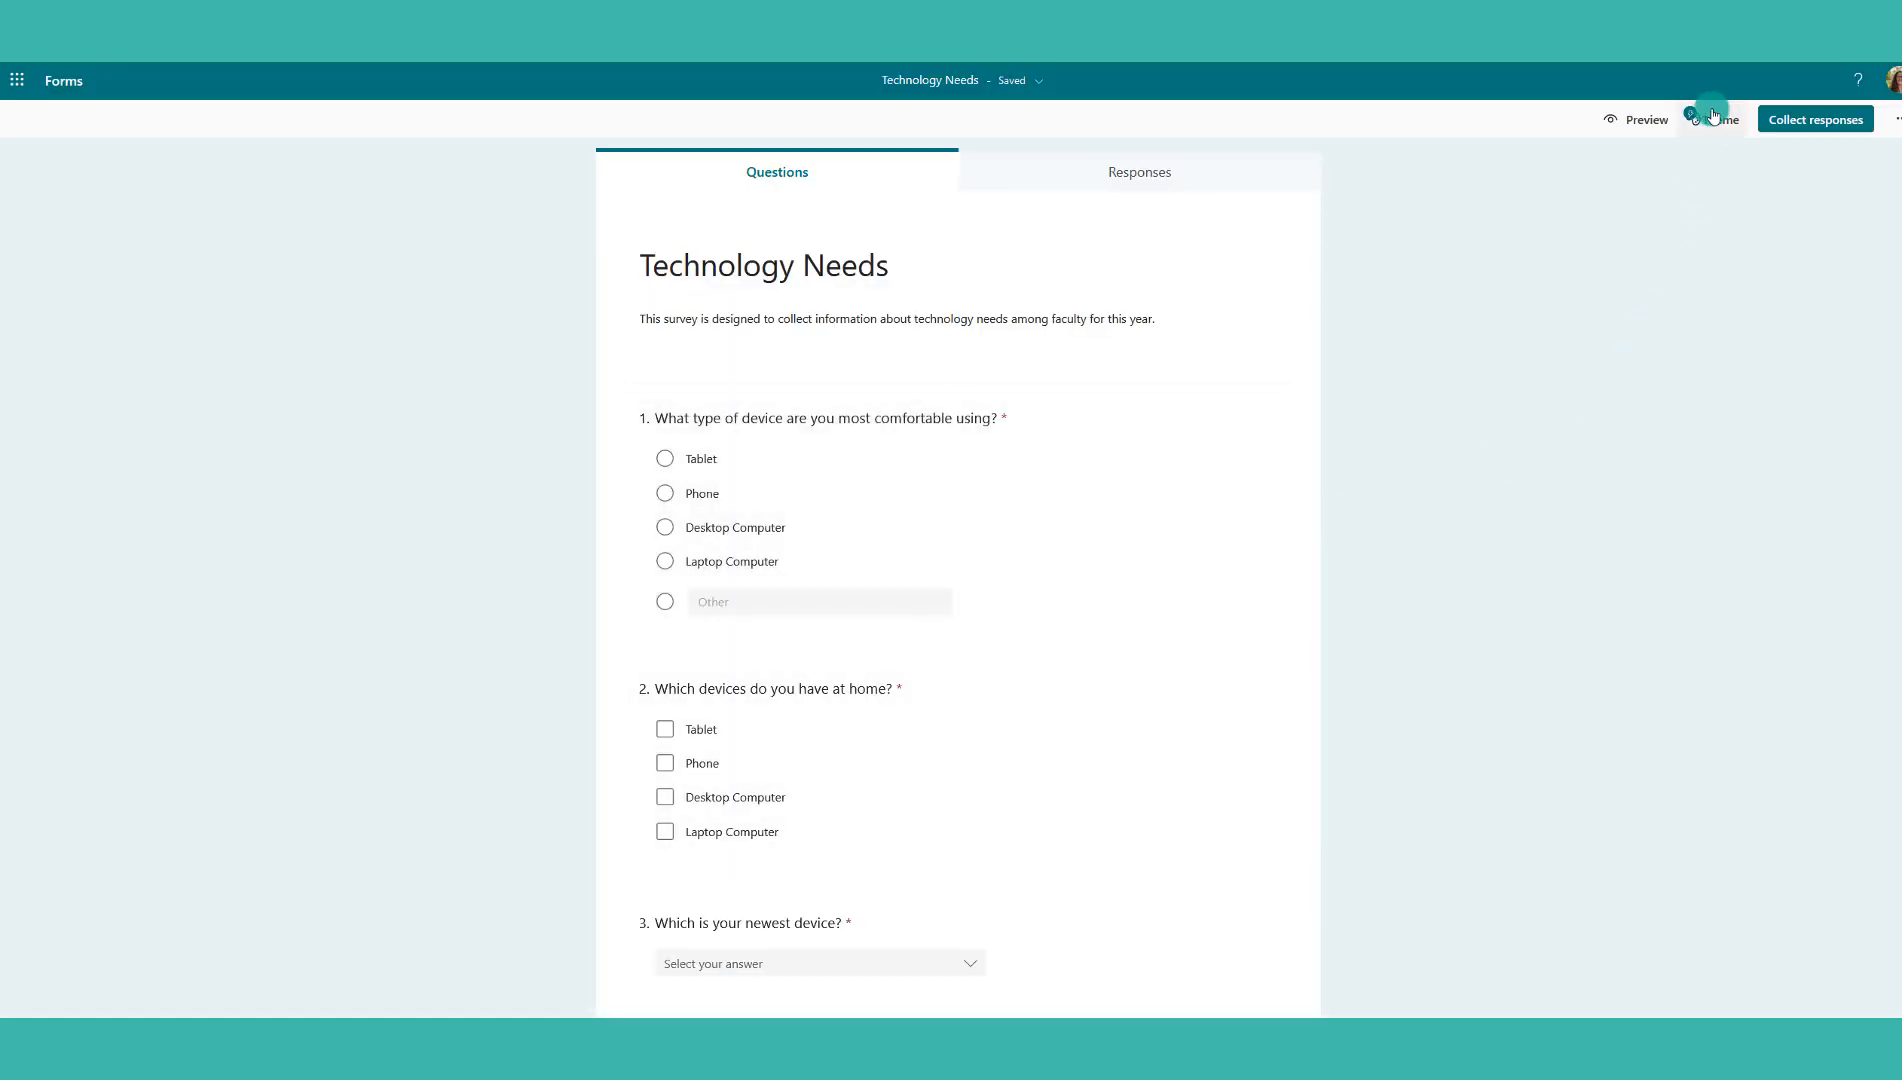
Try several suggested, solid-colour and illustrated themes on the form, and apply the city street theme with the bus
click(1713, 117)
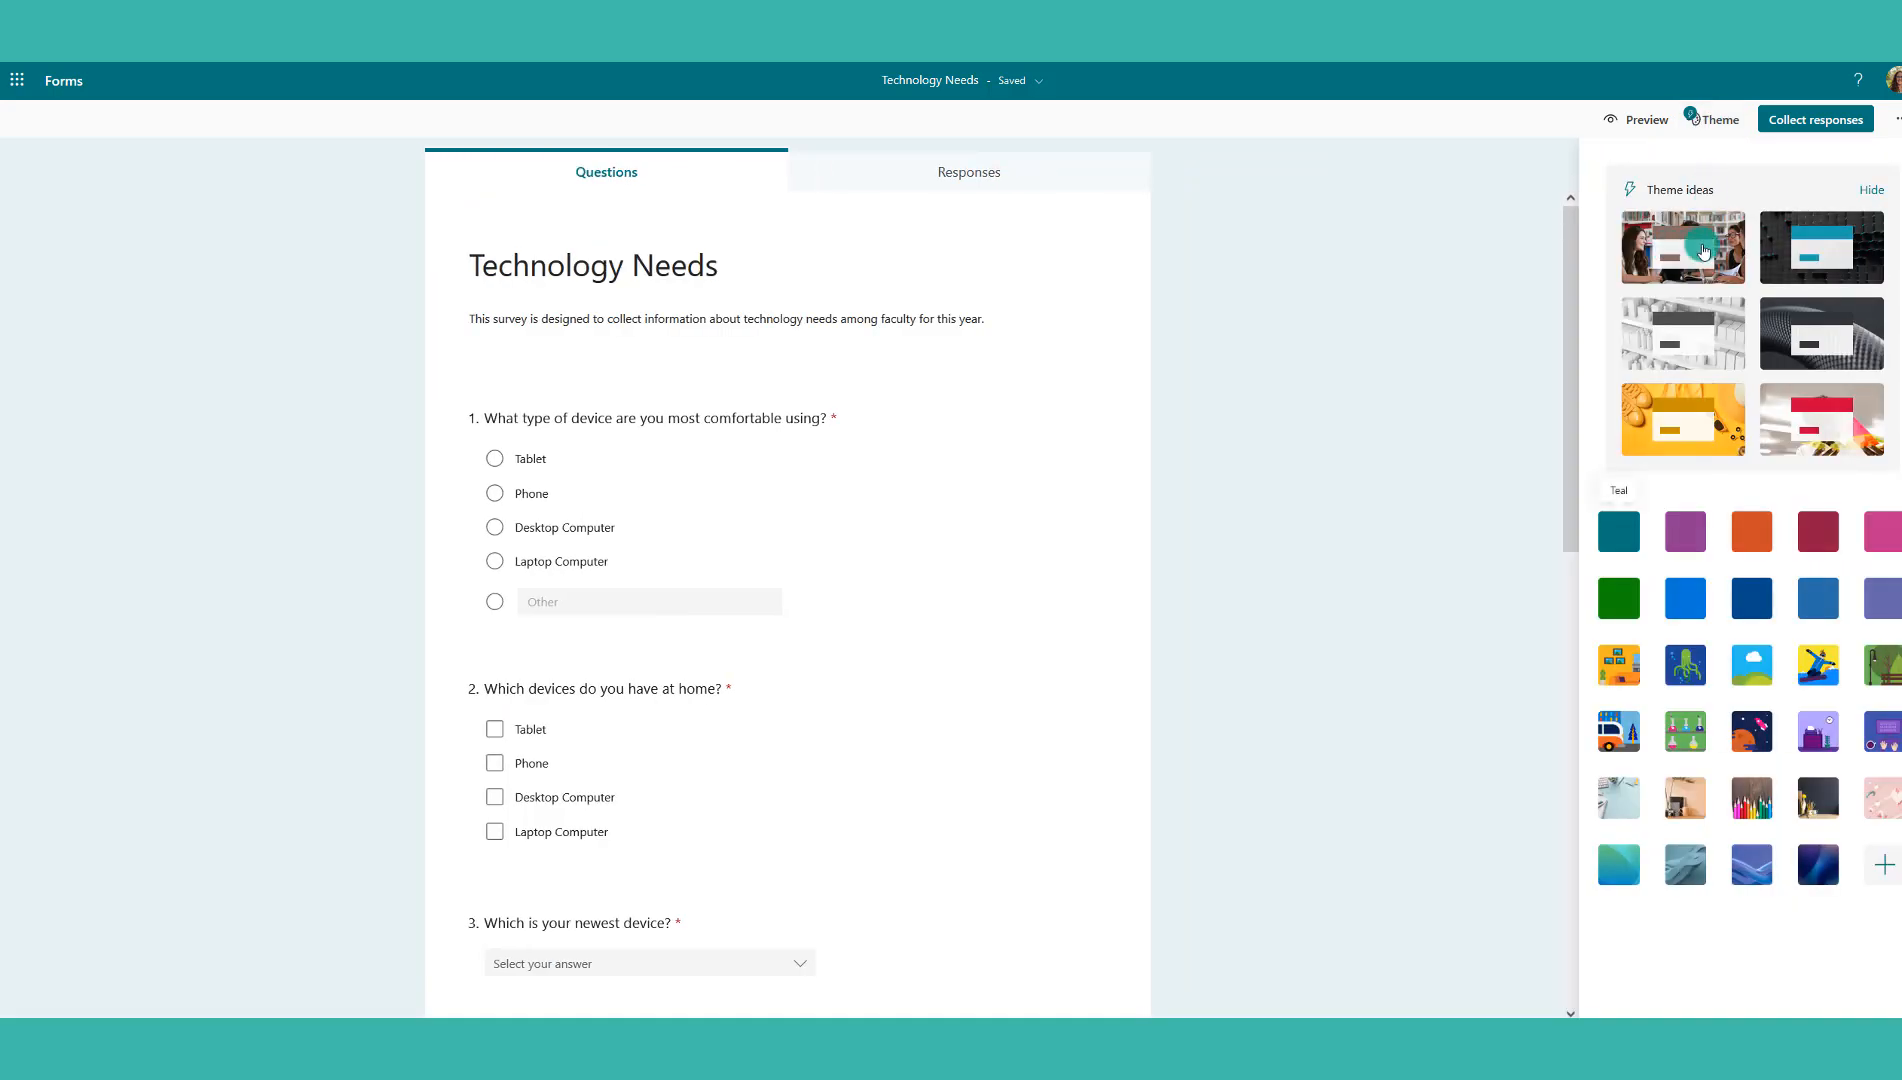
click(1810, 245)
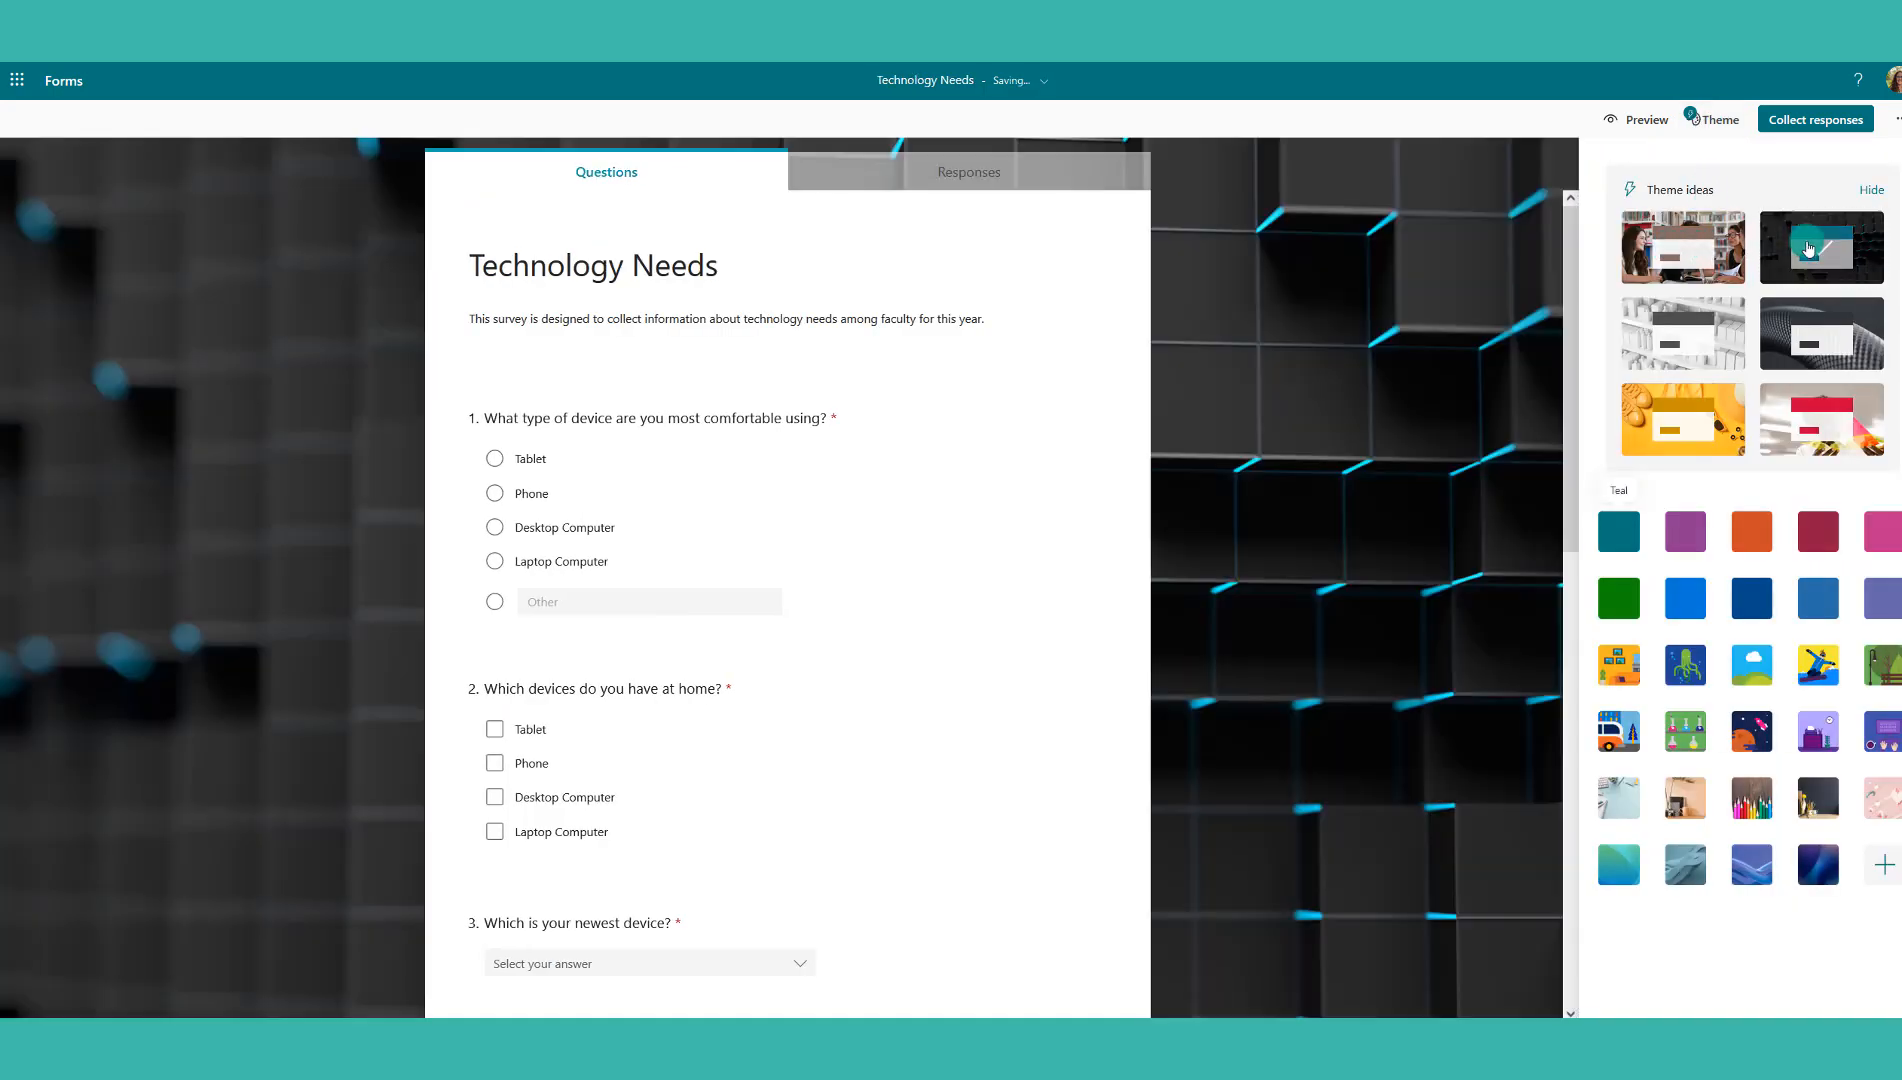
click(1690, 342)
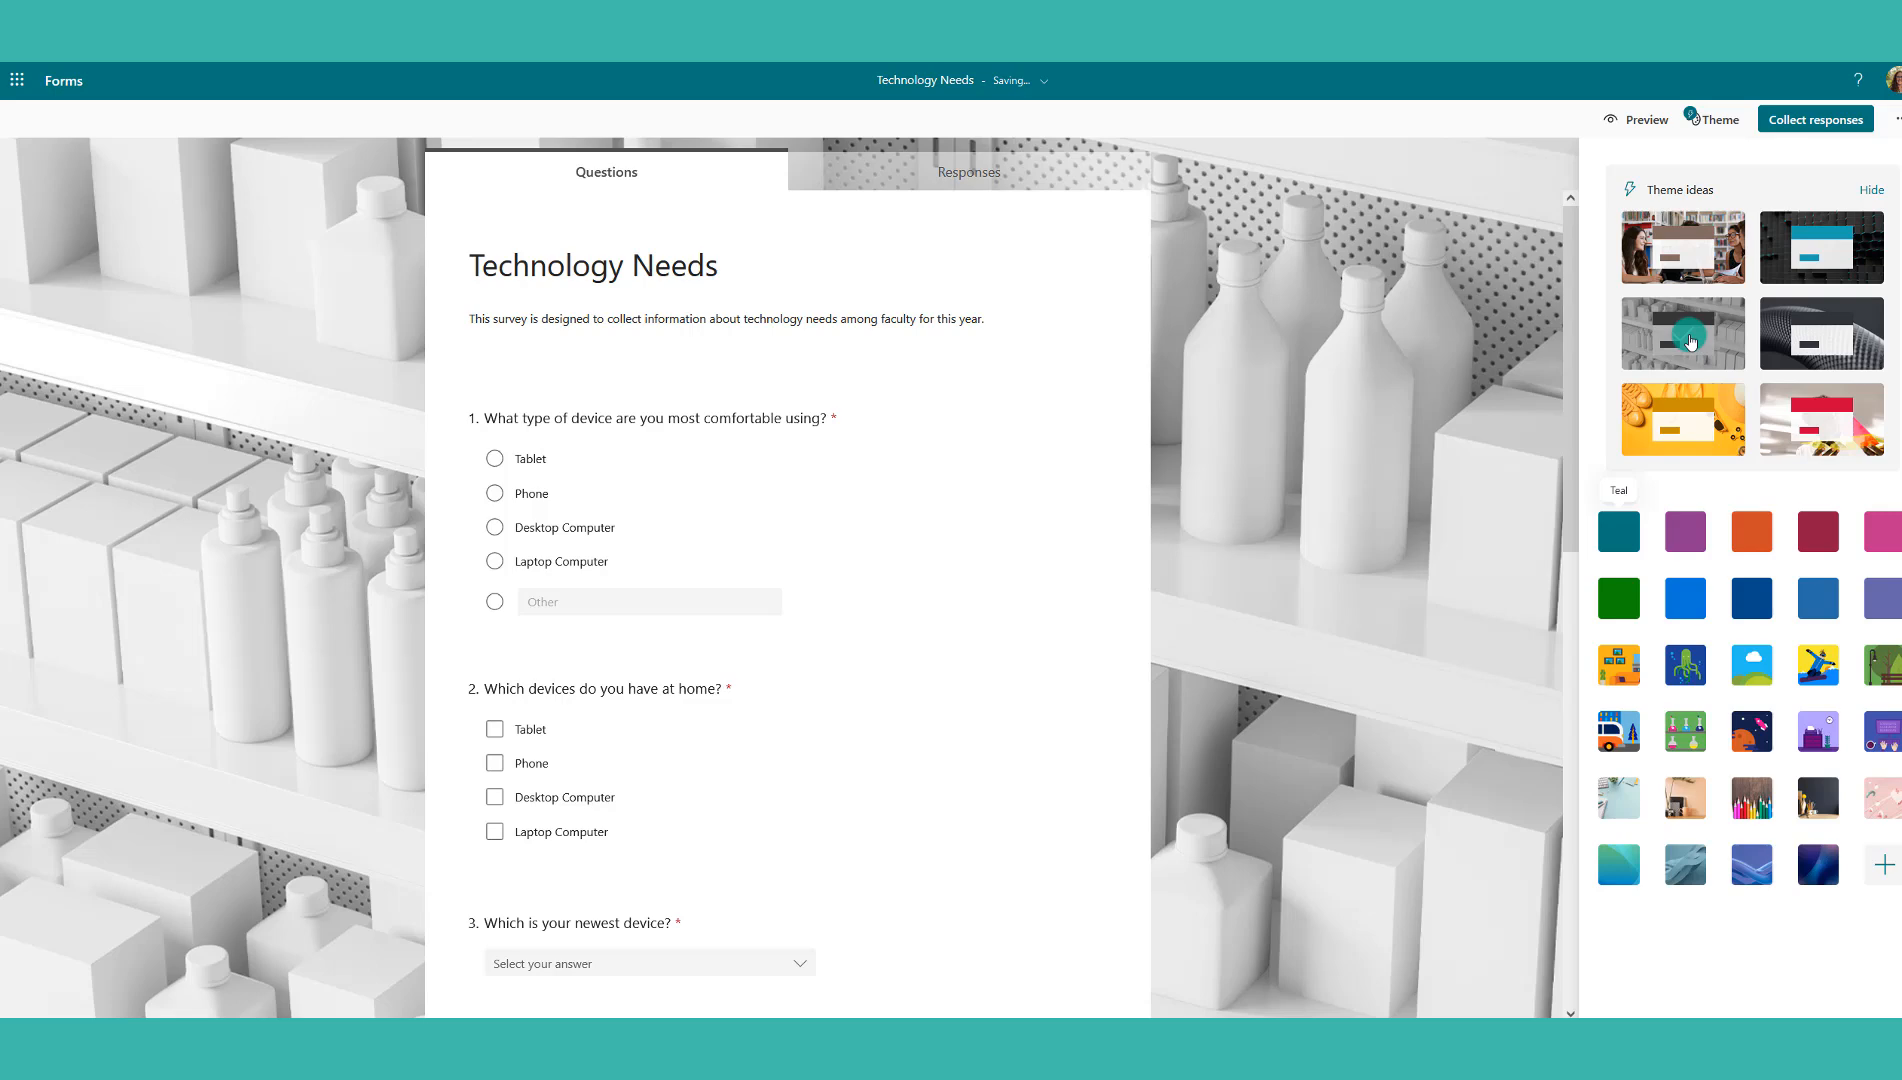
click(1690, 537)
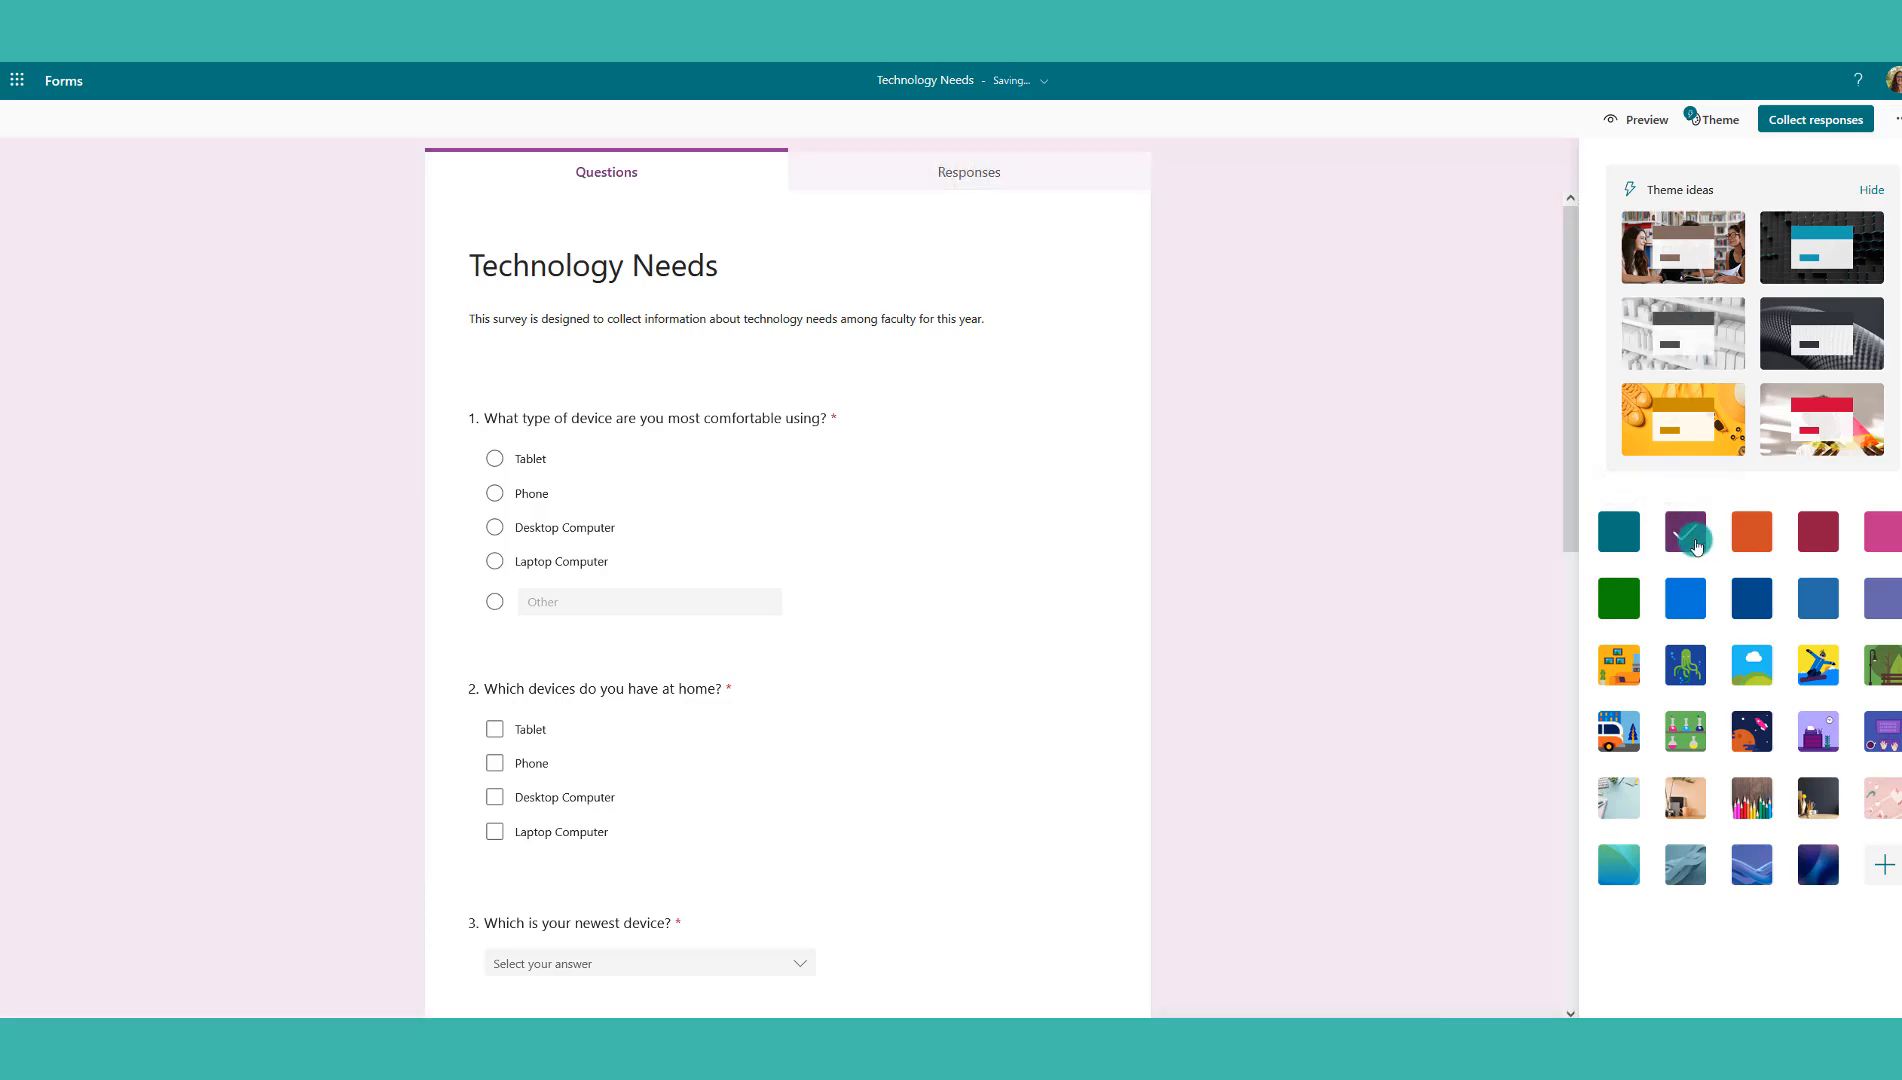
click(1752, 598)
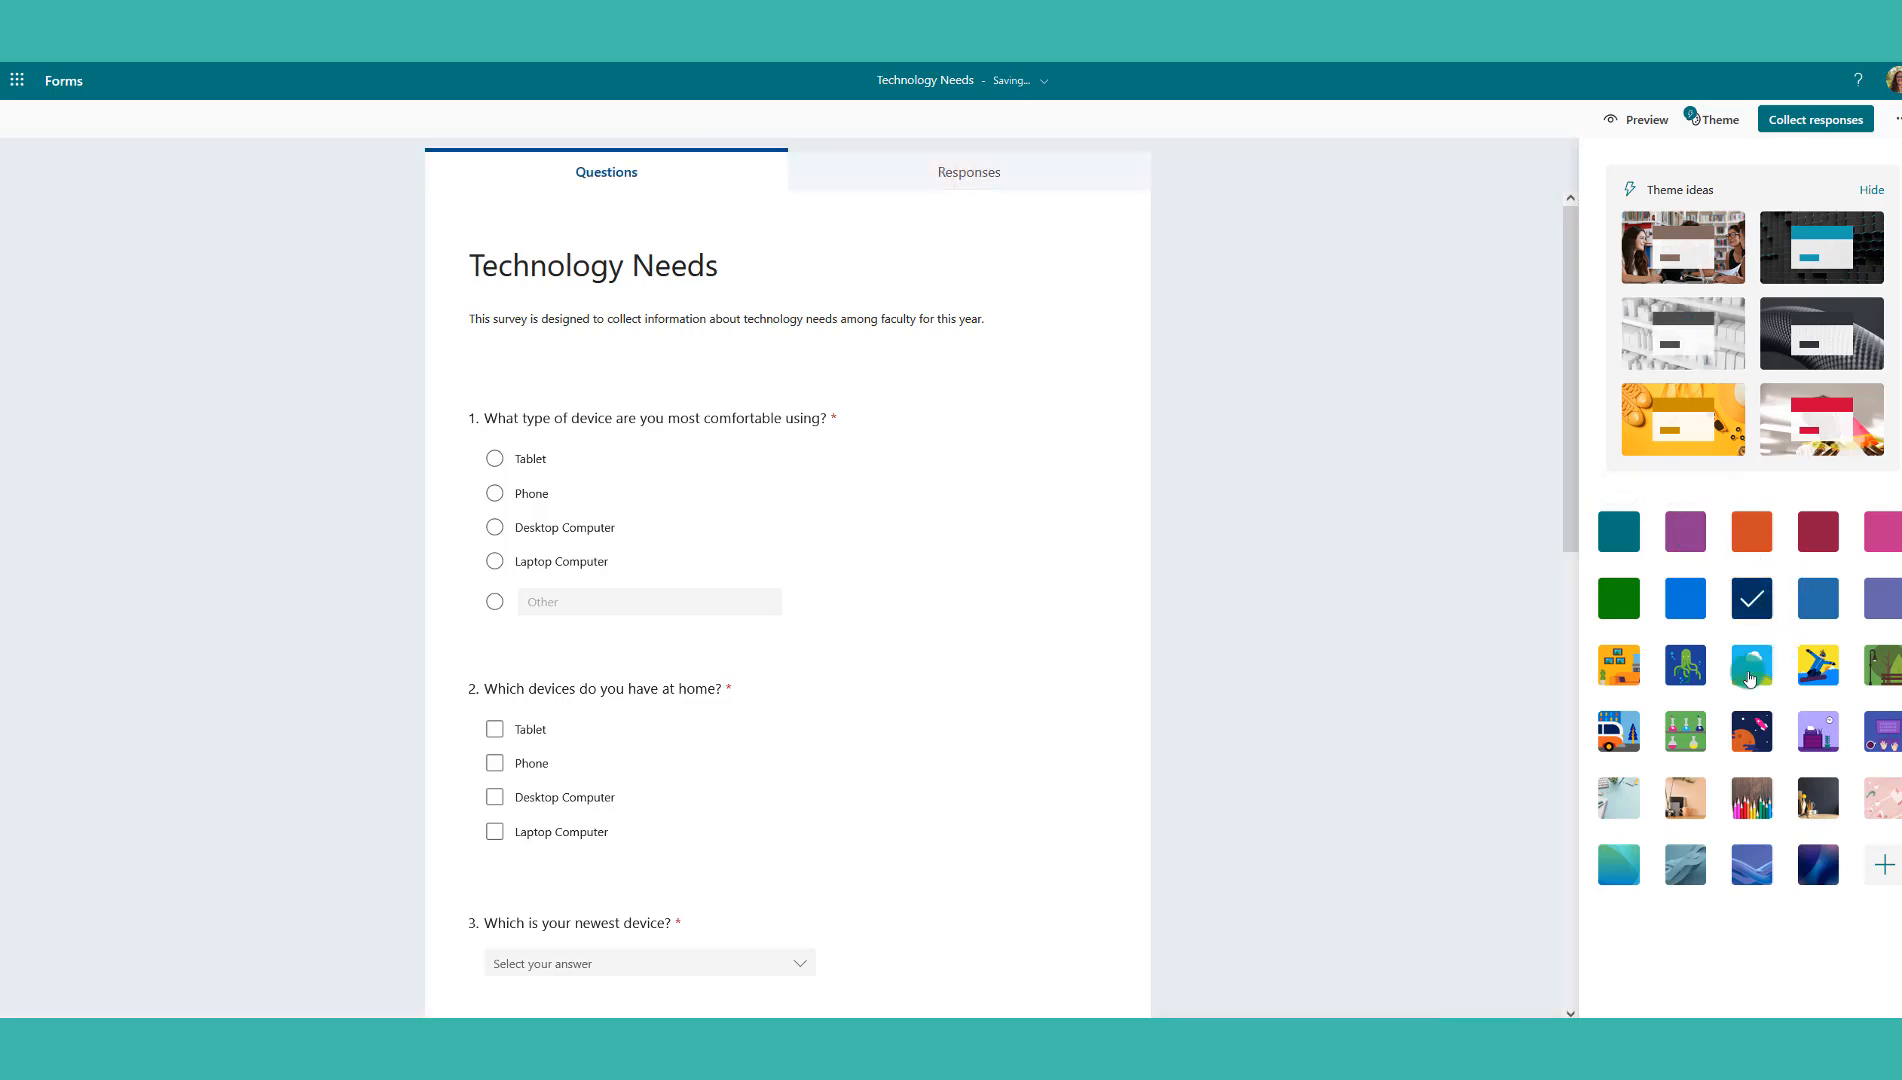
click(1682, 676)
click(1616, 668)
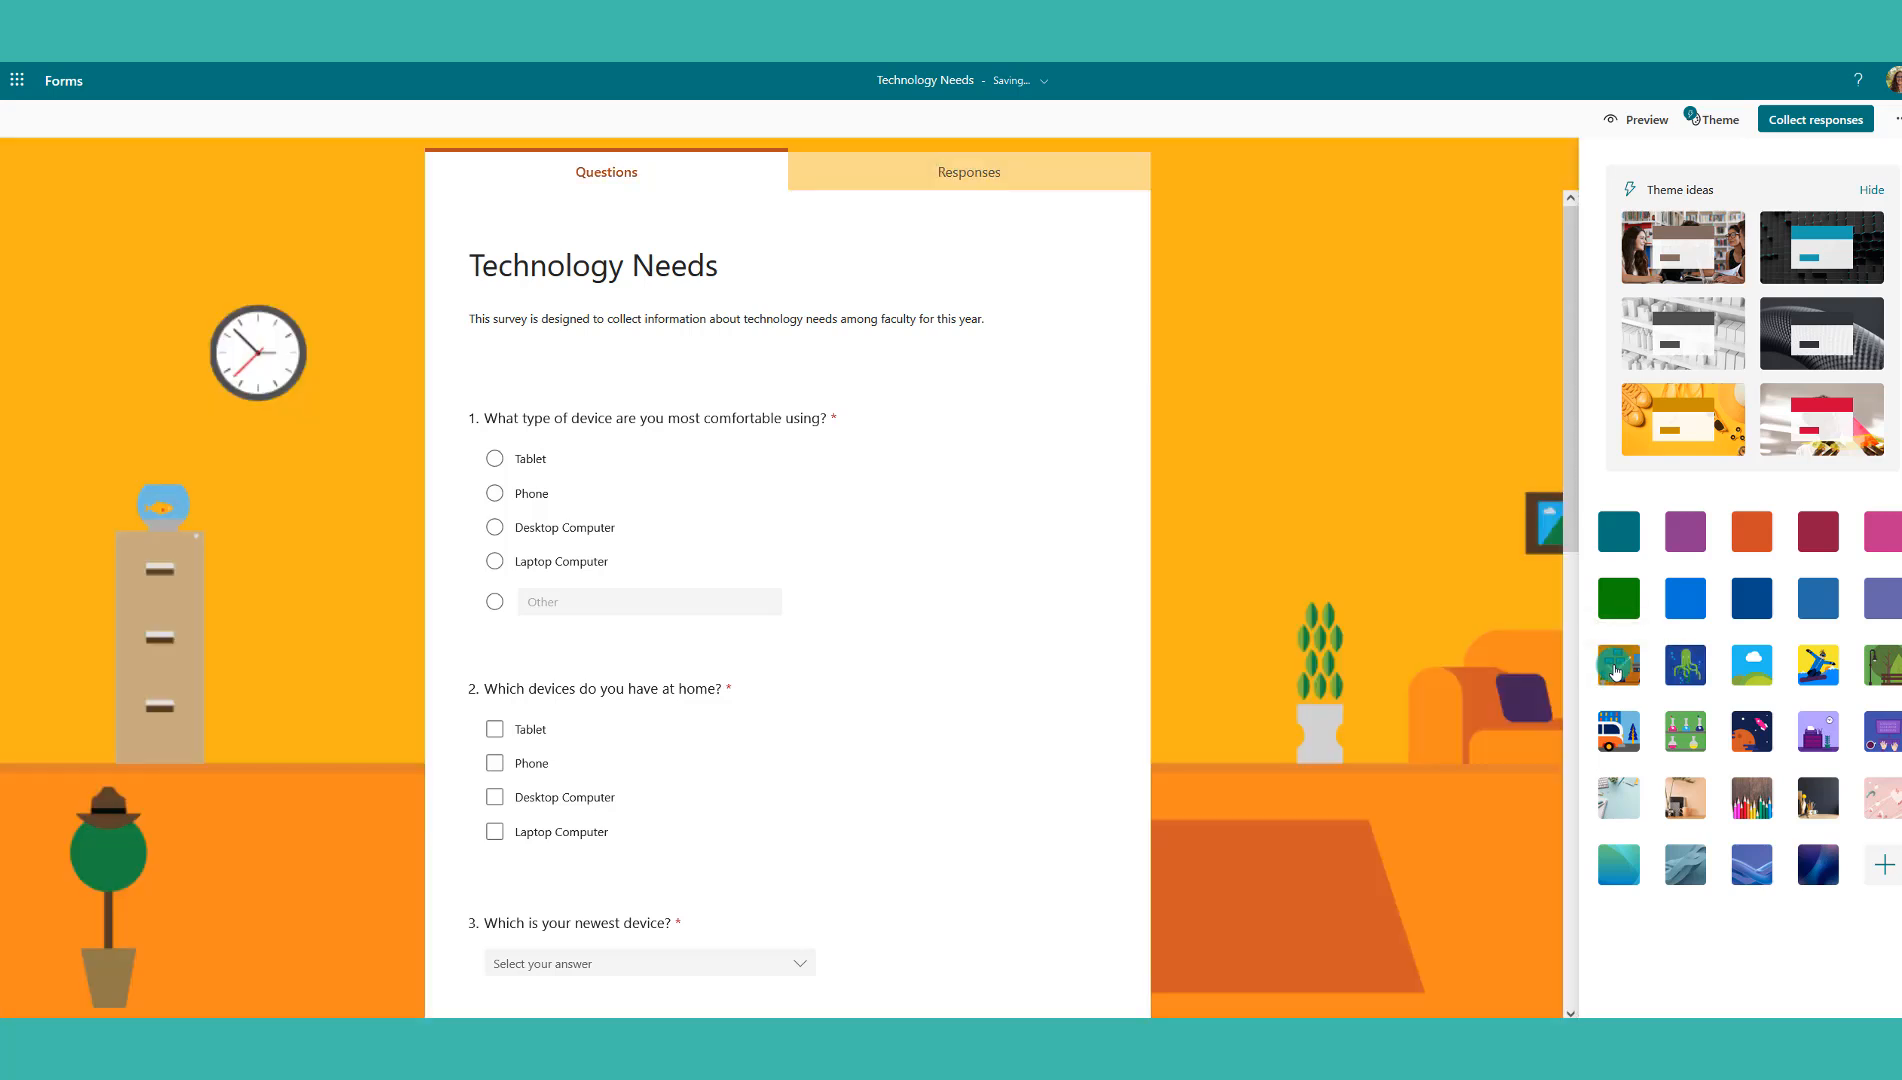
click(1617, 738)
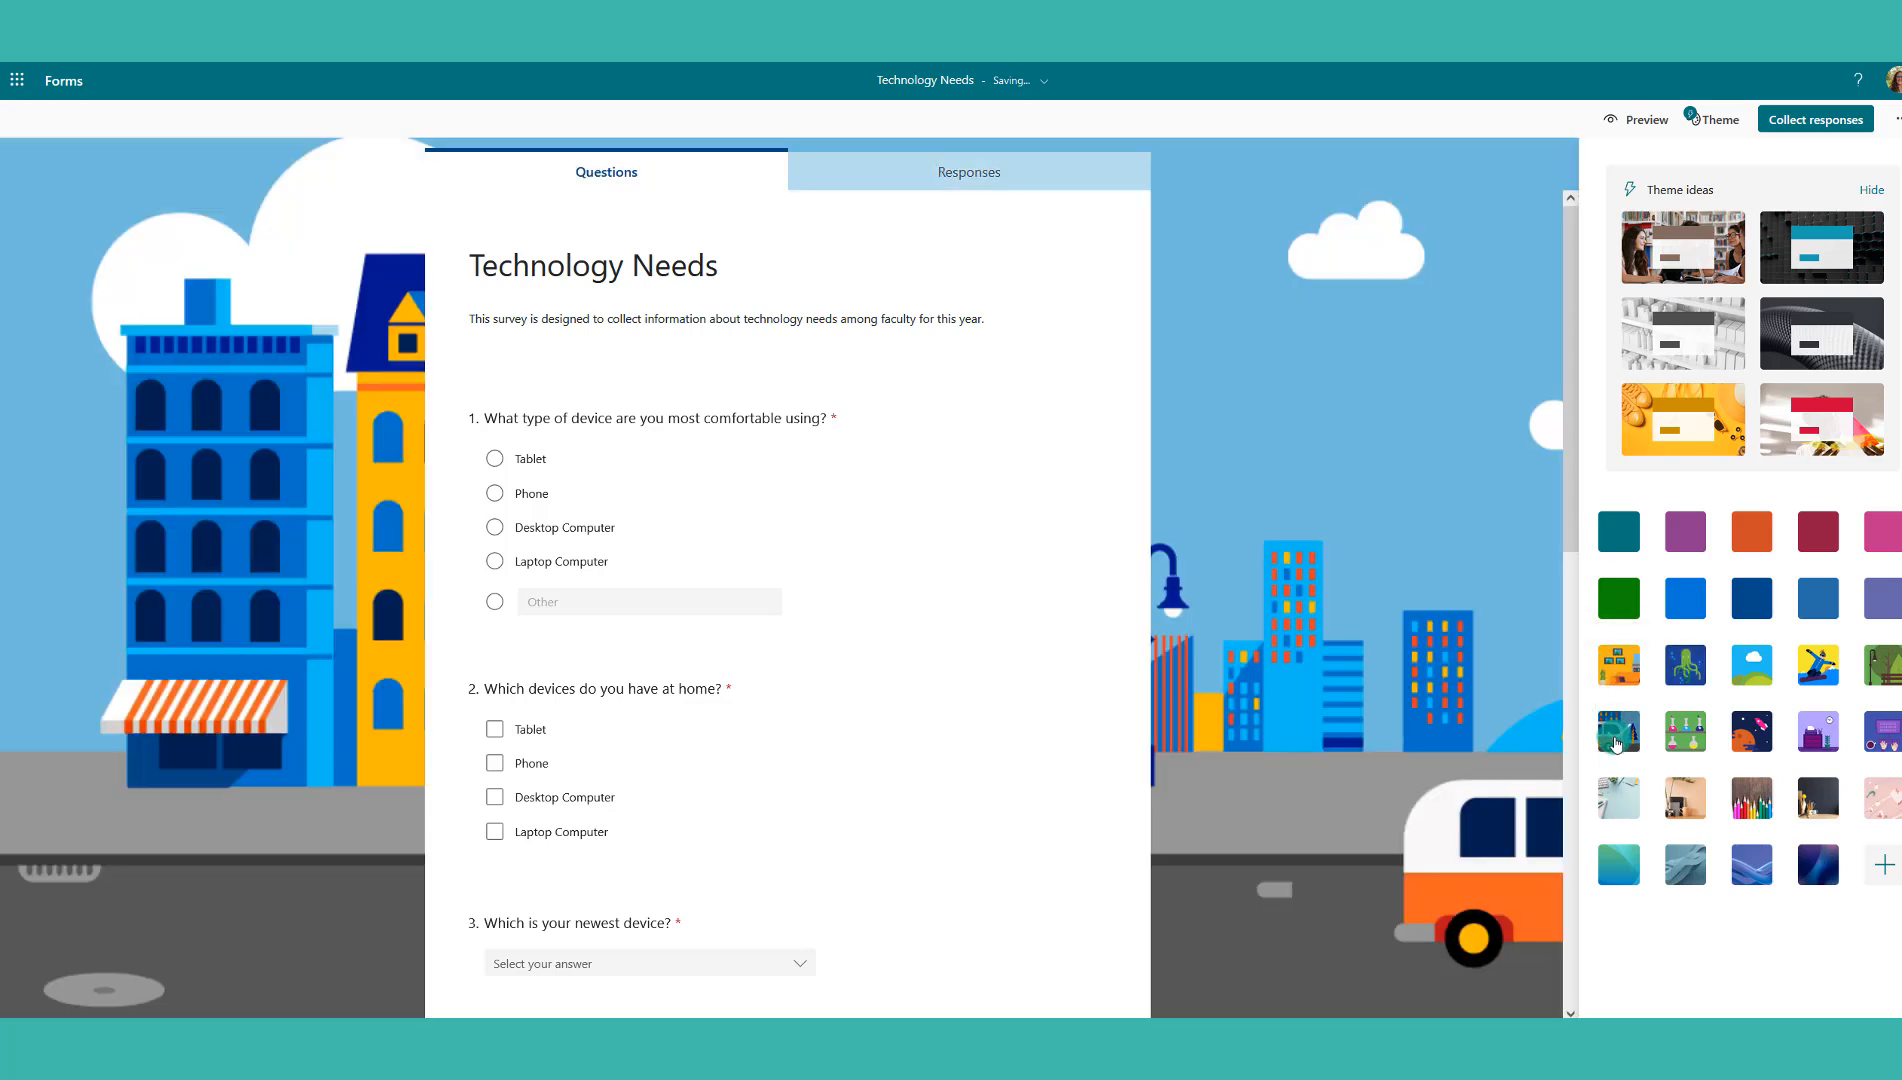
Examine the custom theme options, including the hex colour entry and the image search and upload sources for a background
click(1882, 866)
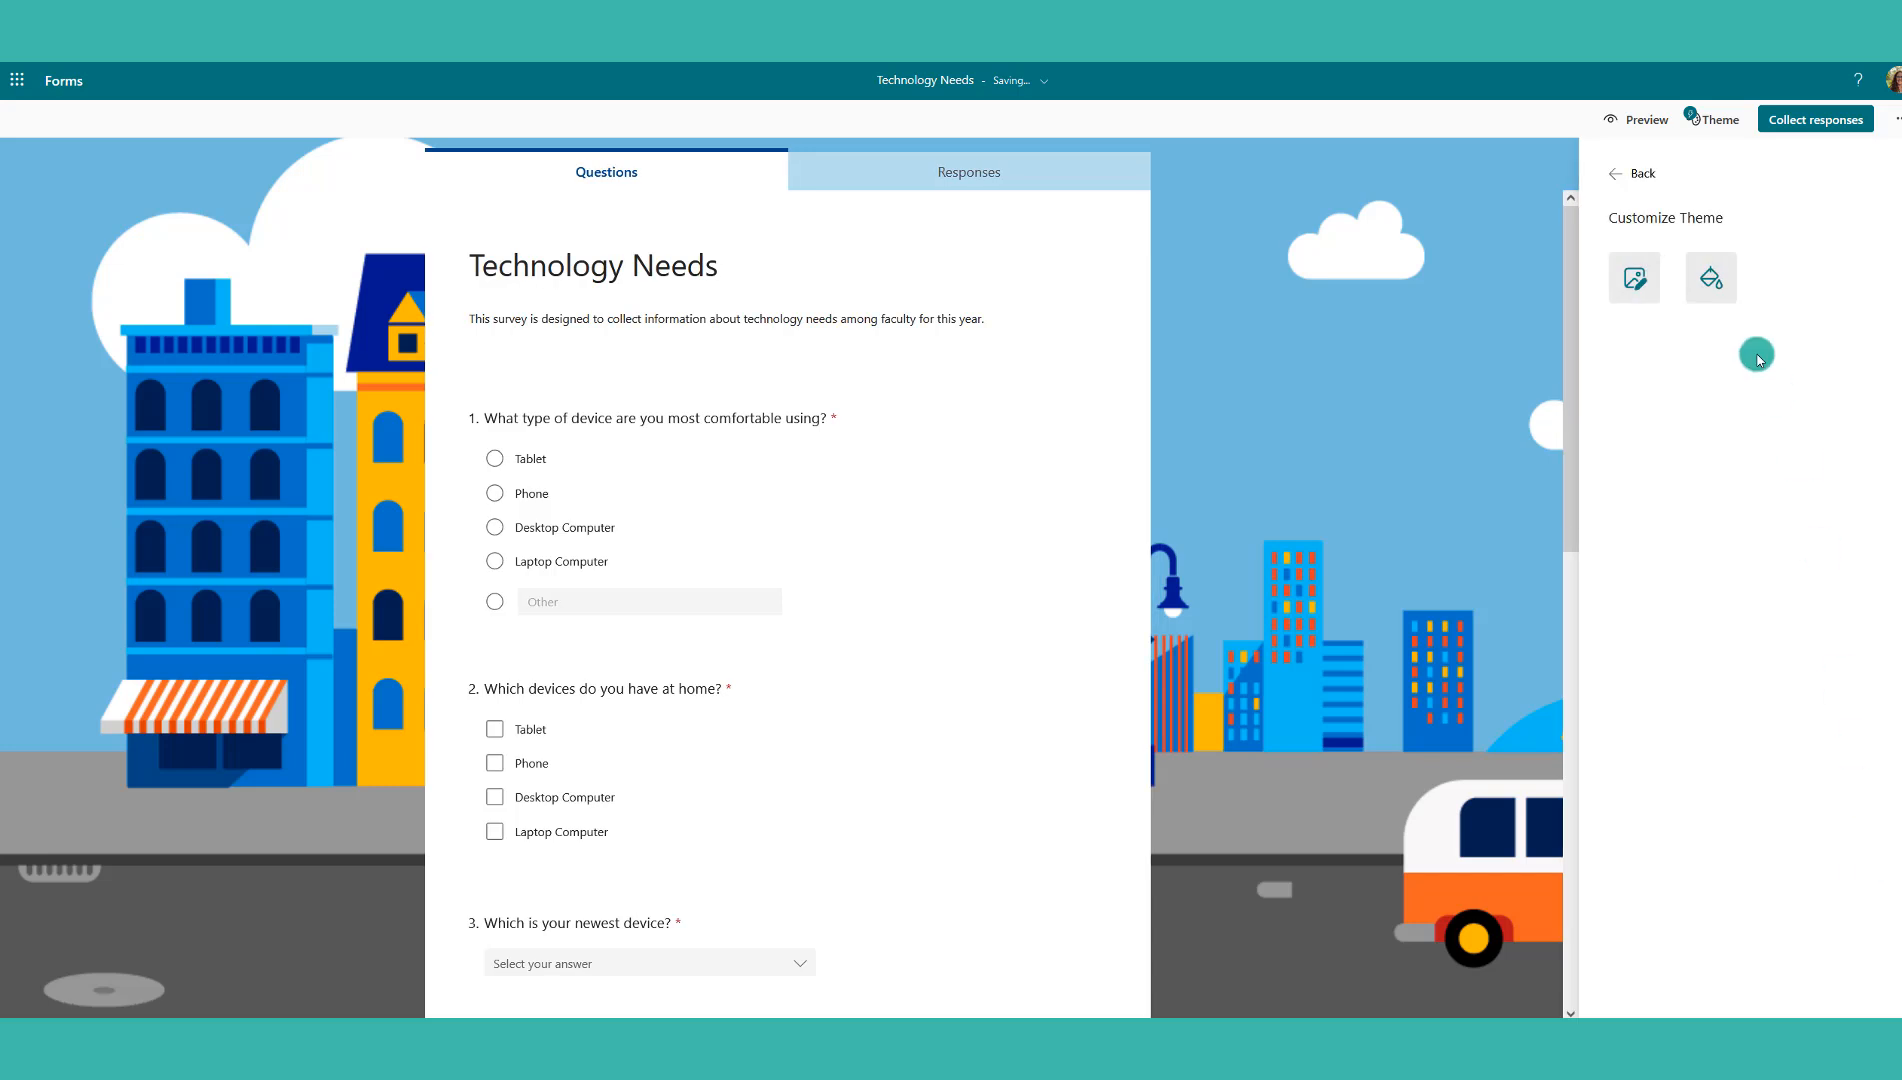
click(1711, 280)
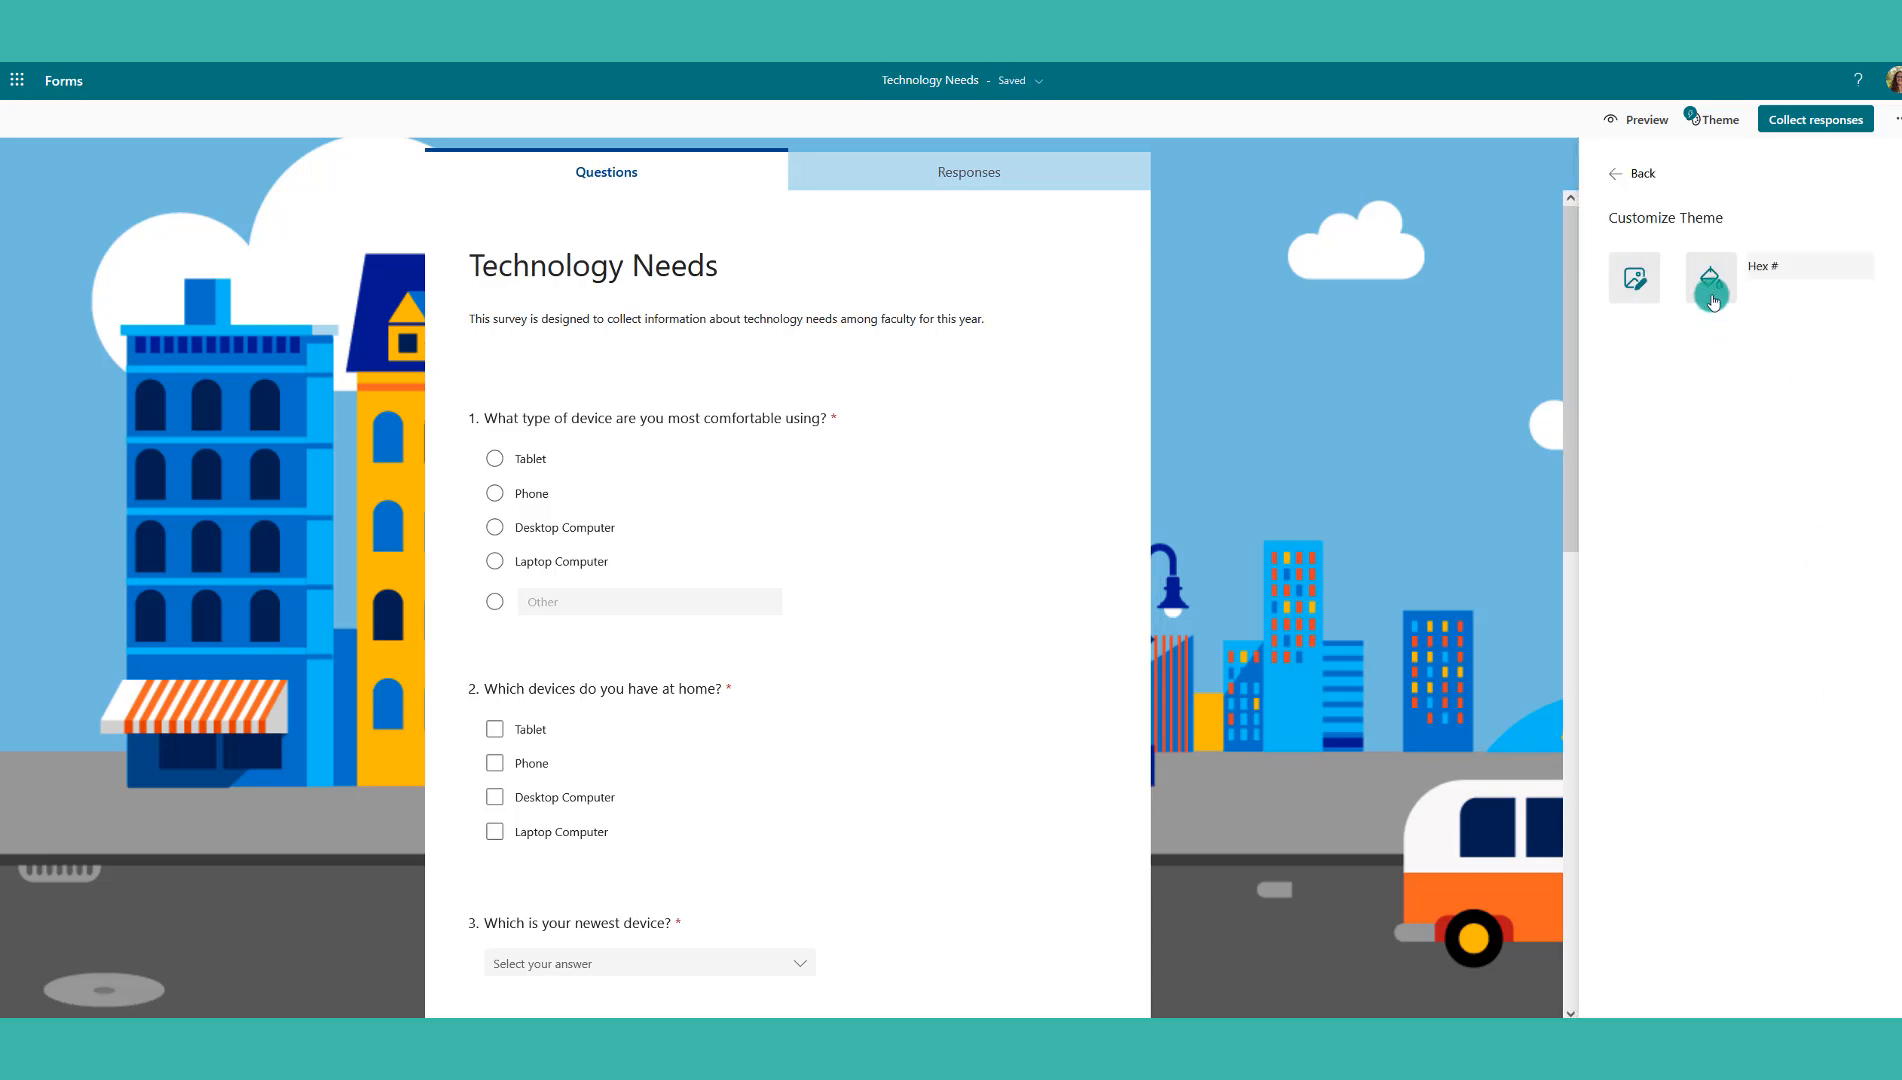
click(1634, 300)
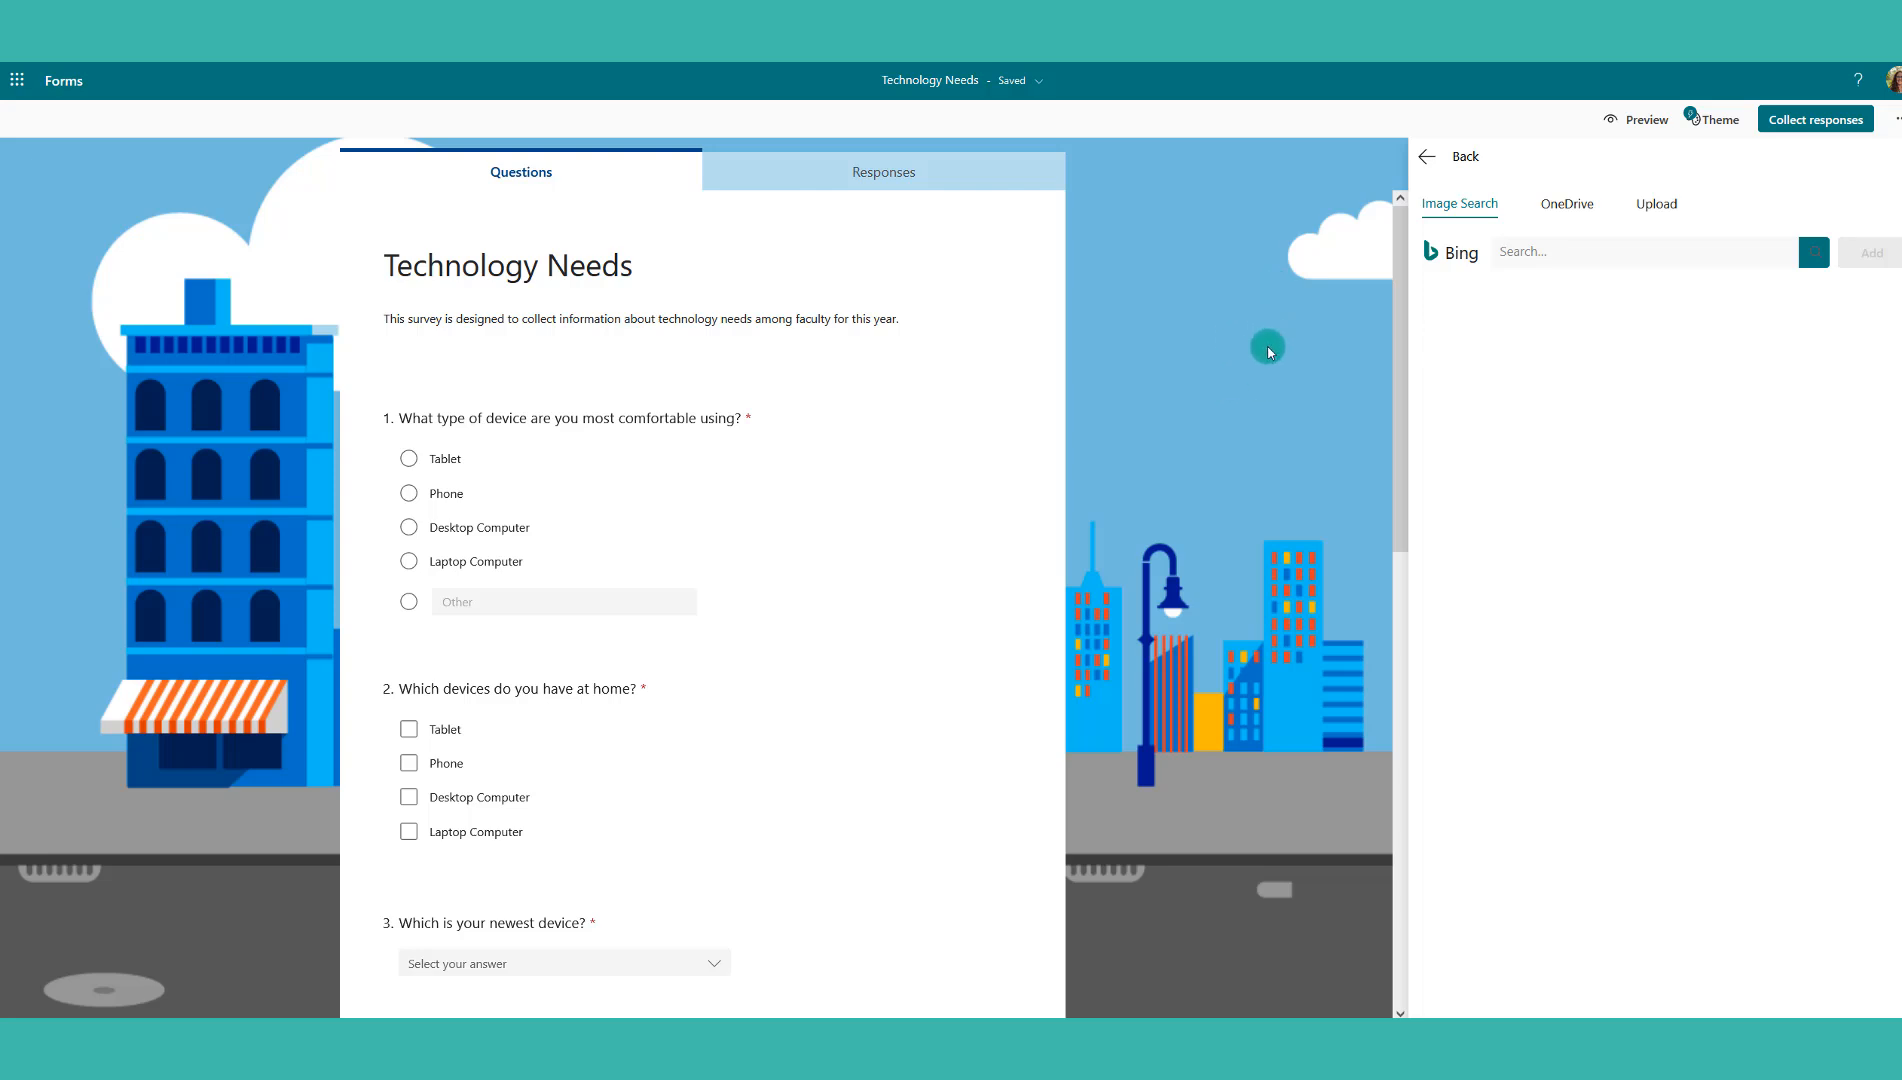
click(1660, 203)
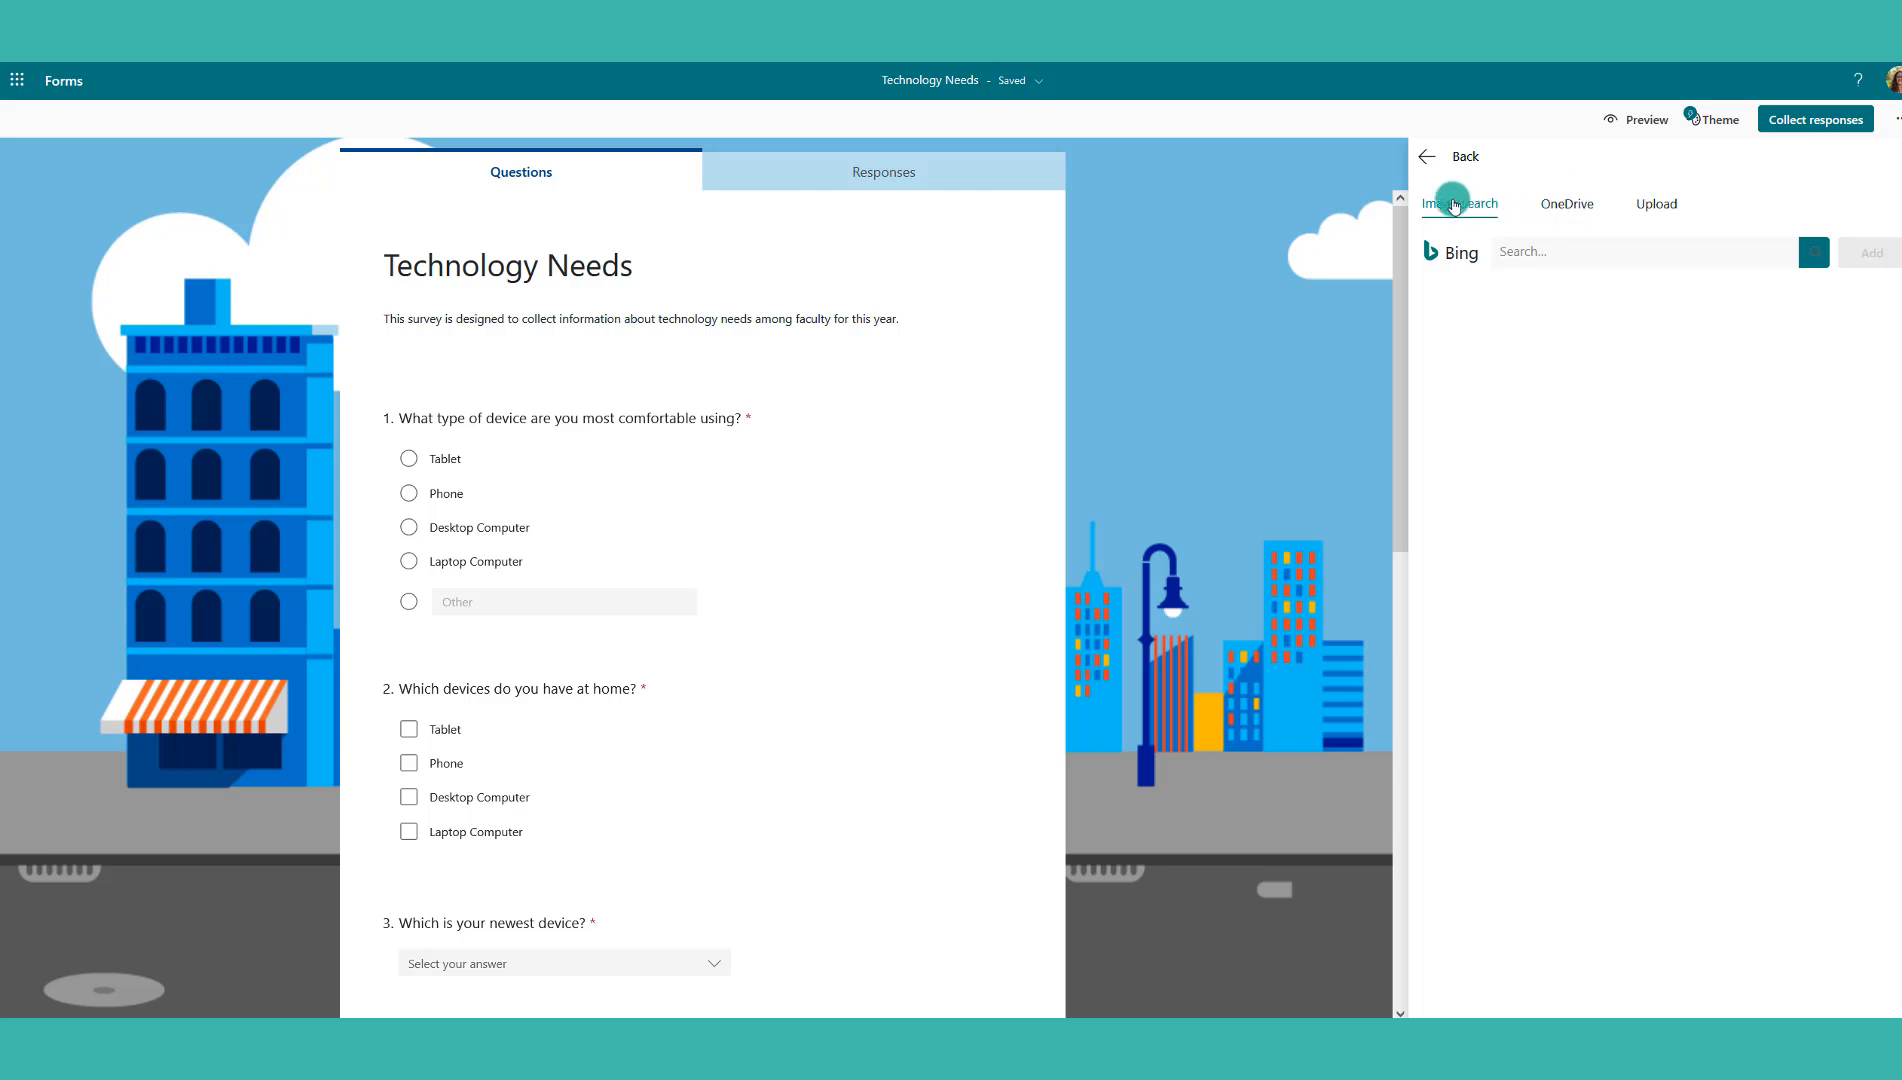
Search the online images for "technology" and add the blue digital handshake picture as the form's custom theme background
click(1519, 256)
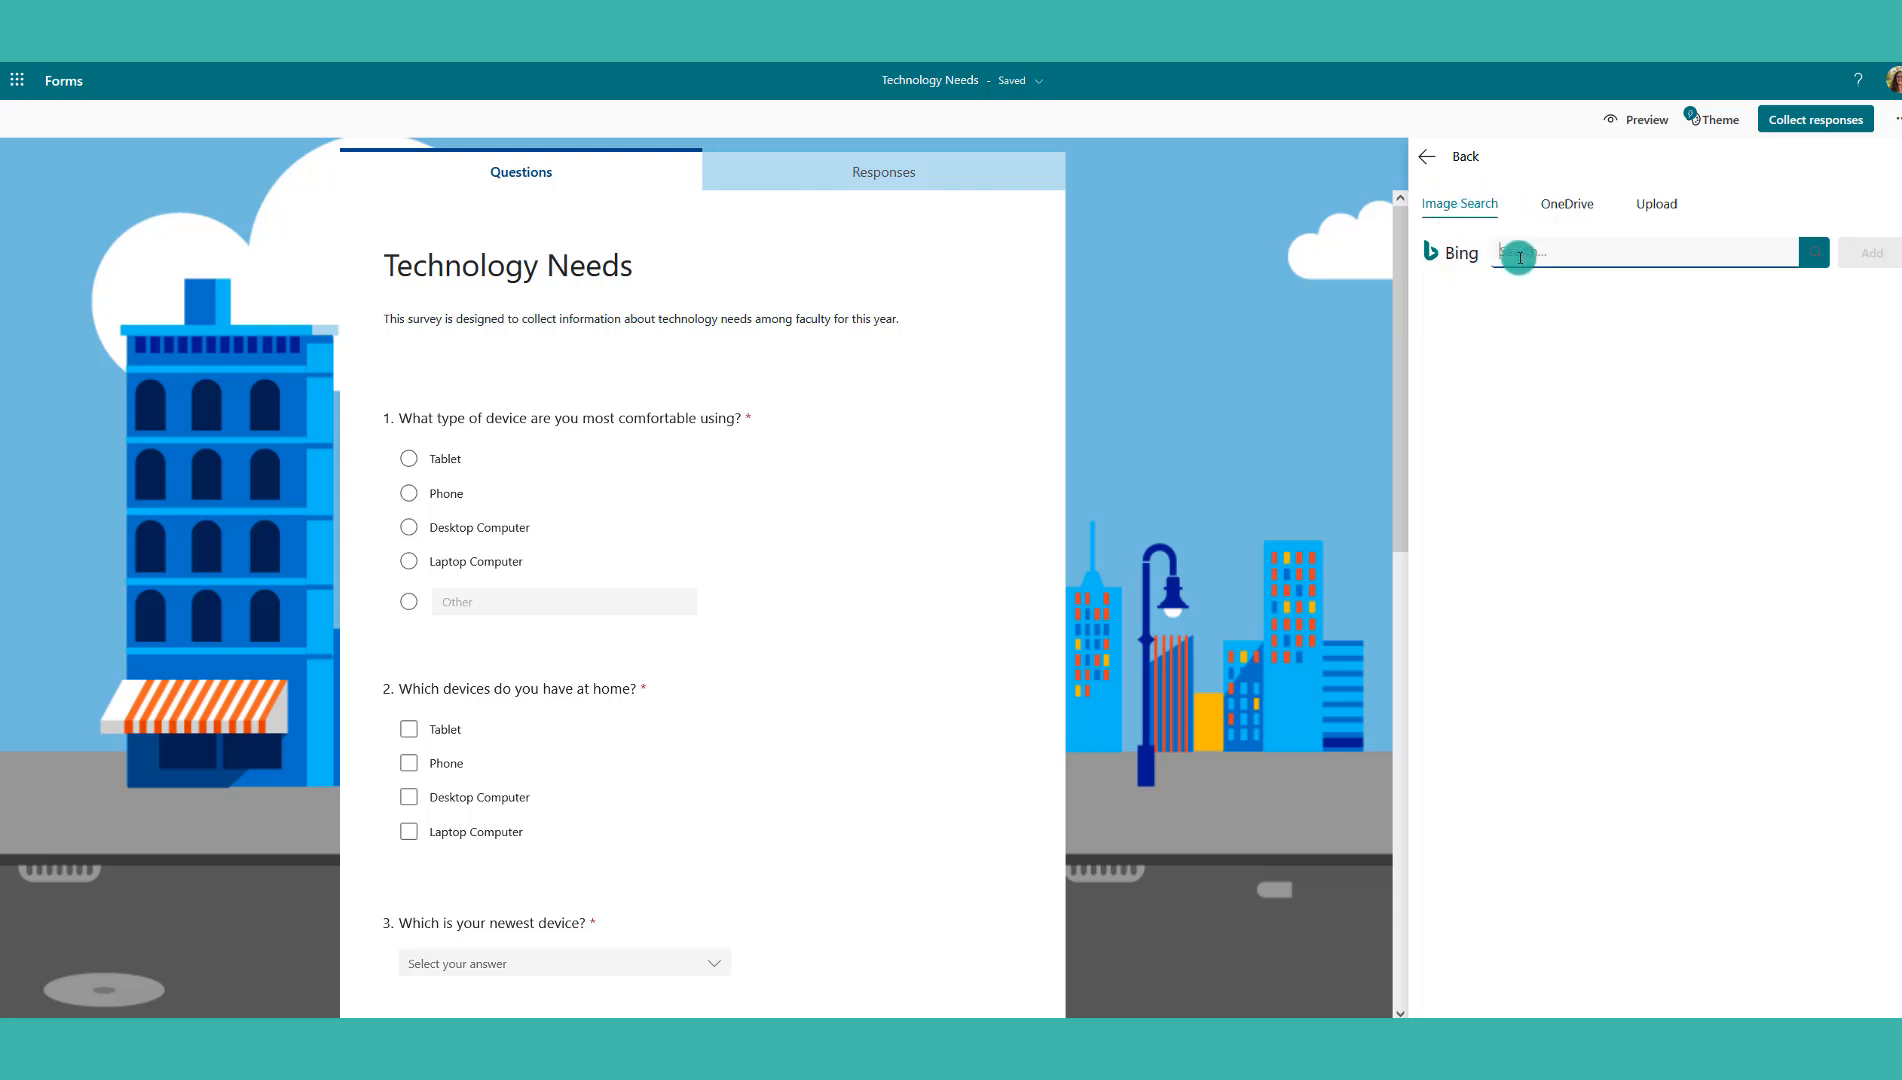
text(technology)
key(Return)
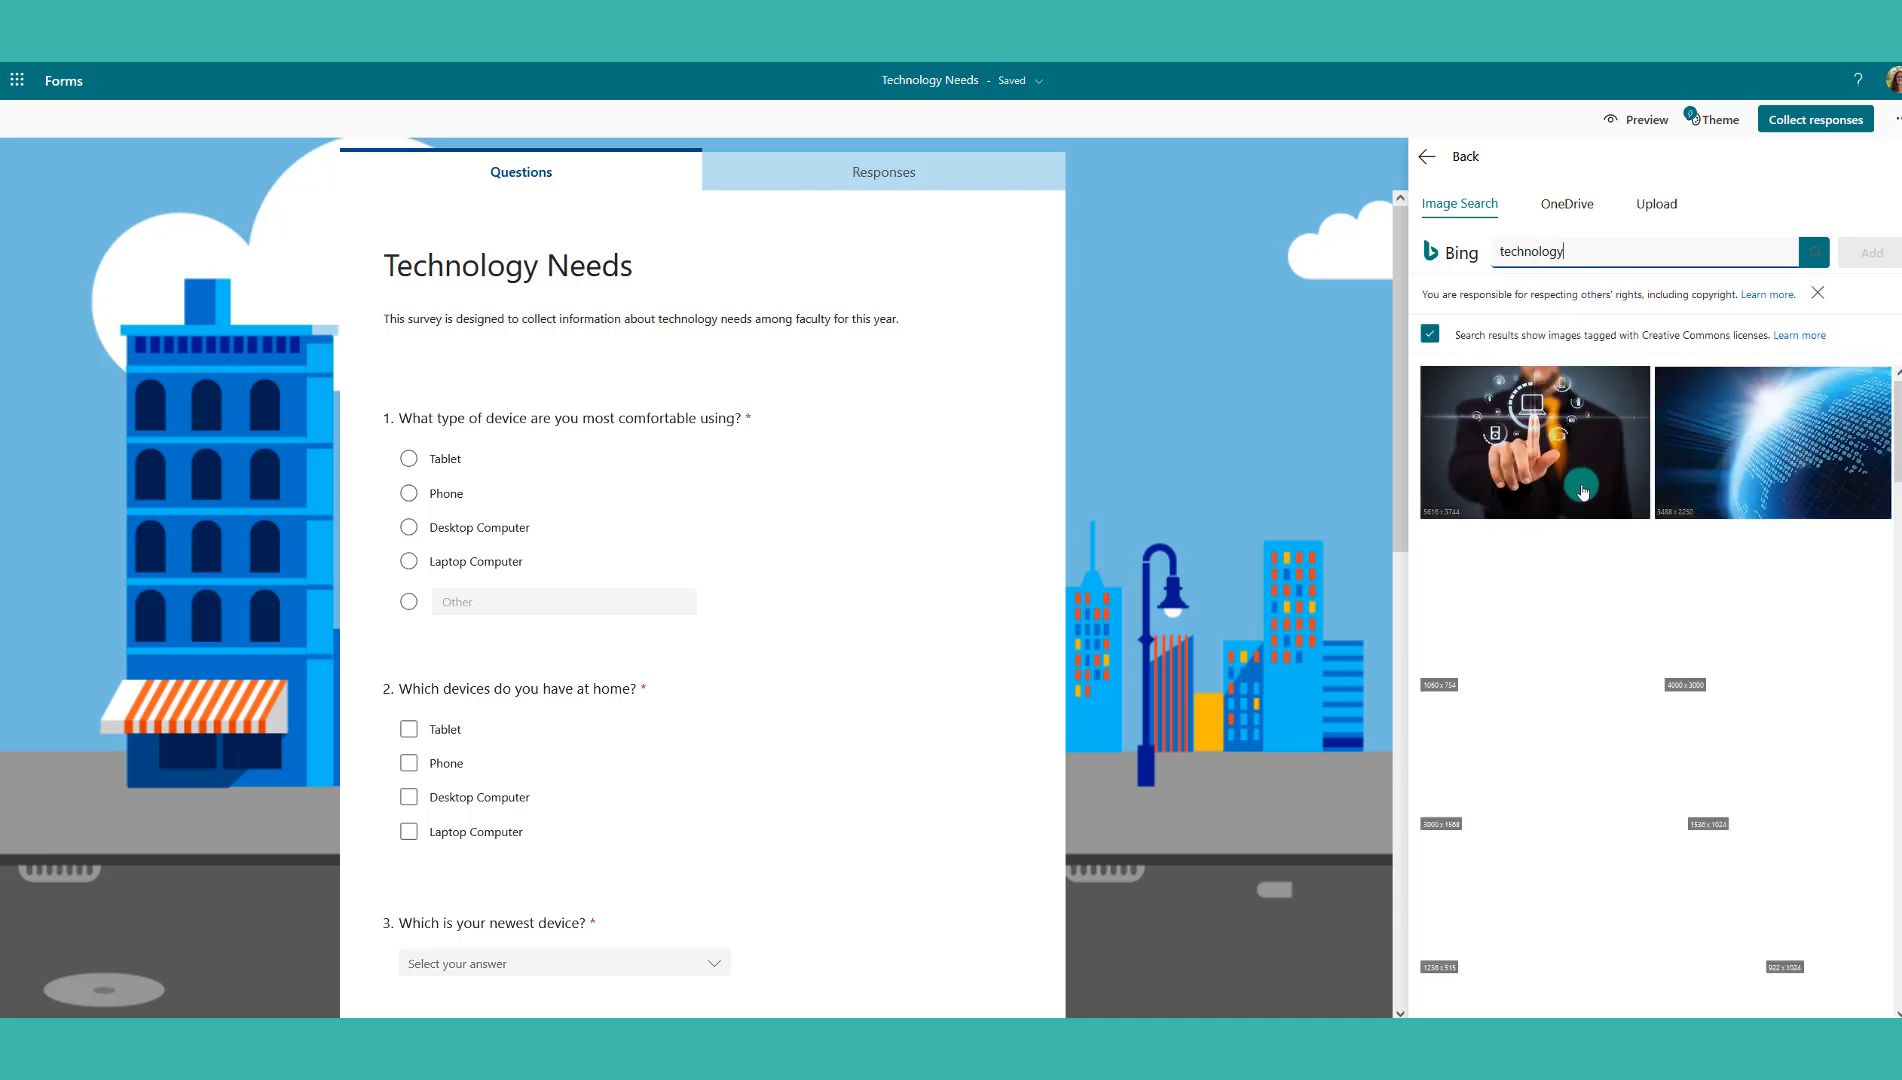
scroll(1714, 447, down, 1)
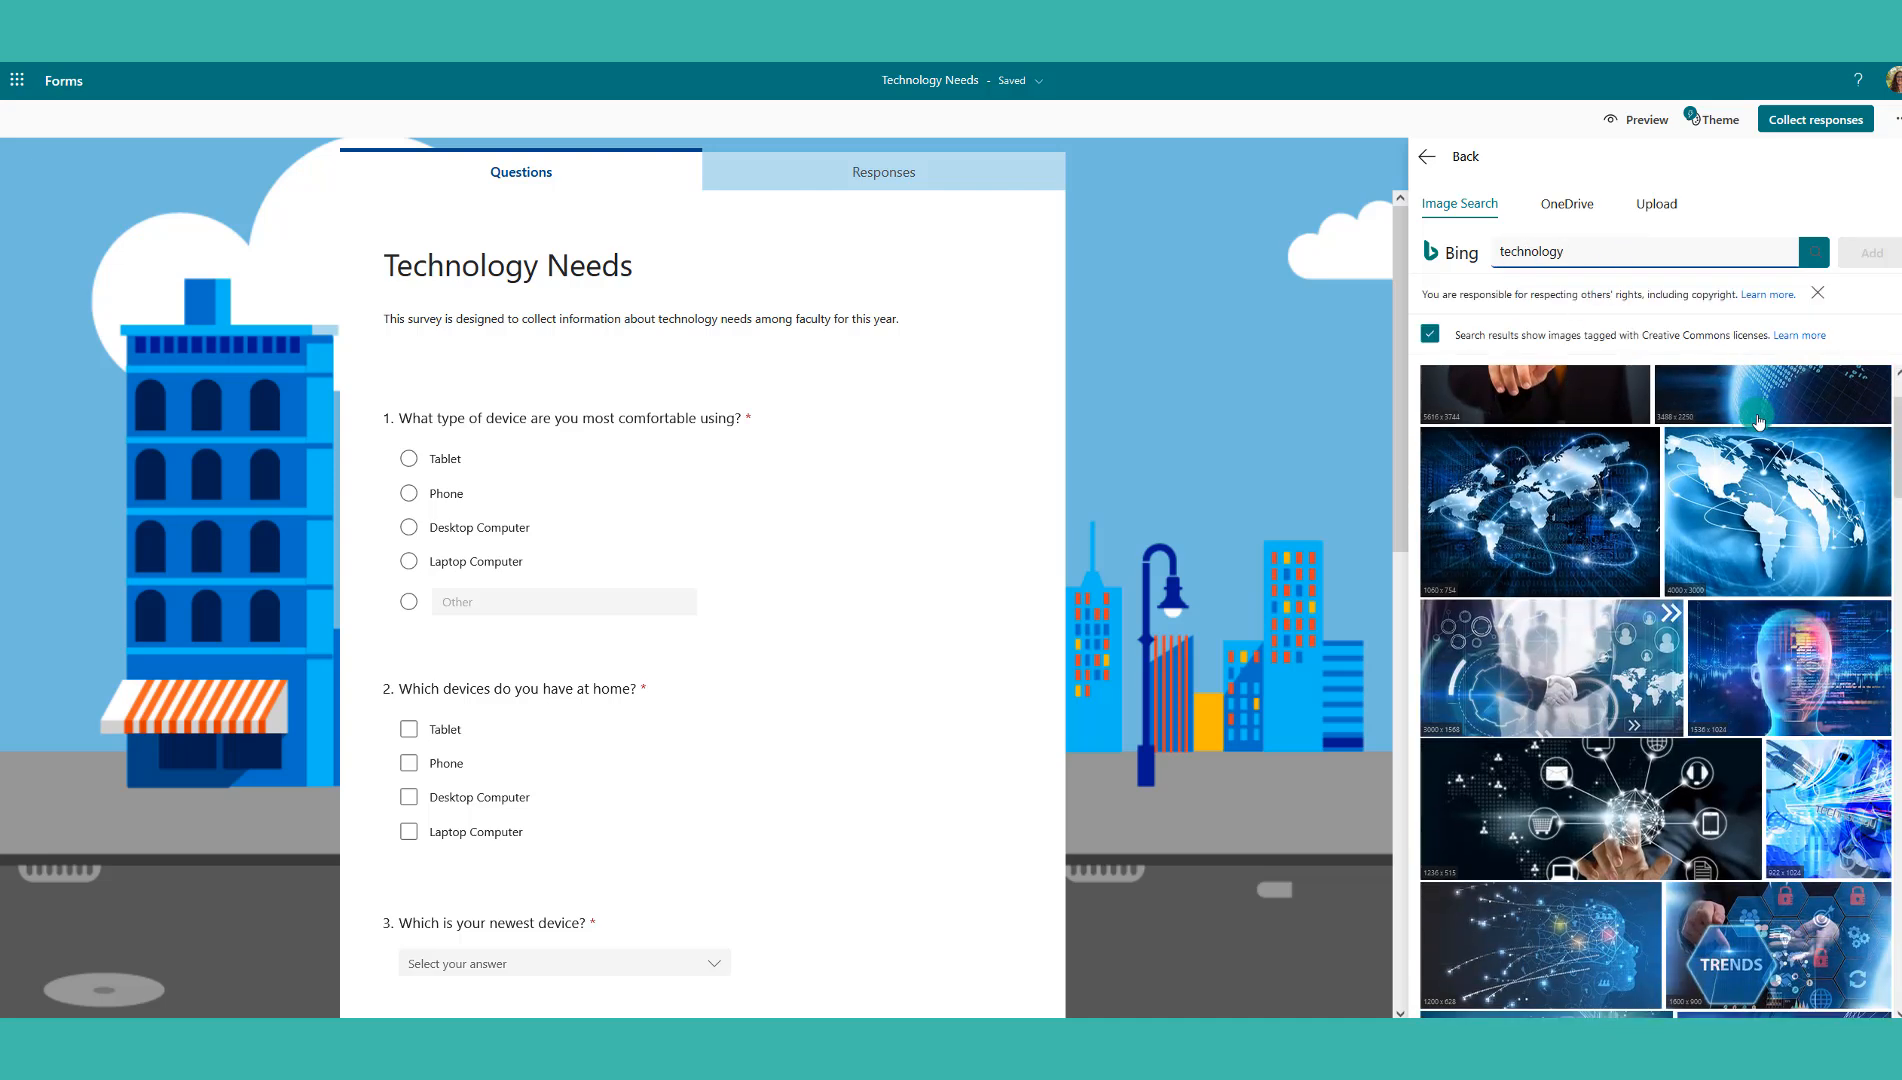
click(1738, 497)
click(1866, 254)
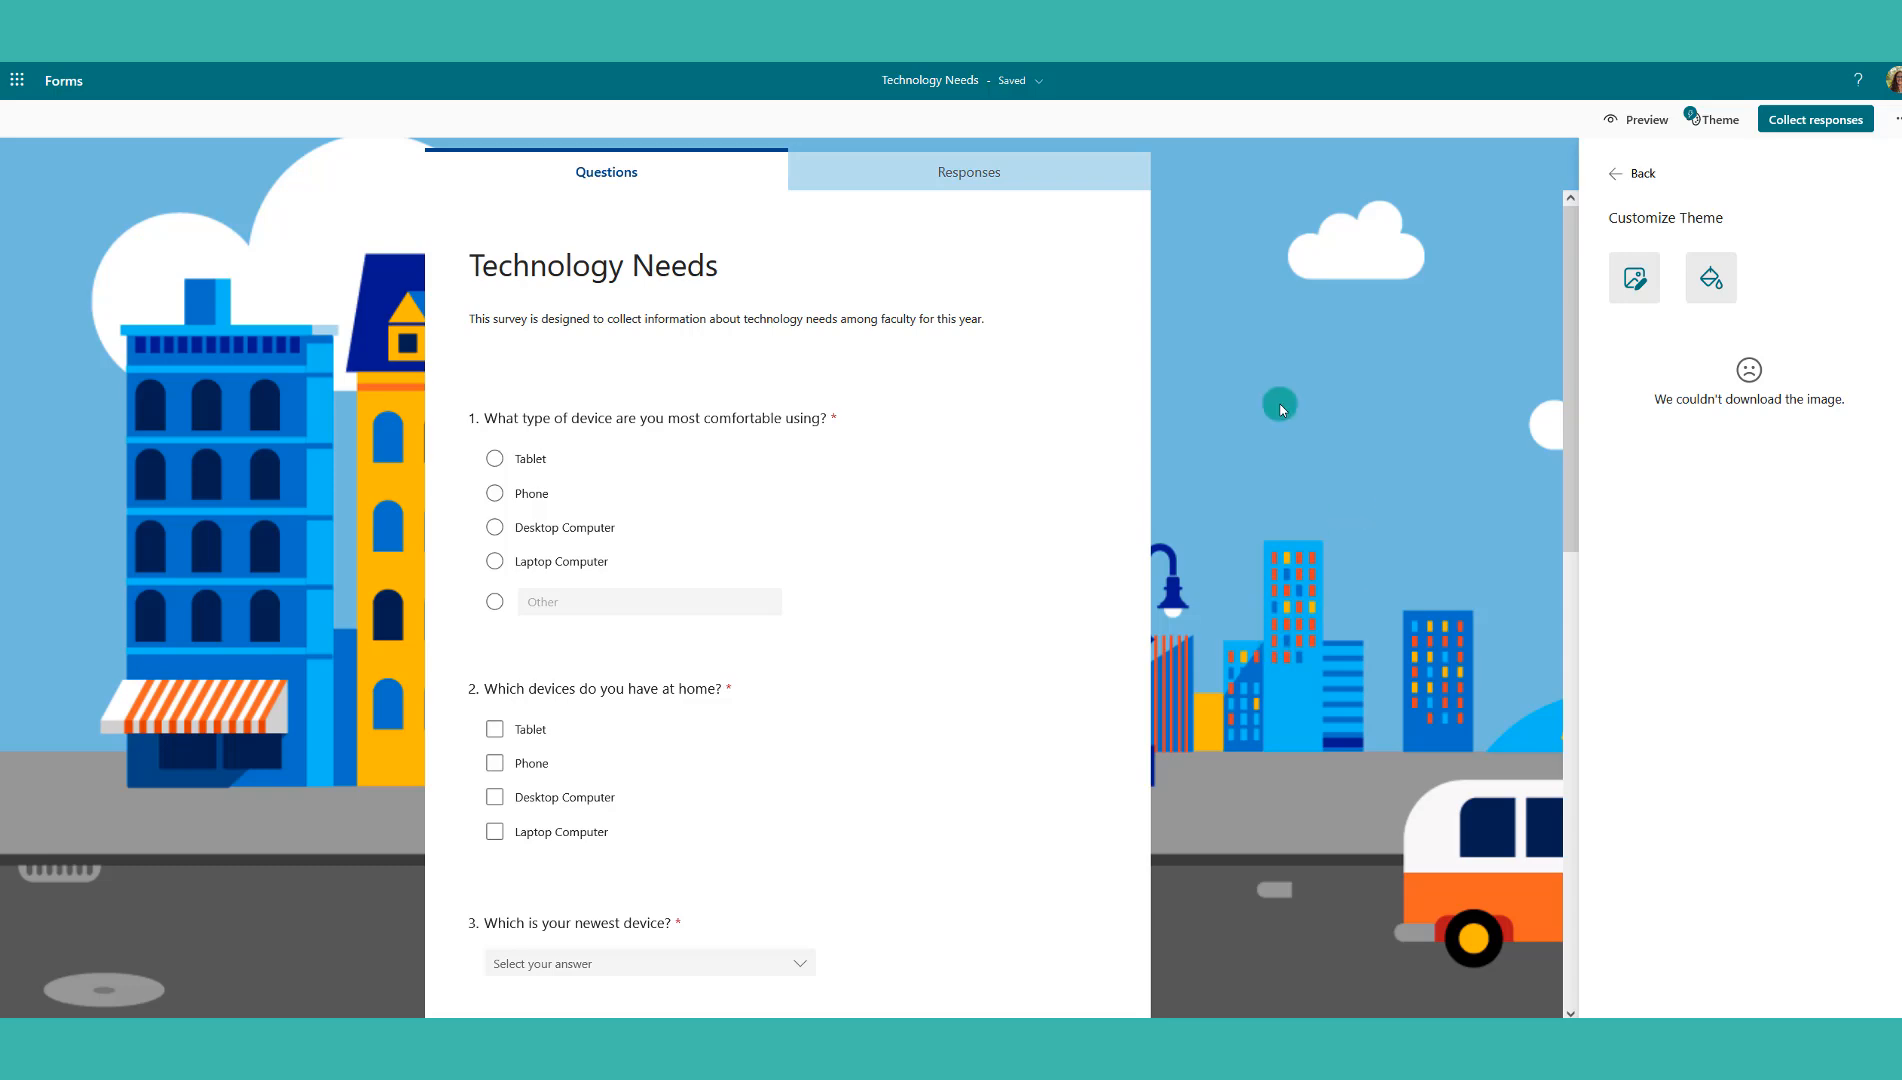
click(1287, 467)
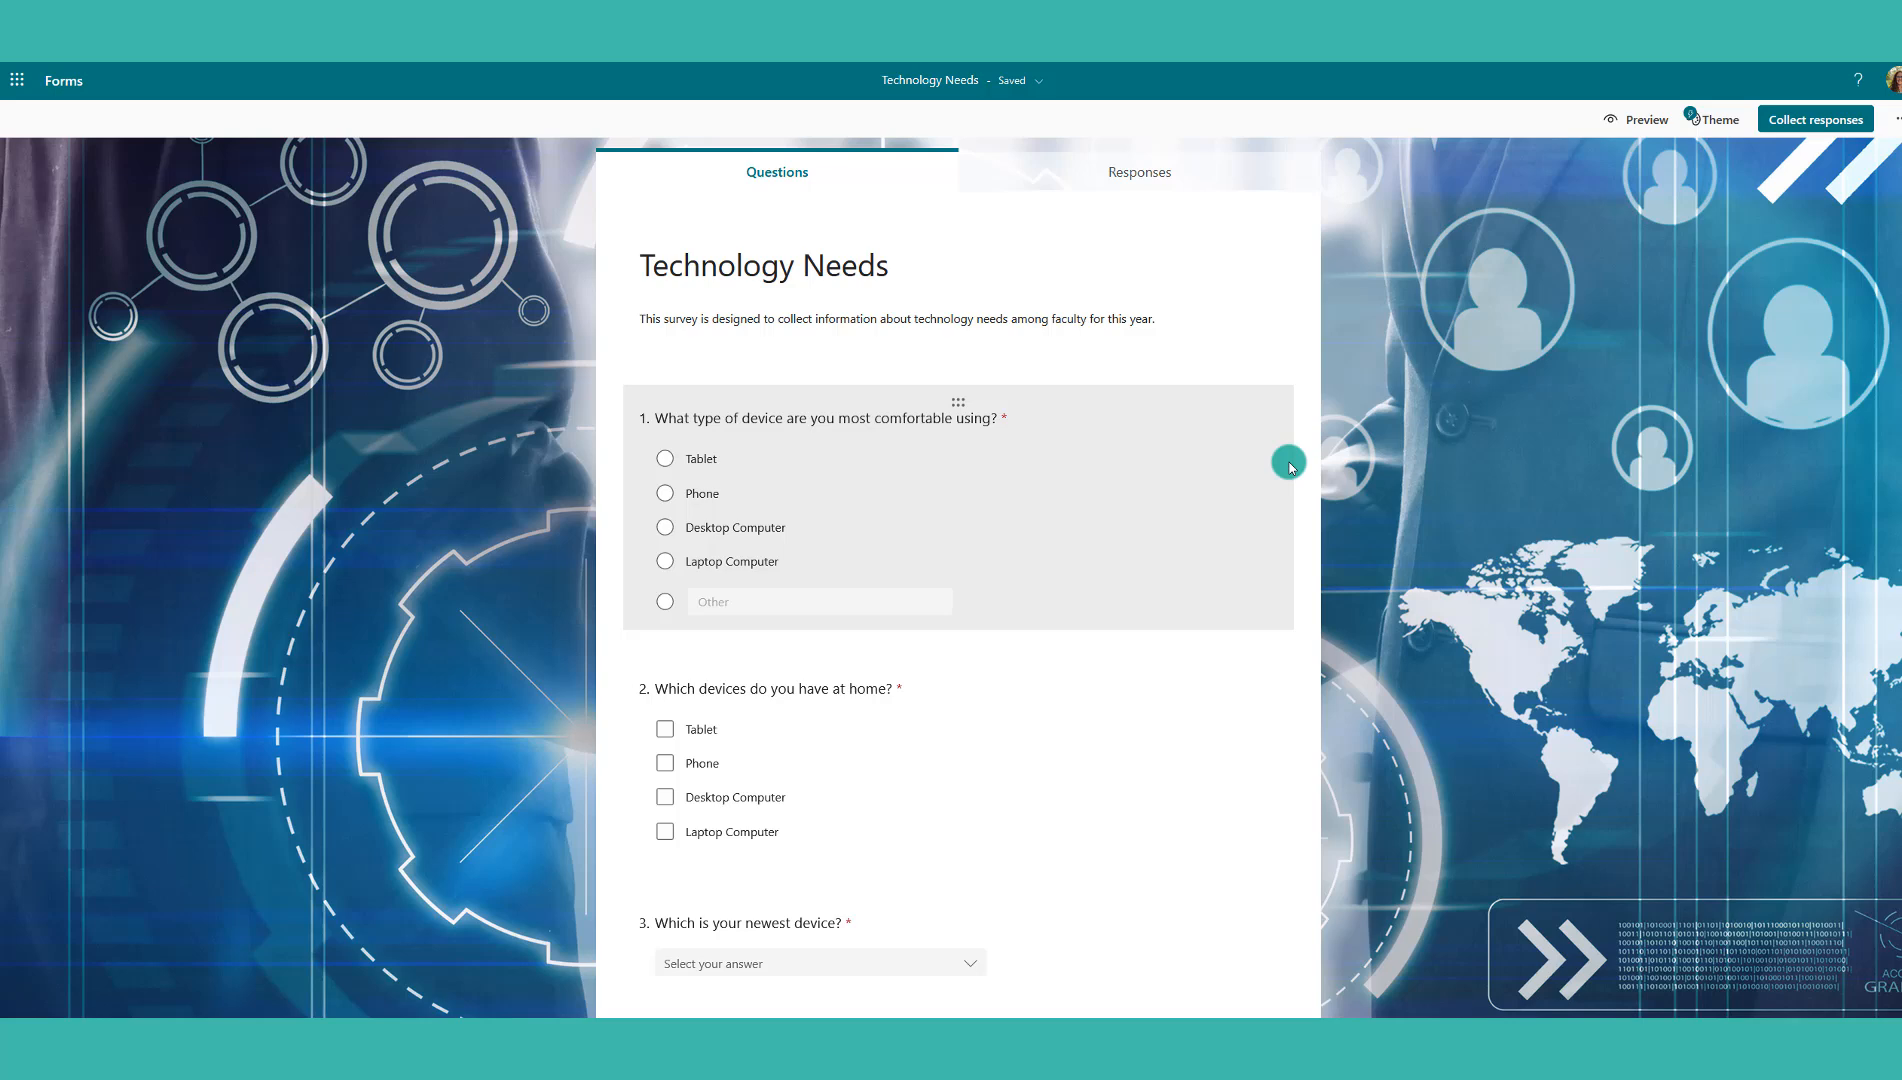
Open the response collection options, restrict responses to specific people in the organization, and add one colleague by name
click(1808, 121)
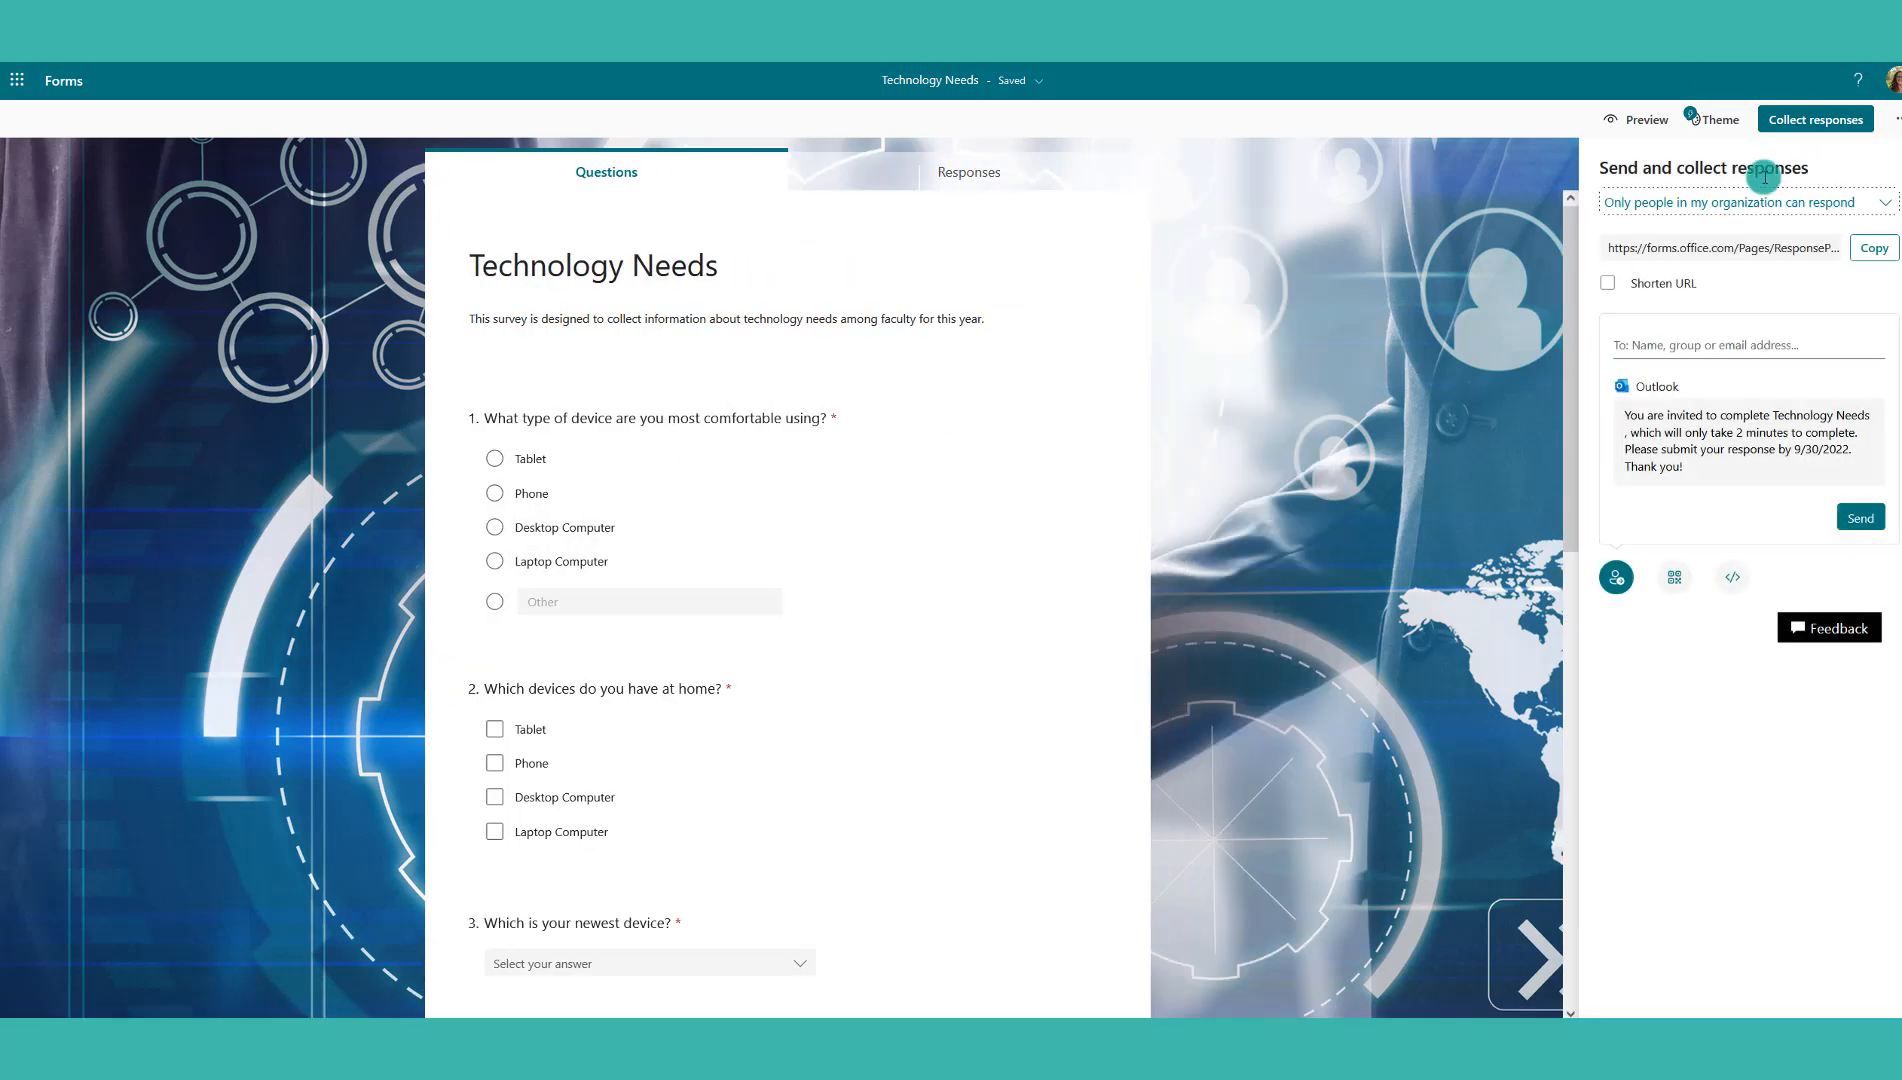
click(1621, 209)
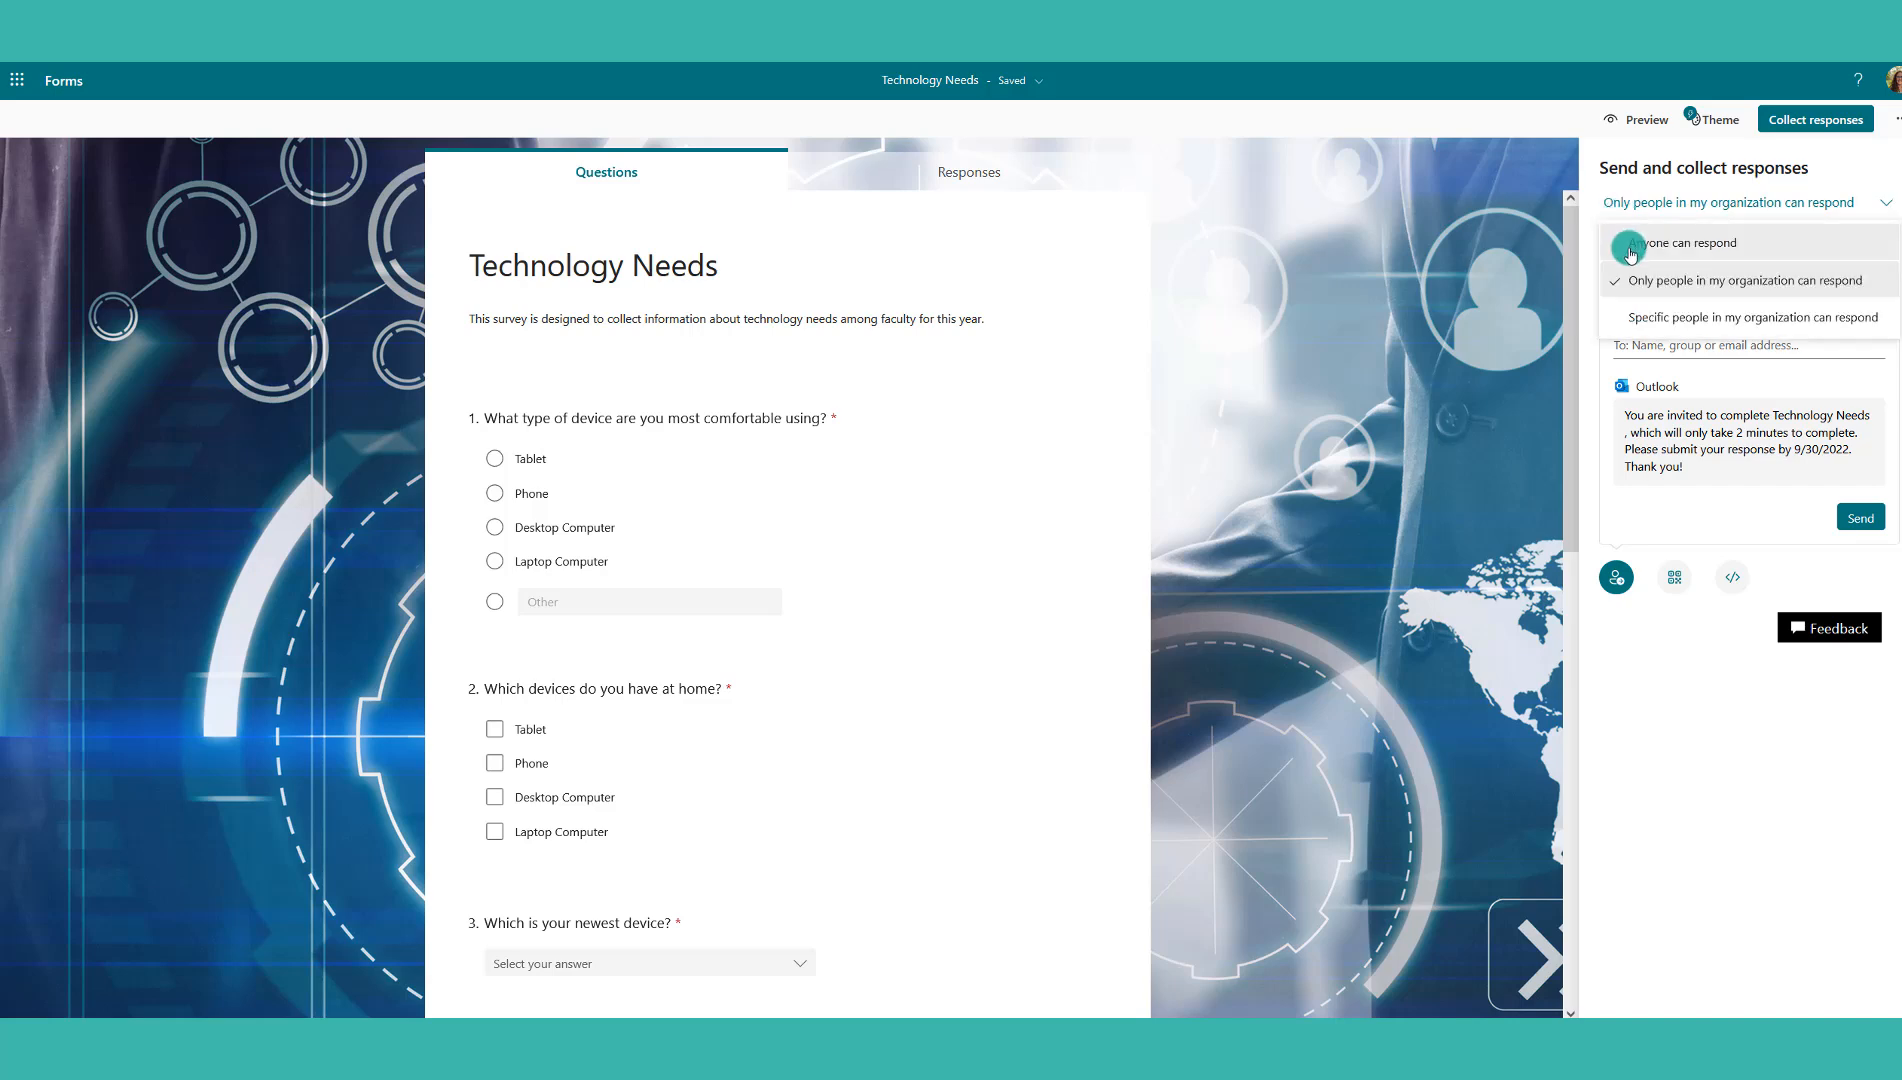
click(1660, 320)
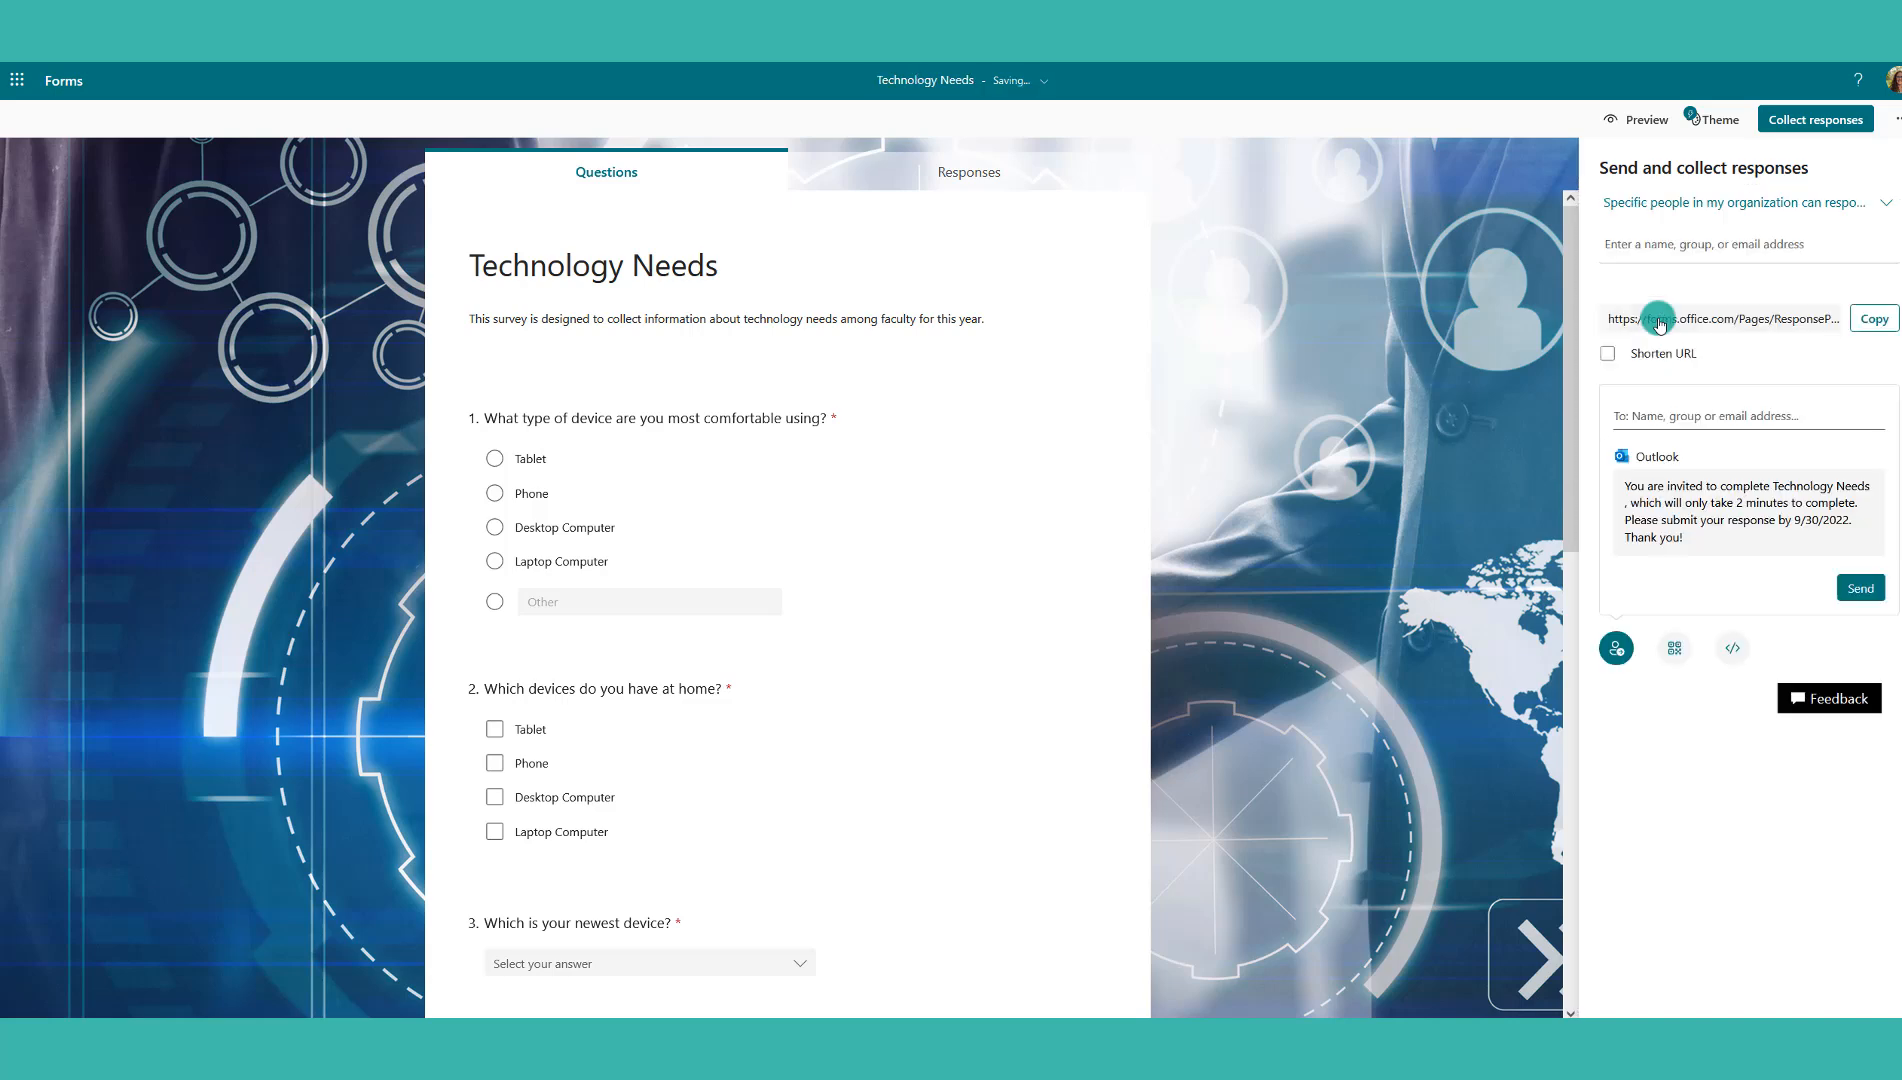
click(1688, 244)
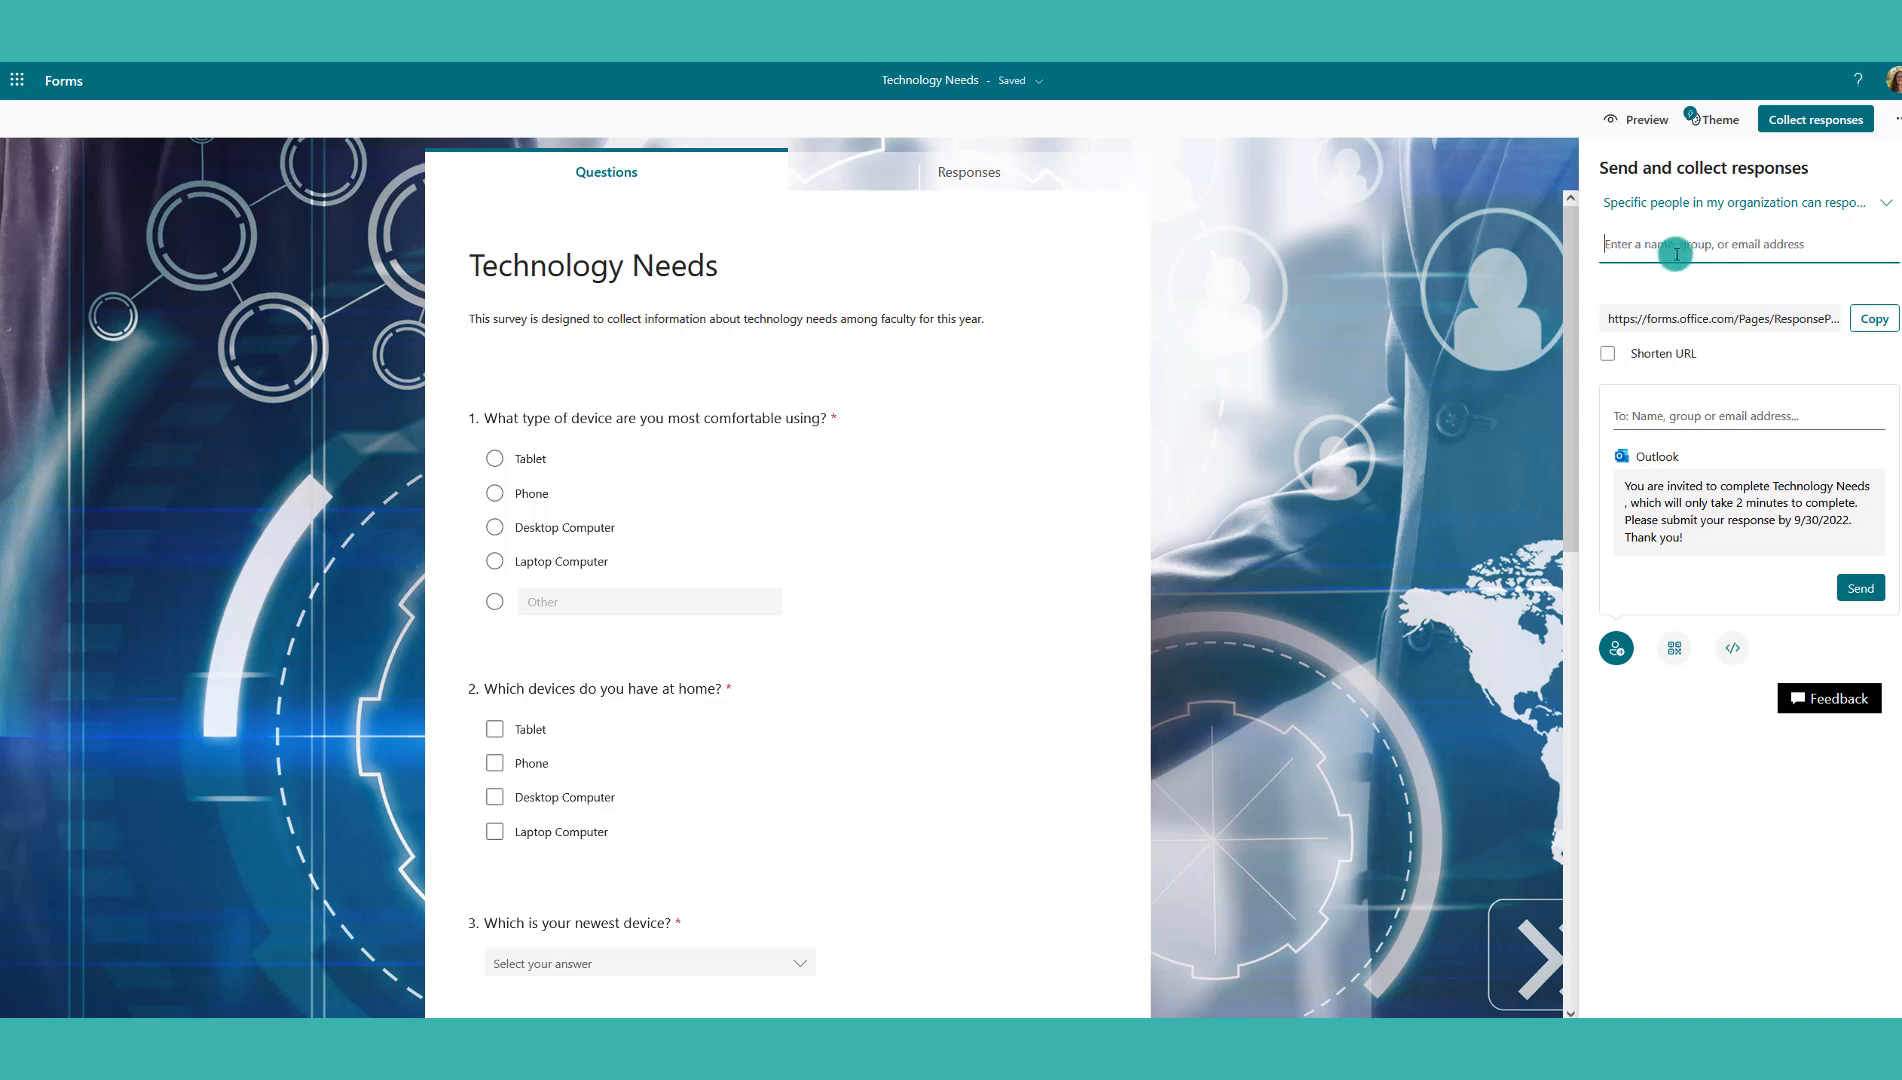
text(hurse)
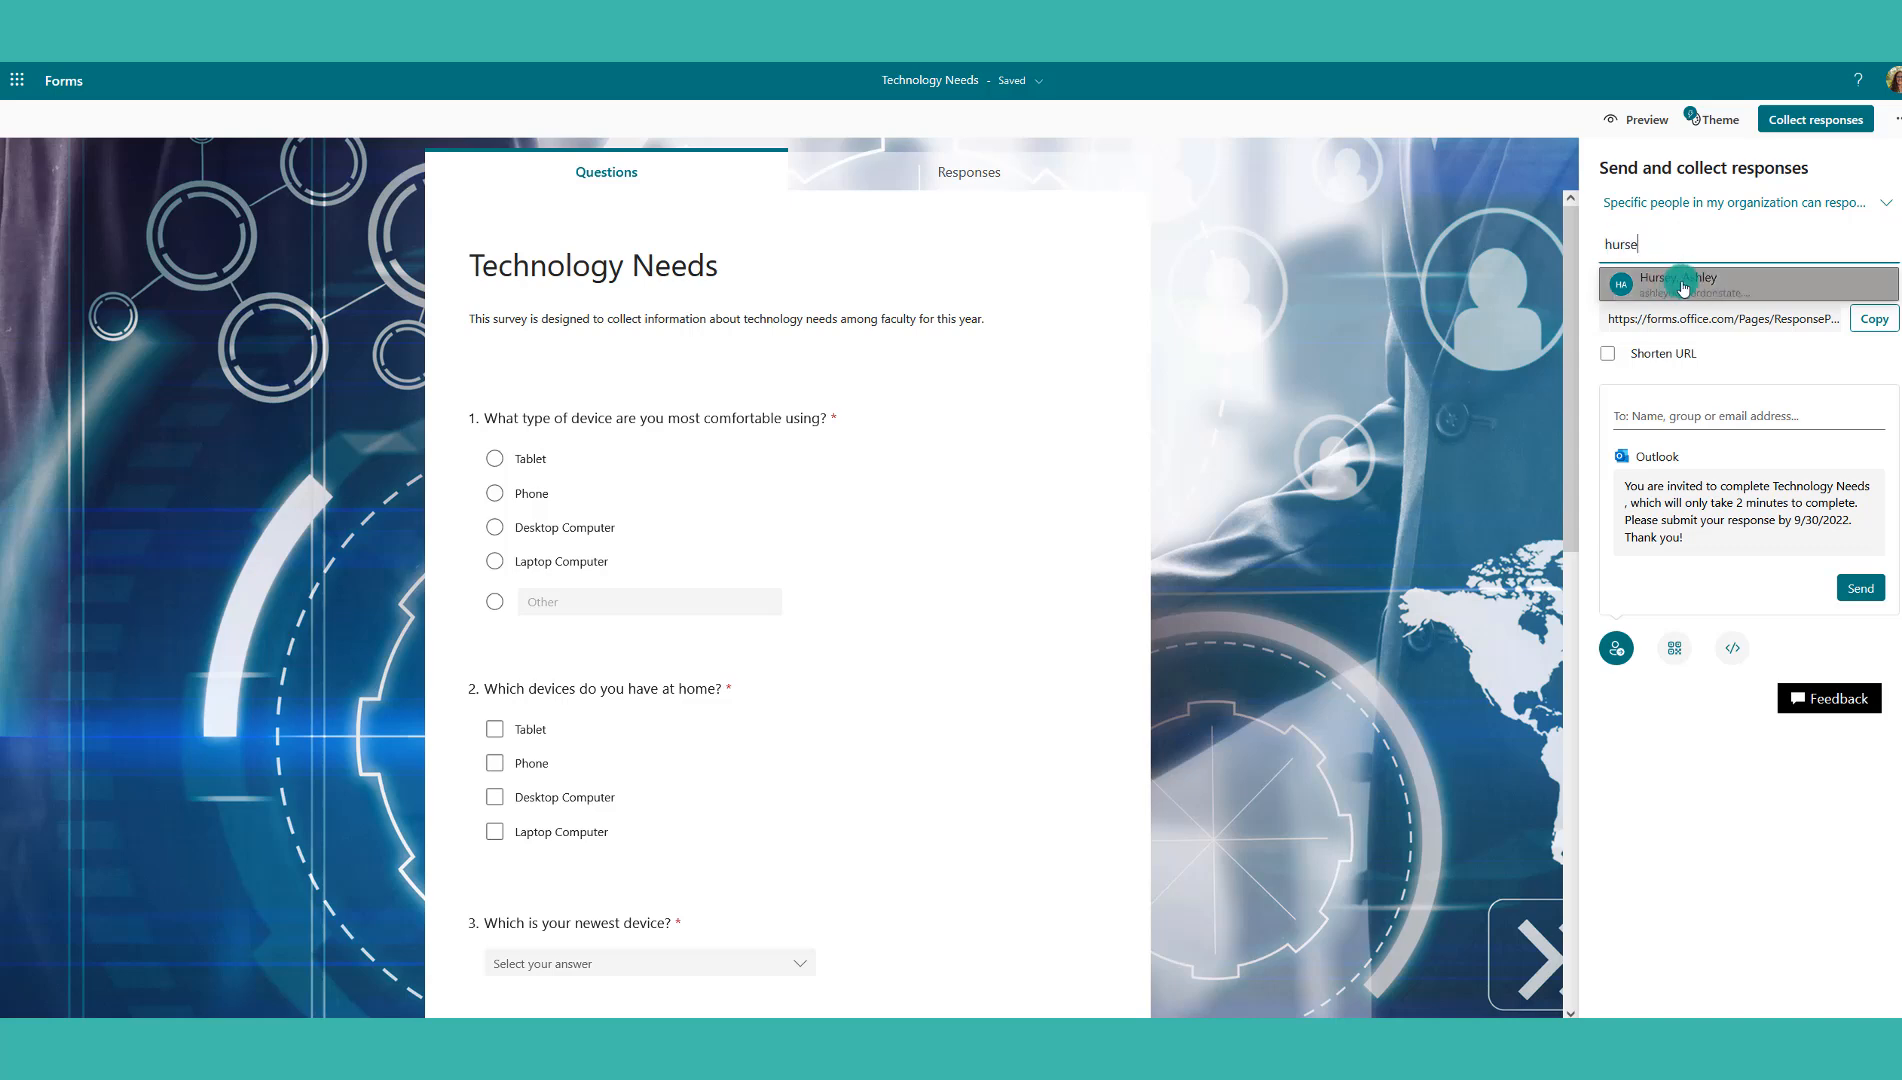
click(1684, 287)
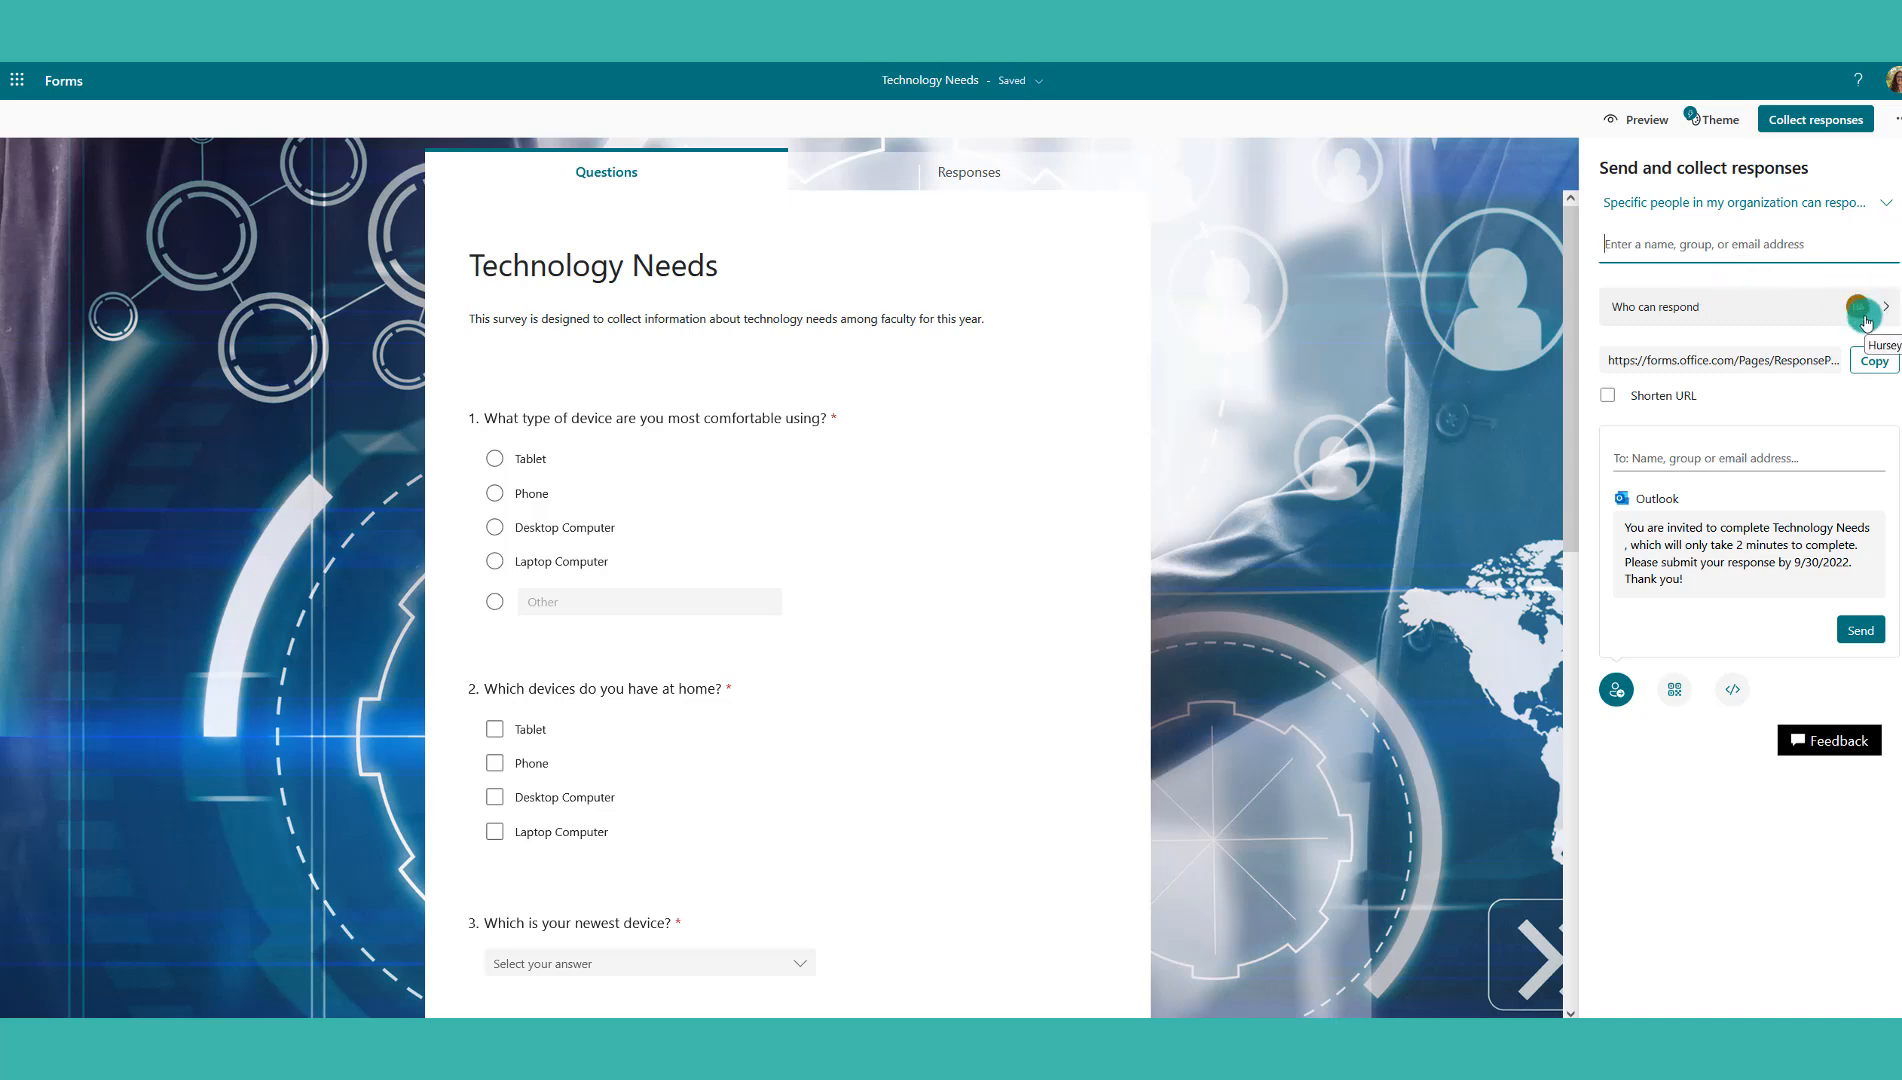
Shorten the form's response URL and copy the link
click(1870, 361)
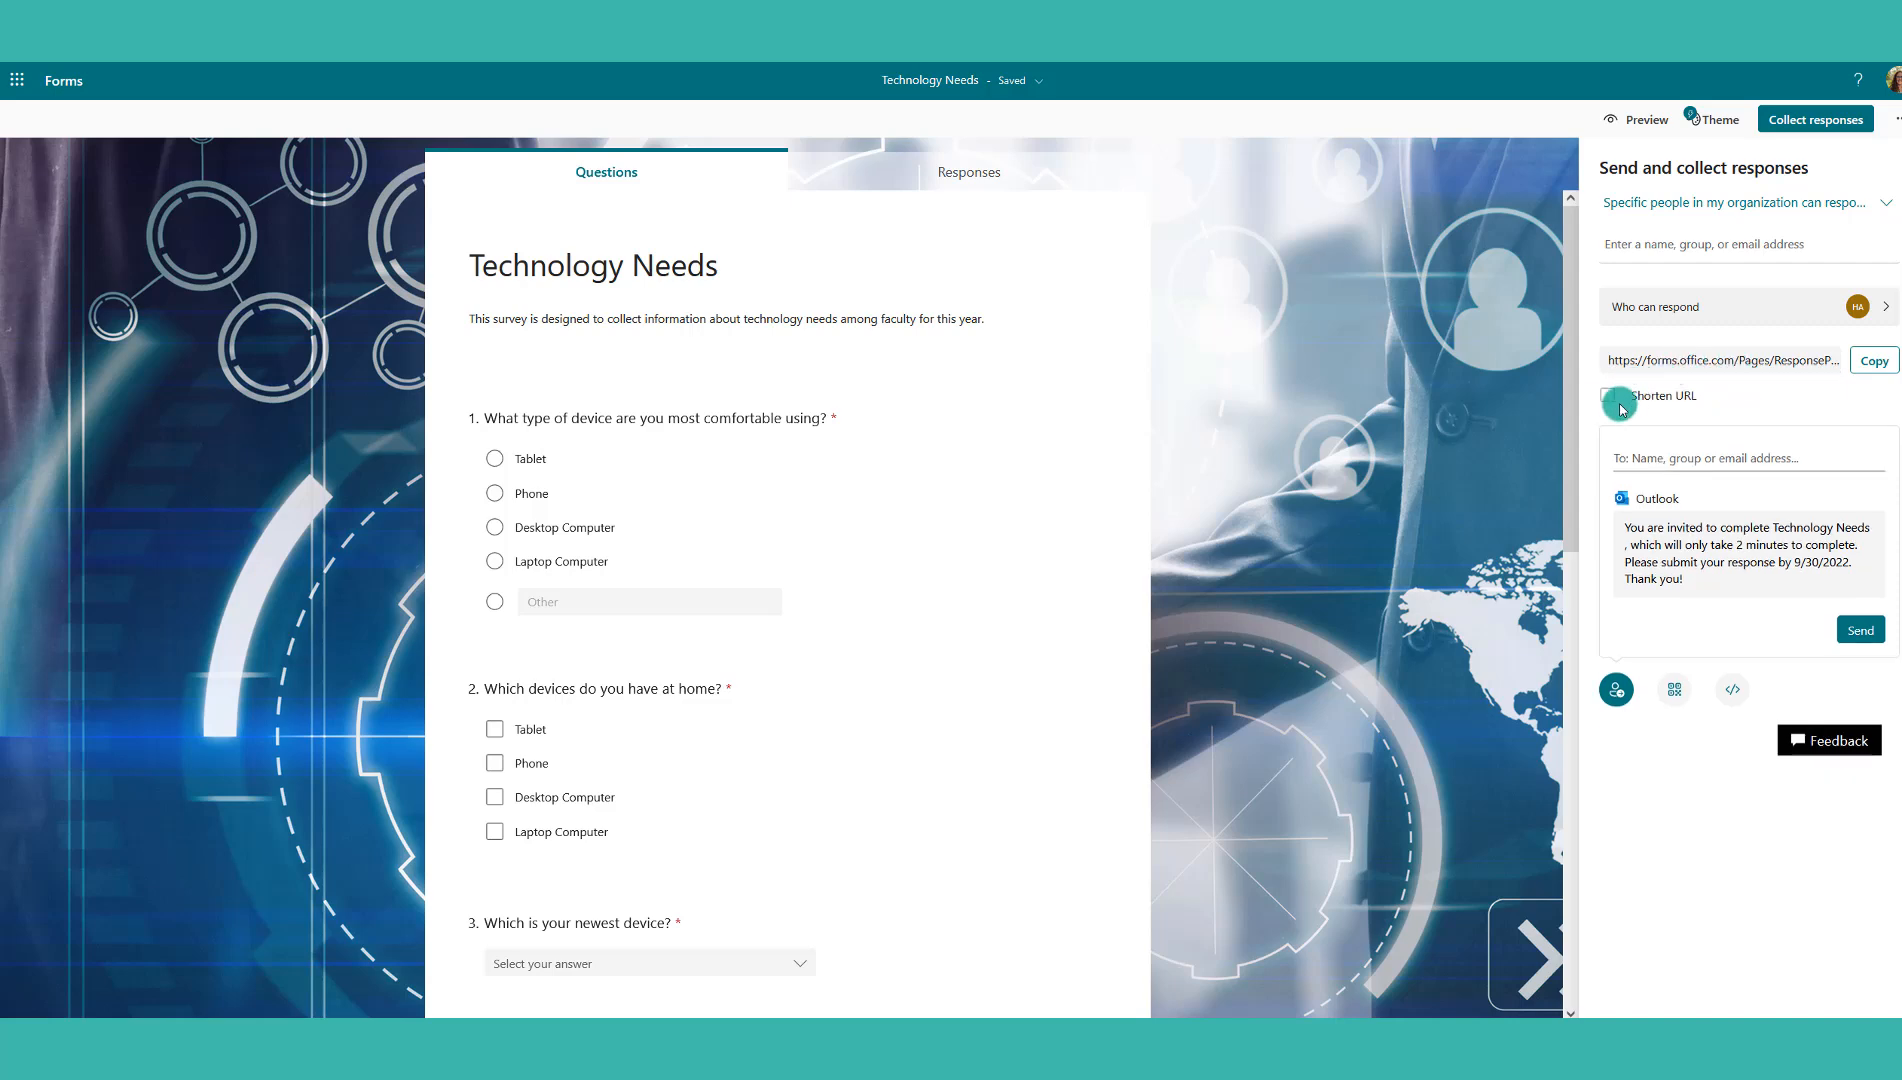
click(1667, 372)
click(1607, 395)
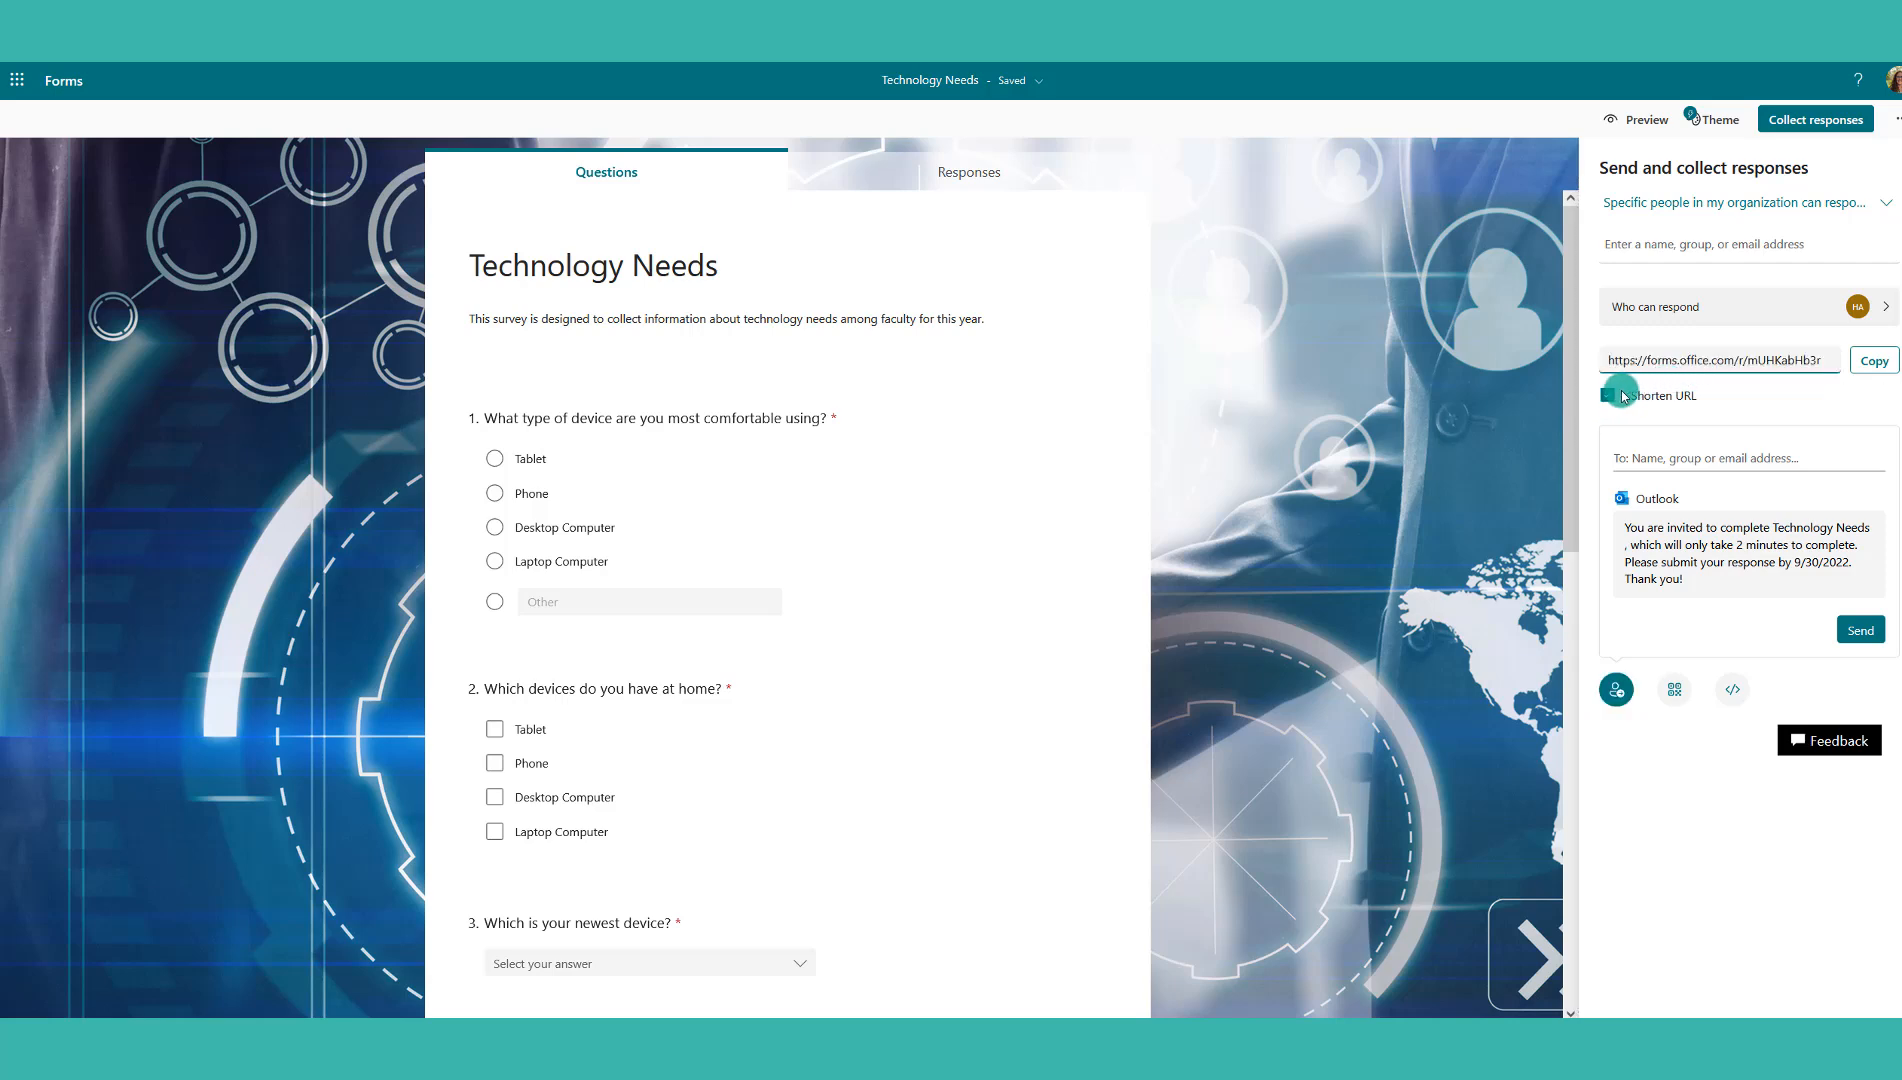
click(1868, 361)
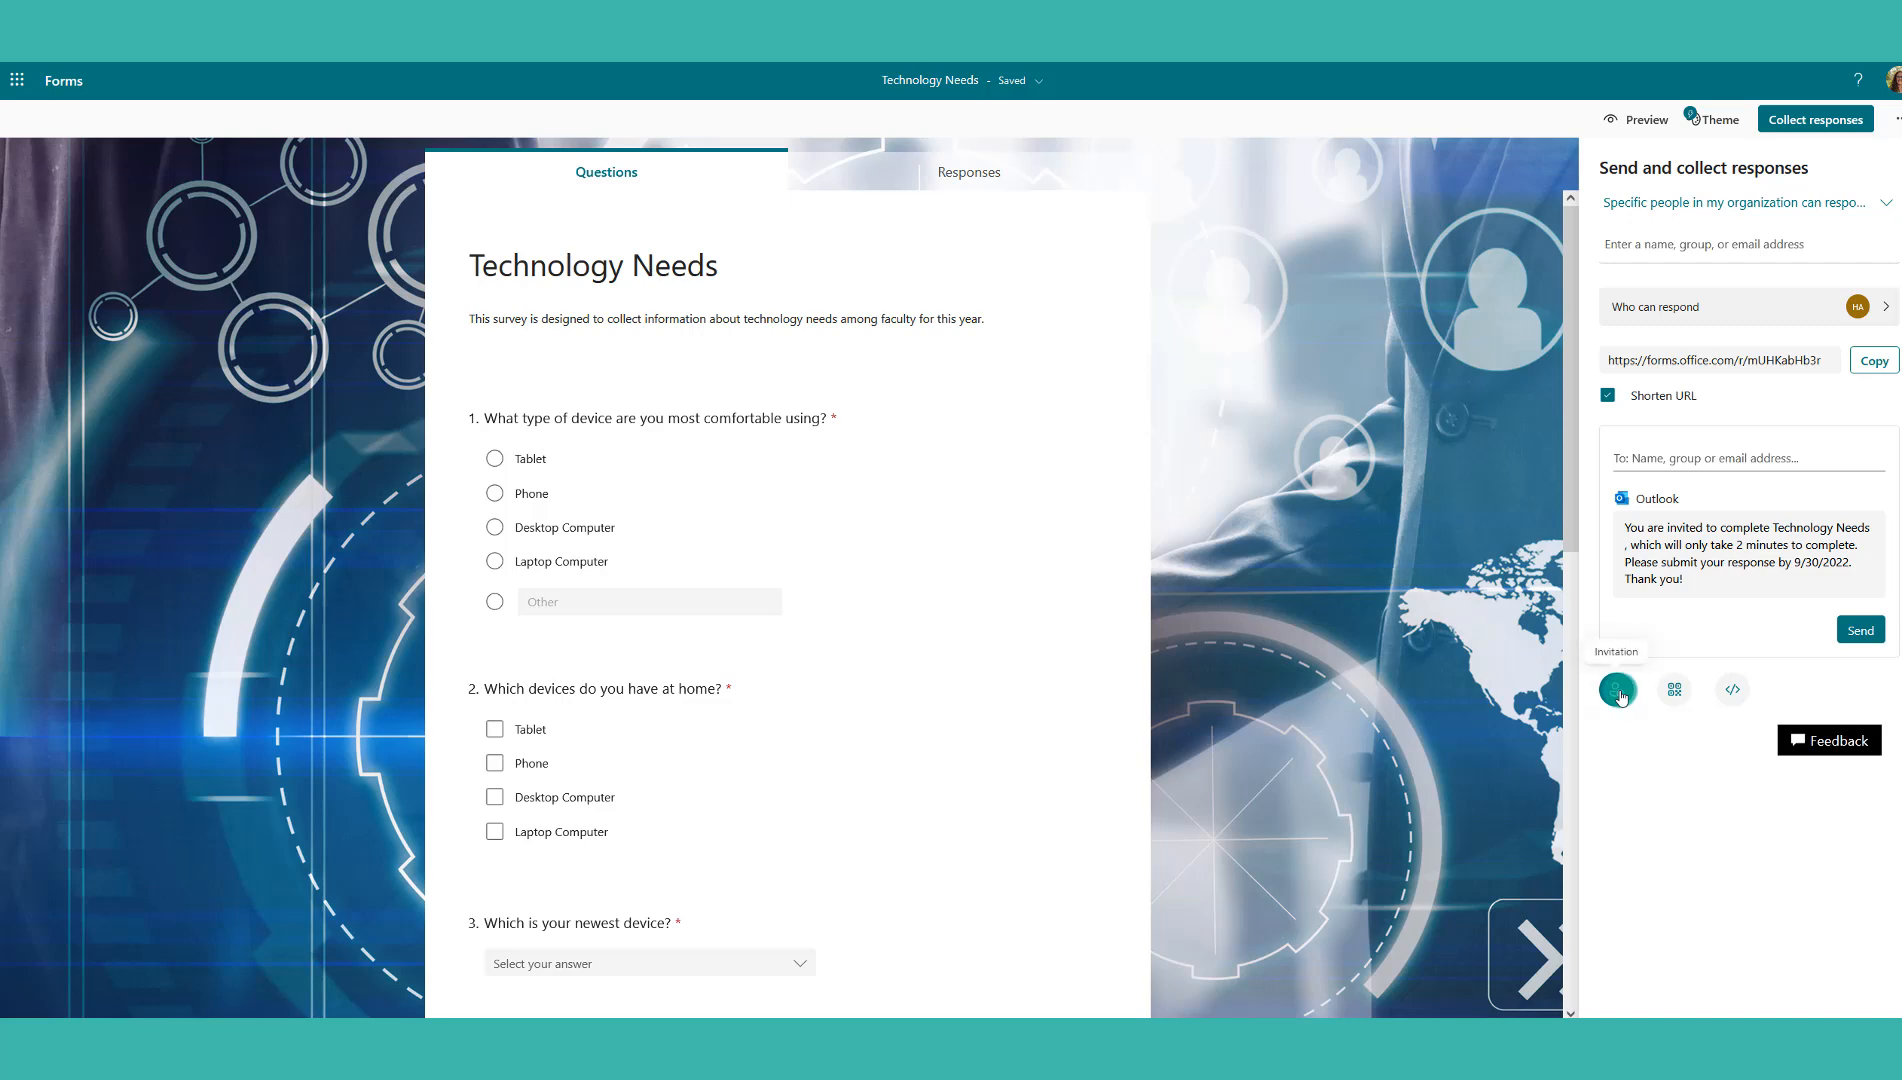
Examine the QR code and web page embed code options for sharing the form
click(1674, 689)
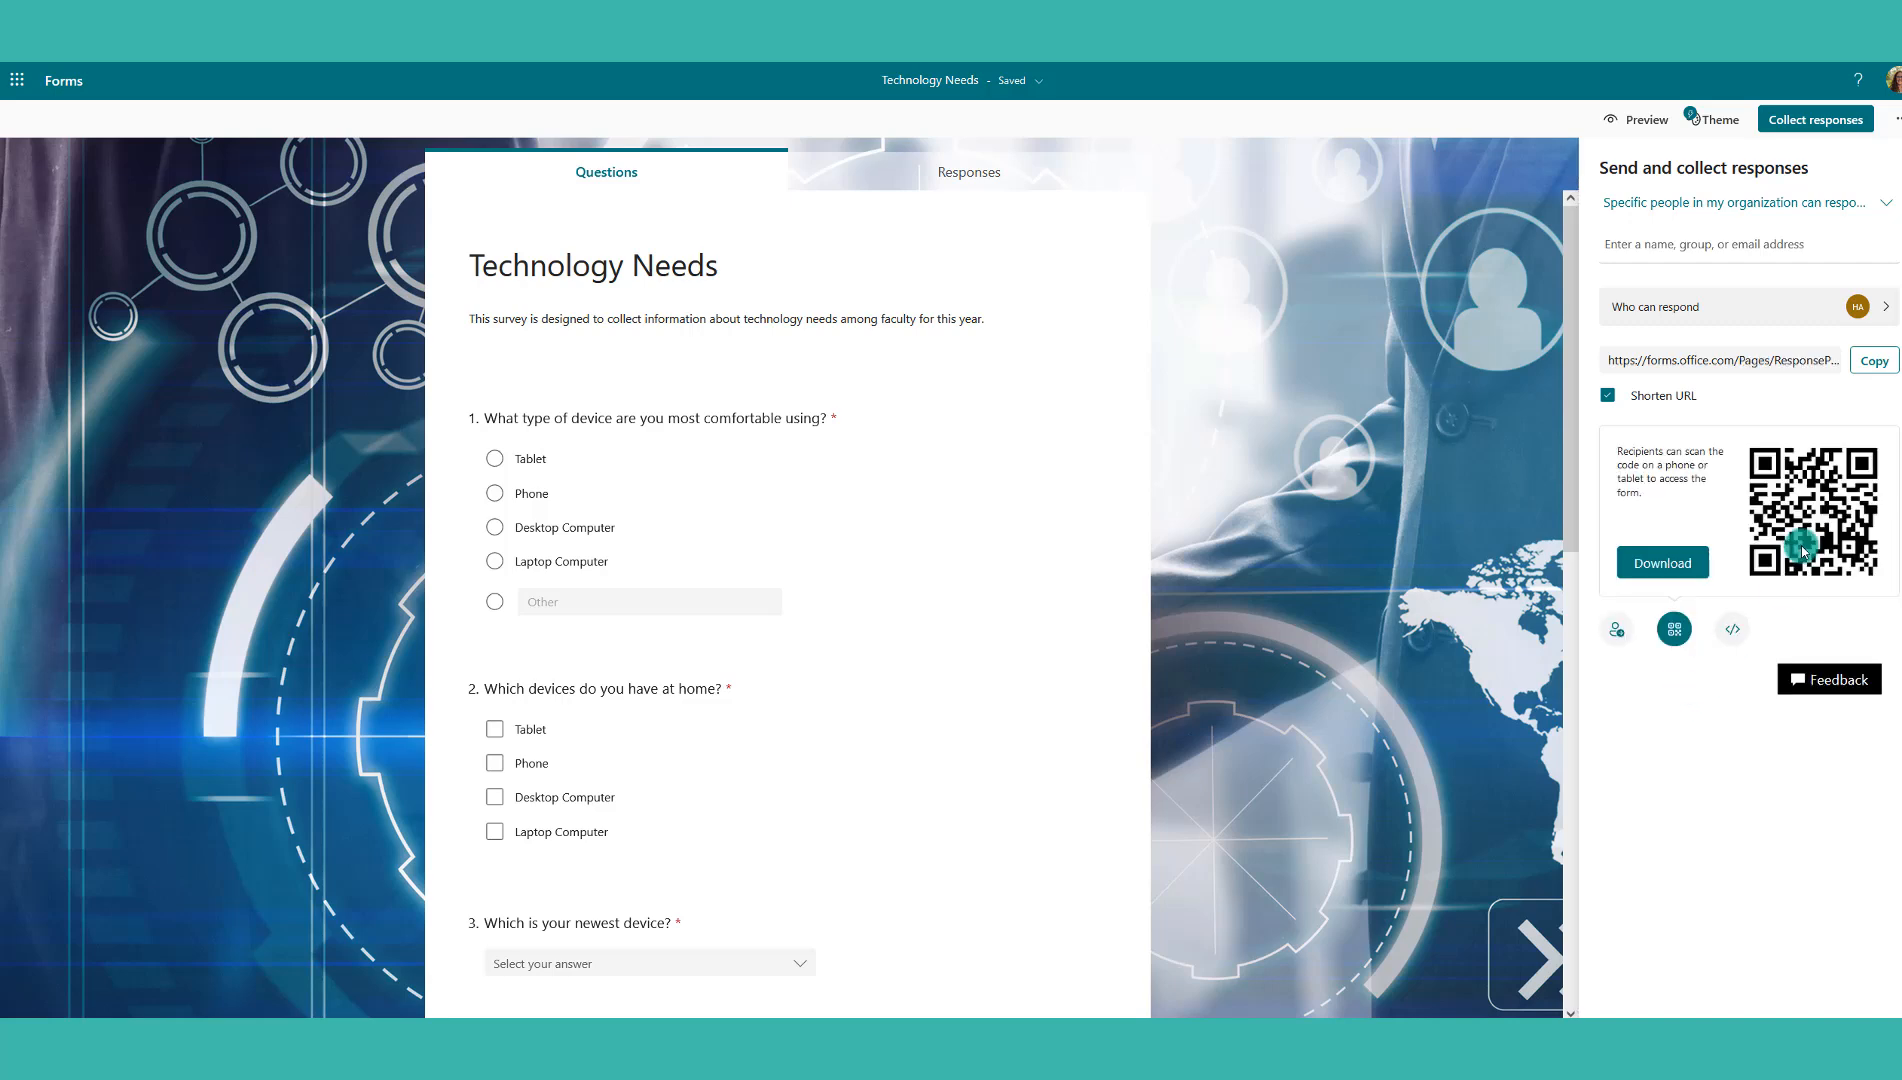
click(1732, 629)
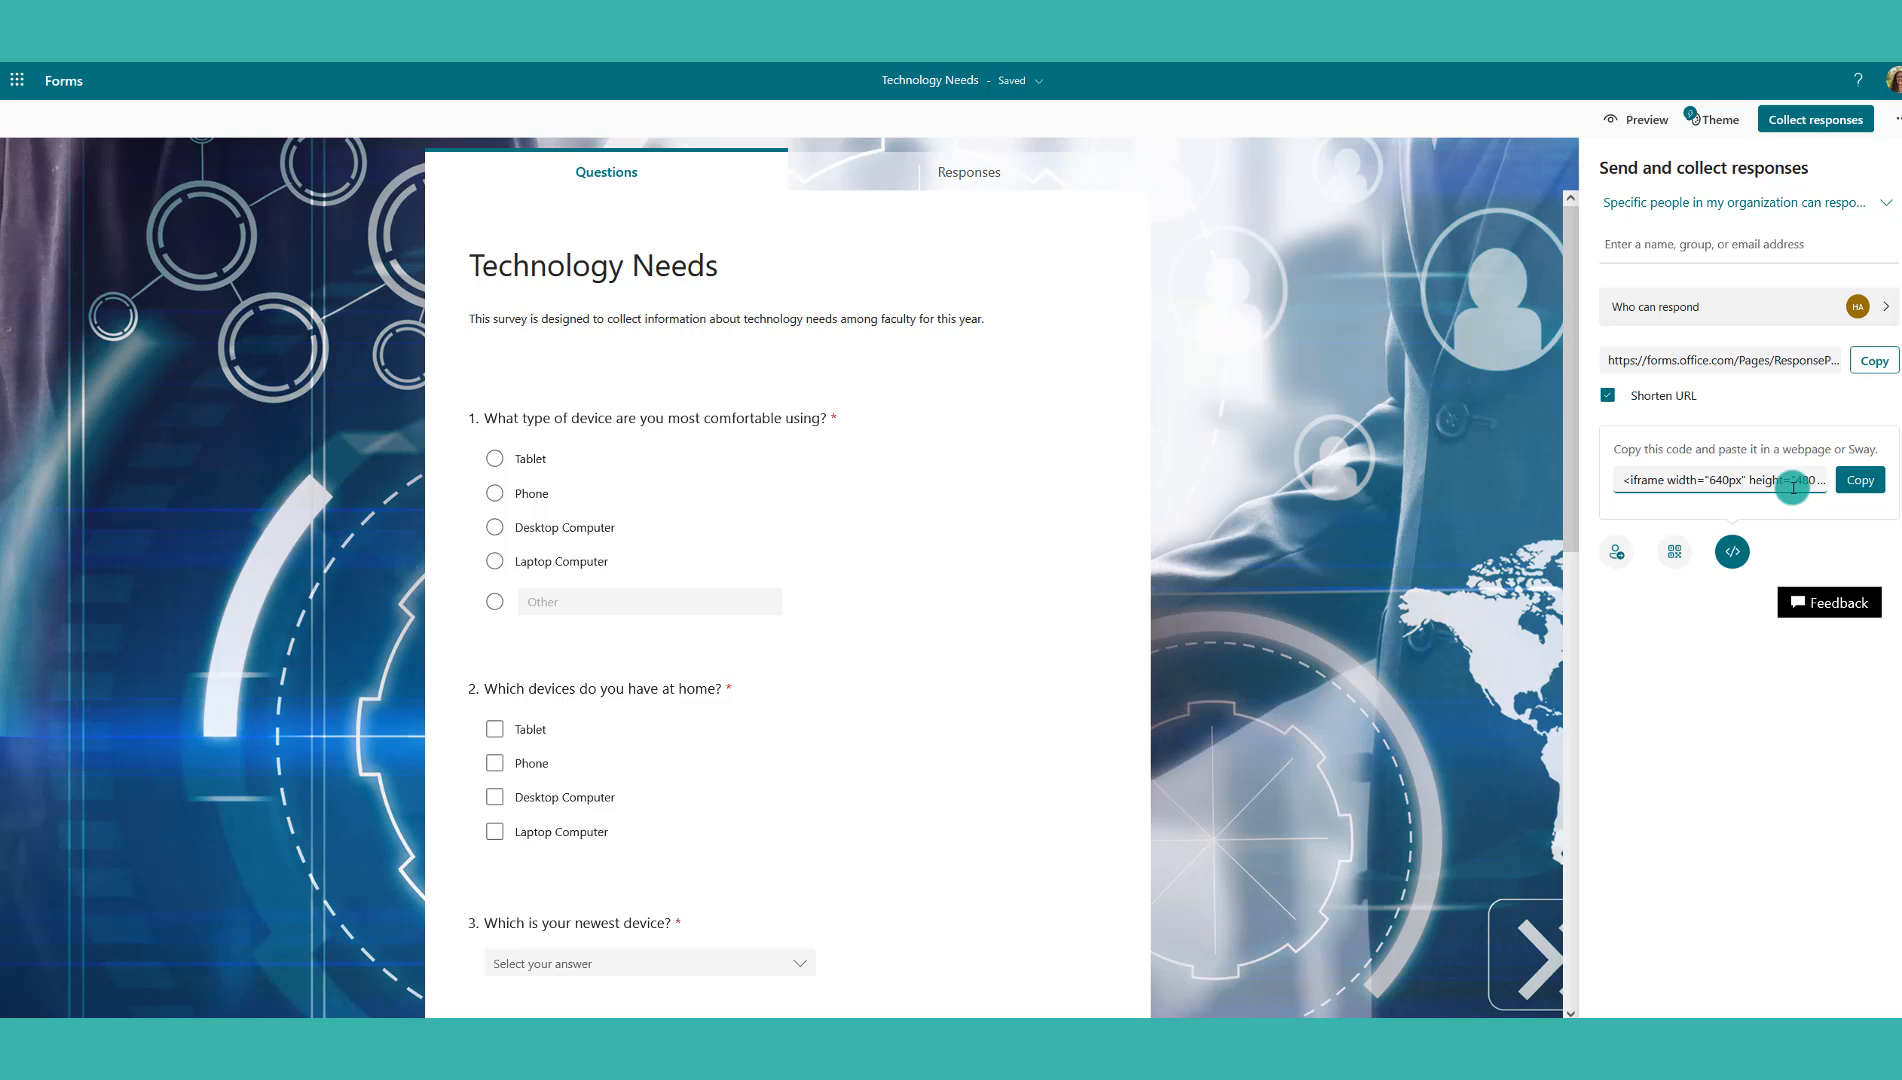
click(1674, 551)
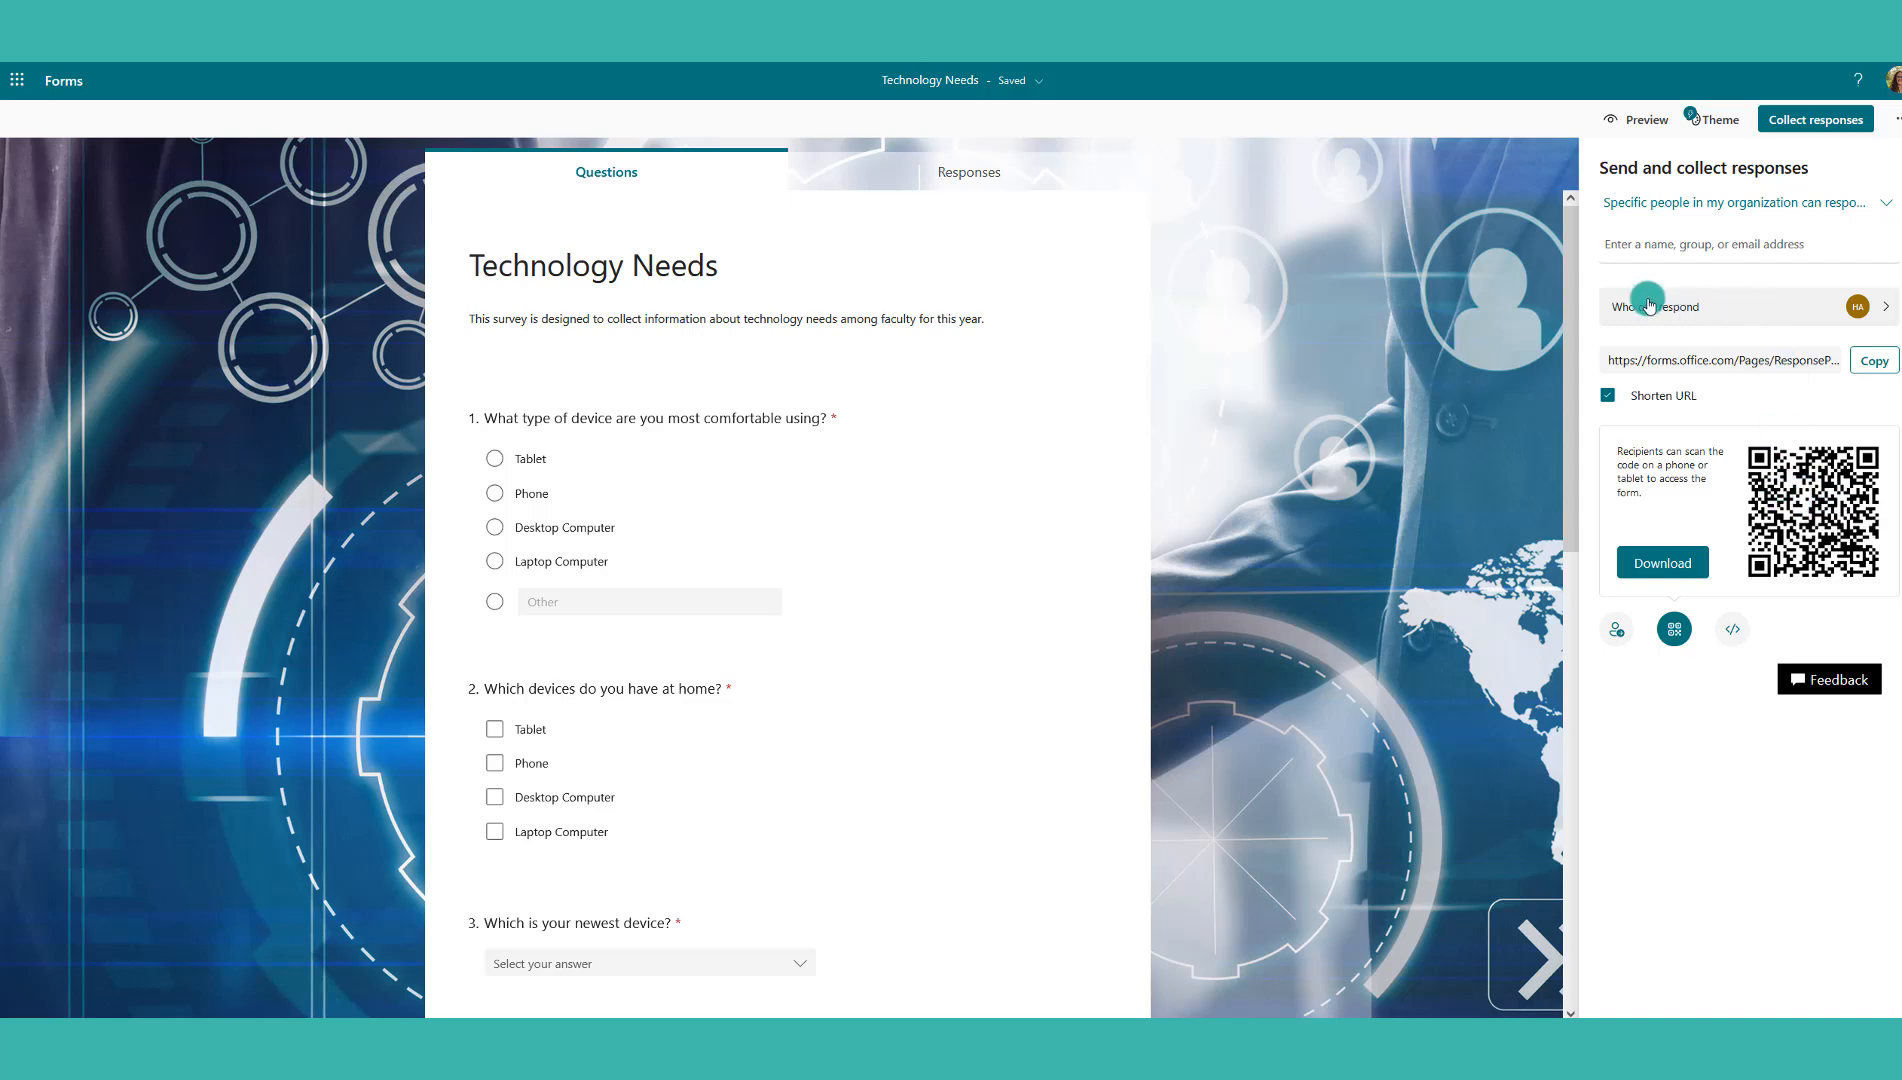
Remove the added colleague from the list of people who can respond, and return to the sharing options
click(1873, 306)
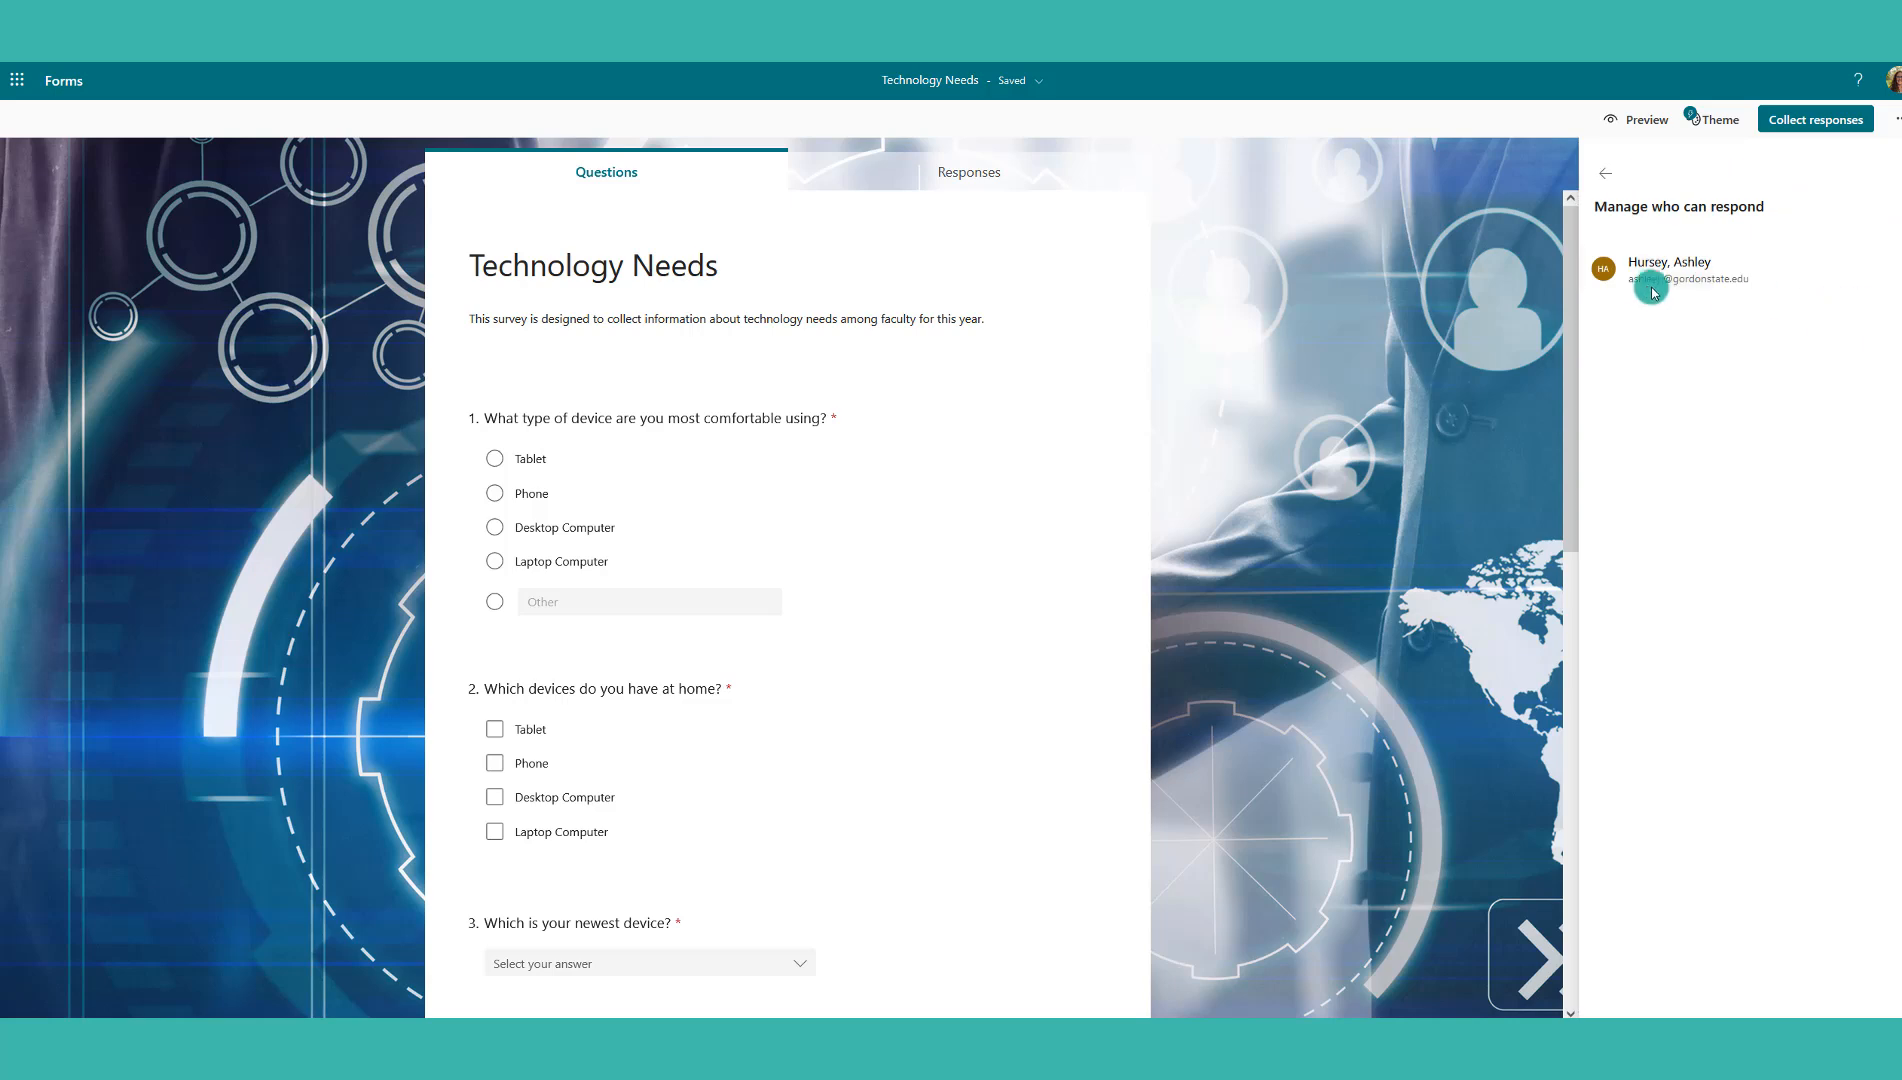
click(1889, 268)
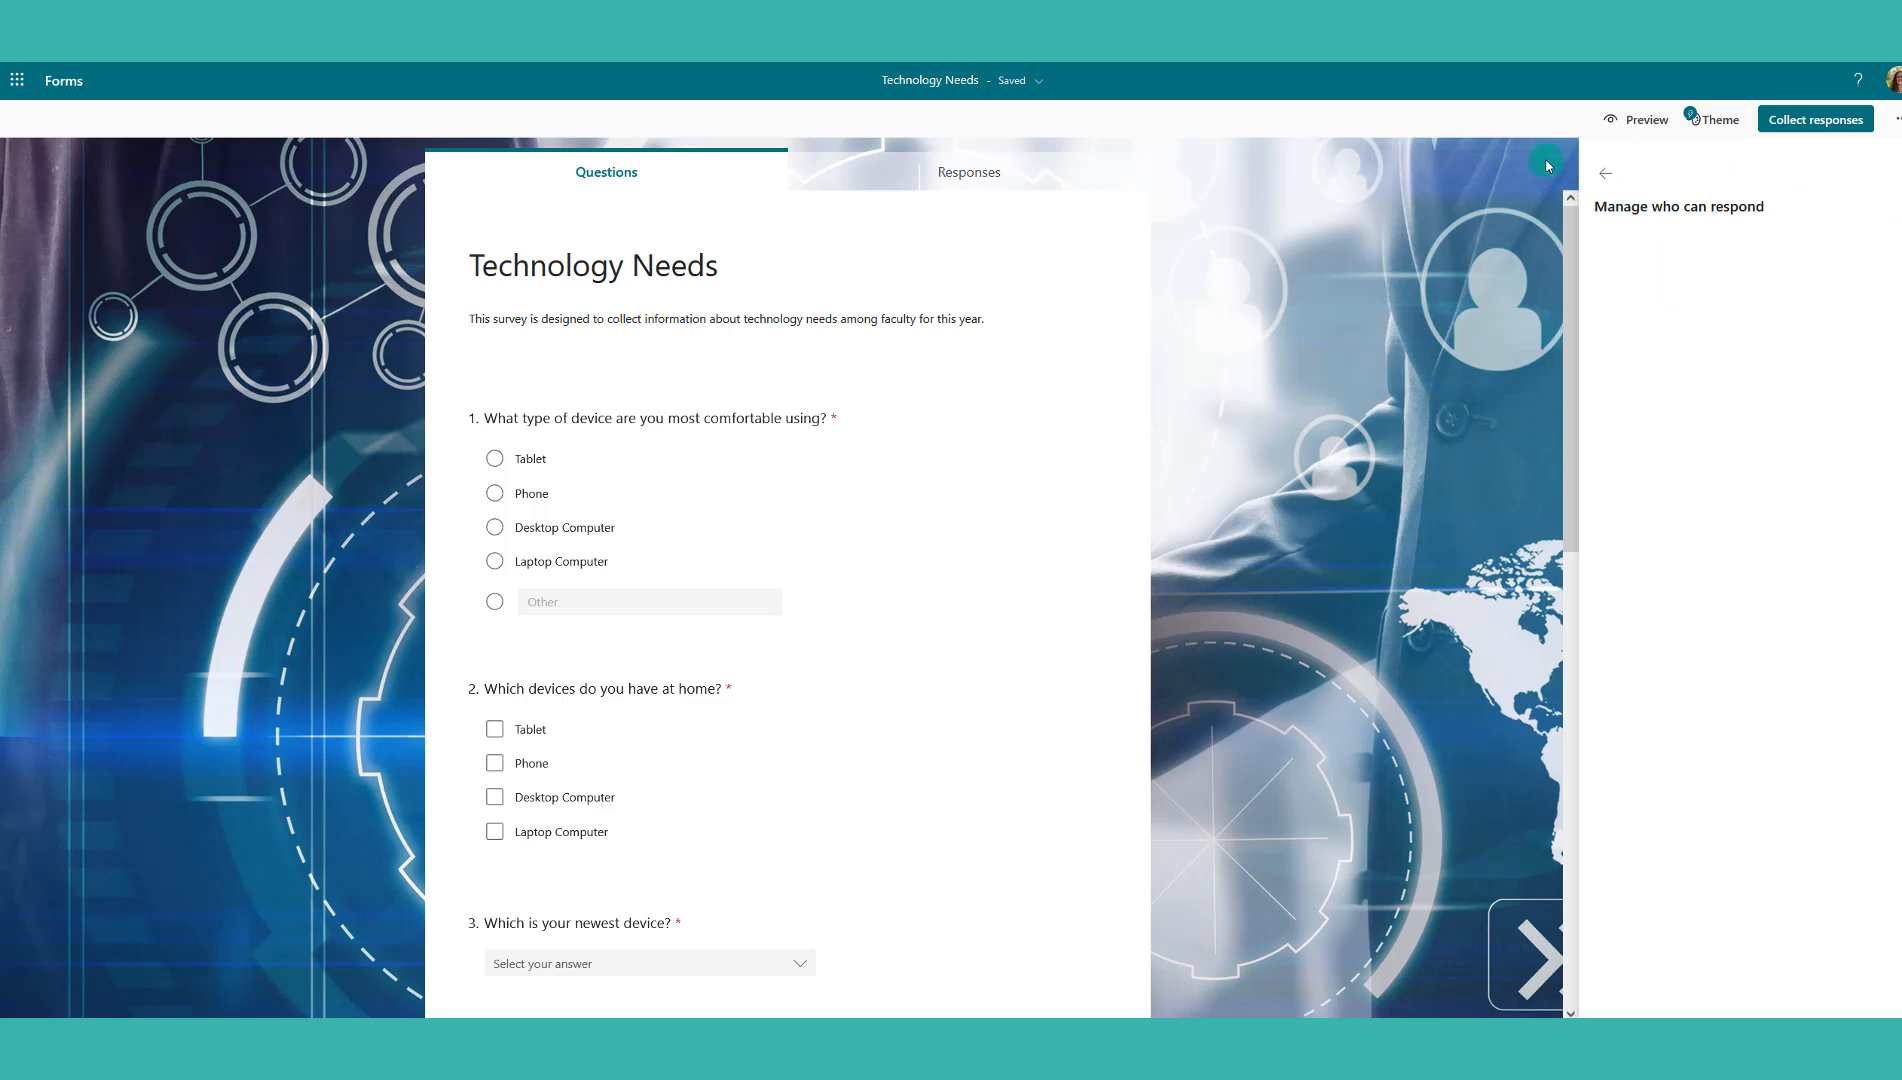
click(1605, 173)
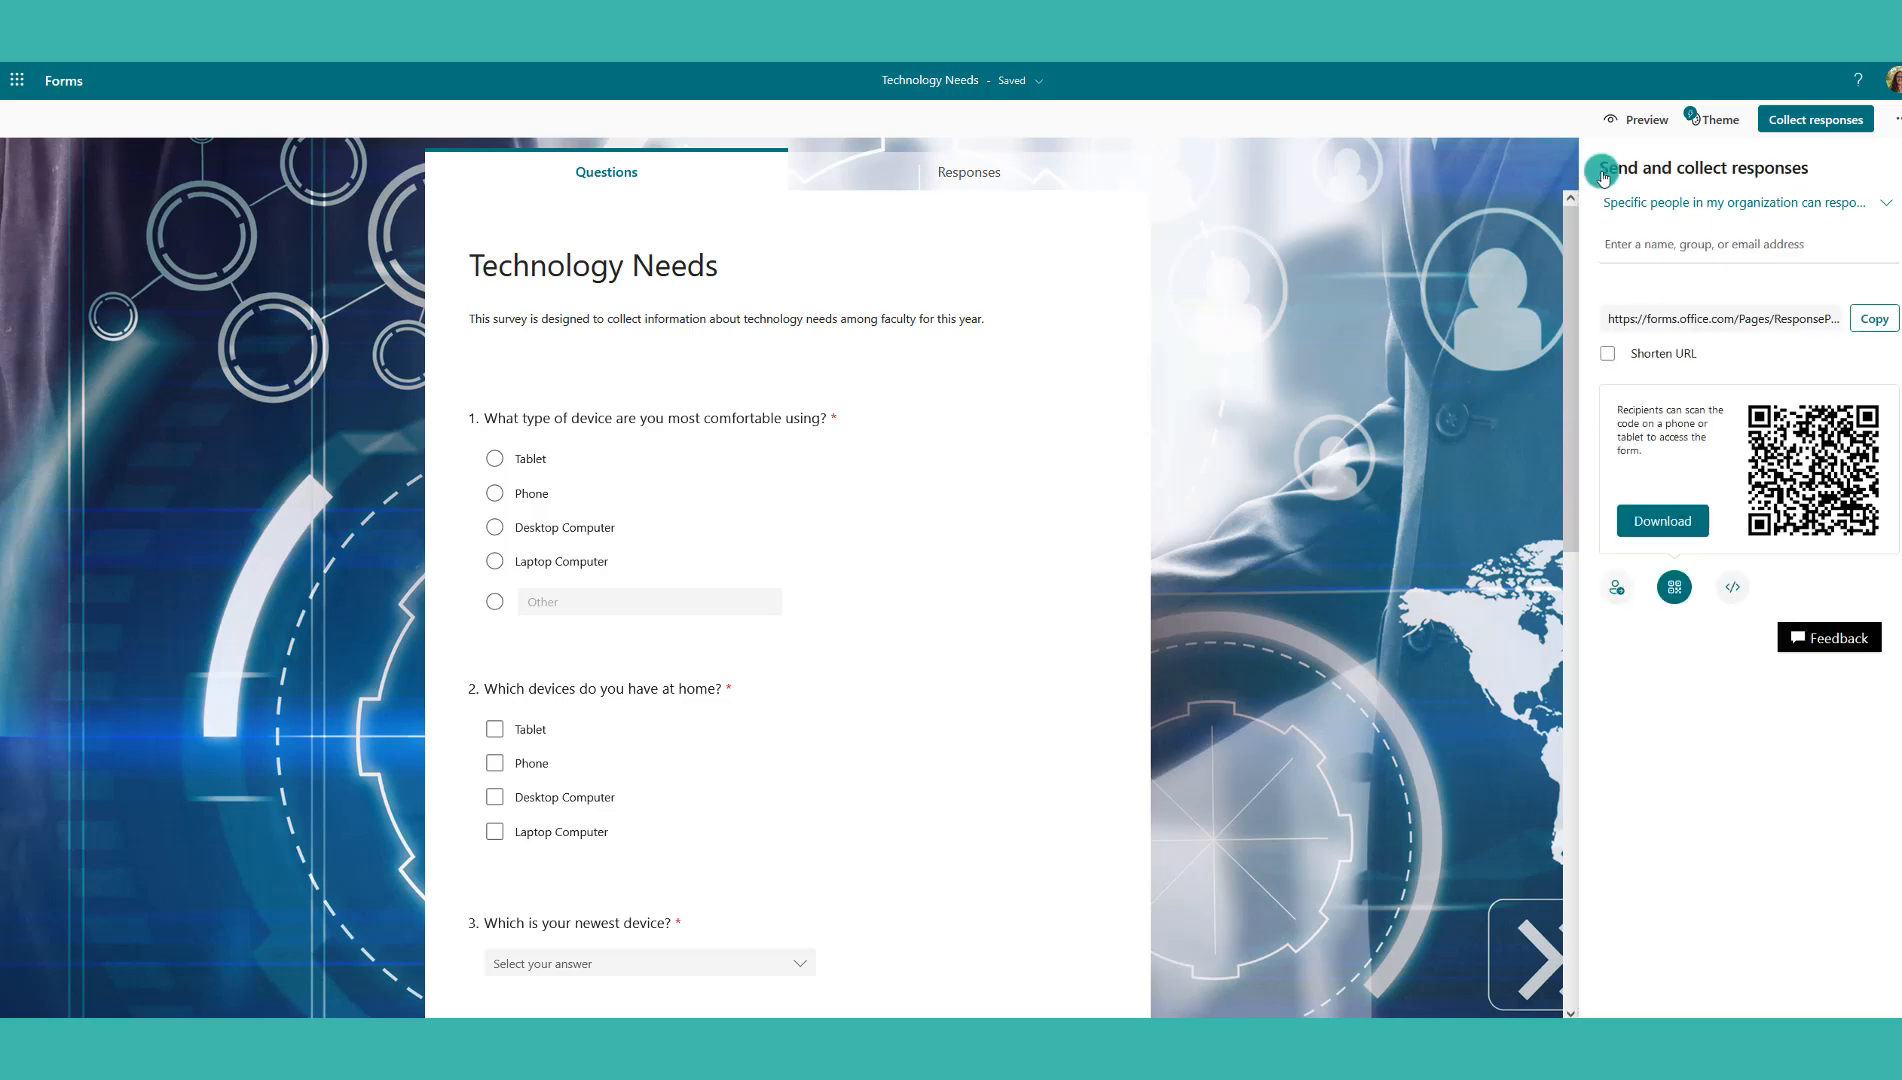
Try opening the form to anyone, and set it so only people in the organization can respond
click(1886, 210)
click(1688, 240)
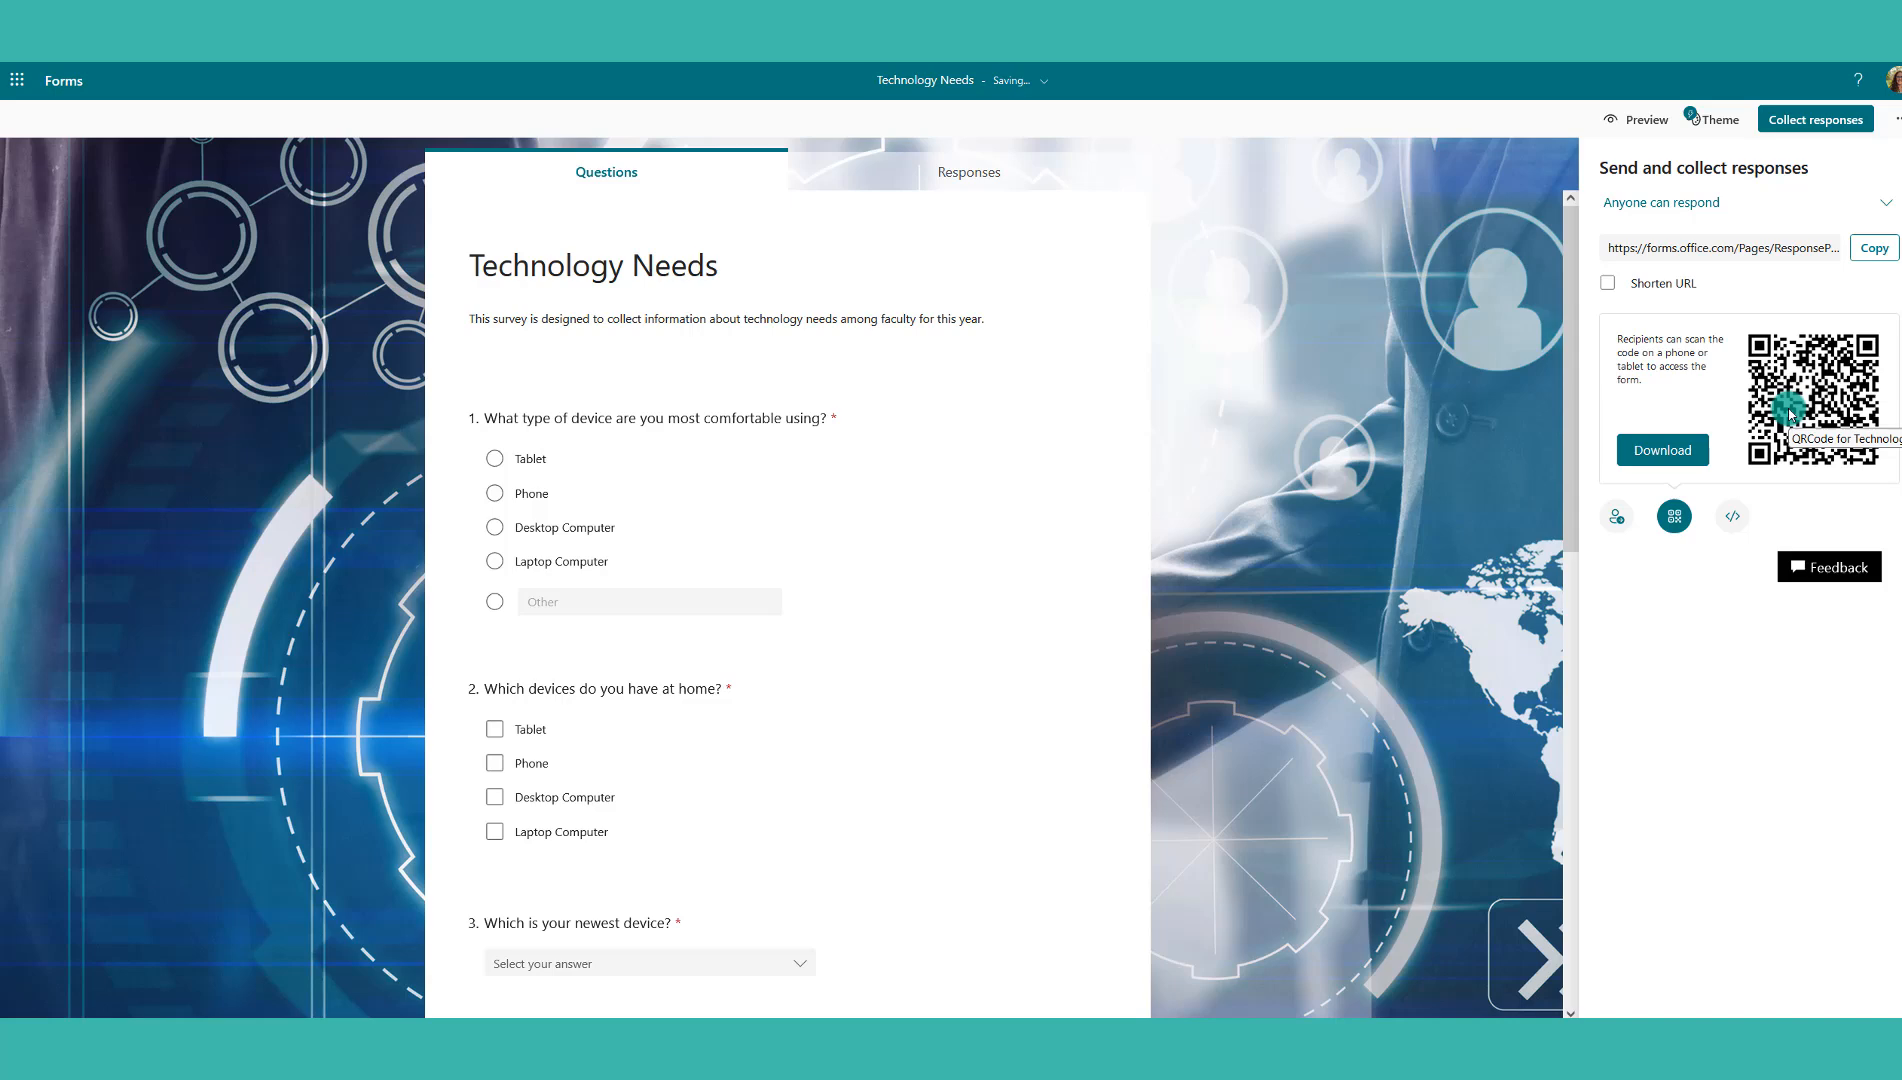
click(1884, 203)
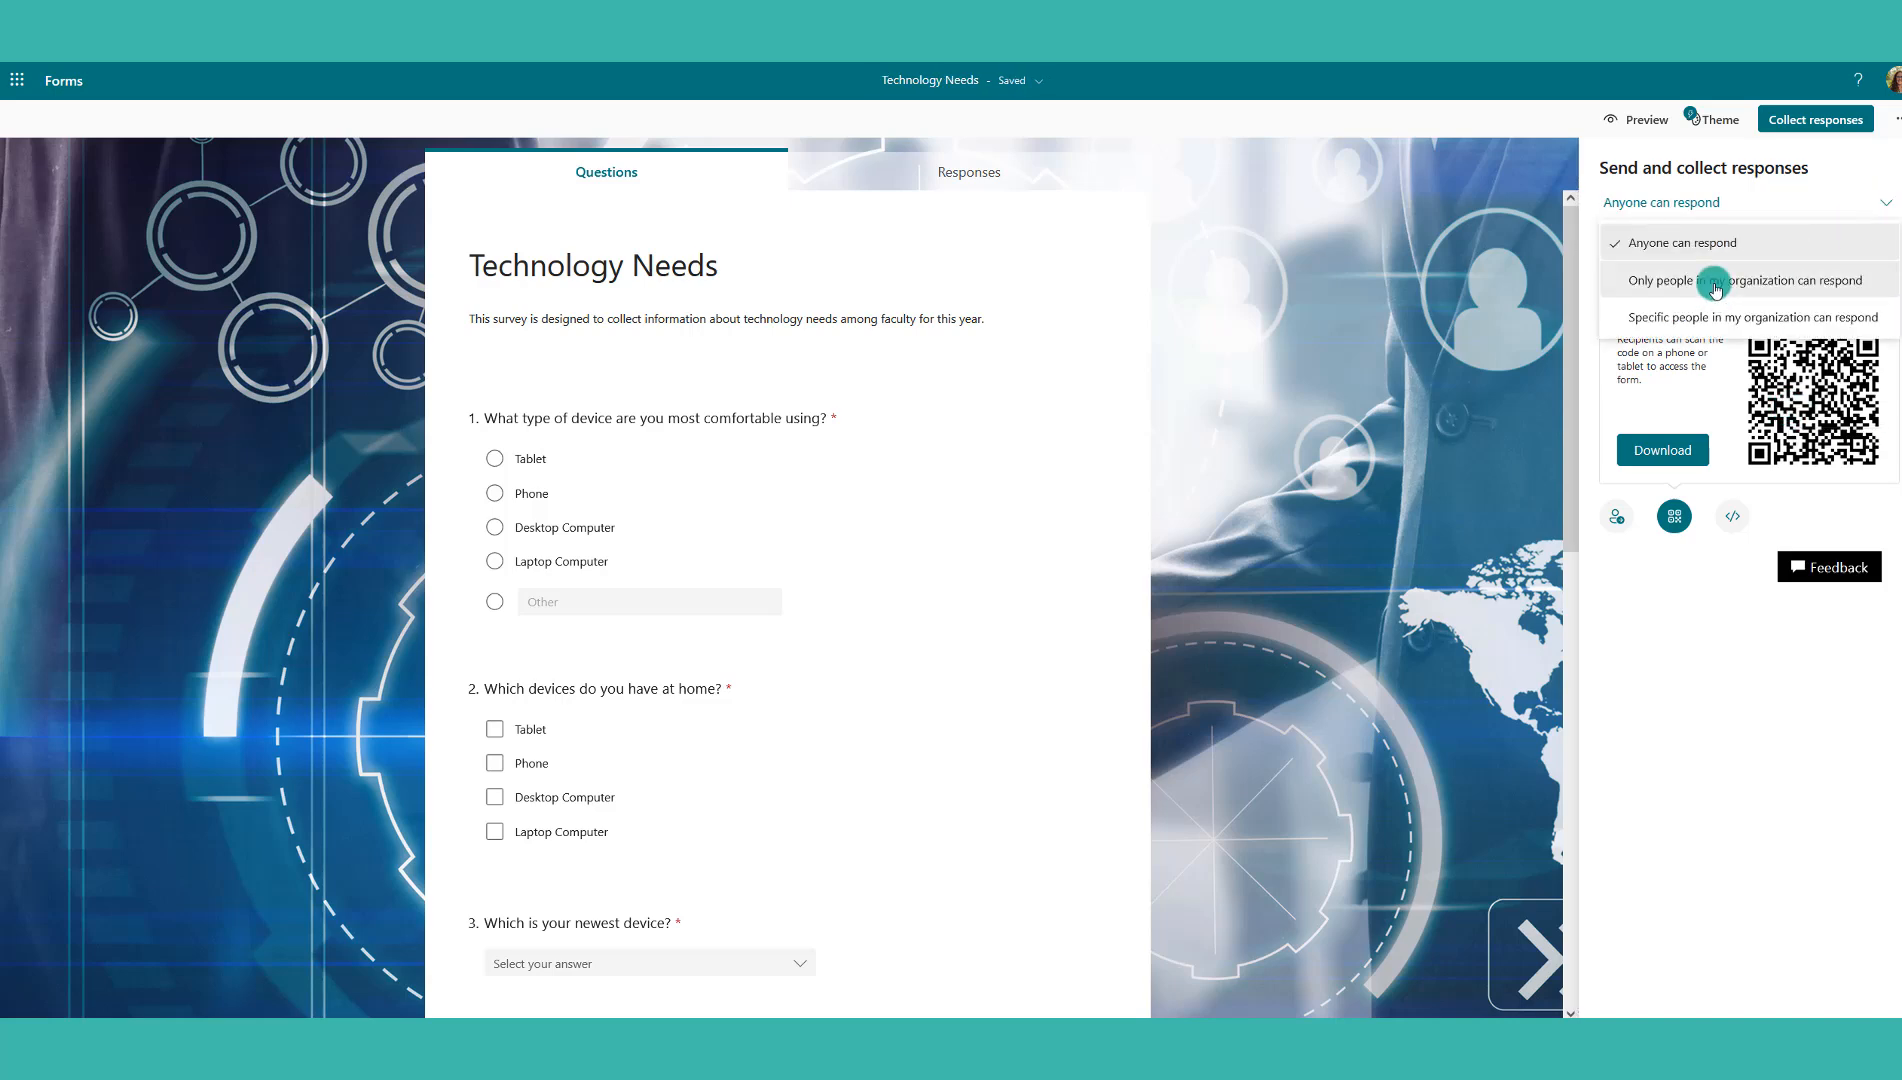
click(1714, 288)
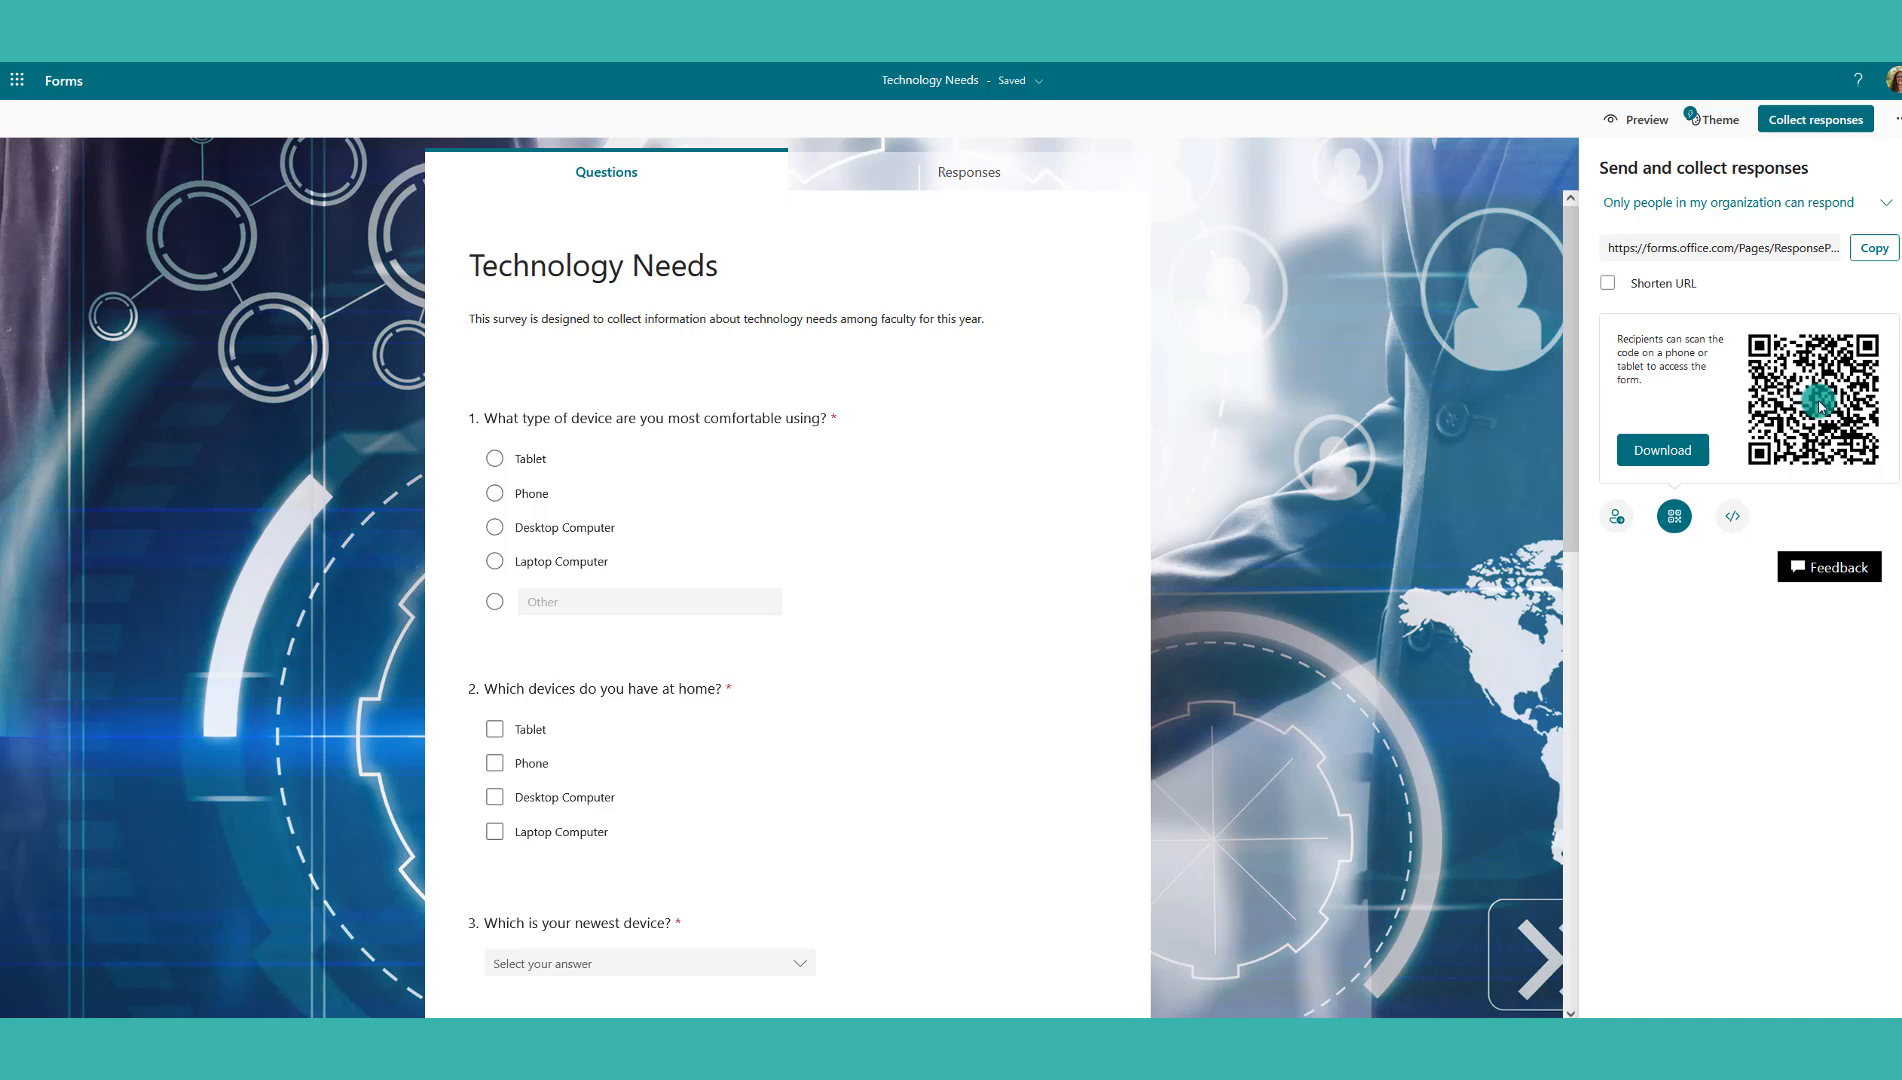
Look up email invitation recipients matching "FACU" and clear the recipient entry
click(1617, 516)
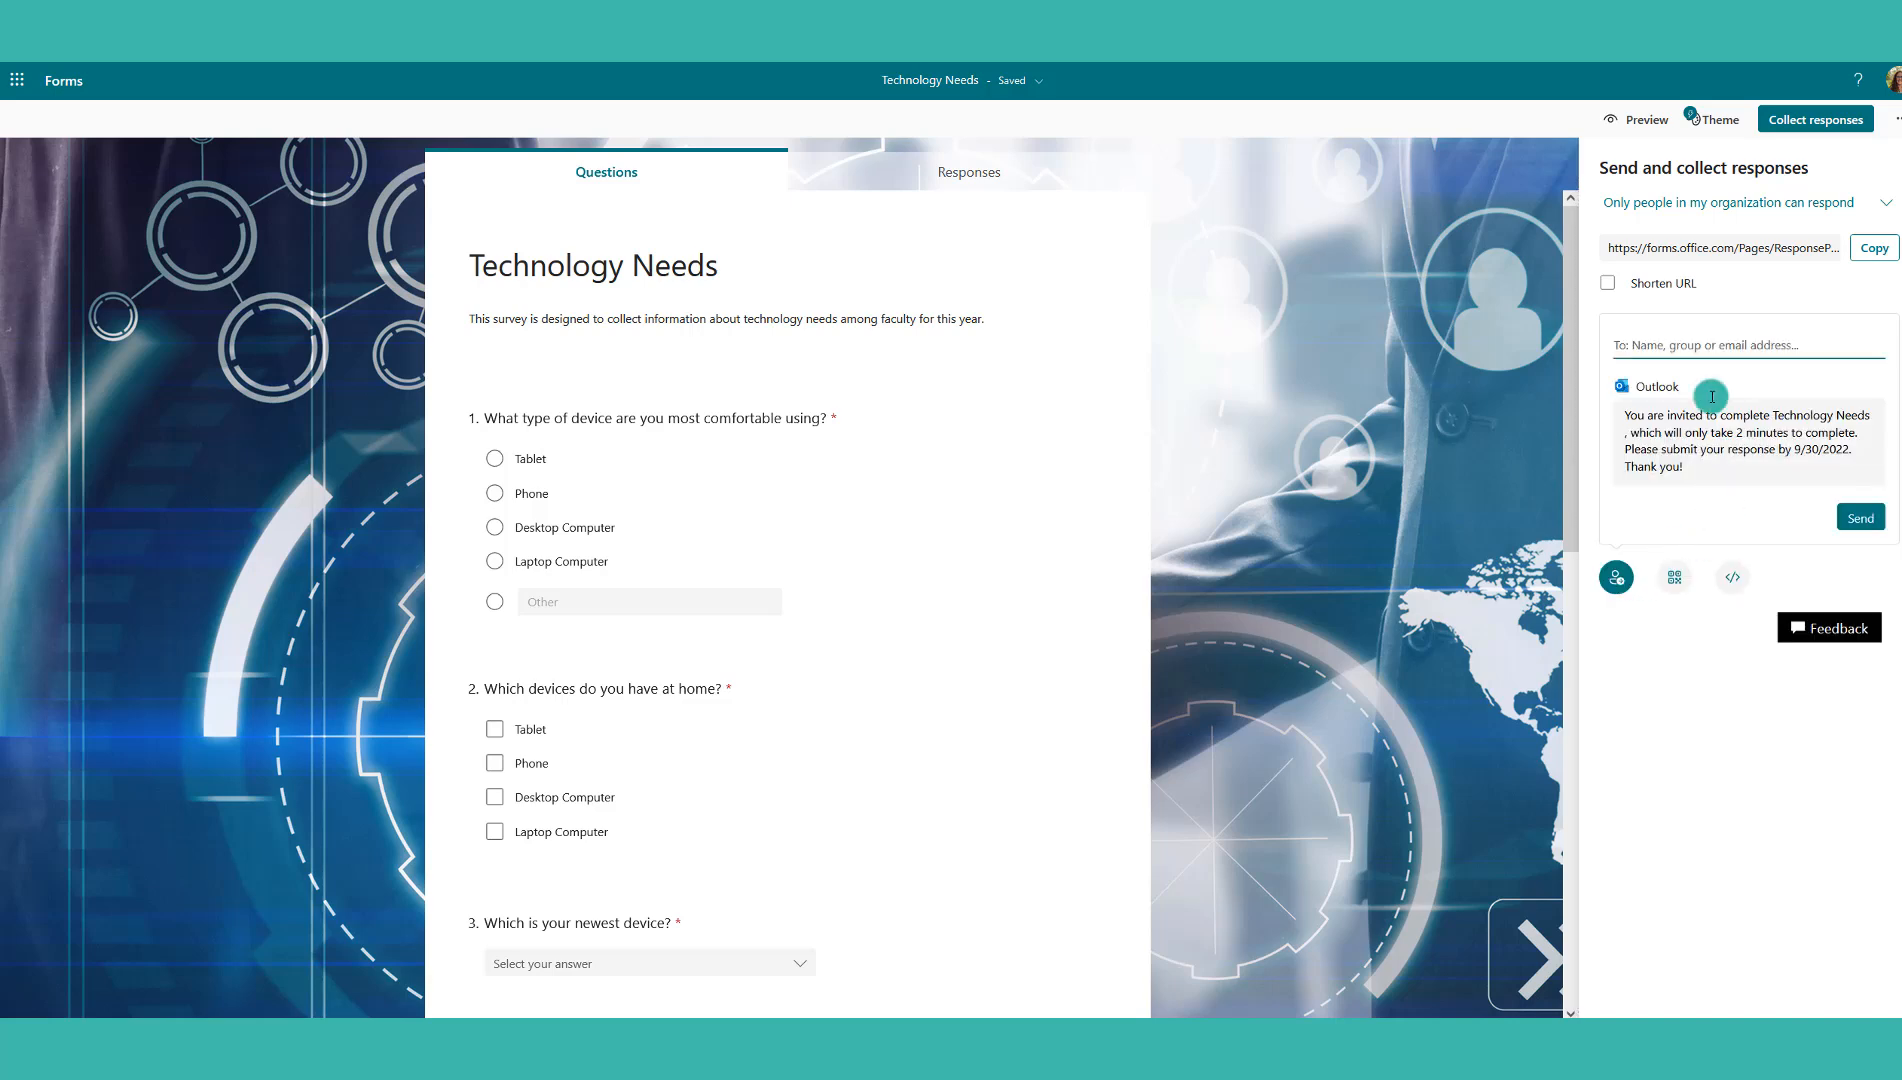
click(1648, 348)
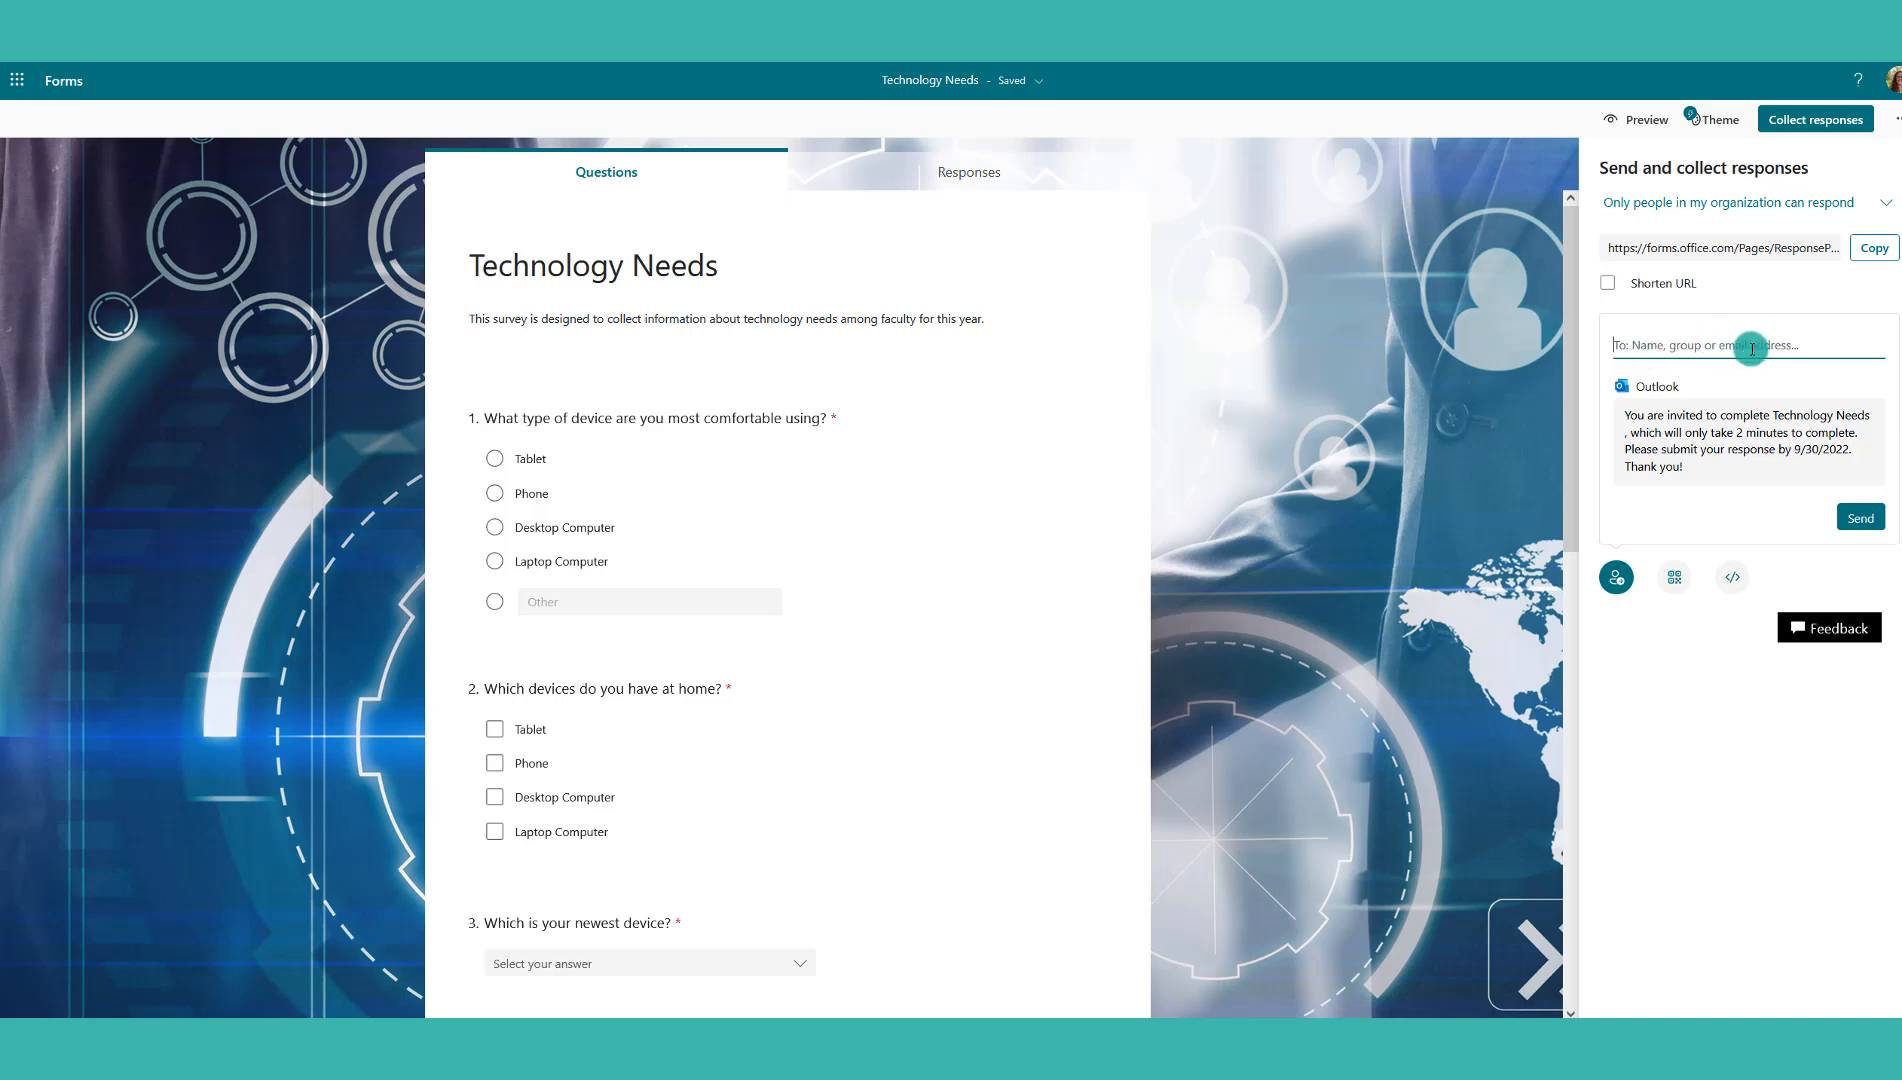
text(FACU)
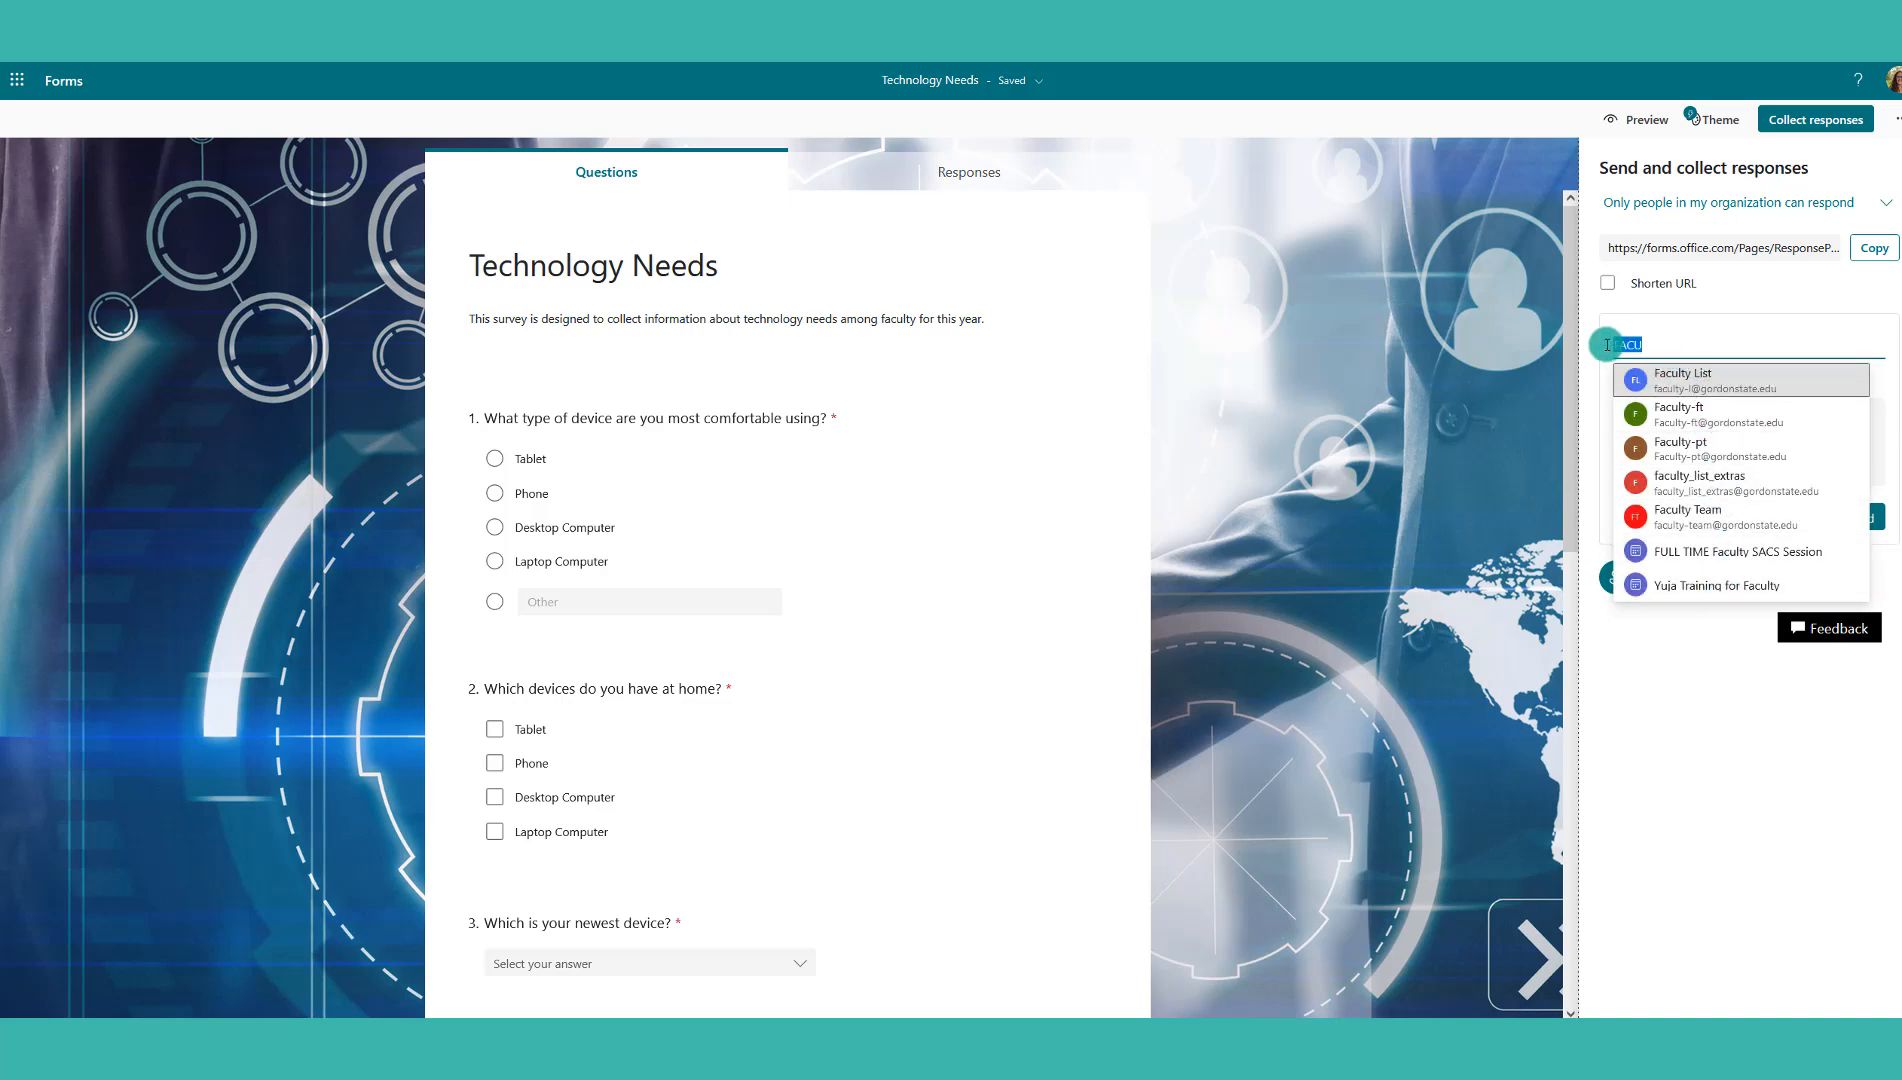
drag(1605, 344, 1747, 344)
key(BackSpace)
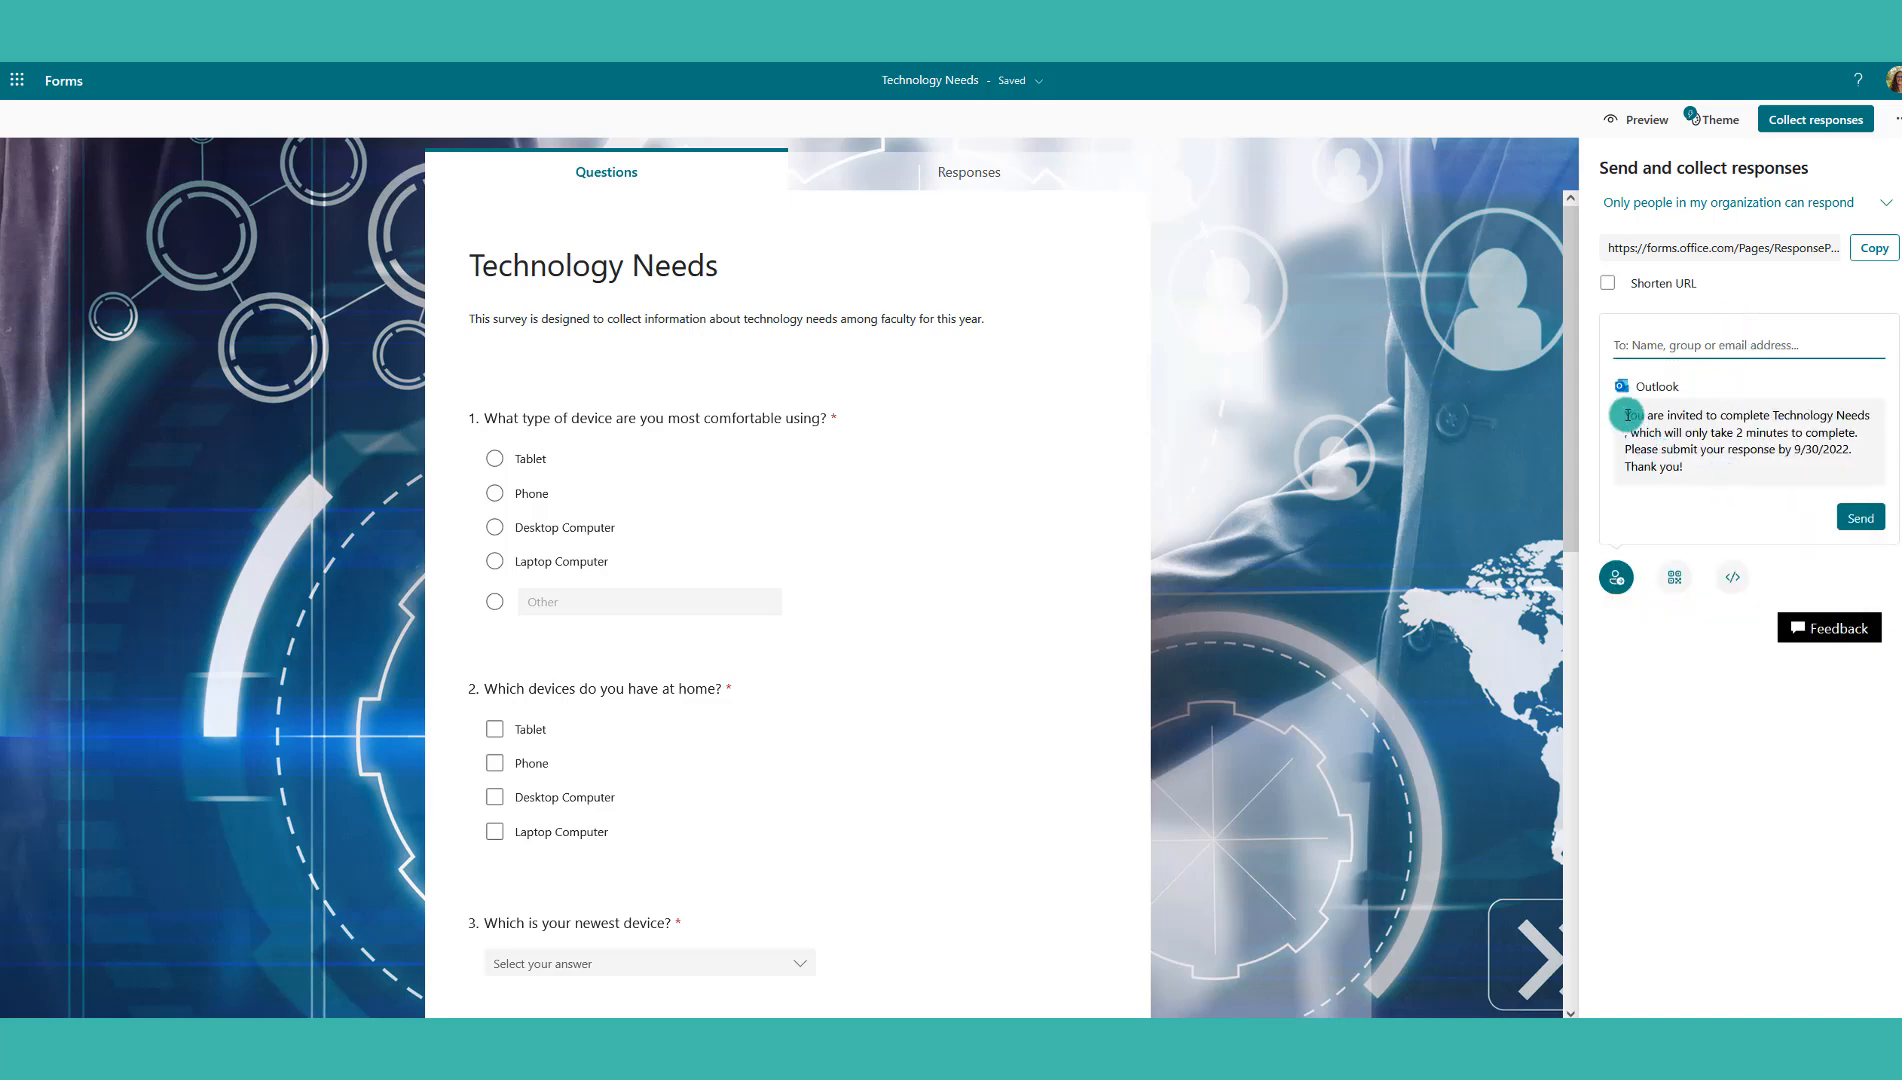
Highlight the prewritten invitation message to review it, and copy the form's response link
drag(1624, 414, 1691, 472)
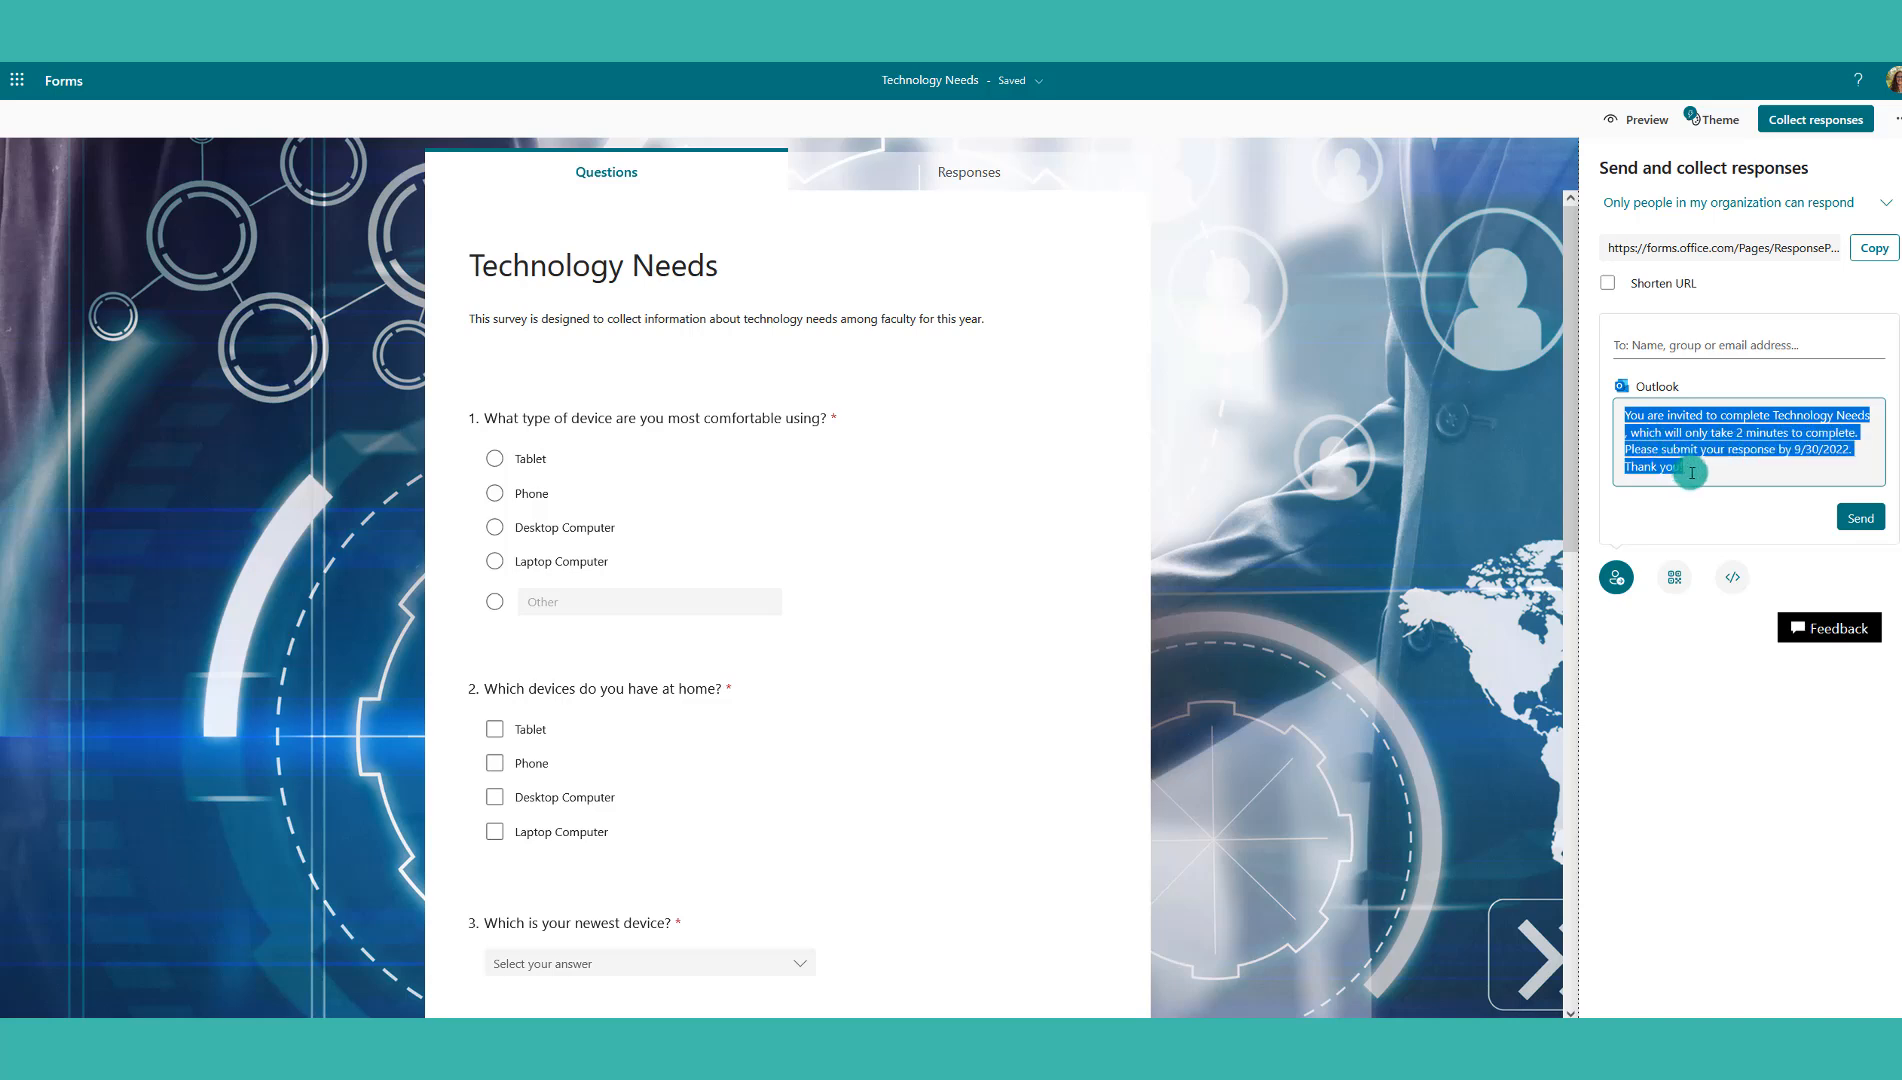
click(1695, 466)
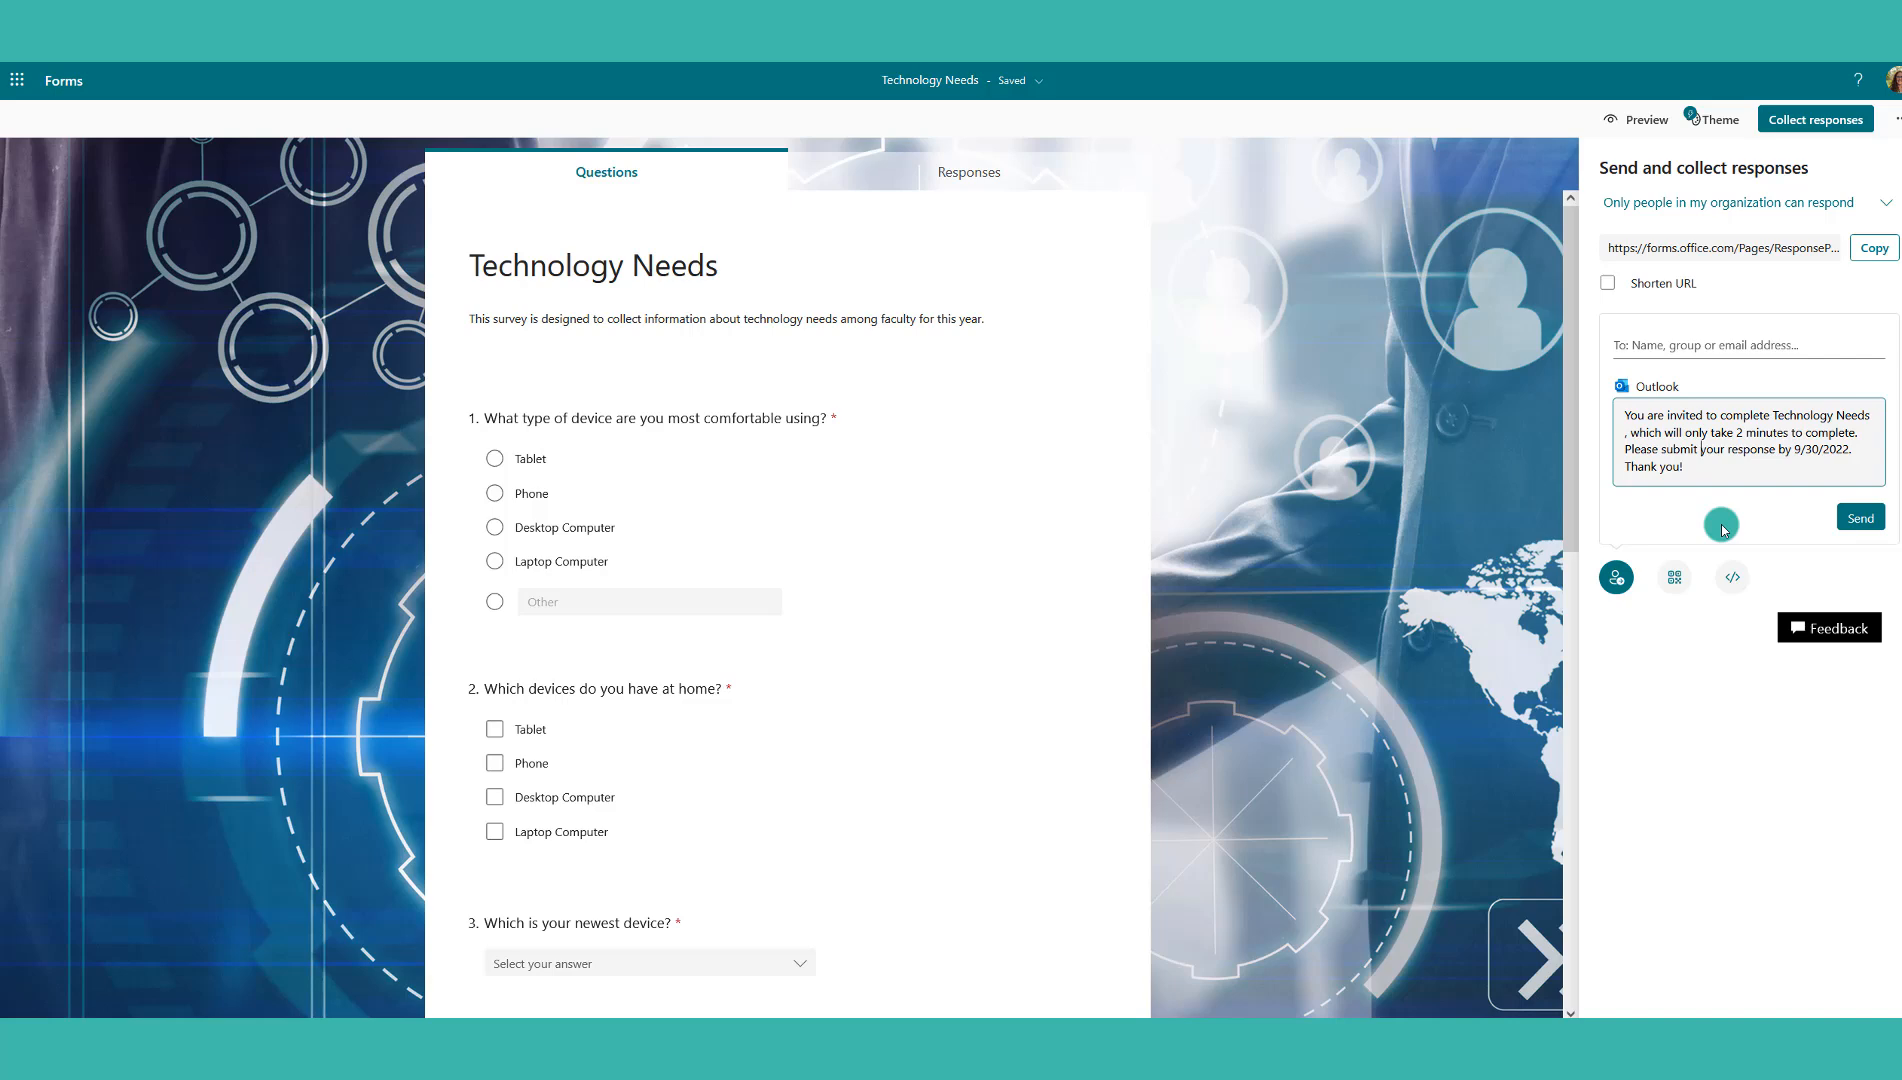
click(1864, 248)
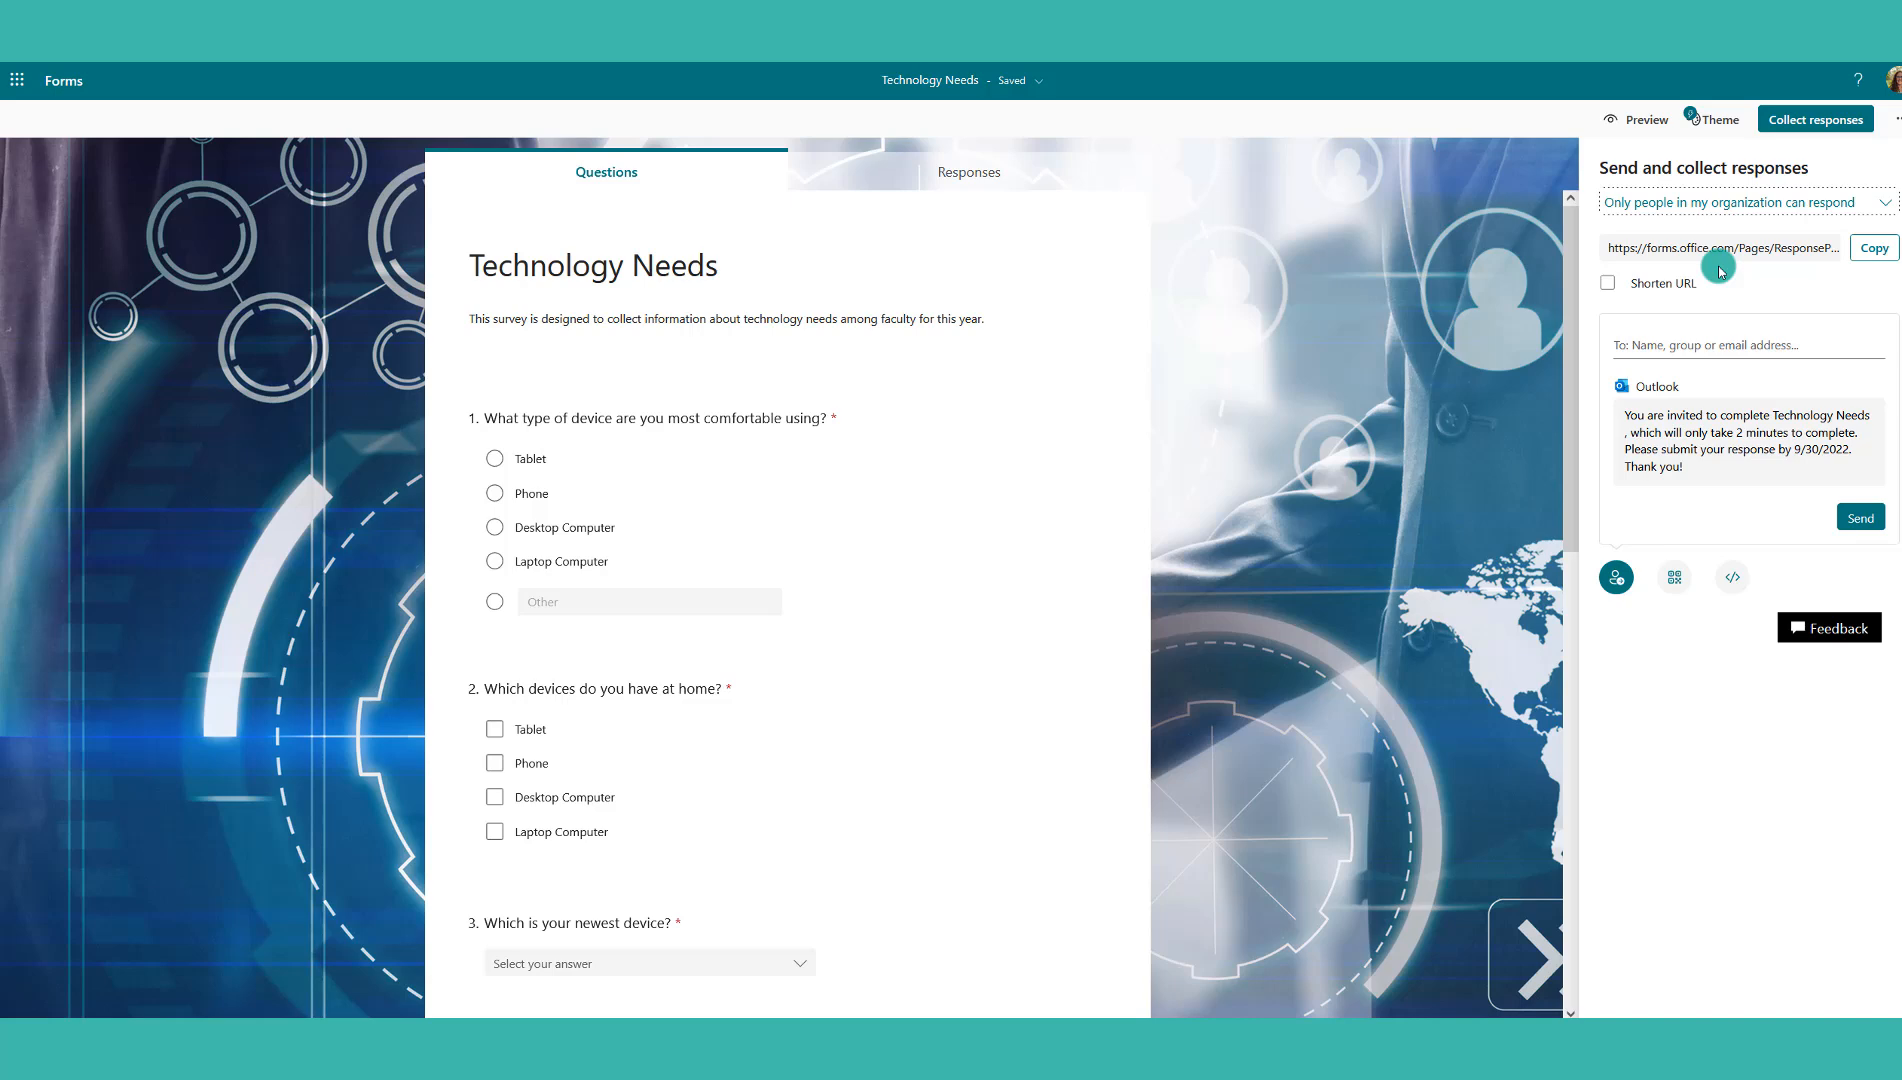
In the form settings, turn off recording respondents' names and allow only one response per person
click(1897, 120)
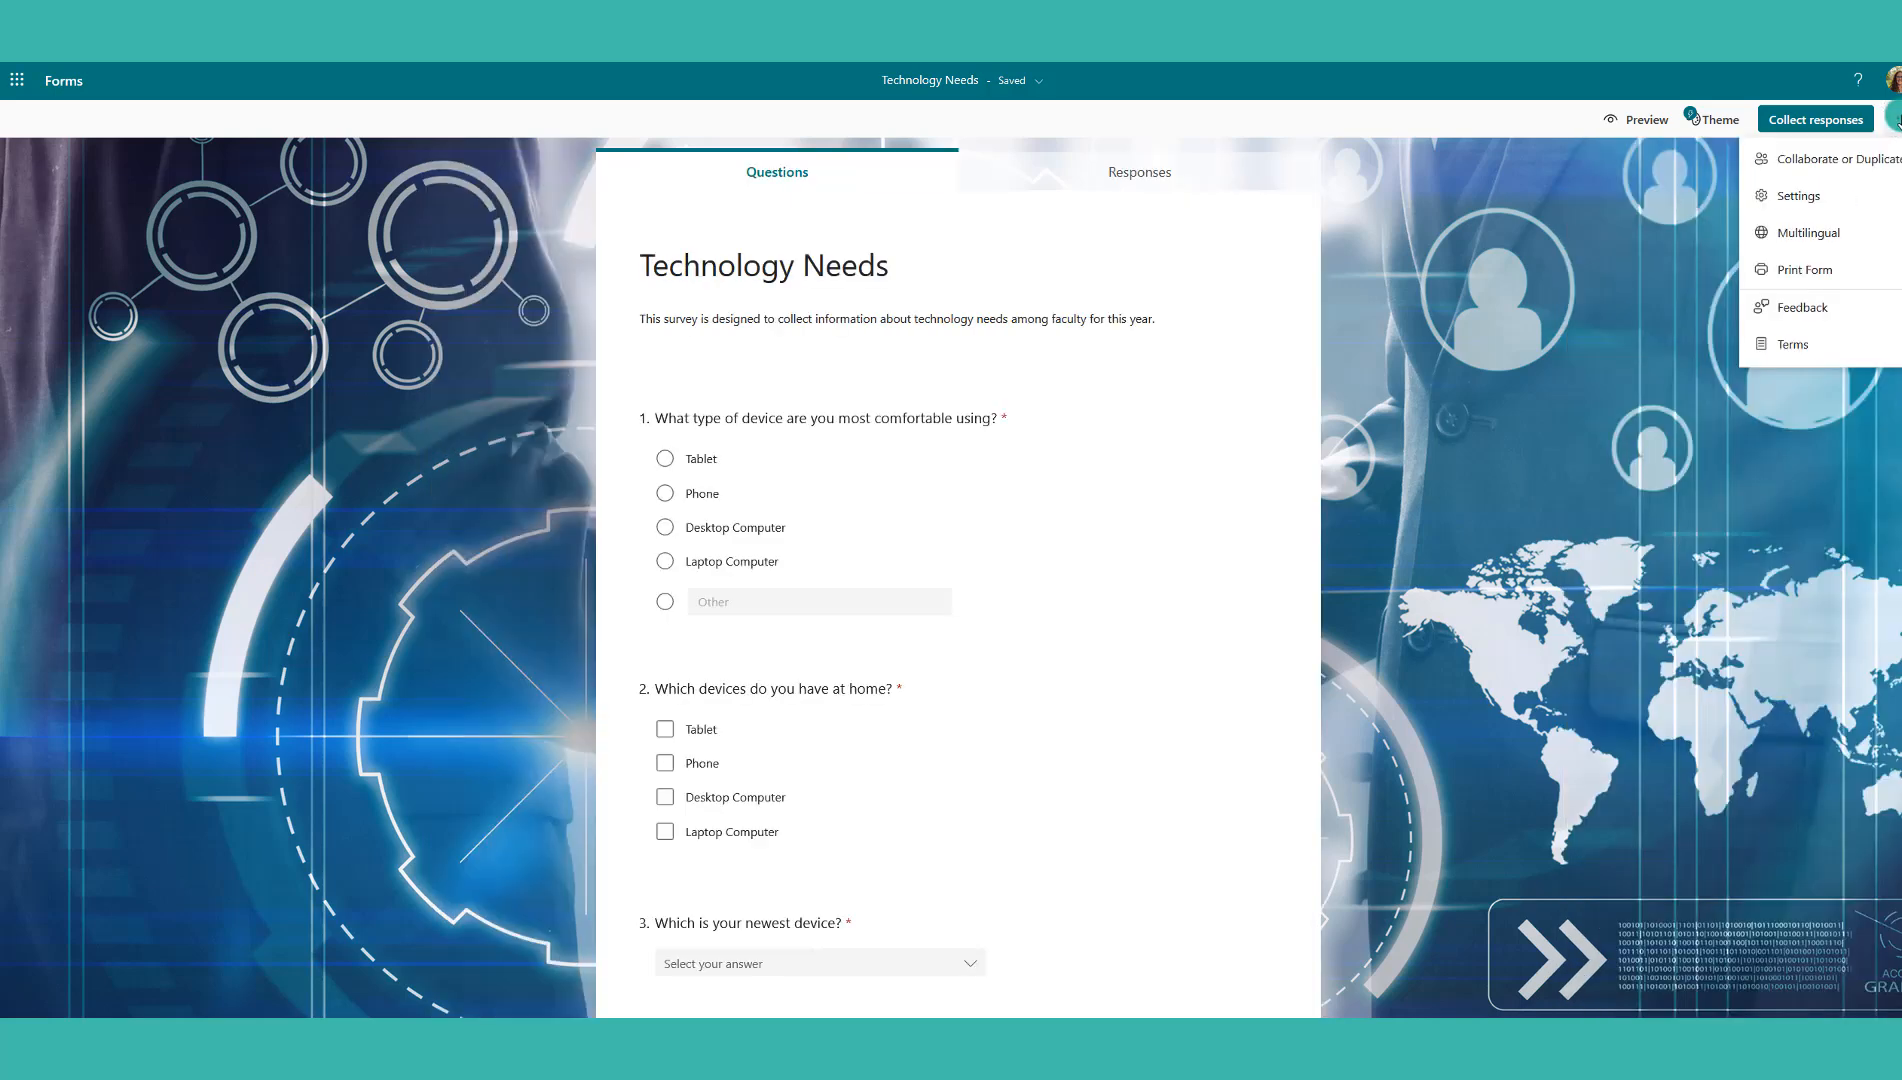
click(1800, 195)
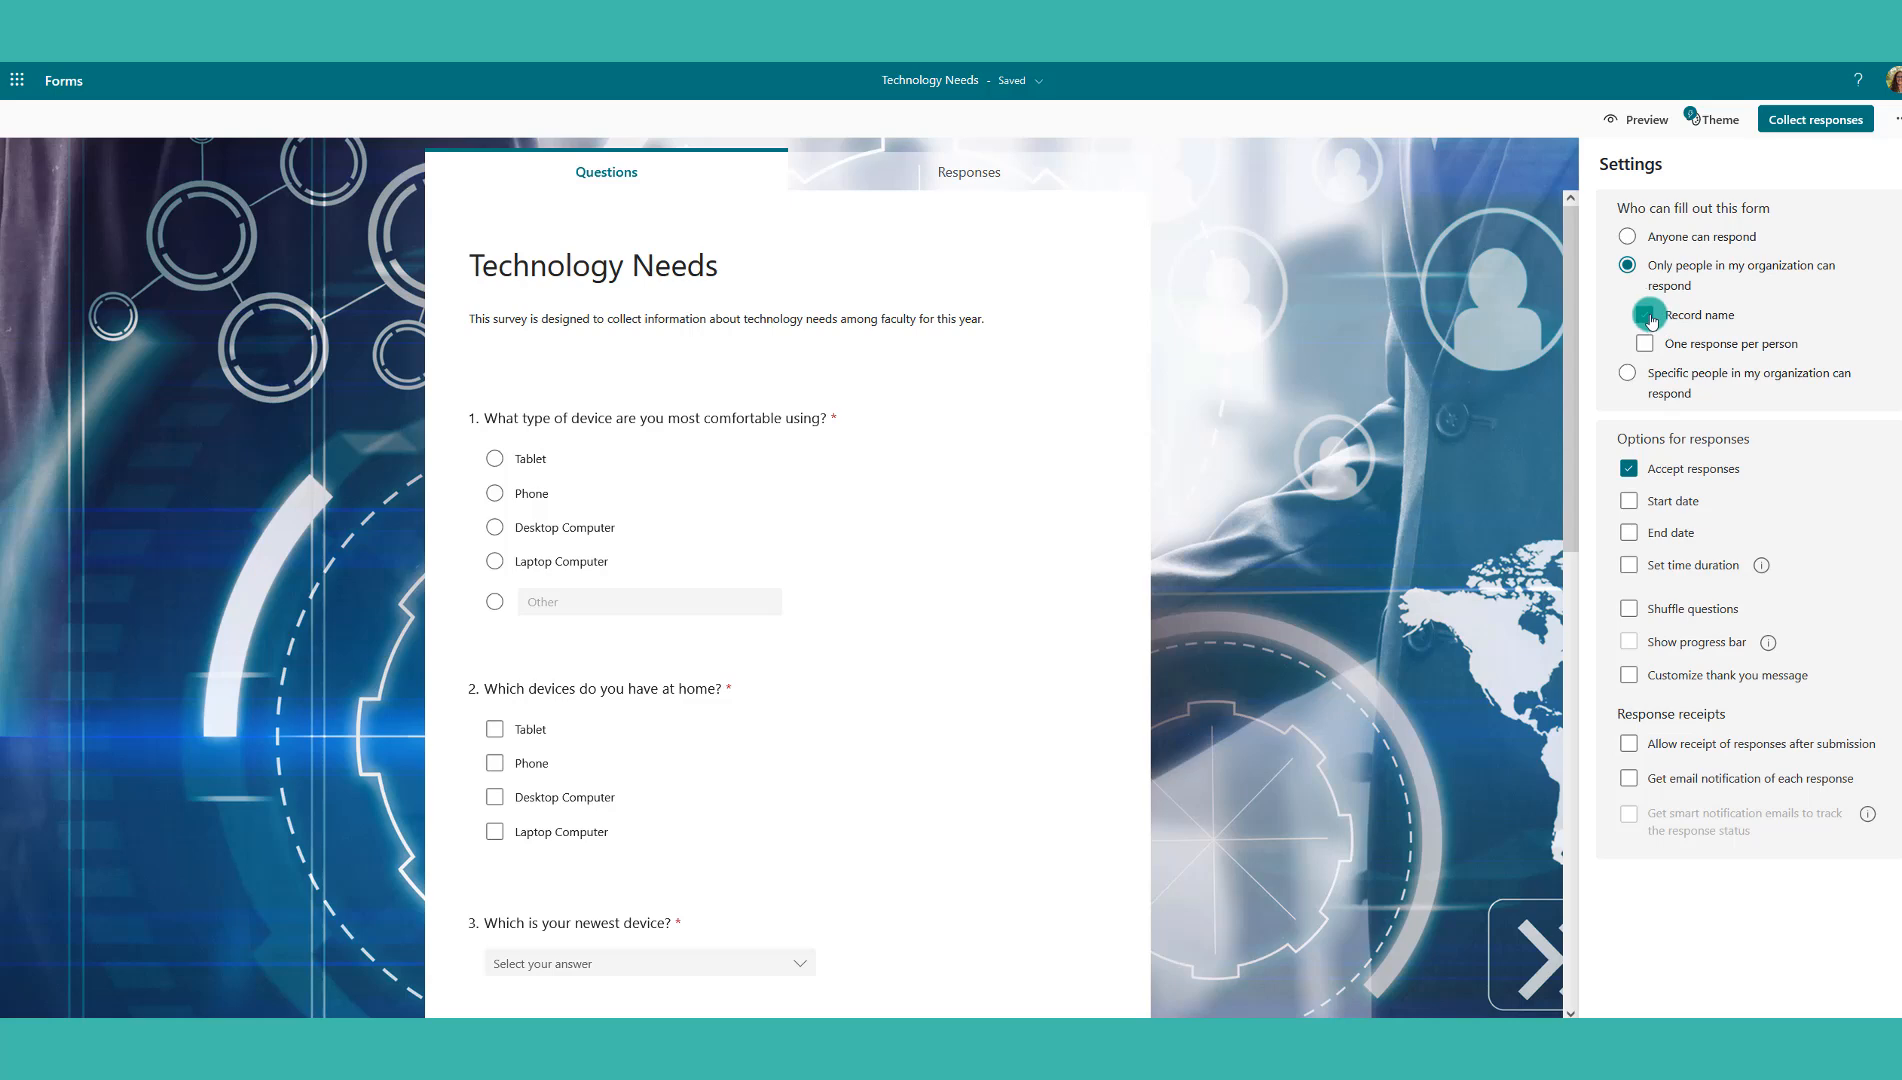
click(1690, 320)
click(1677, 345)
Enable an end date for responses and set it to 9/27/2022
click(1629, 532)
click(1701, 573)
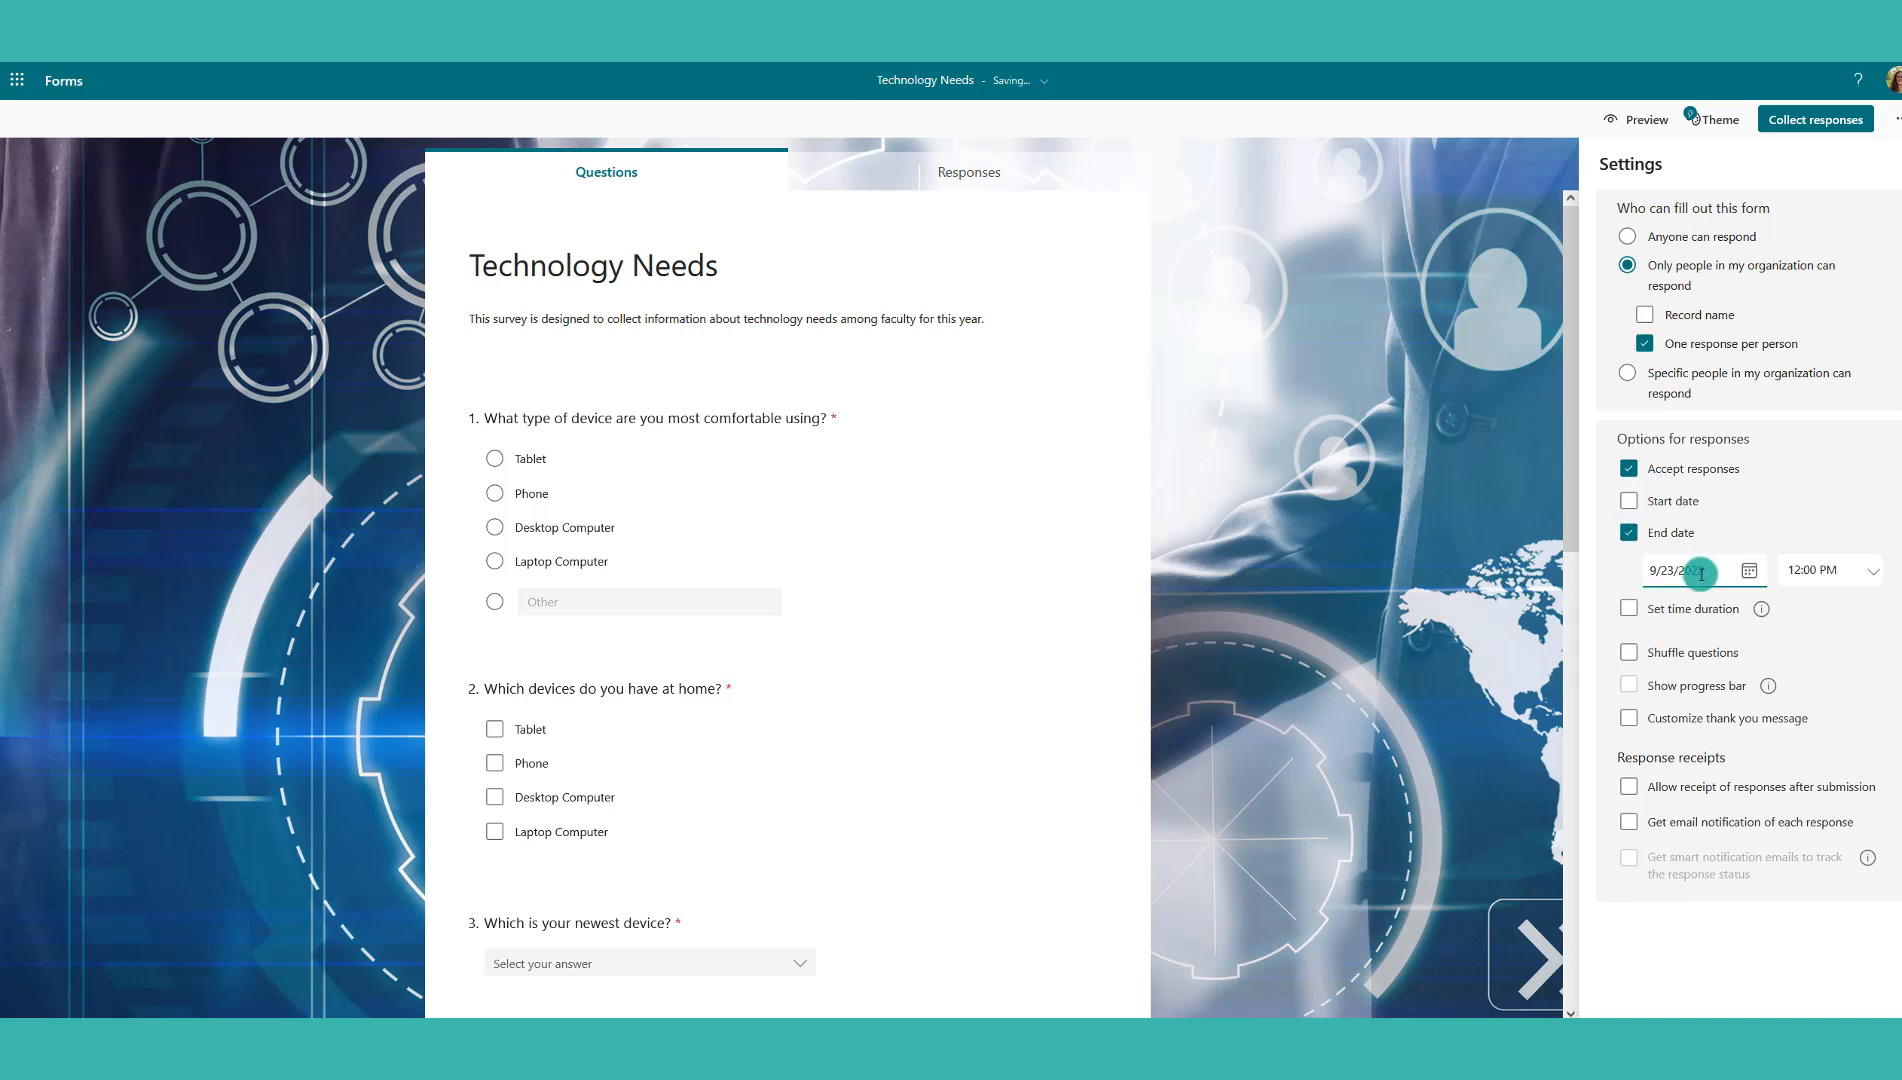
click(1748, 570)
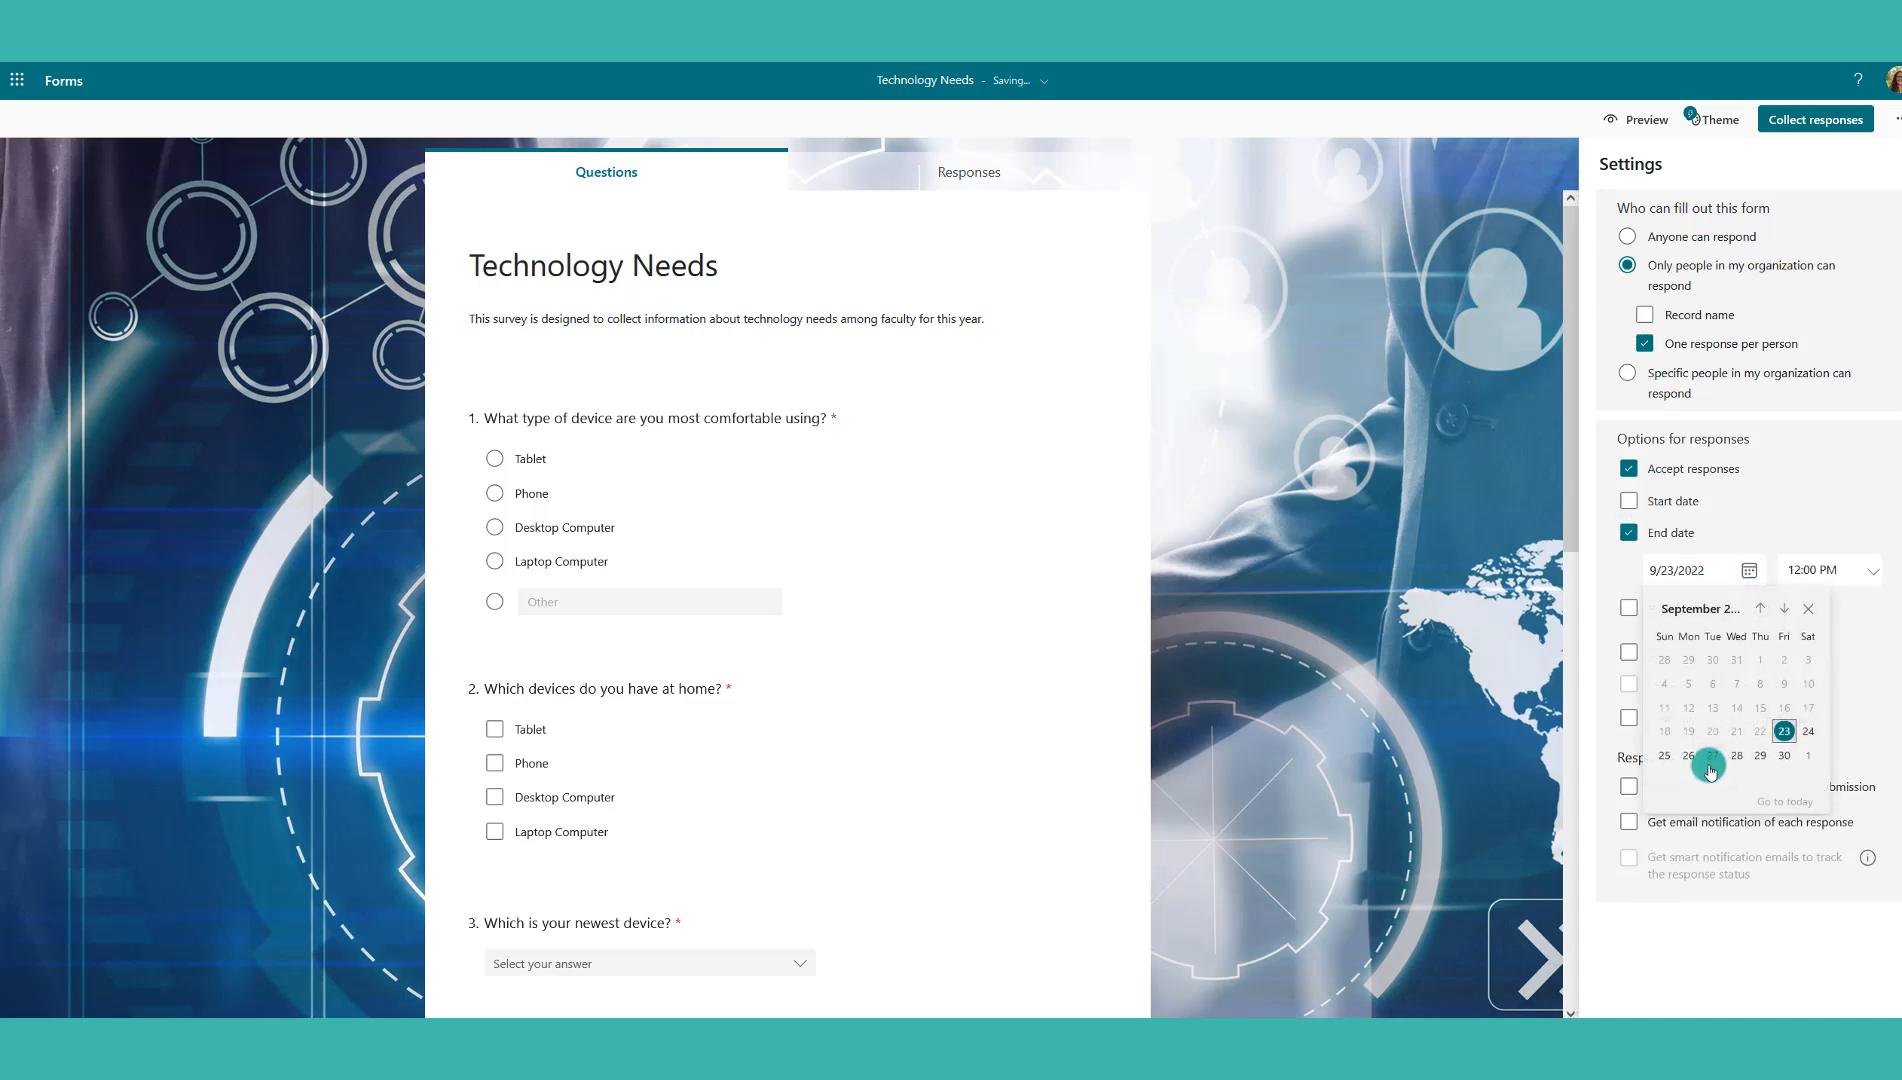
click(1711, 756)
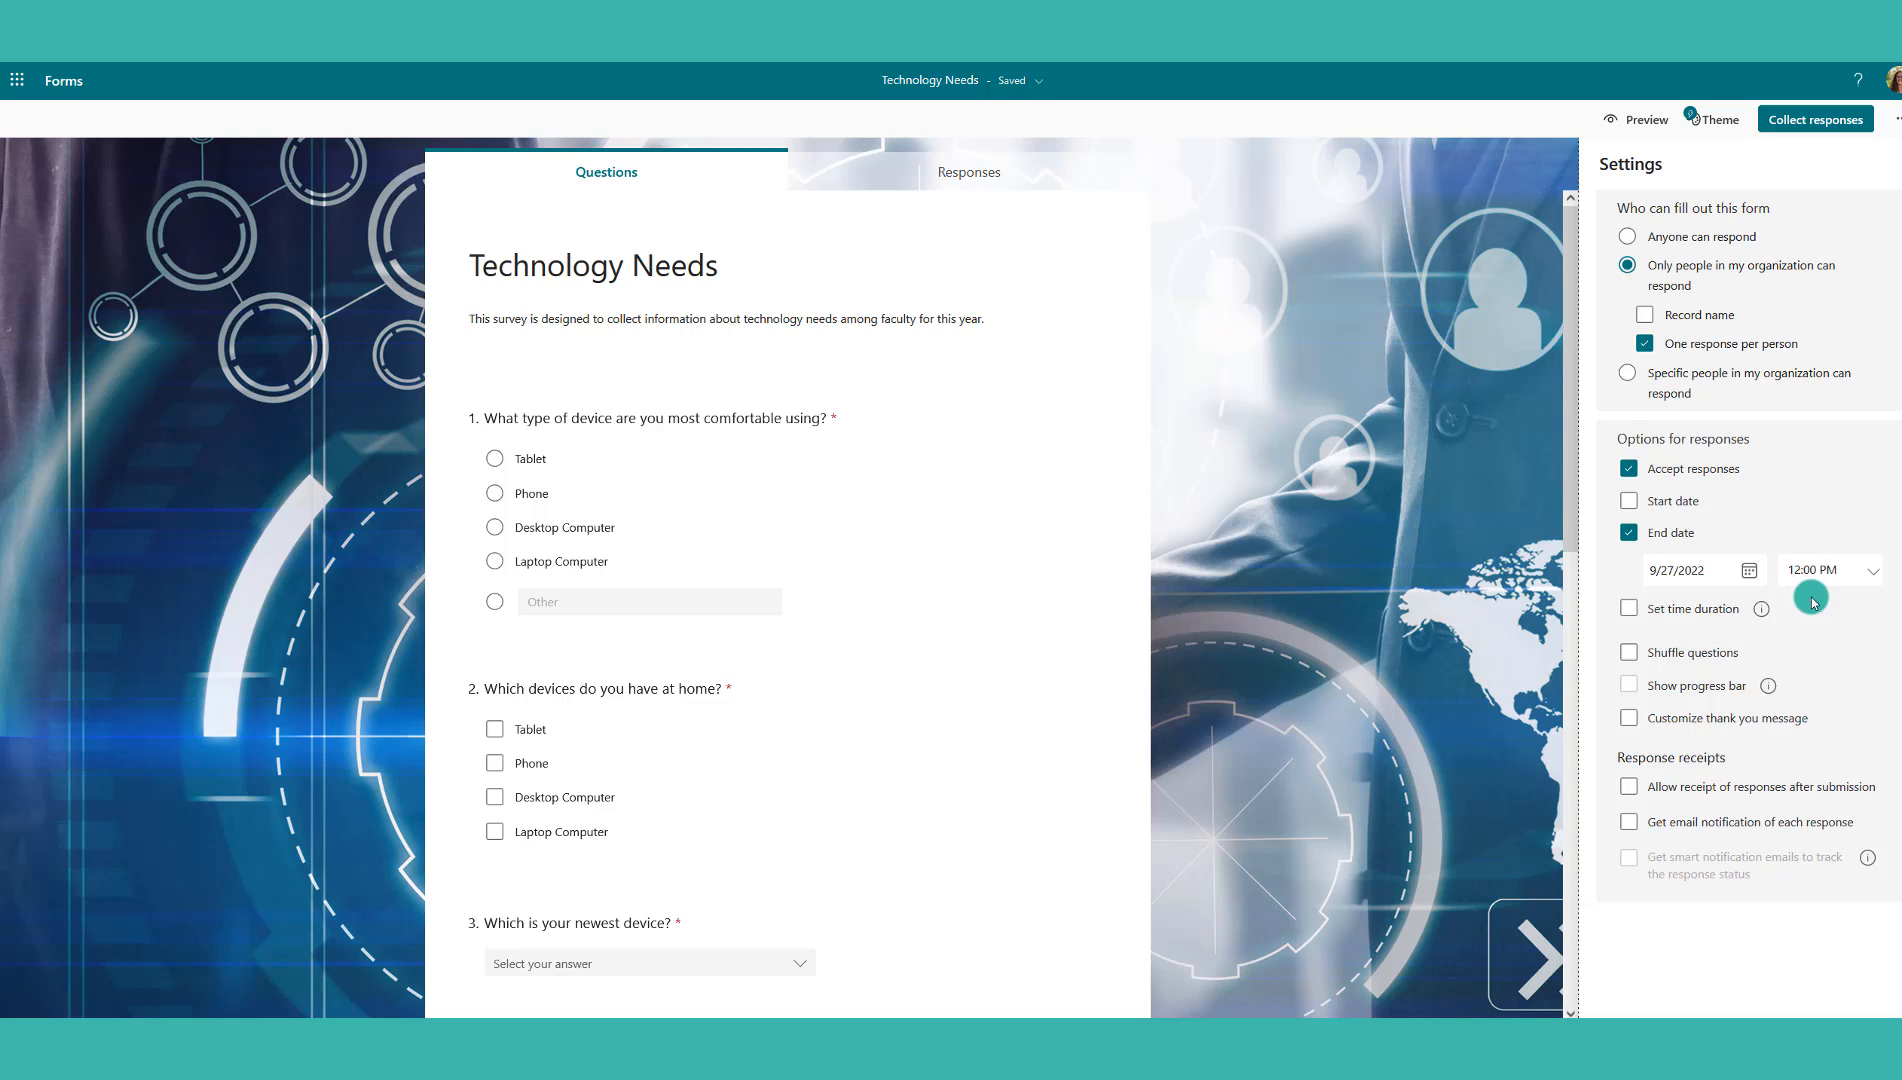
Try out a 30-minute time duration for the form and turn the time limit back off
click(1630, 609)
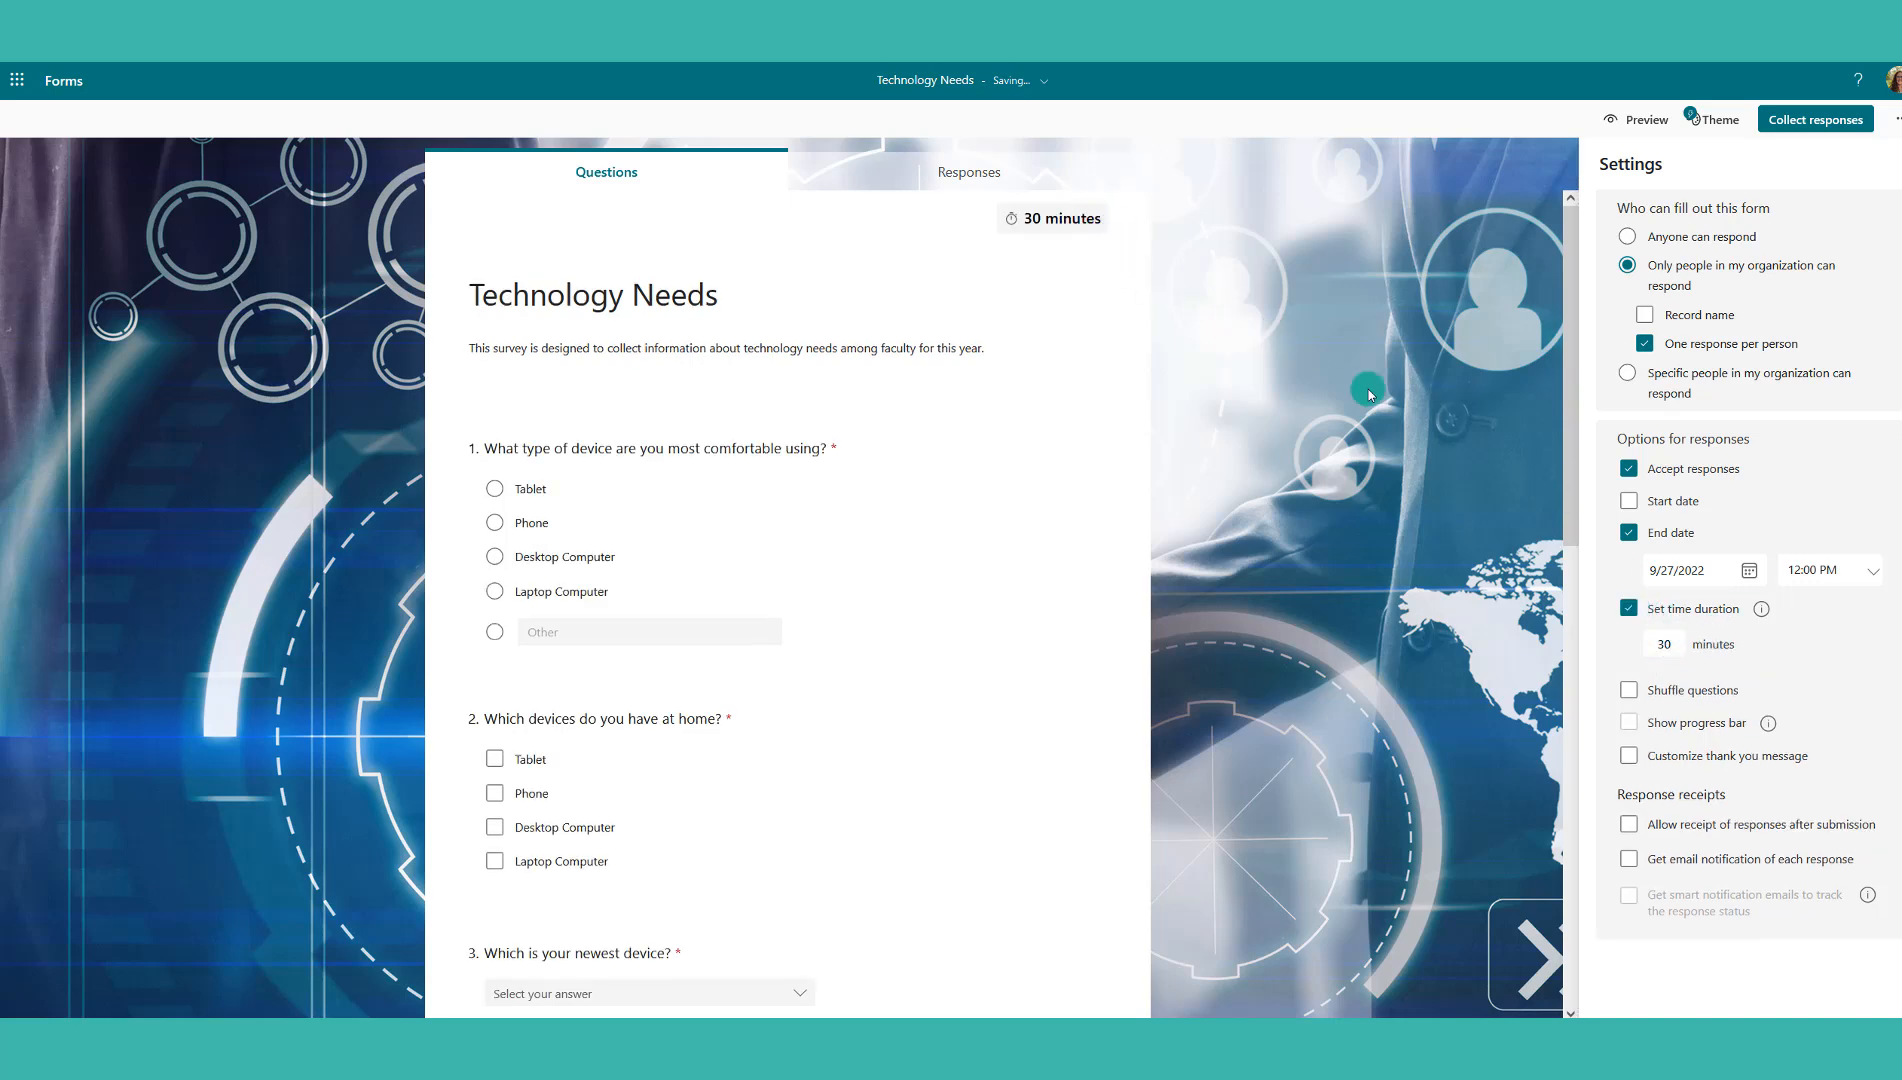
click(1627, 611)
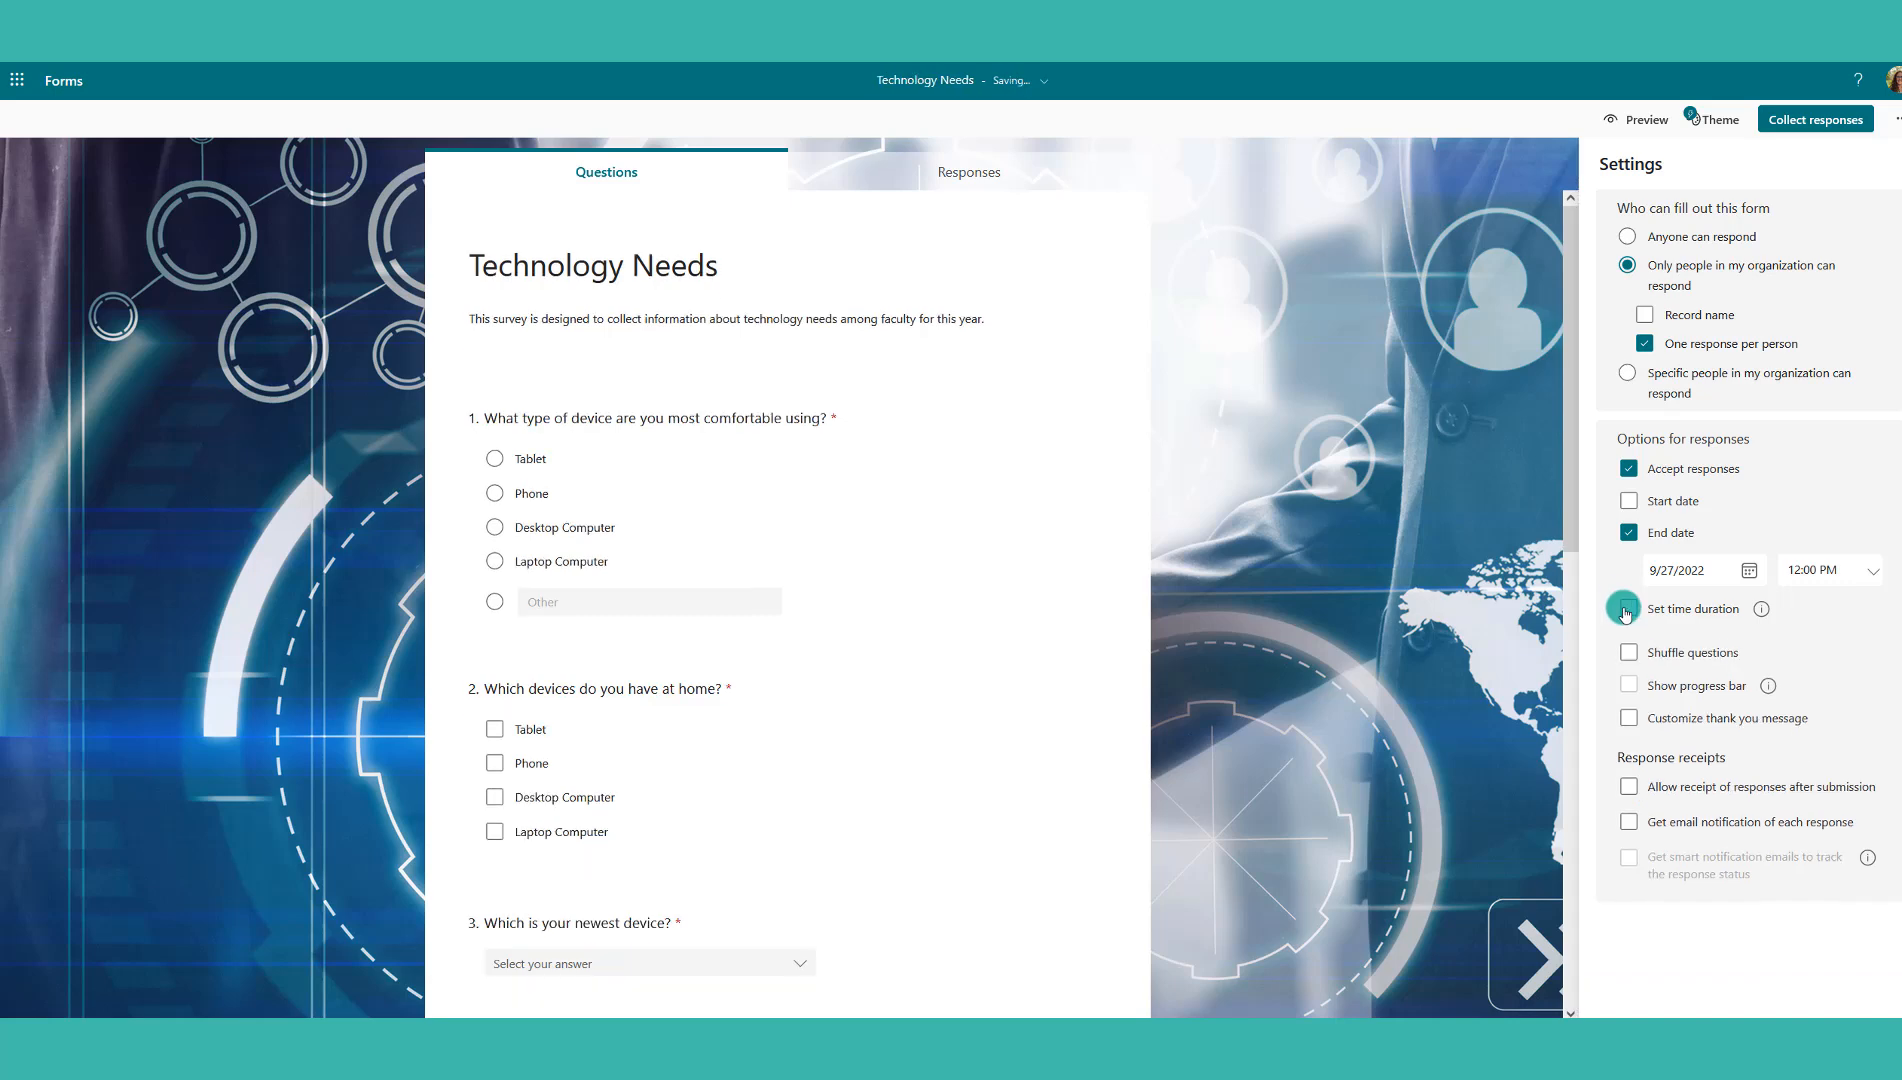
Enable the customized thank-you message, and turn on response receipts after submission and email notification of each response
click(1628, 717)
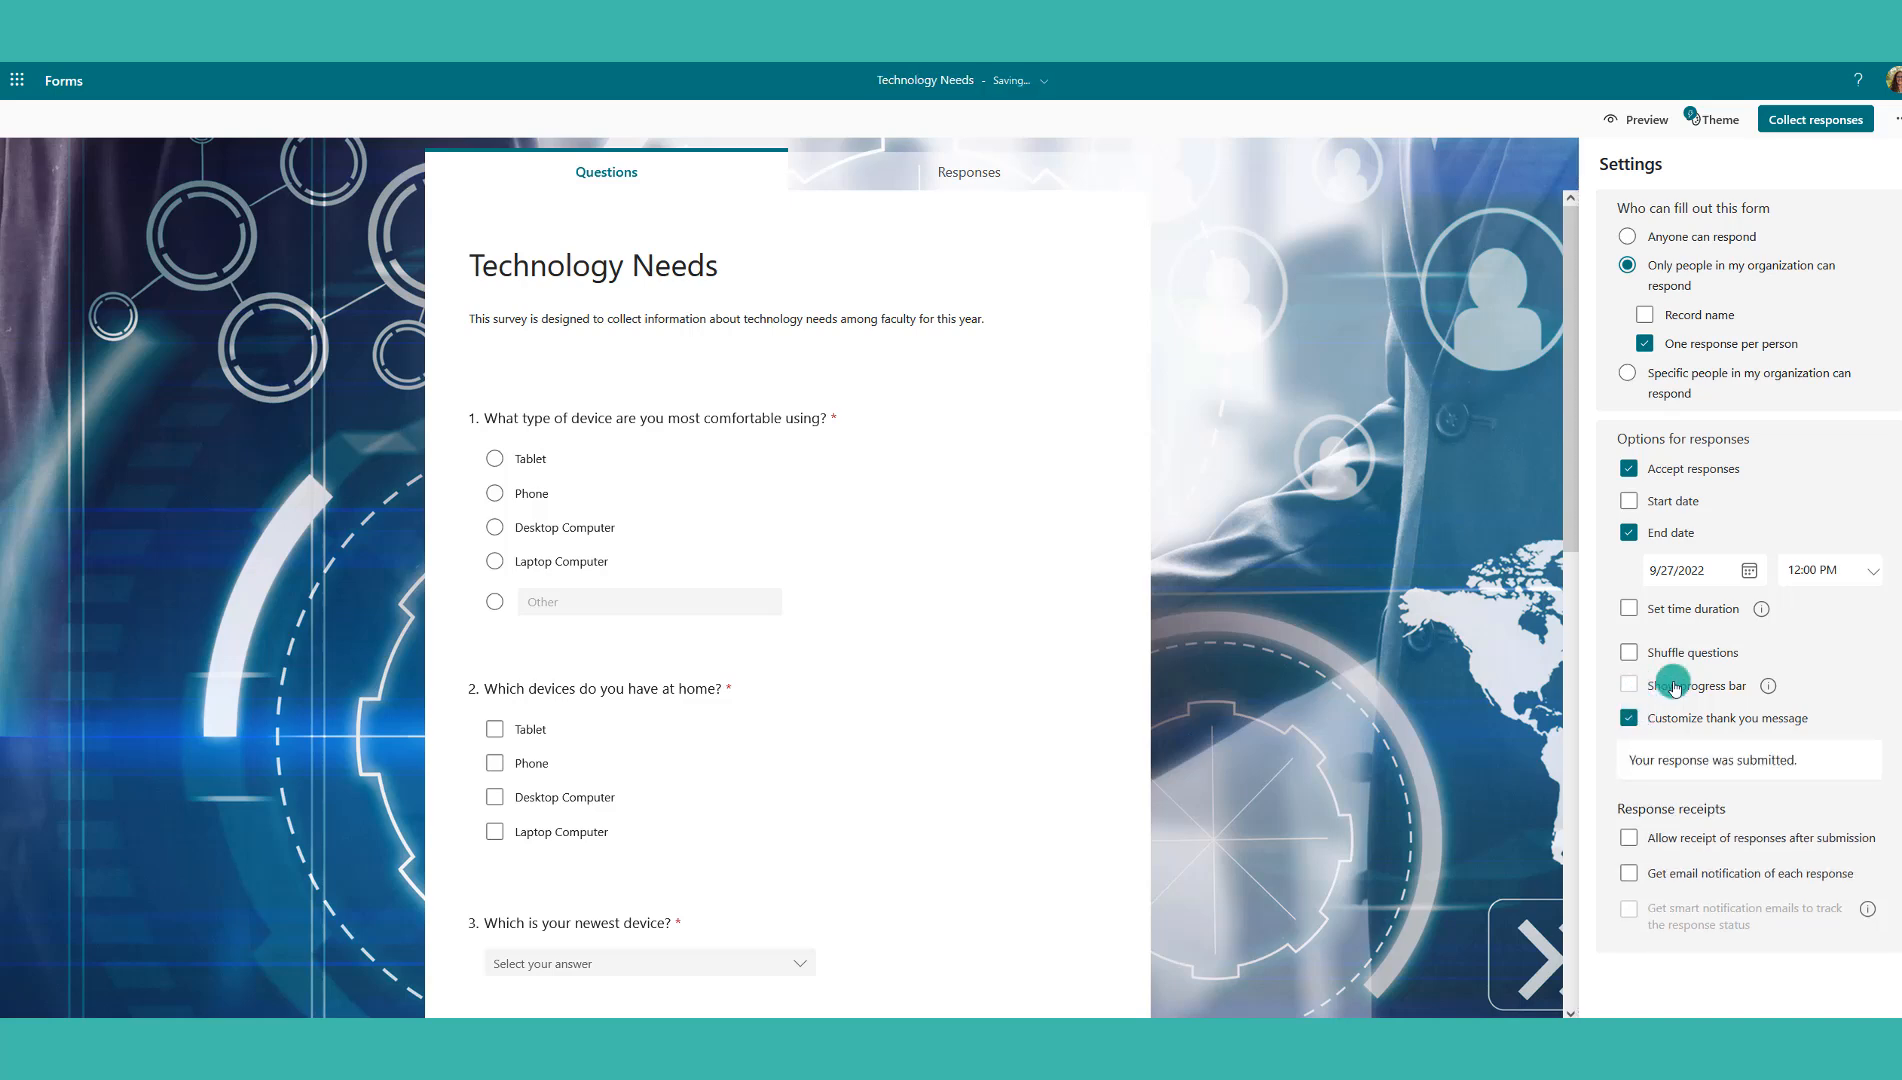
click(1640, 756)
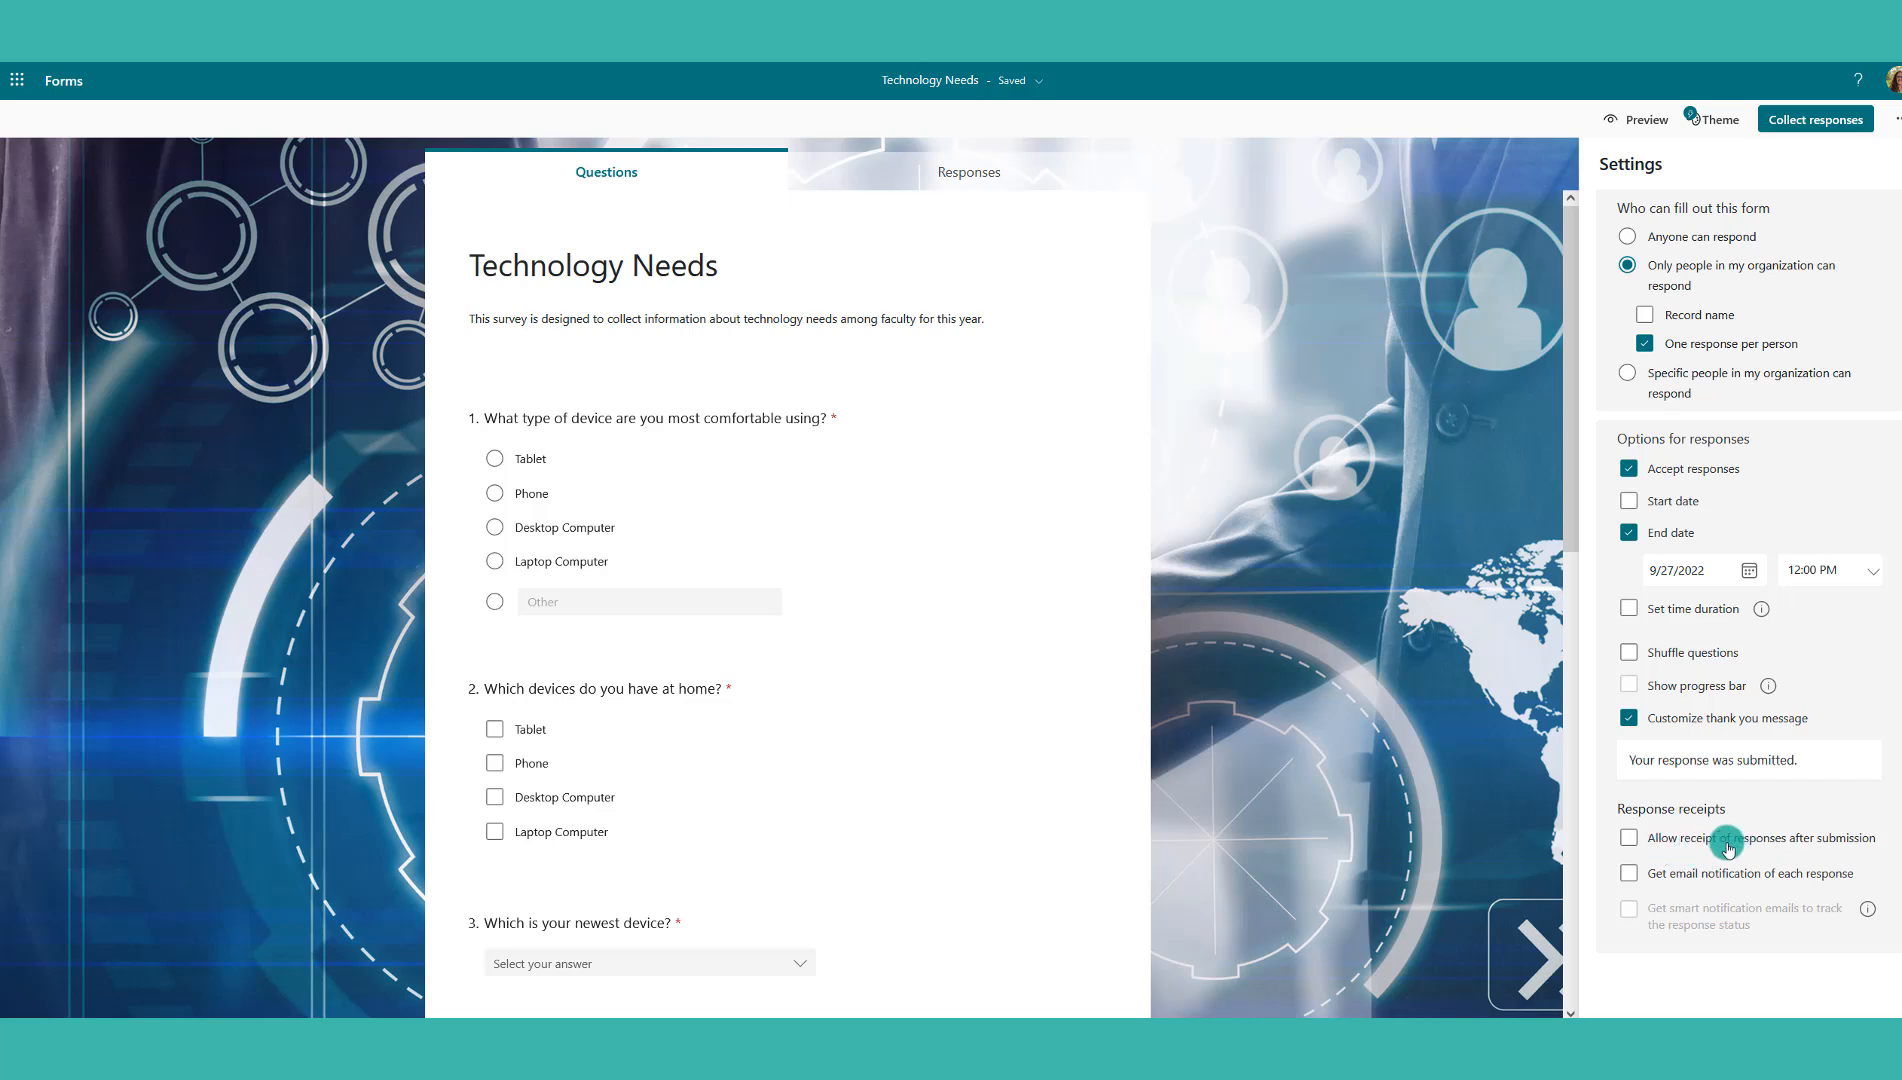
click(1630, 840)
click(1663, 880)
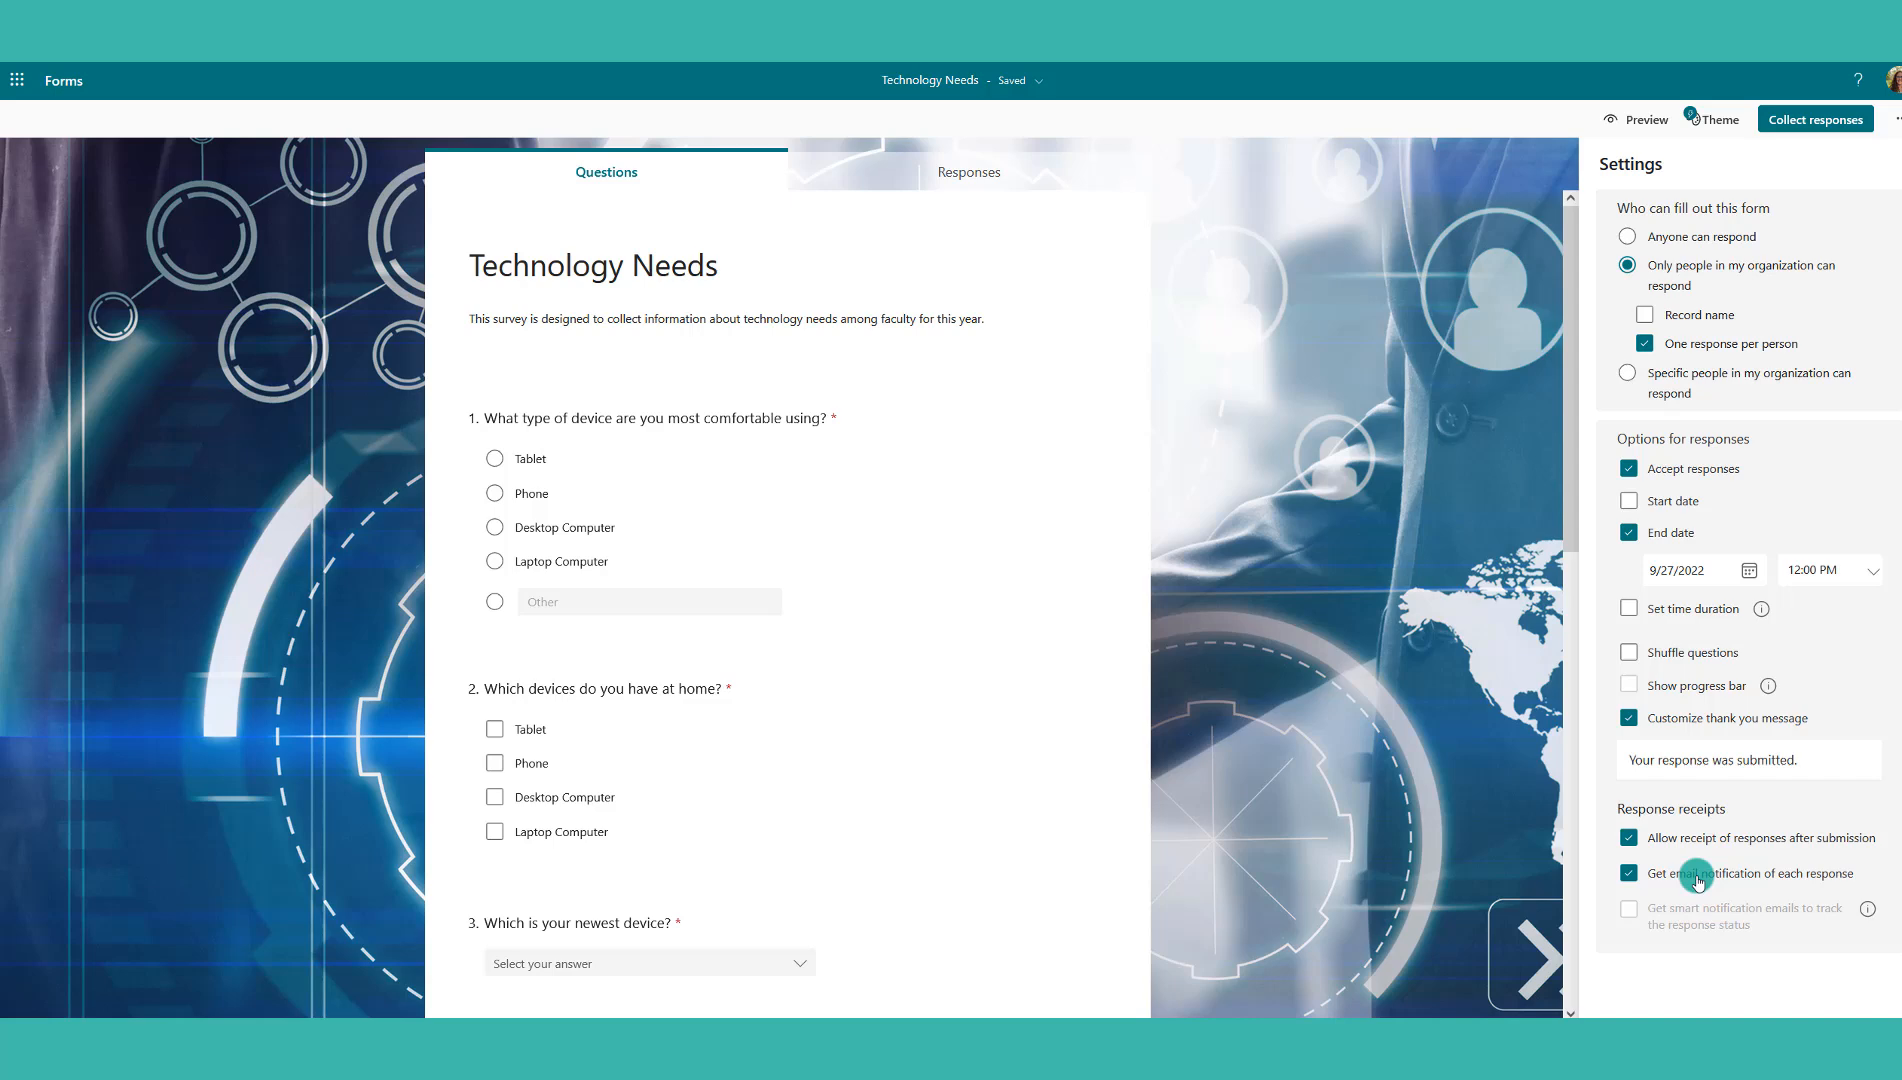
Generate a collaboration link that lets others view and edit the form
click(1893, 120)
click(1809, 167)
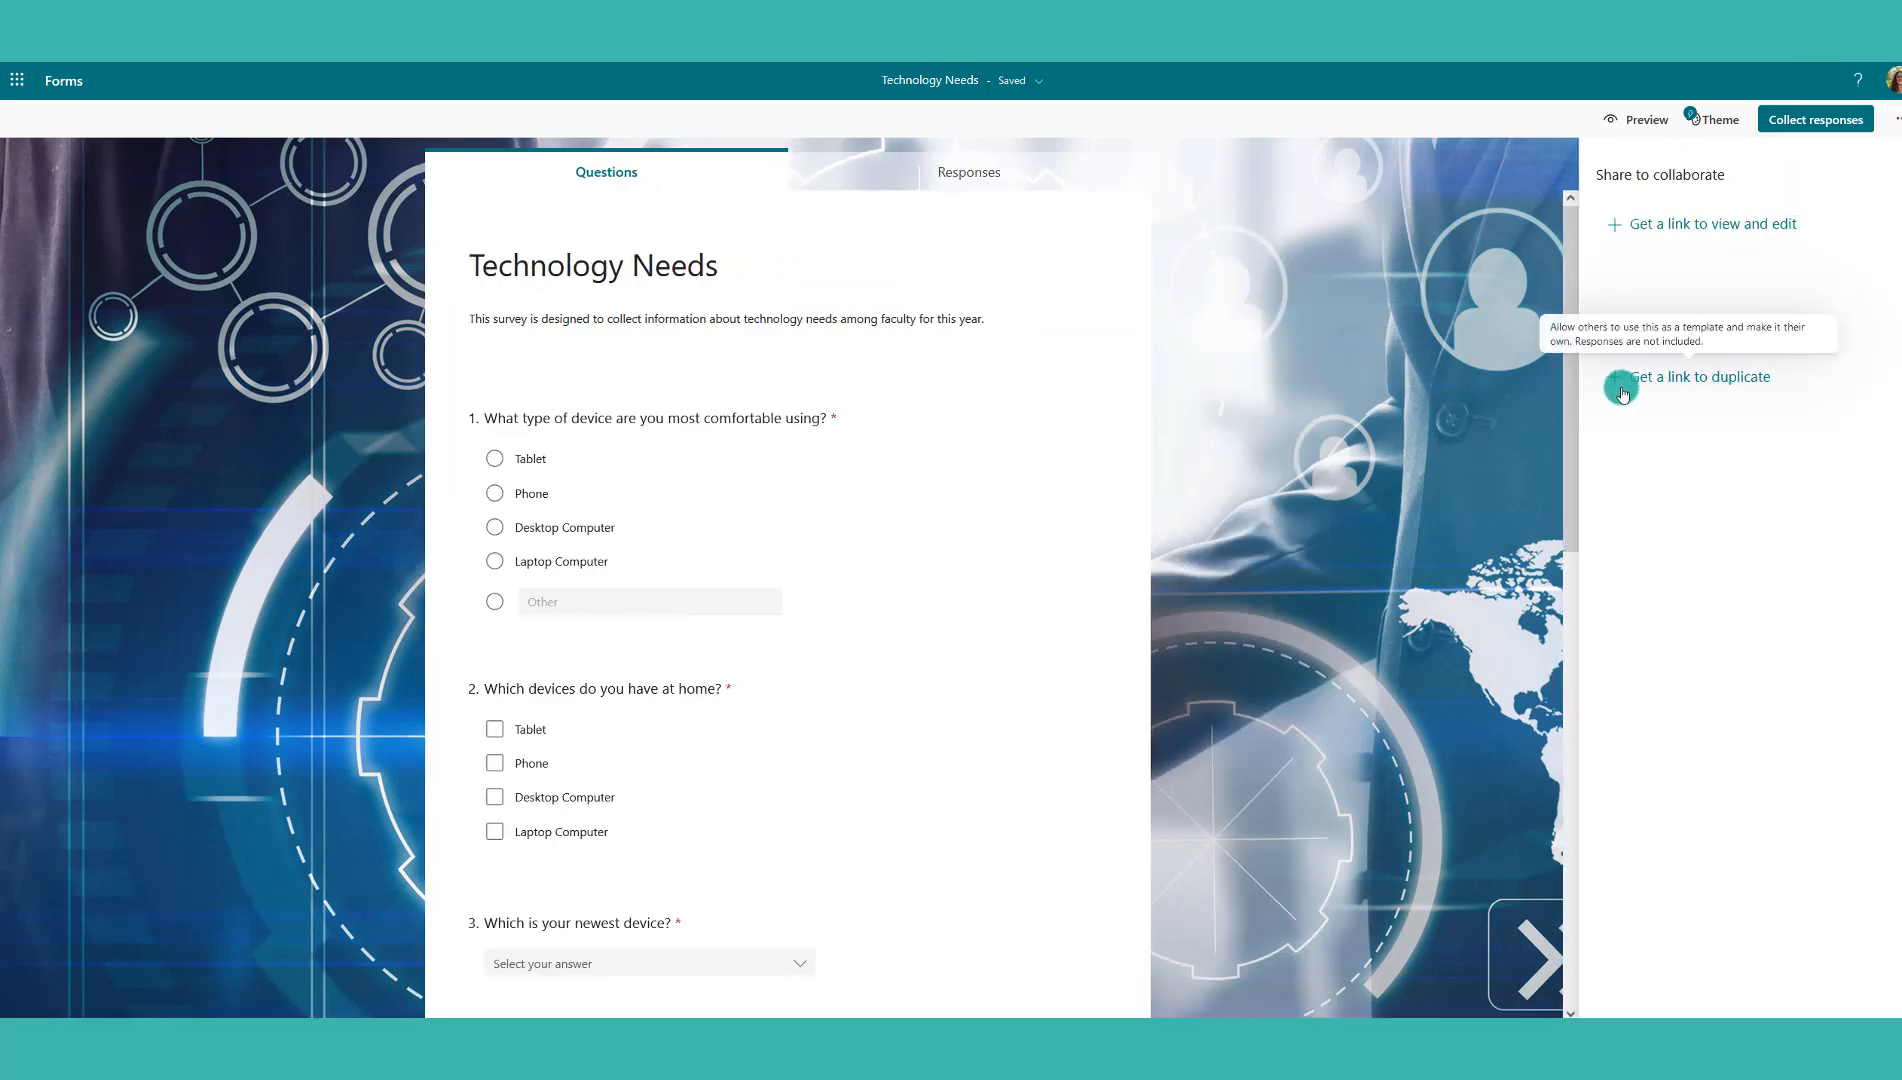
click(1635, 225)
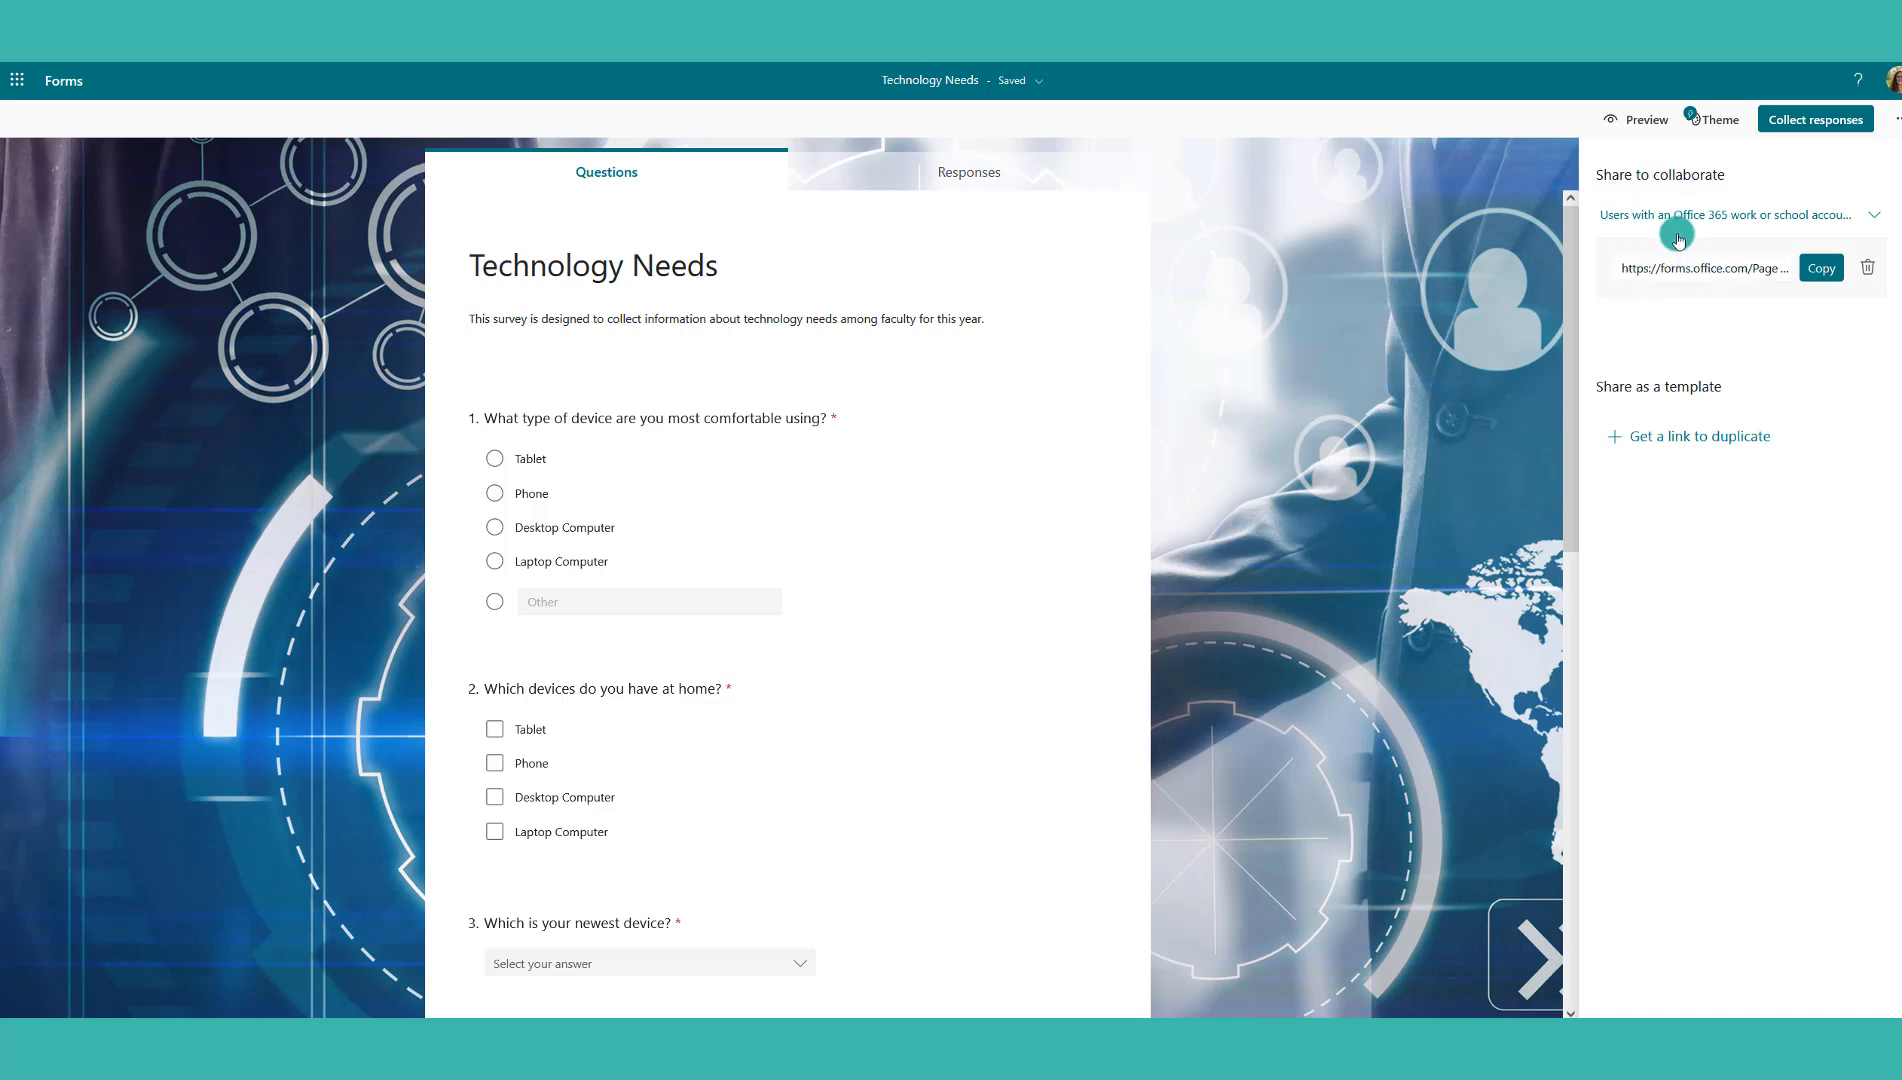
Review the options for sending the form and collecting responses, and return to the collaboration sharing options
click(1897, 120)
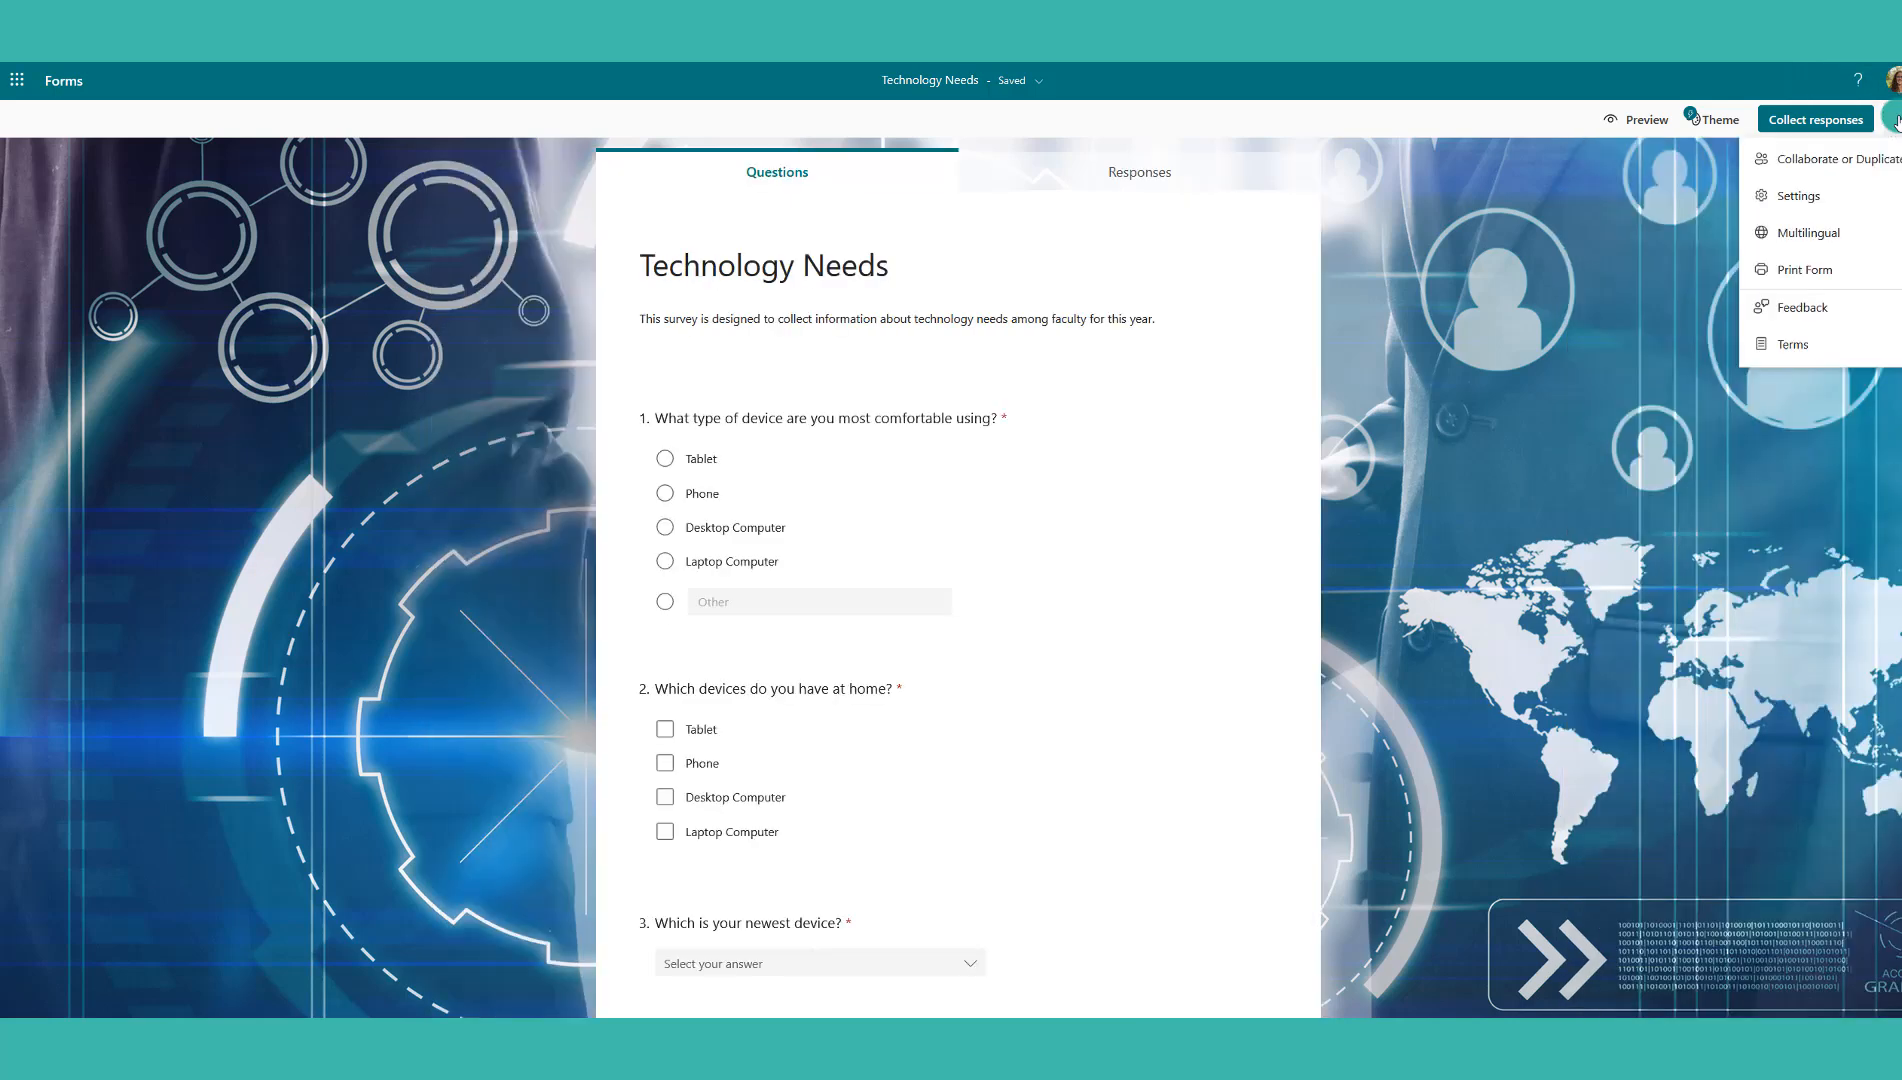
click(1815, 120)
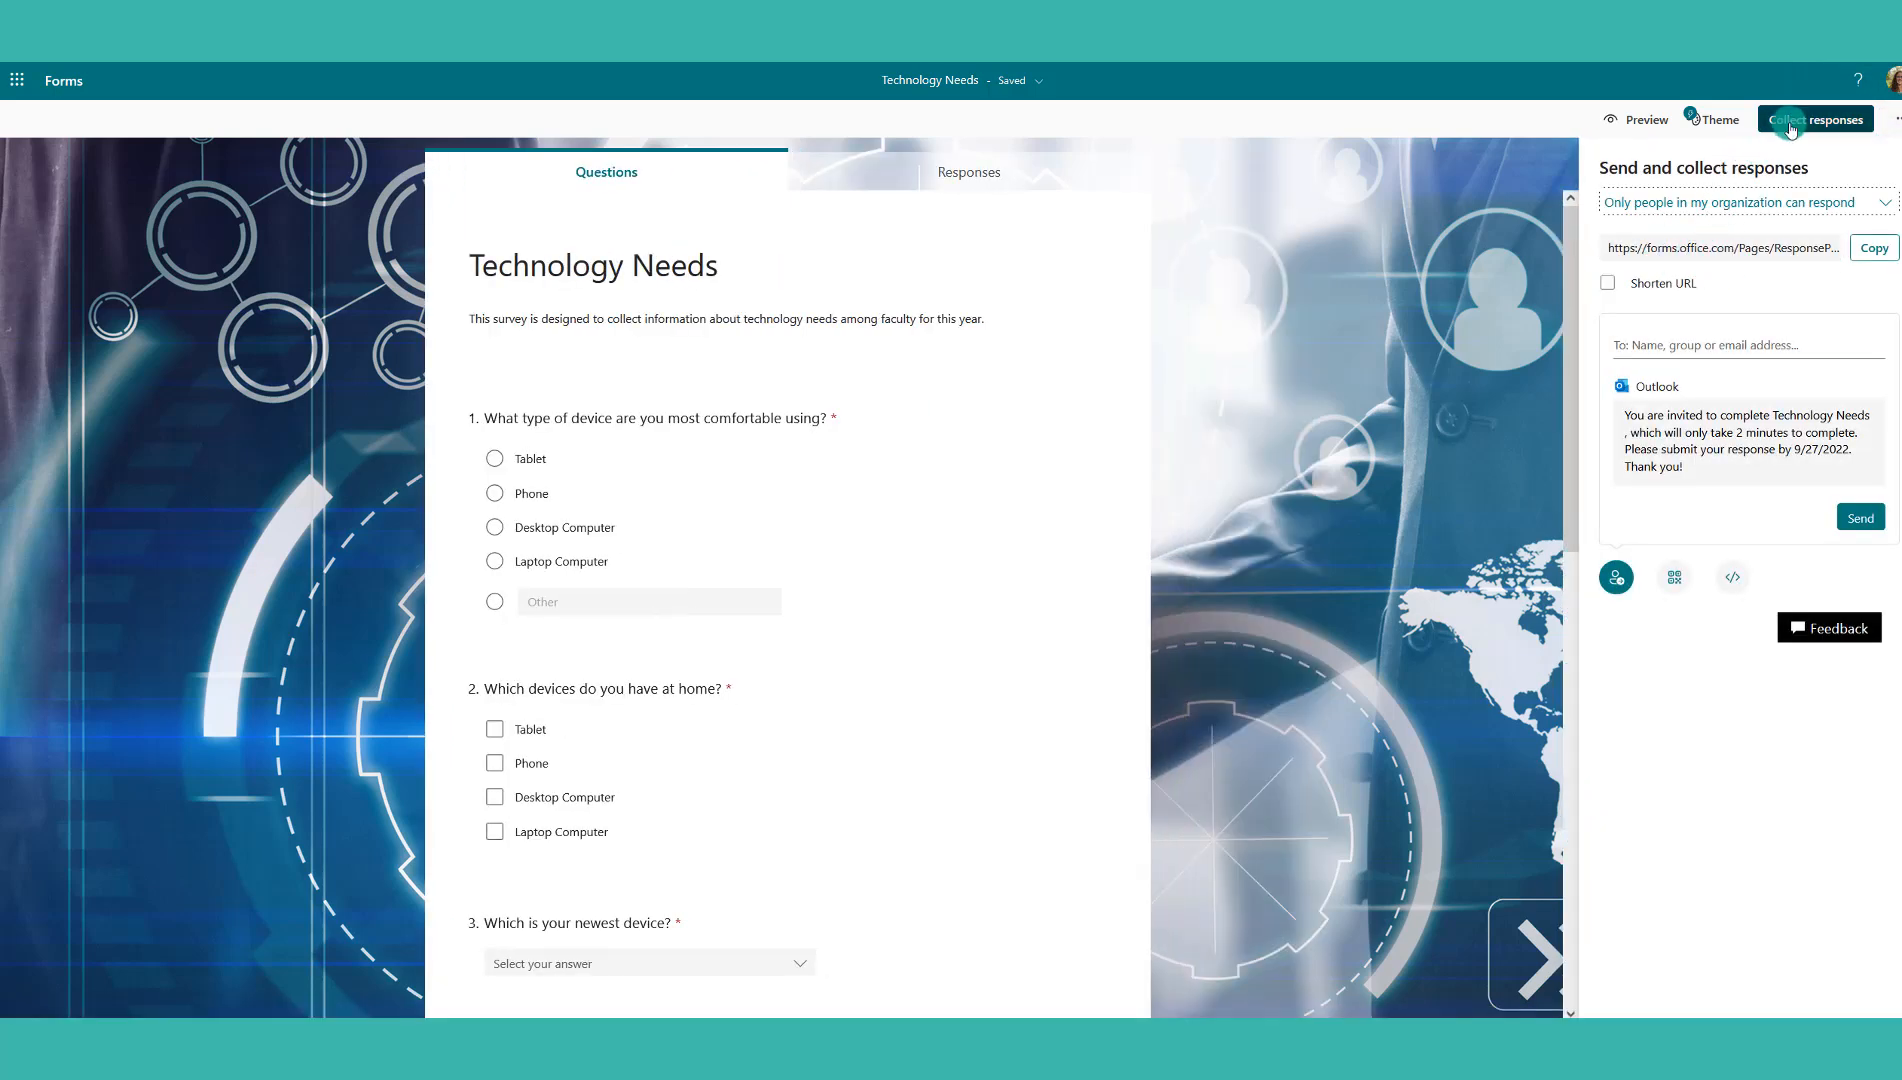
click(1897, 120)
click(1792, 165)
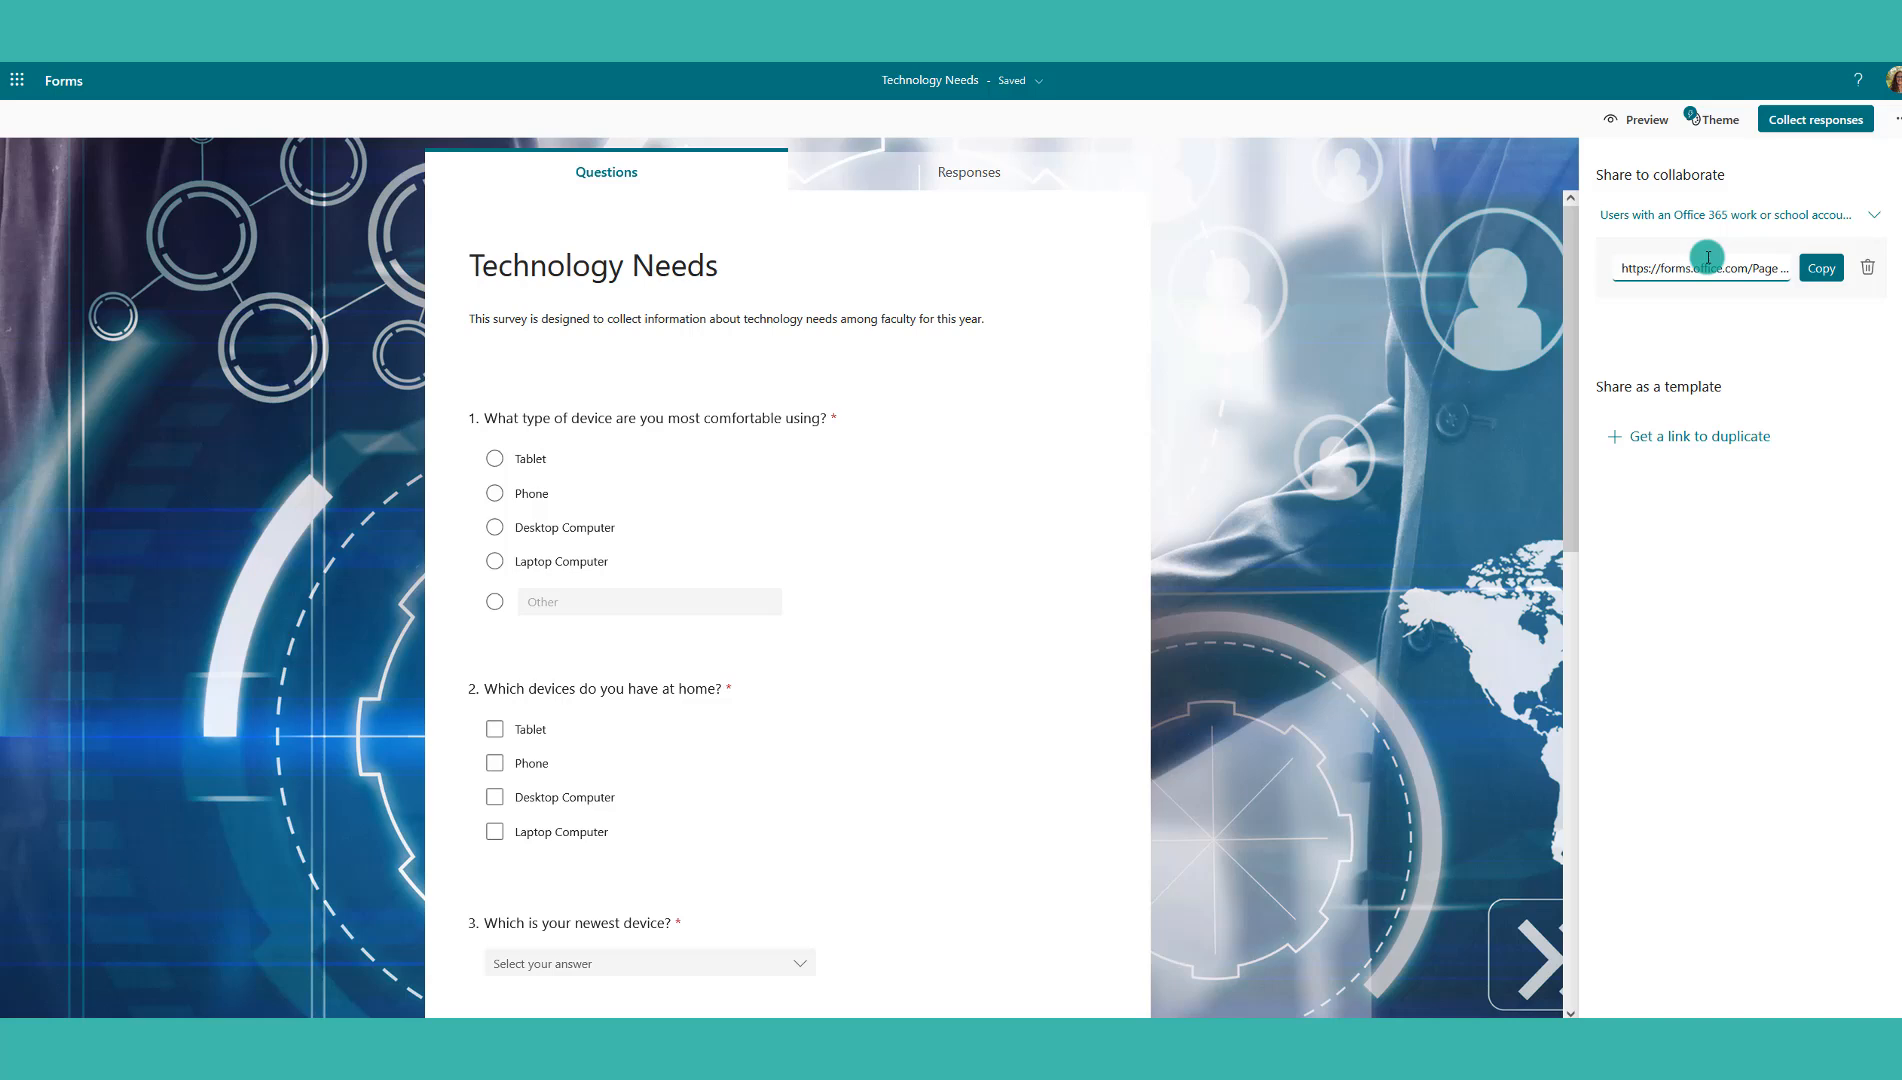
Restrict viewing and editing of the form to specific people in the organization, and check who has access
click(1726, 213)
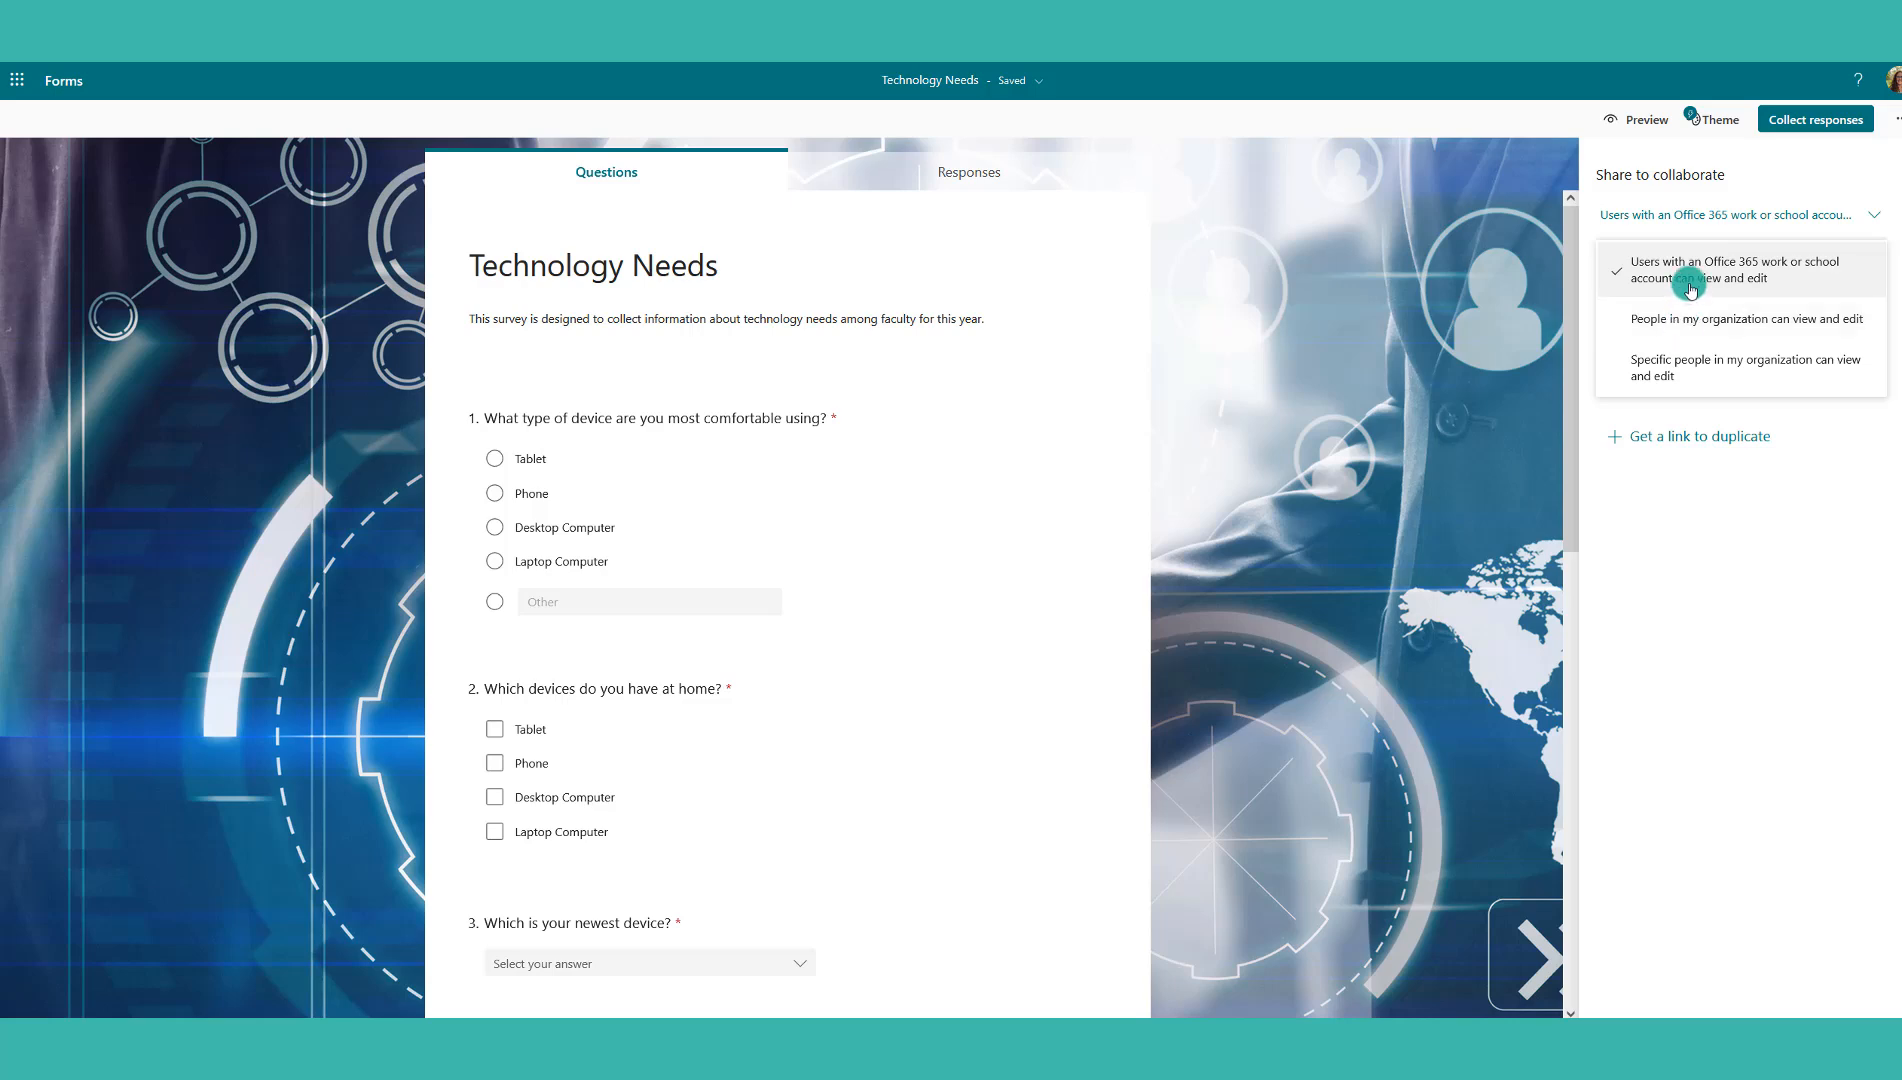
click(1652, 366)
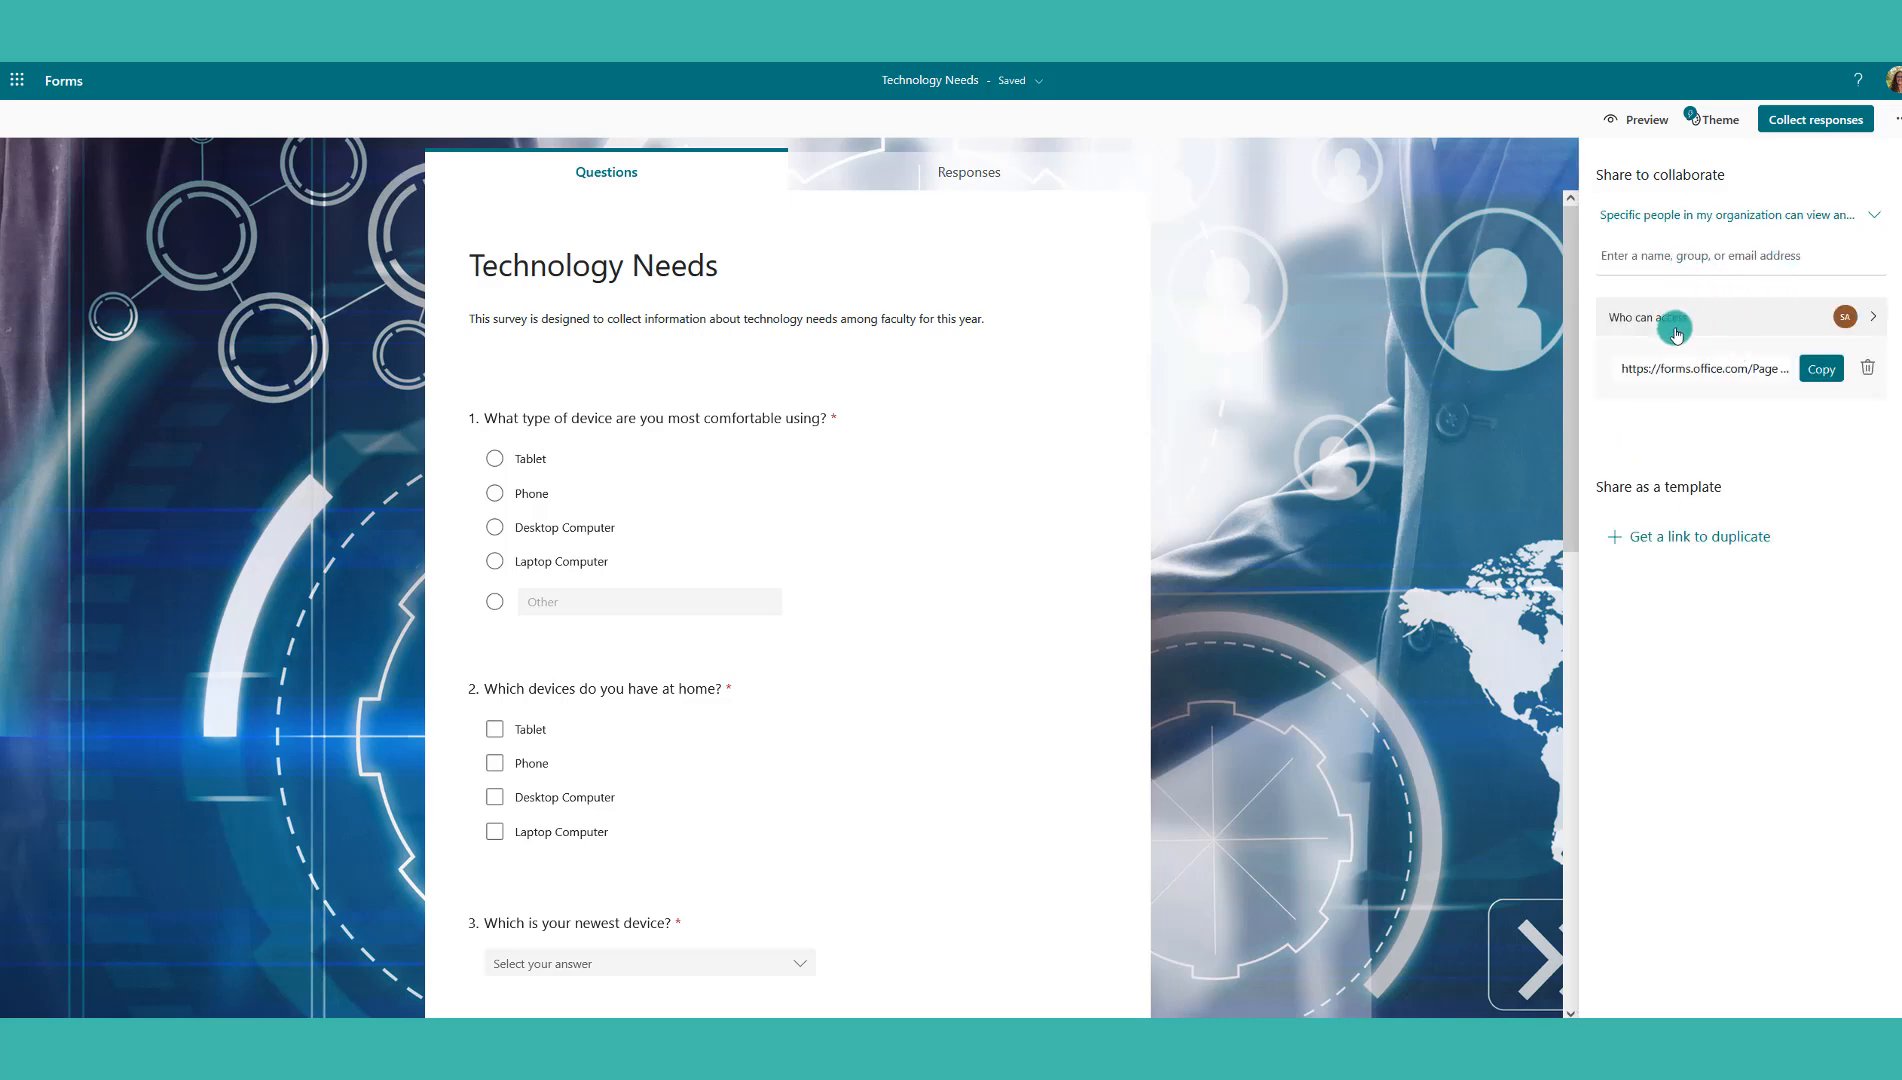
click(1677, 331)
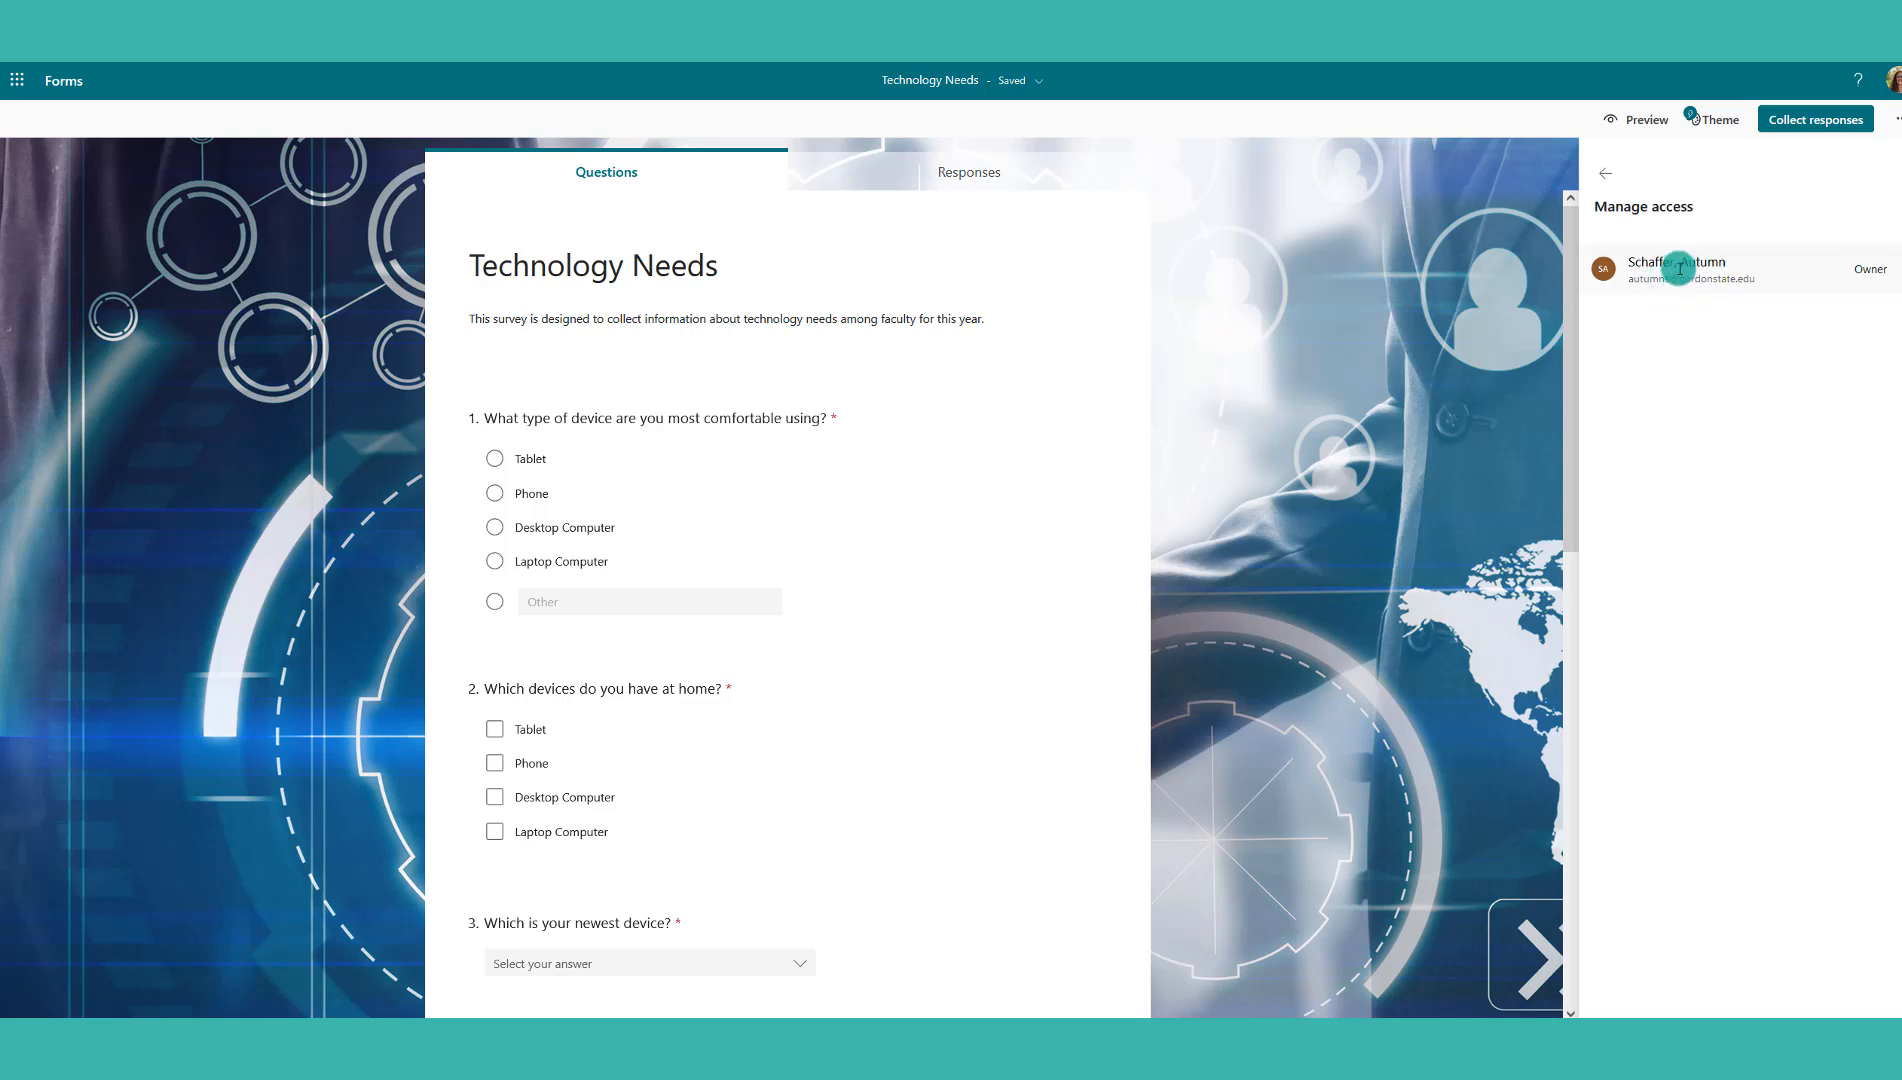
click(1606, 173)
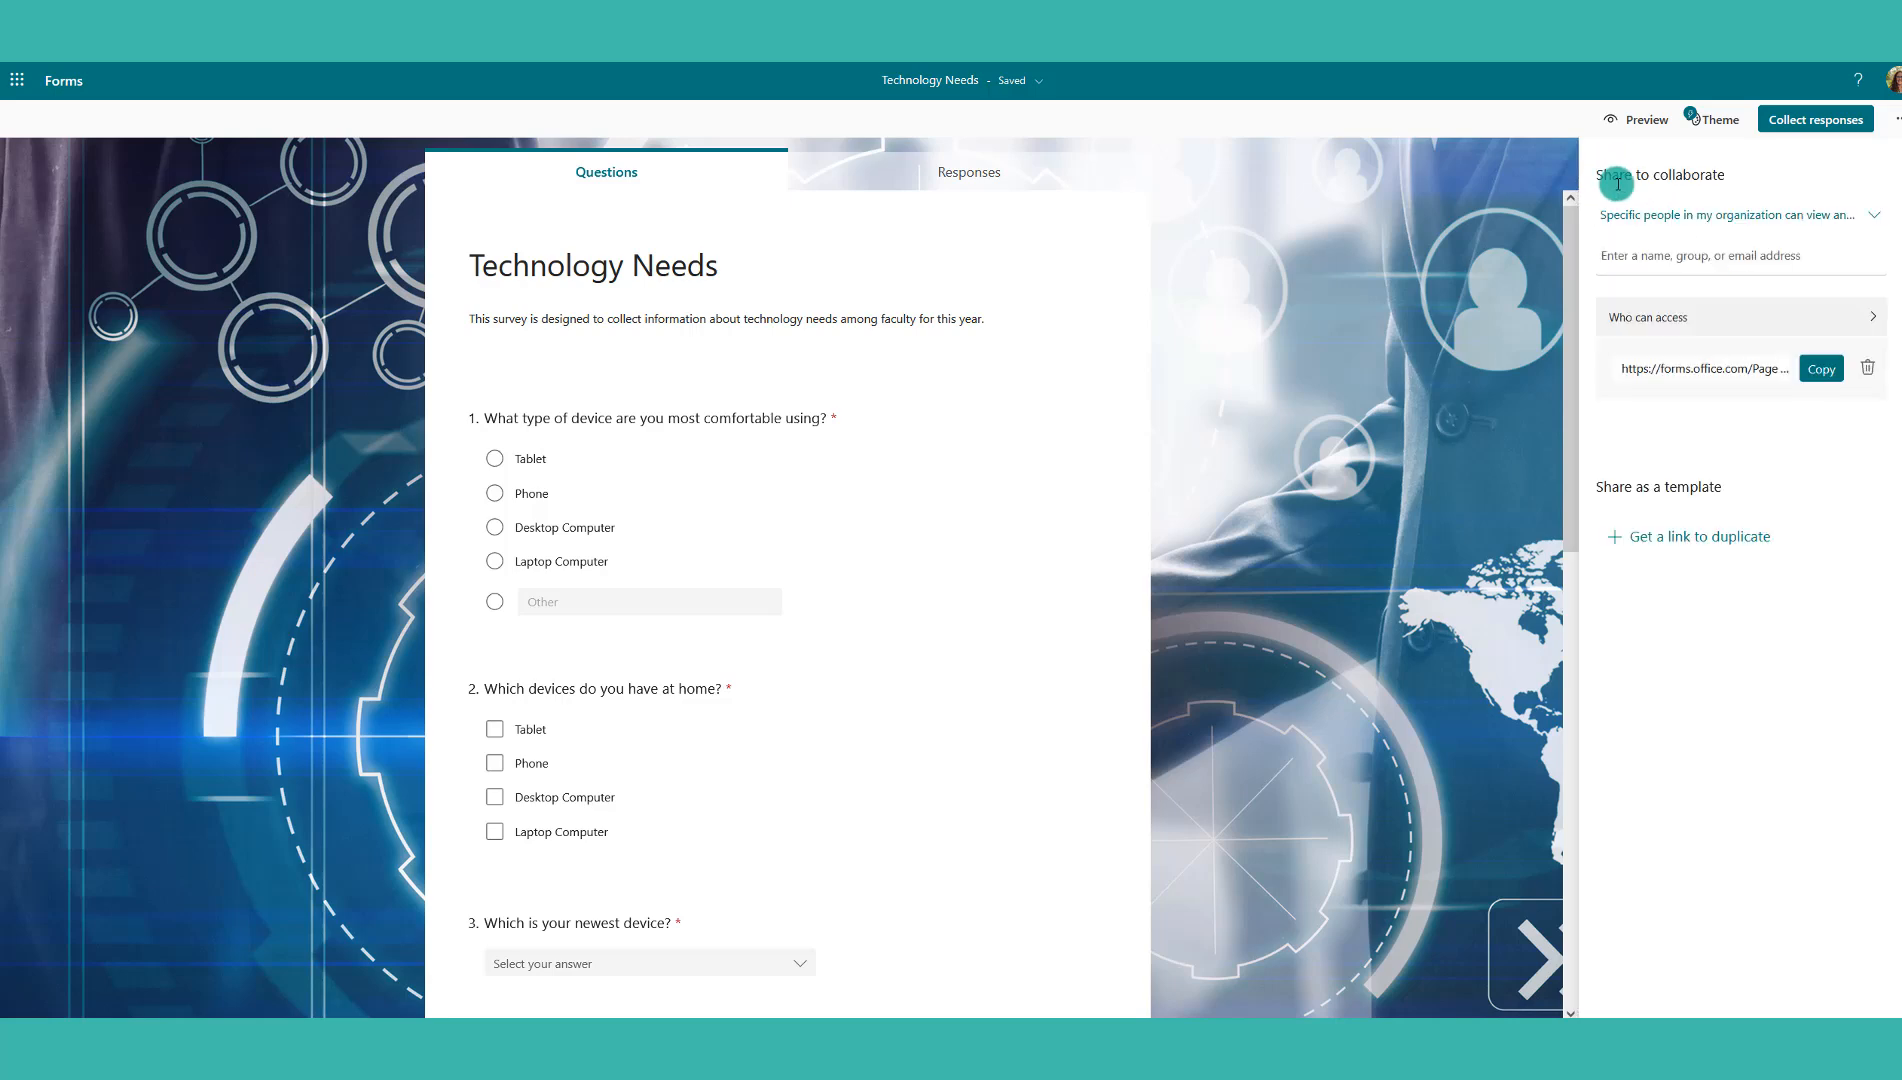
Give a colleague view-and-edit access to the form by name, and copy the collaboration link
click(1696, 258)
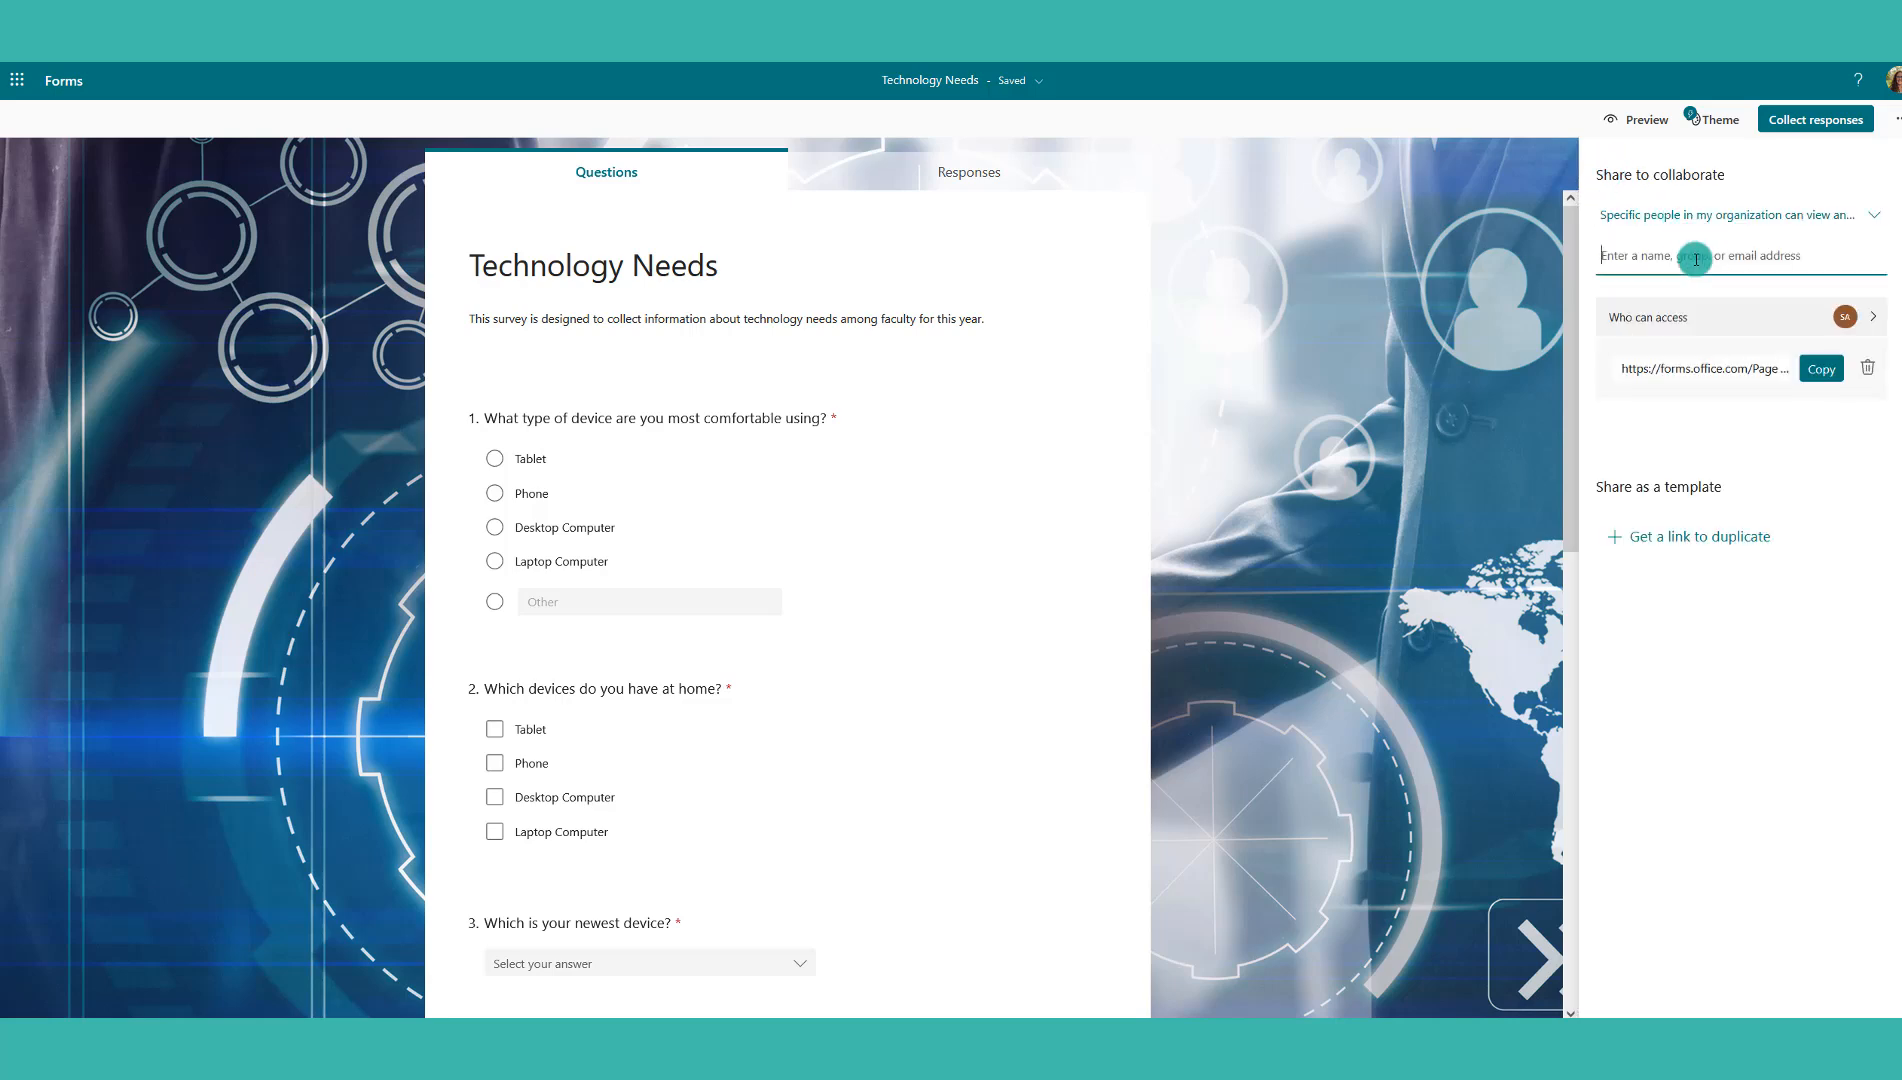
click(1665, 320)
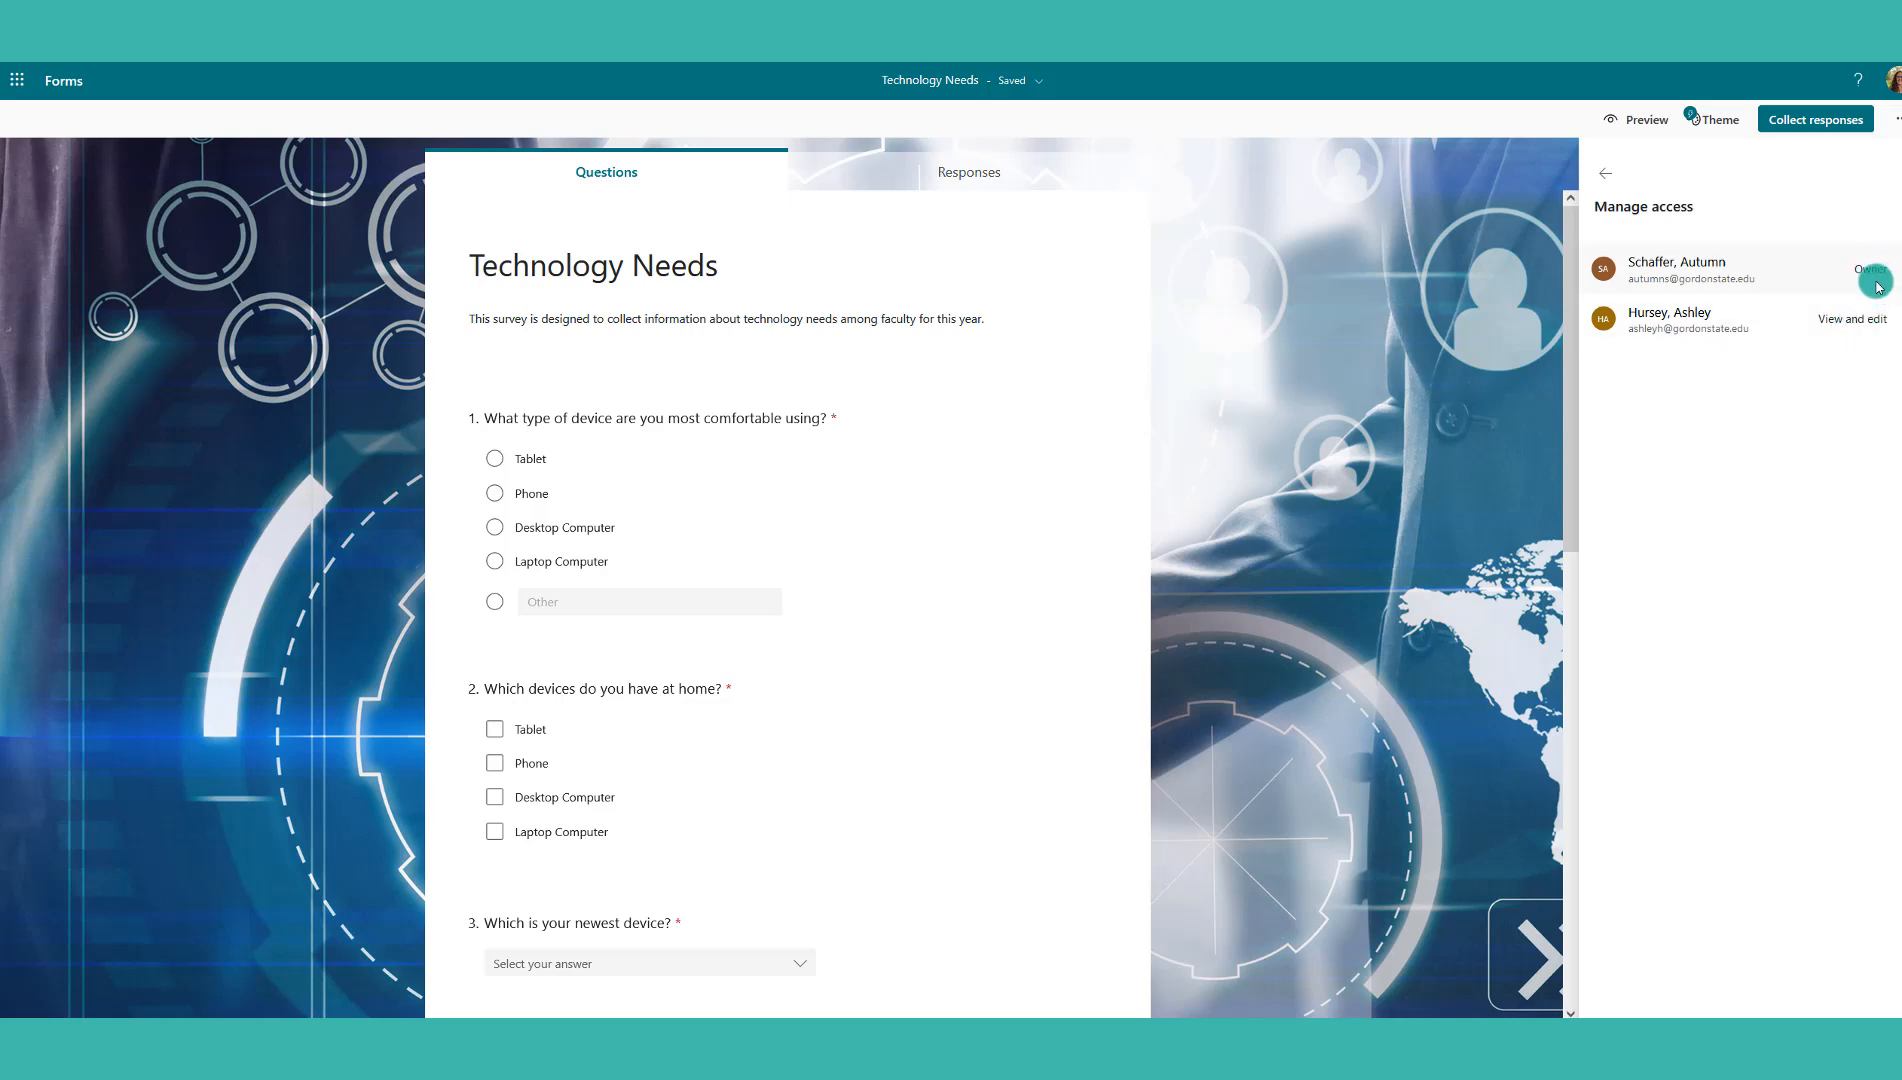
click(1608, 173)
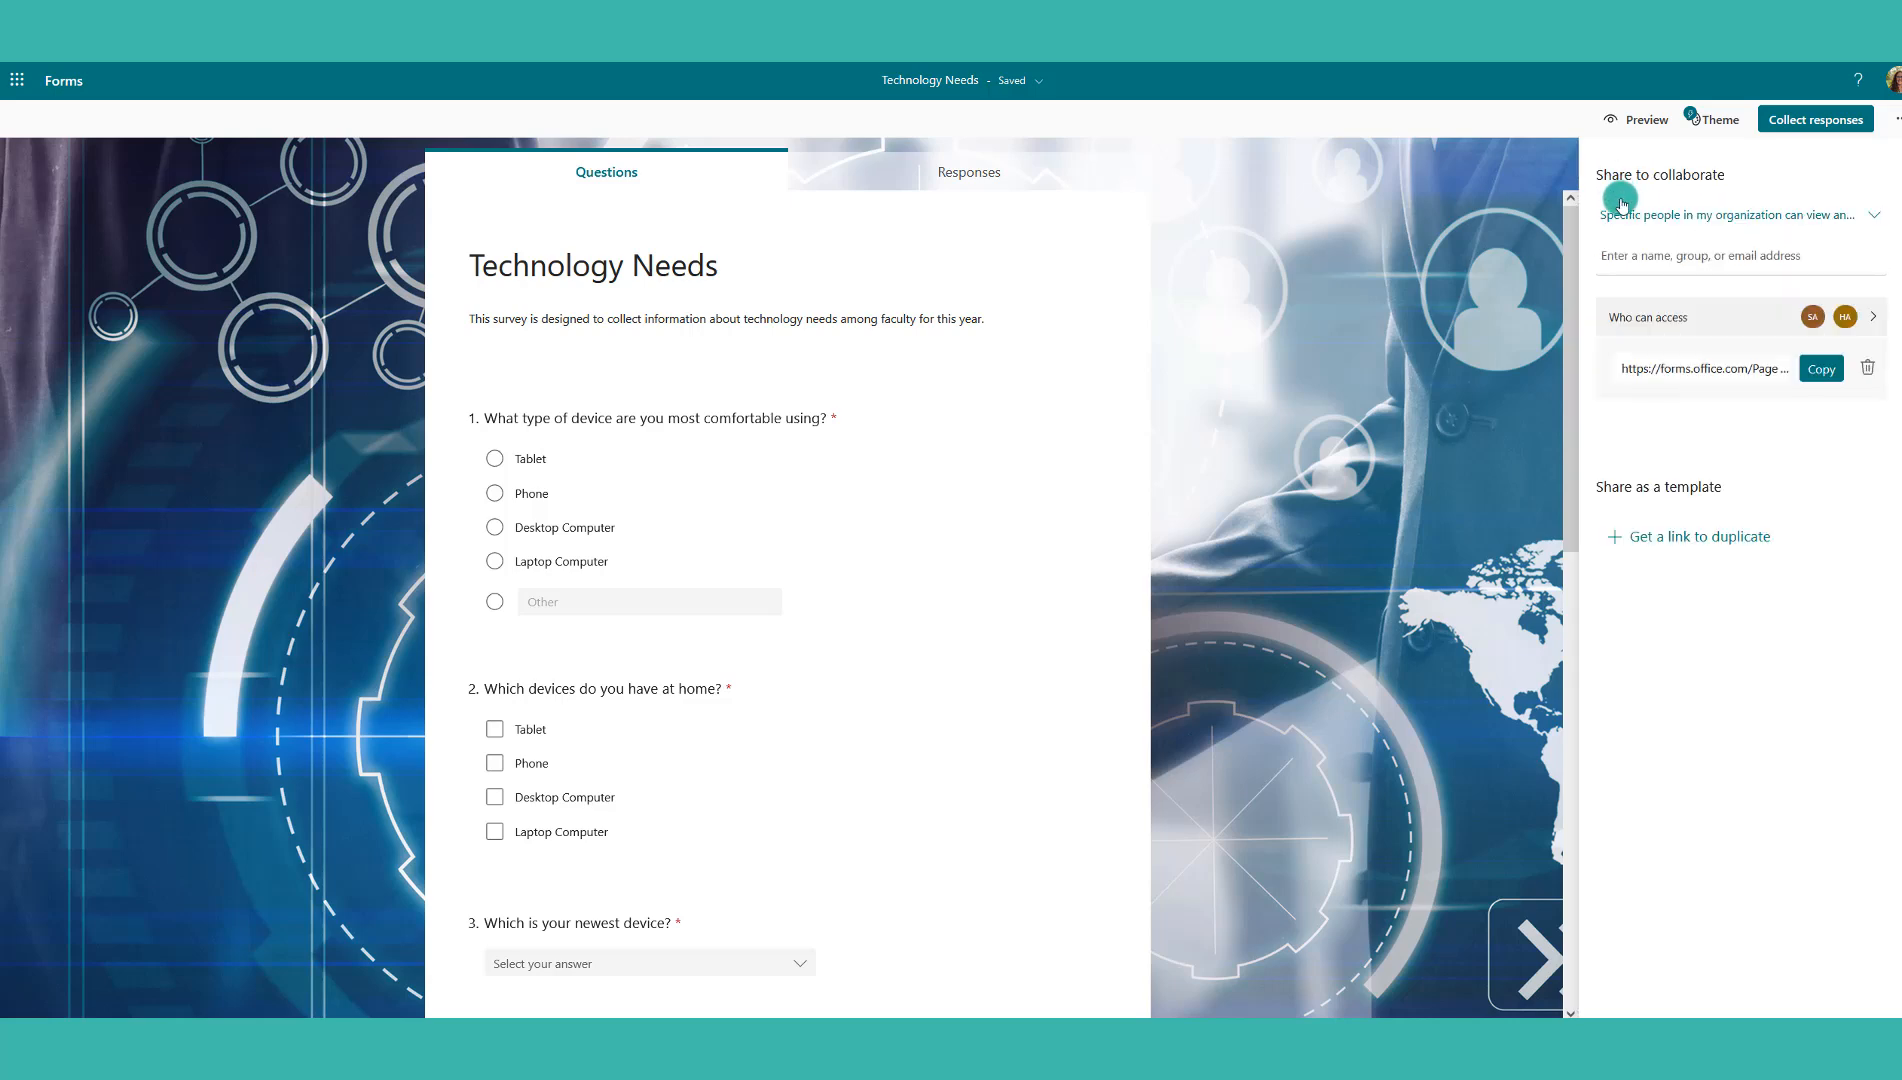
click(1831, 376)
Move the "Which devices do you have at home?" question up to become question 1
click(1104, 197)
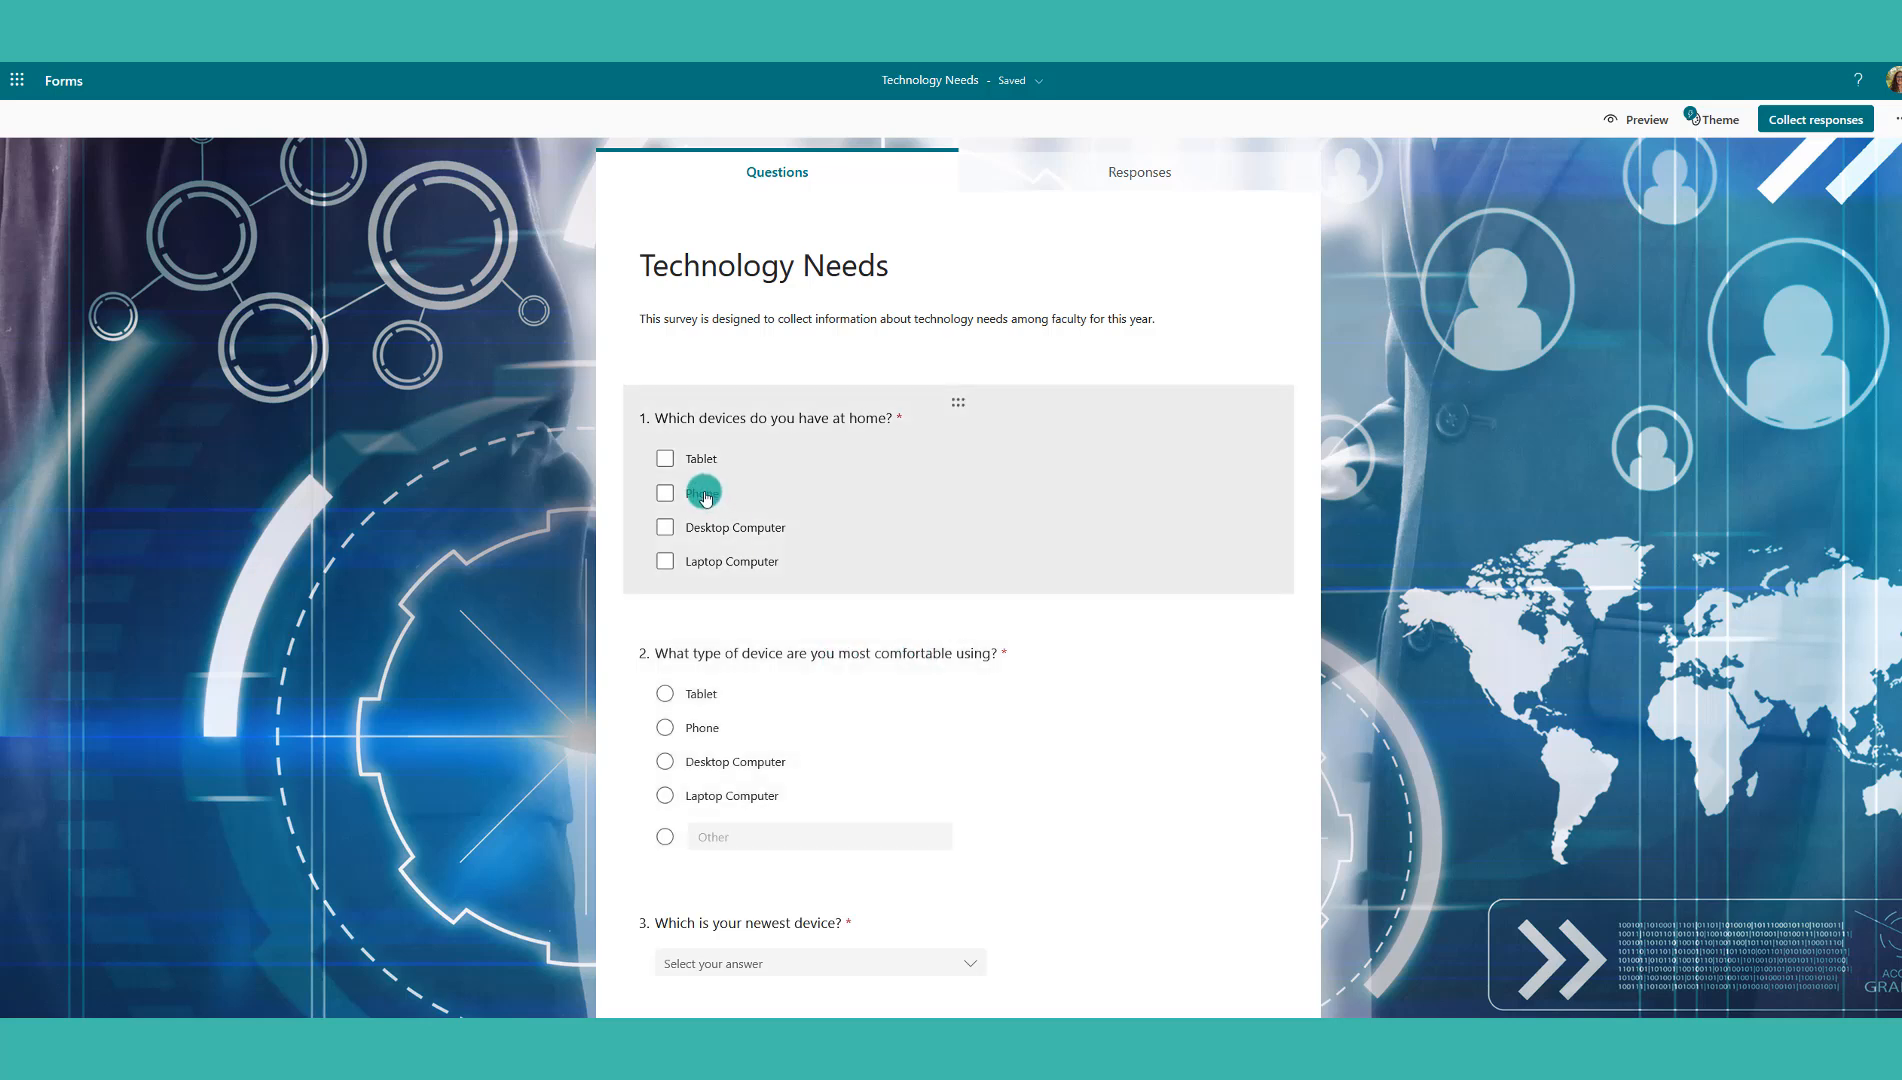
Add branching to "What types of courses do you want to take?" so that Online goes to the end of the form
scroll(706, 499, down, 15)
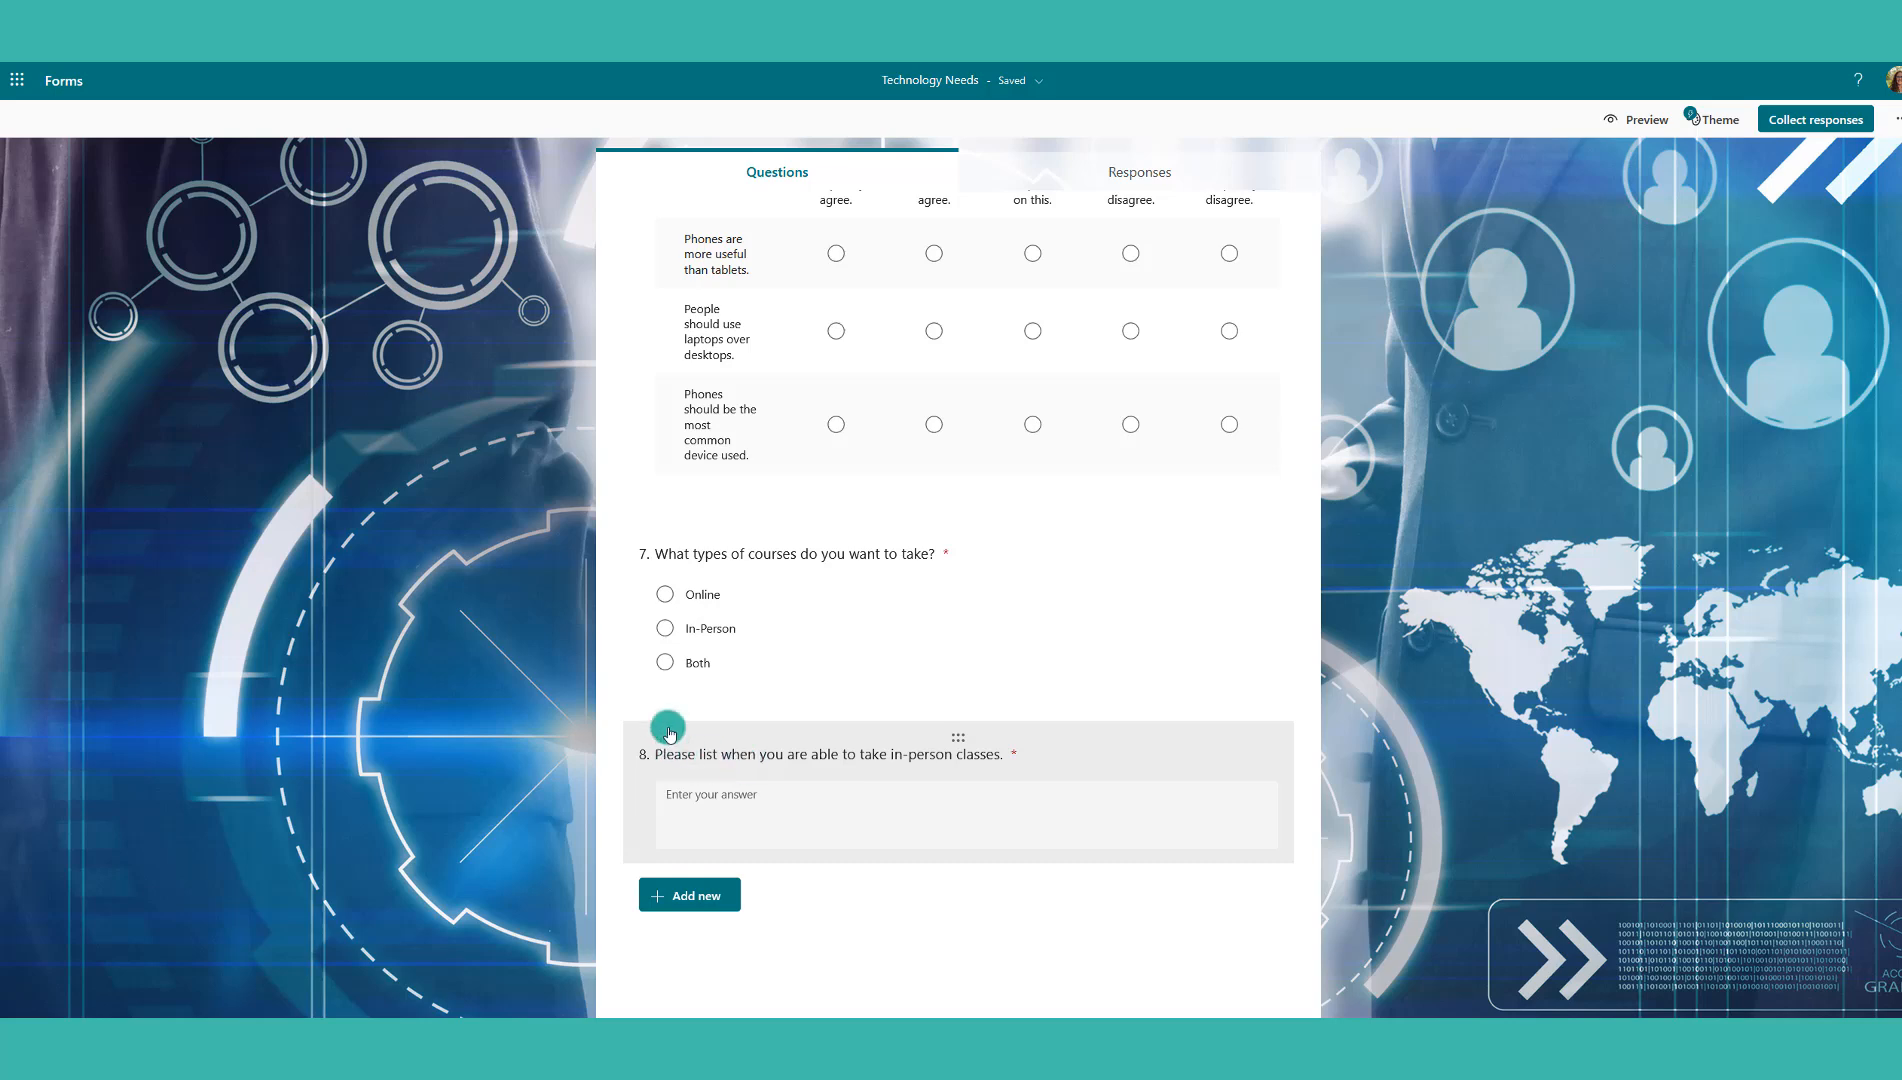
click(720, 755)
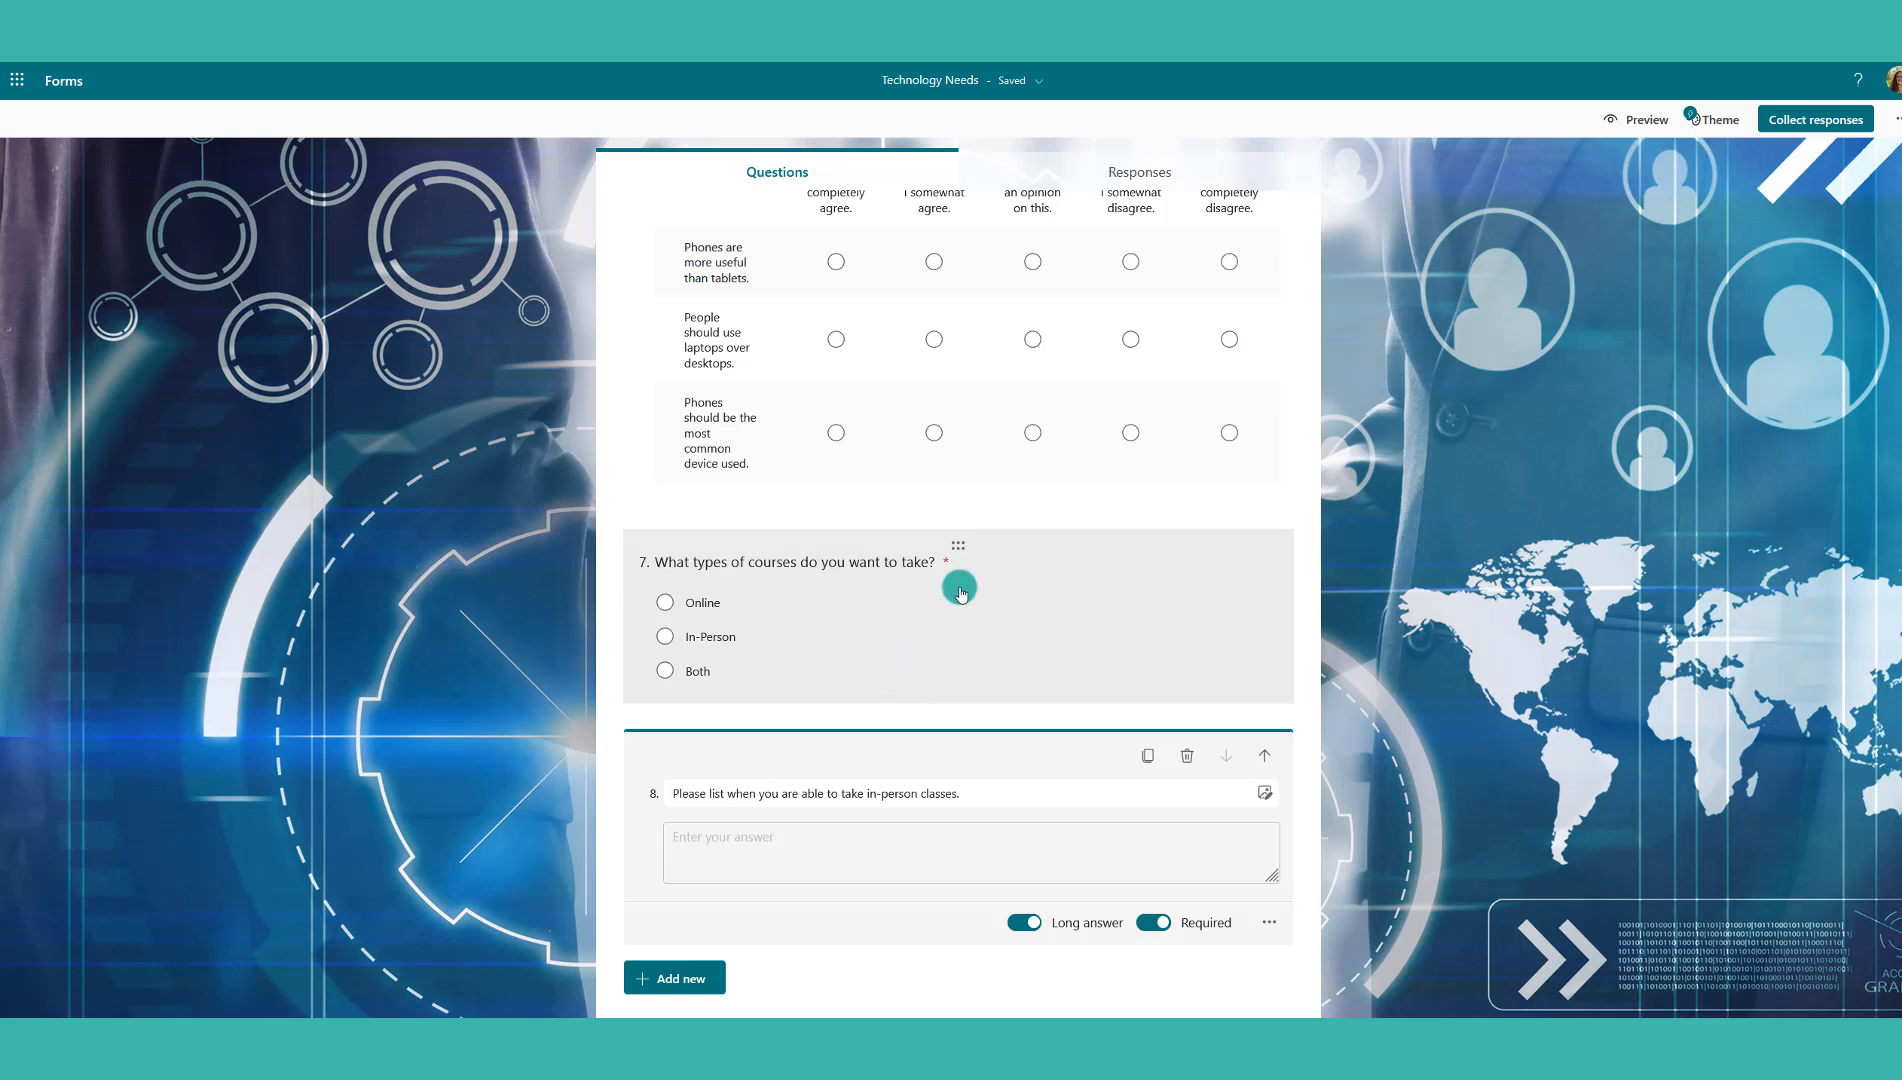
click(999, 555)
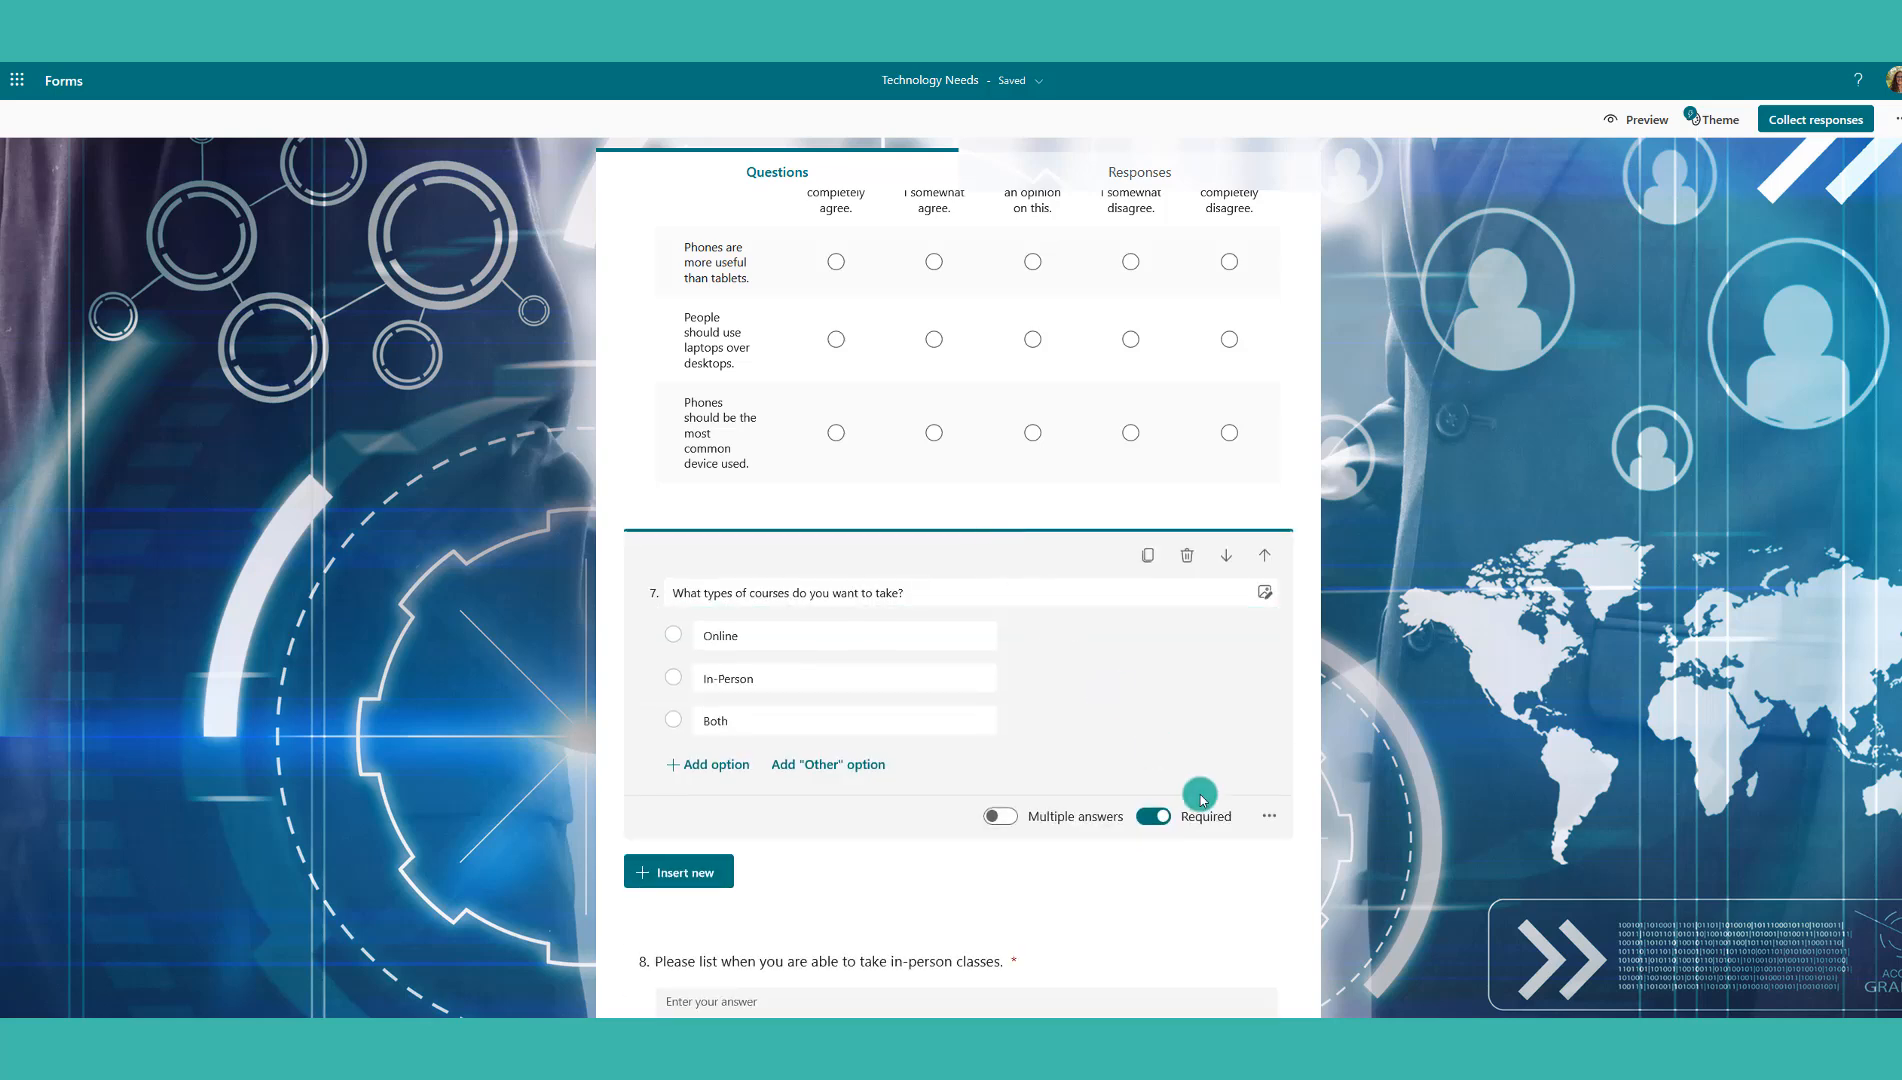
click(1264, 815)
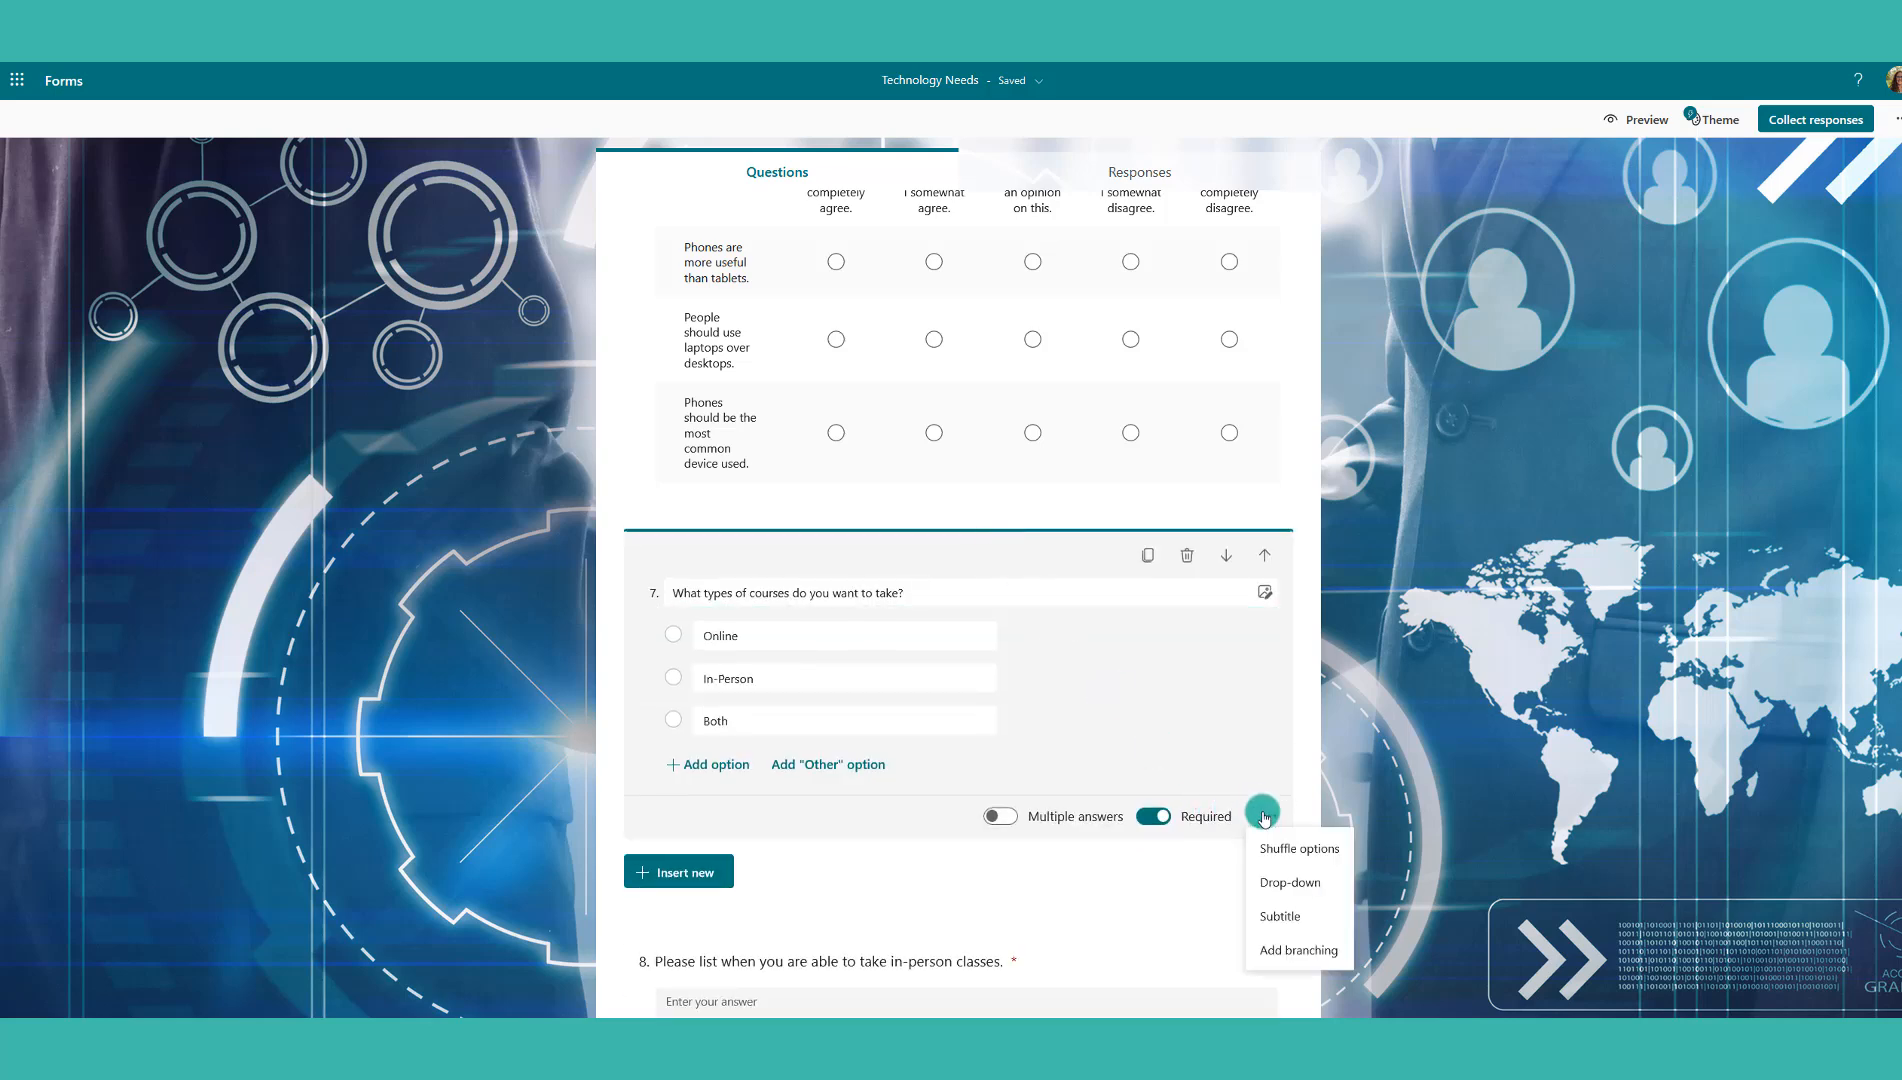
click(1315, 952)
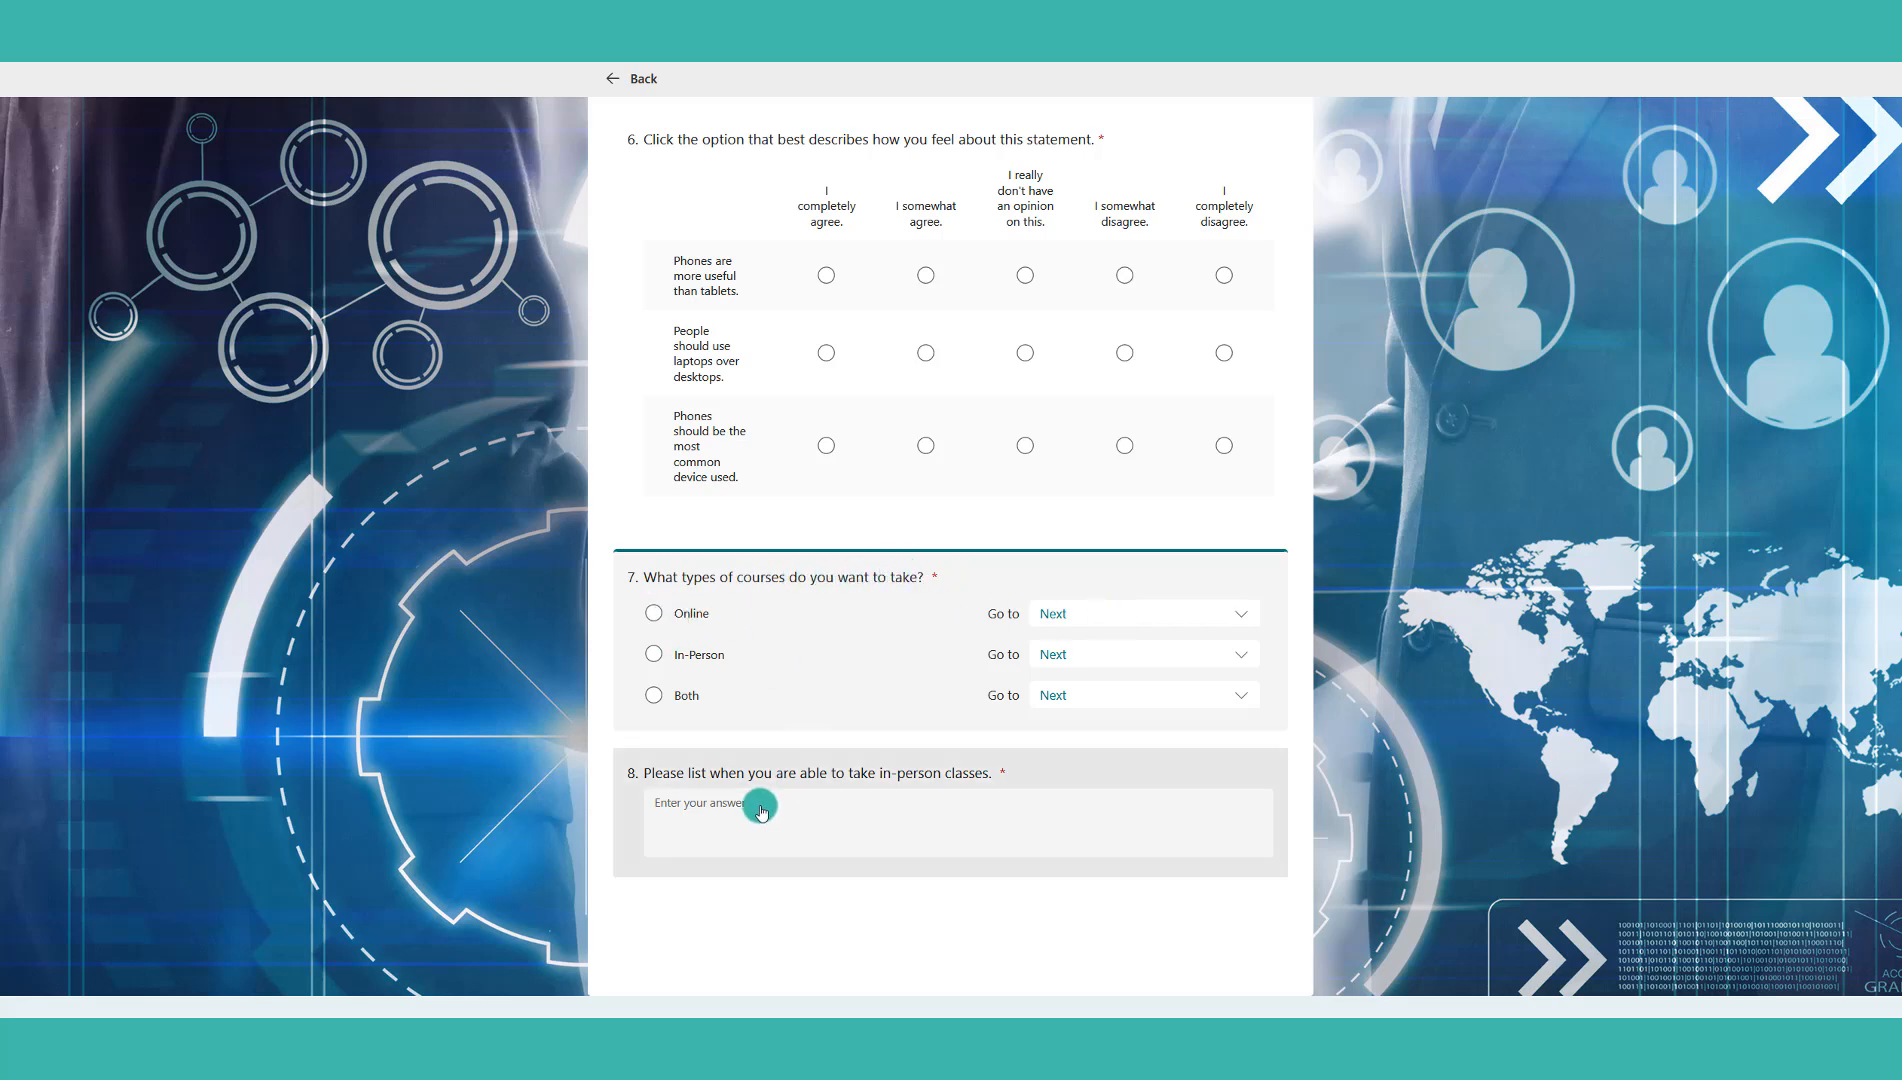
click(1048, 620)
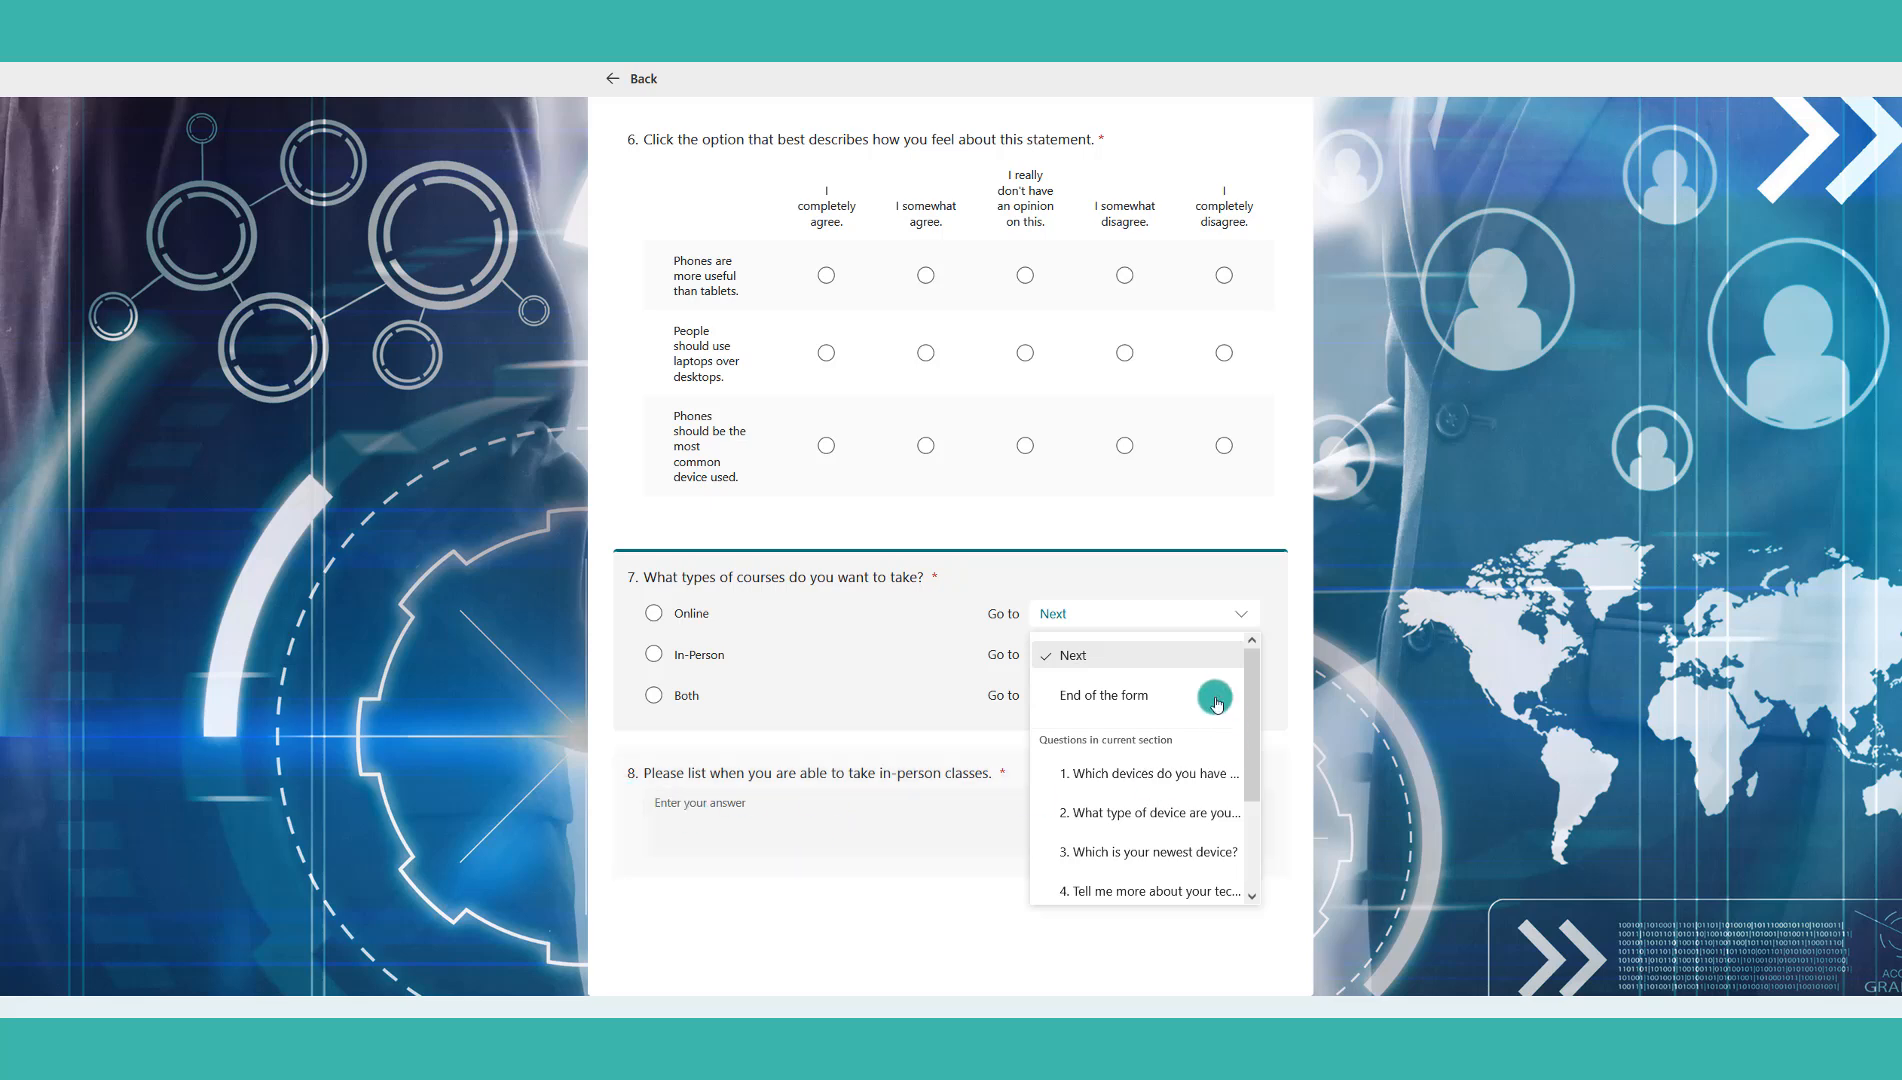
click(1114, 706)
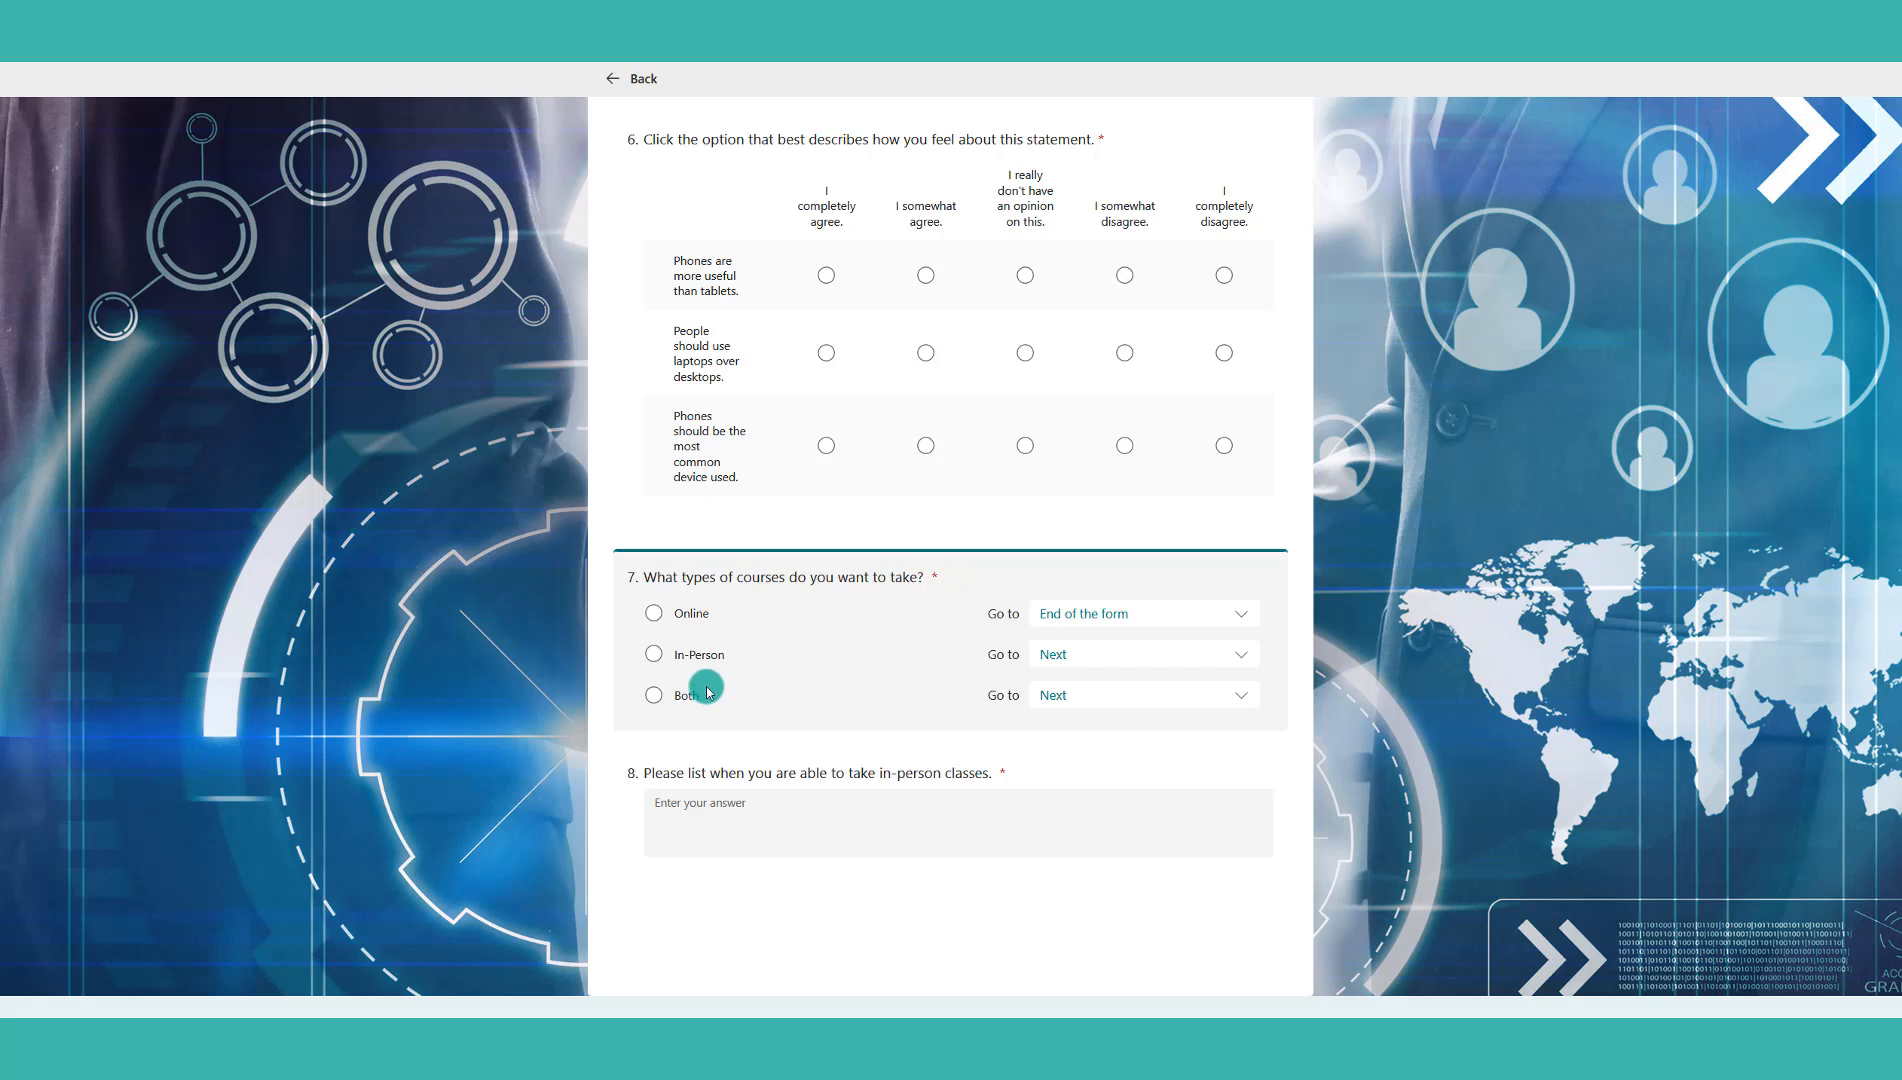
click(1117, 655)
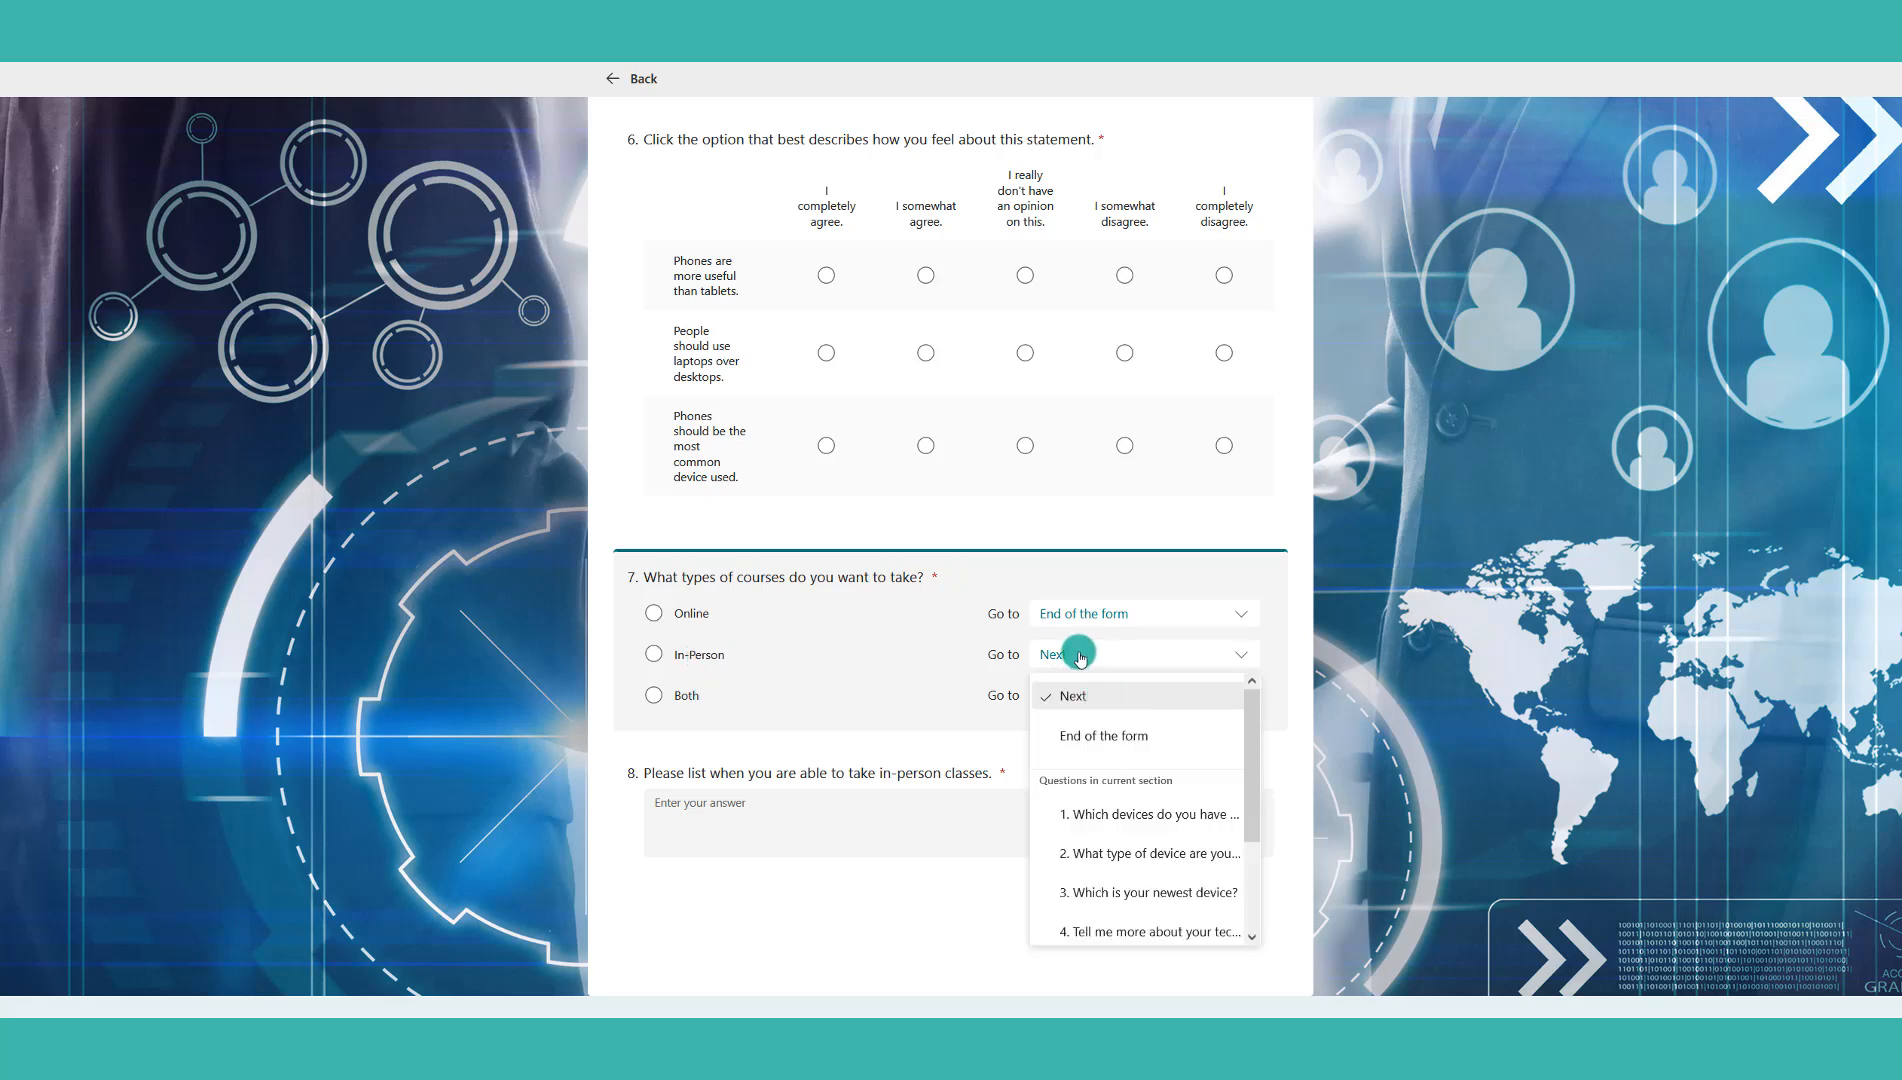
click(1080, 654)
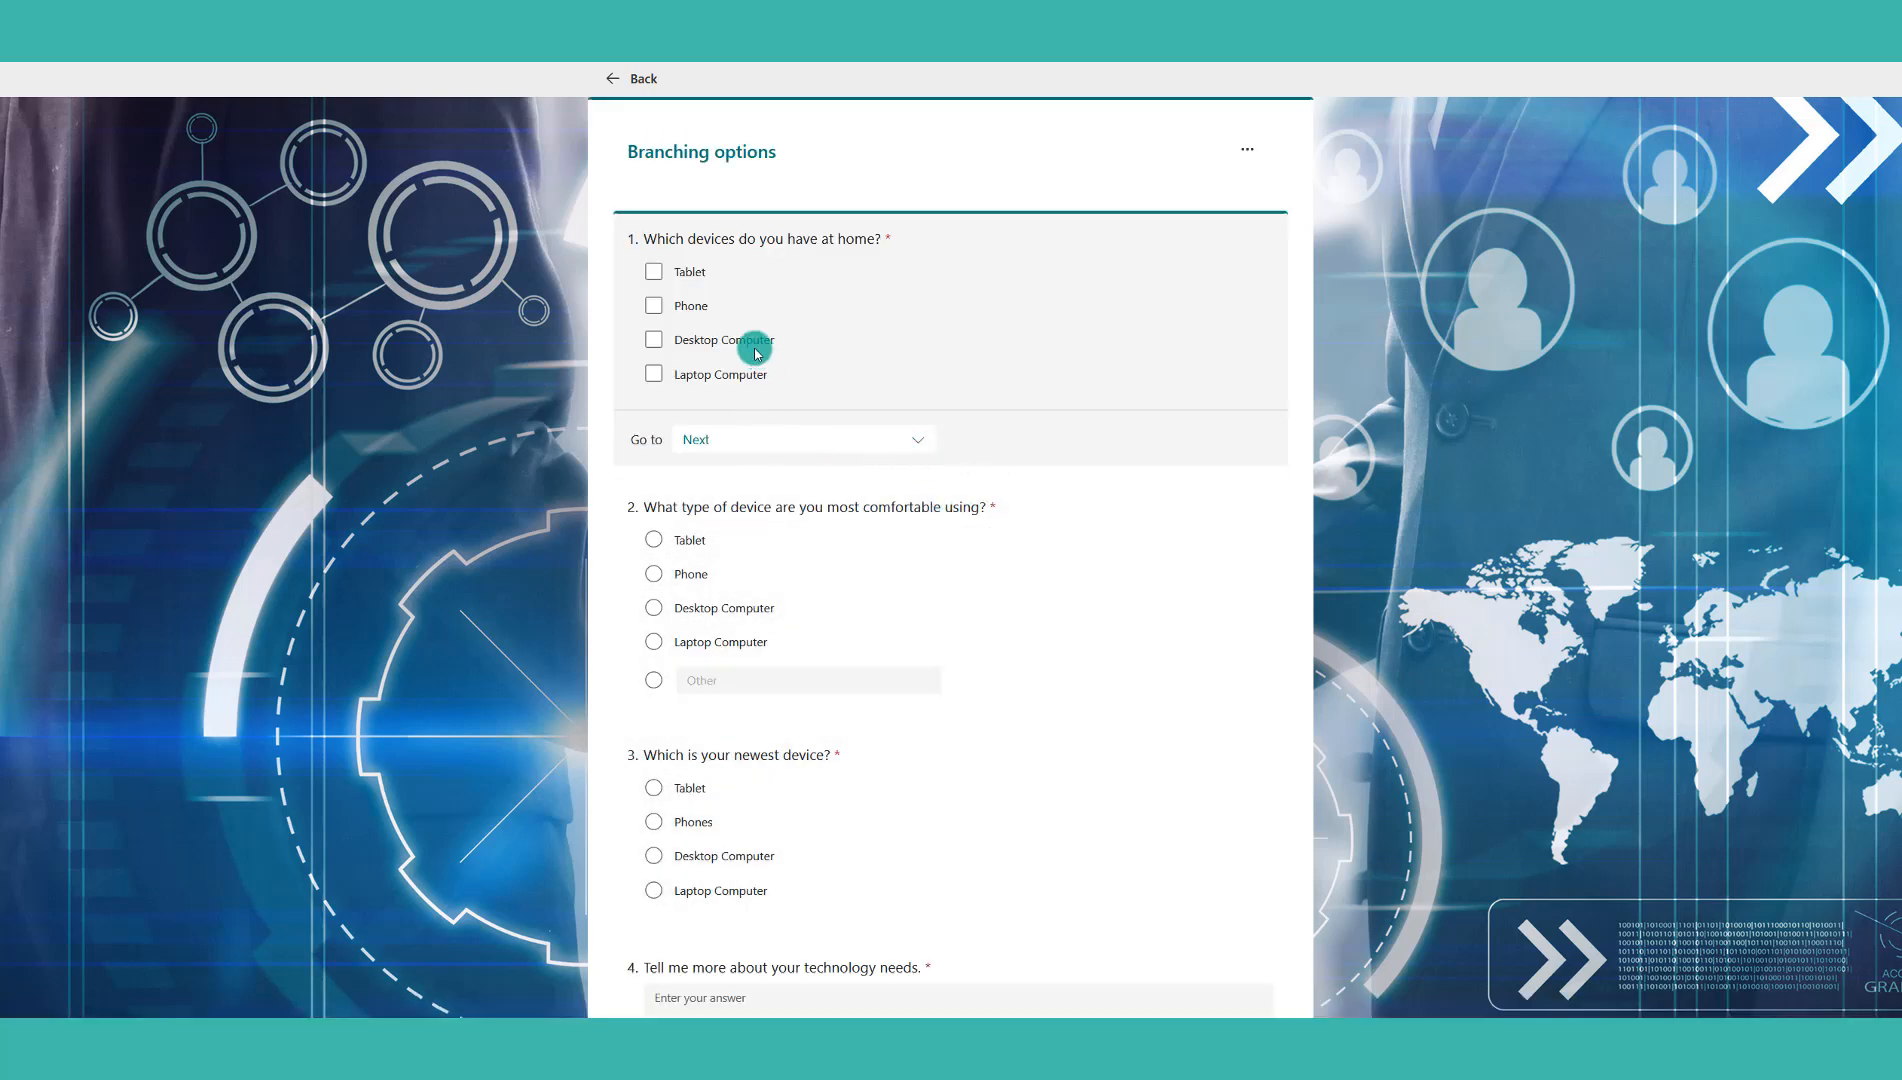
Try branching "Which devices do you have at home?" to "3. Which is your newest device?" and undo it
click(721, 447)
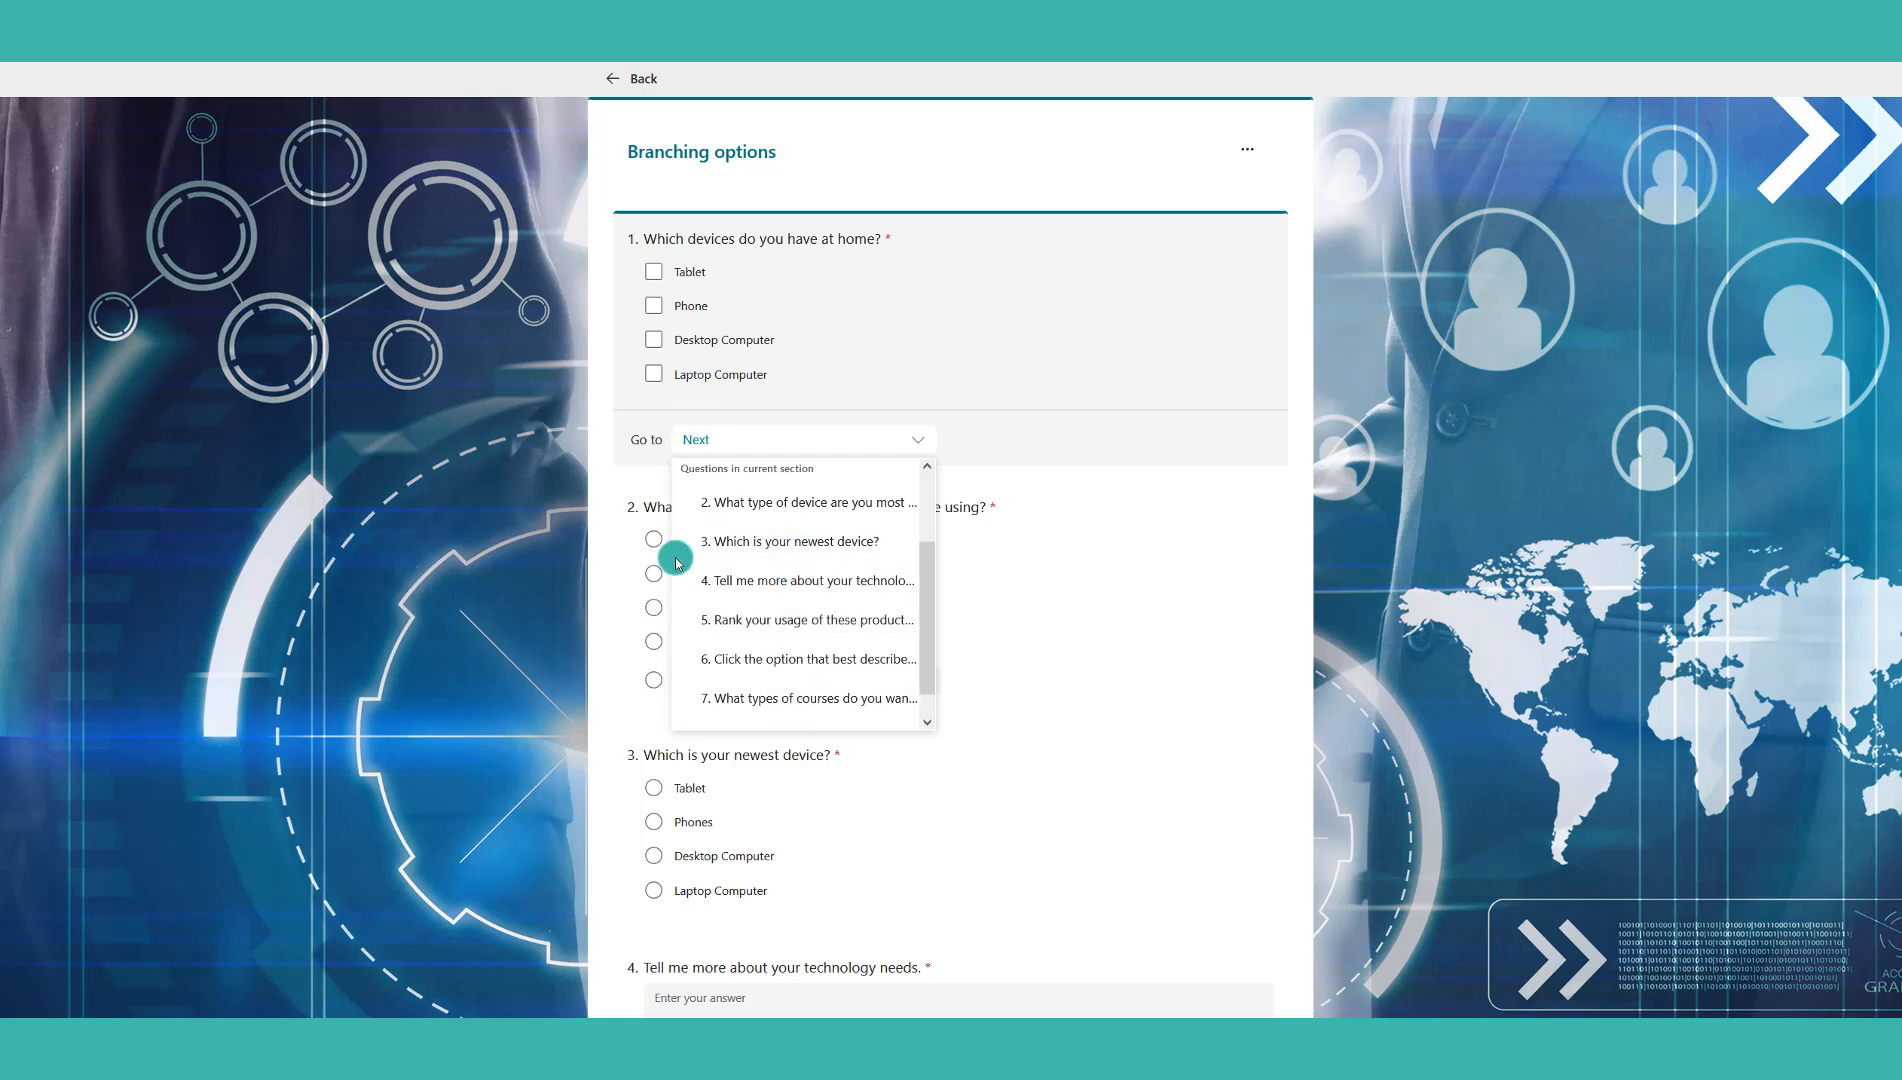
click(778, 546)
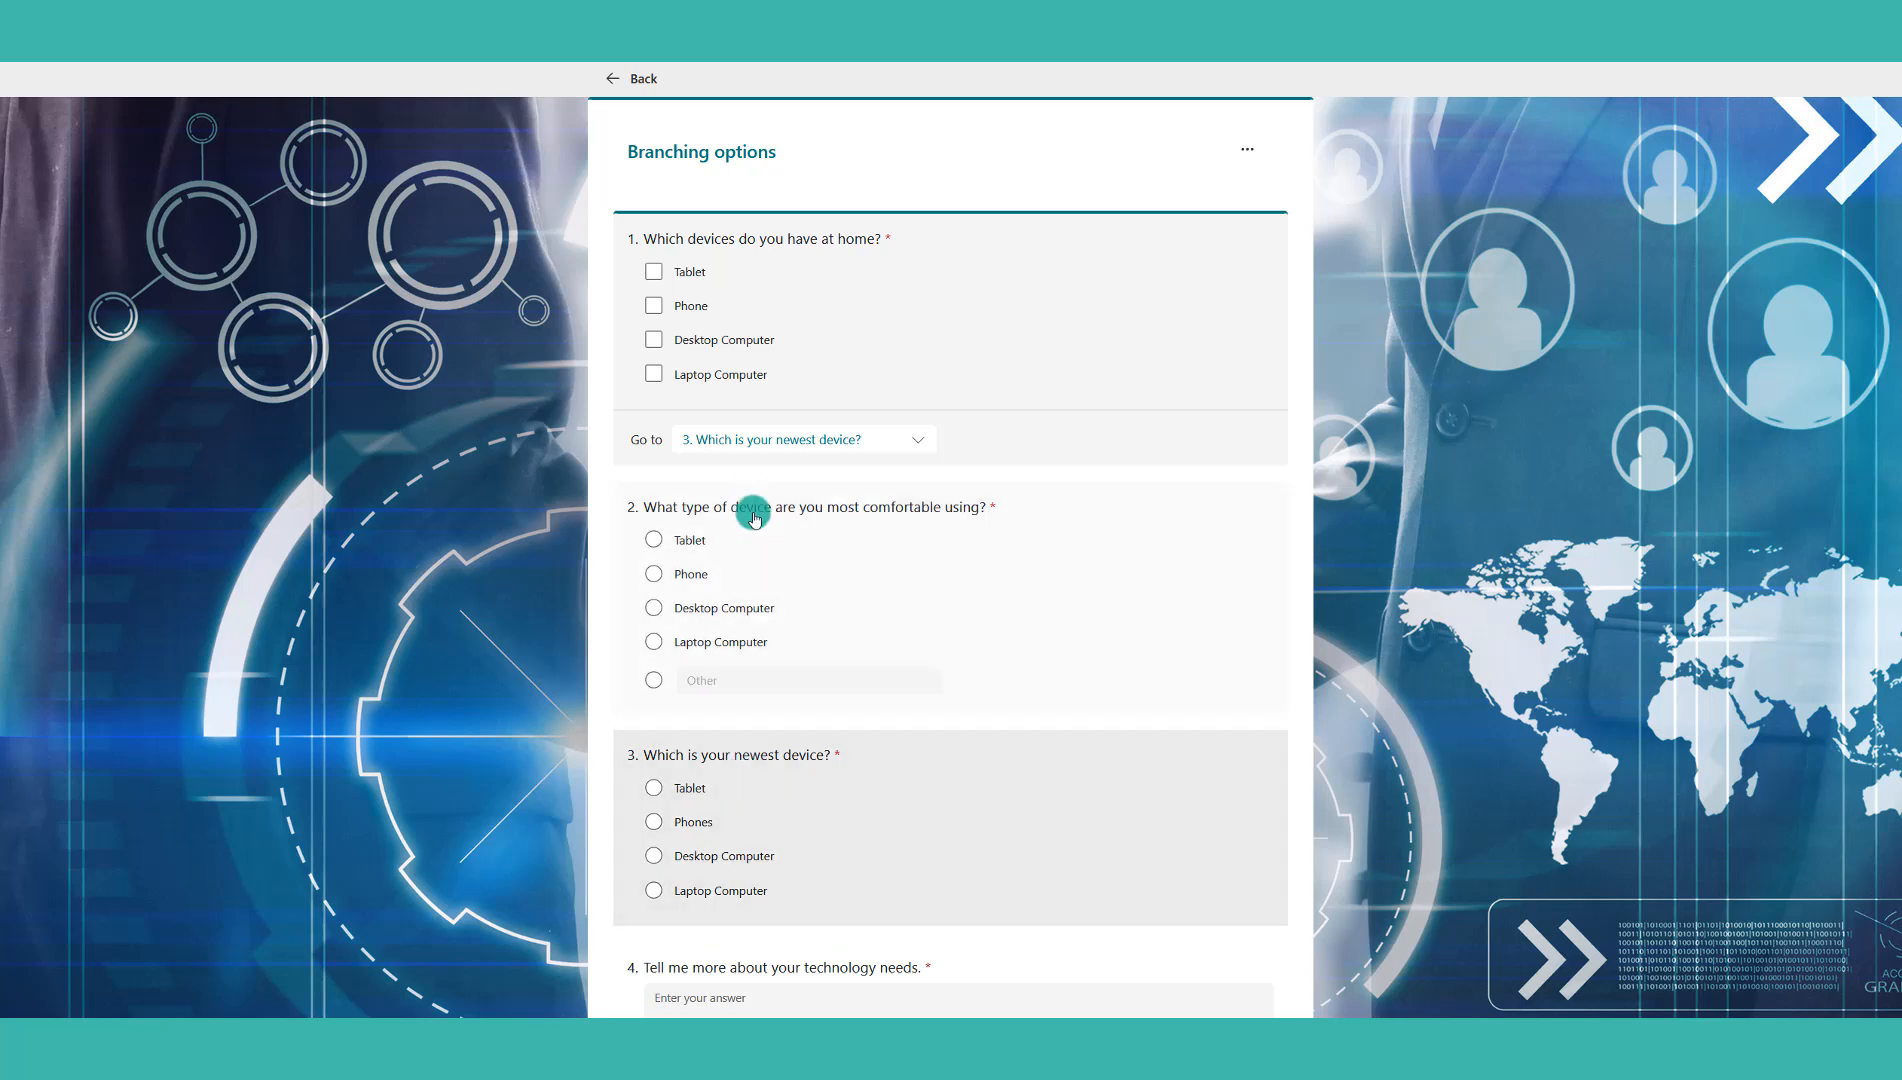
key(ctrl+z)
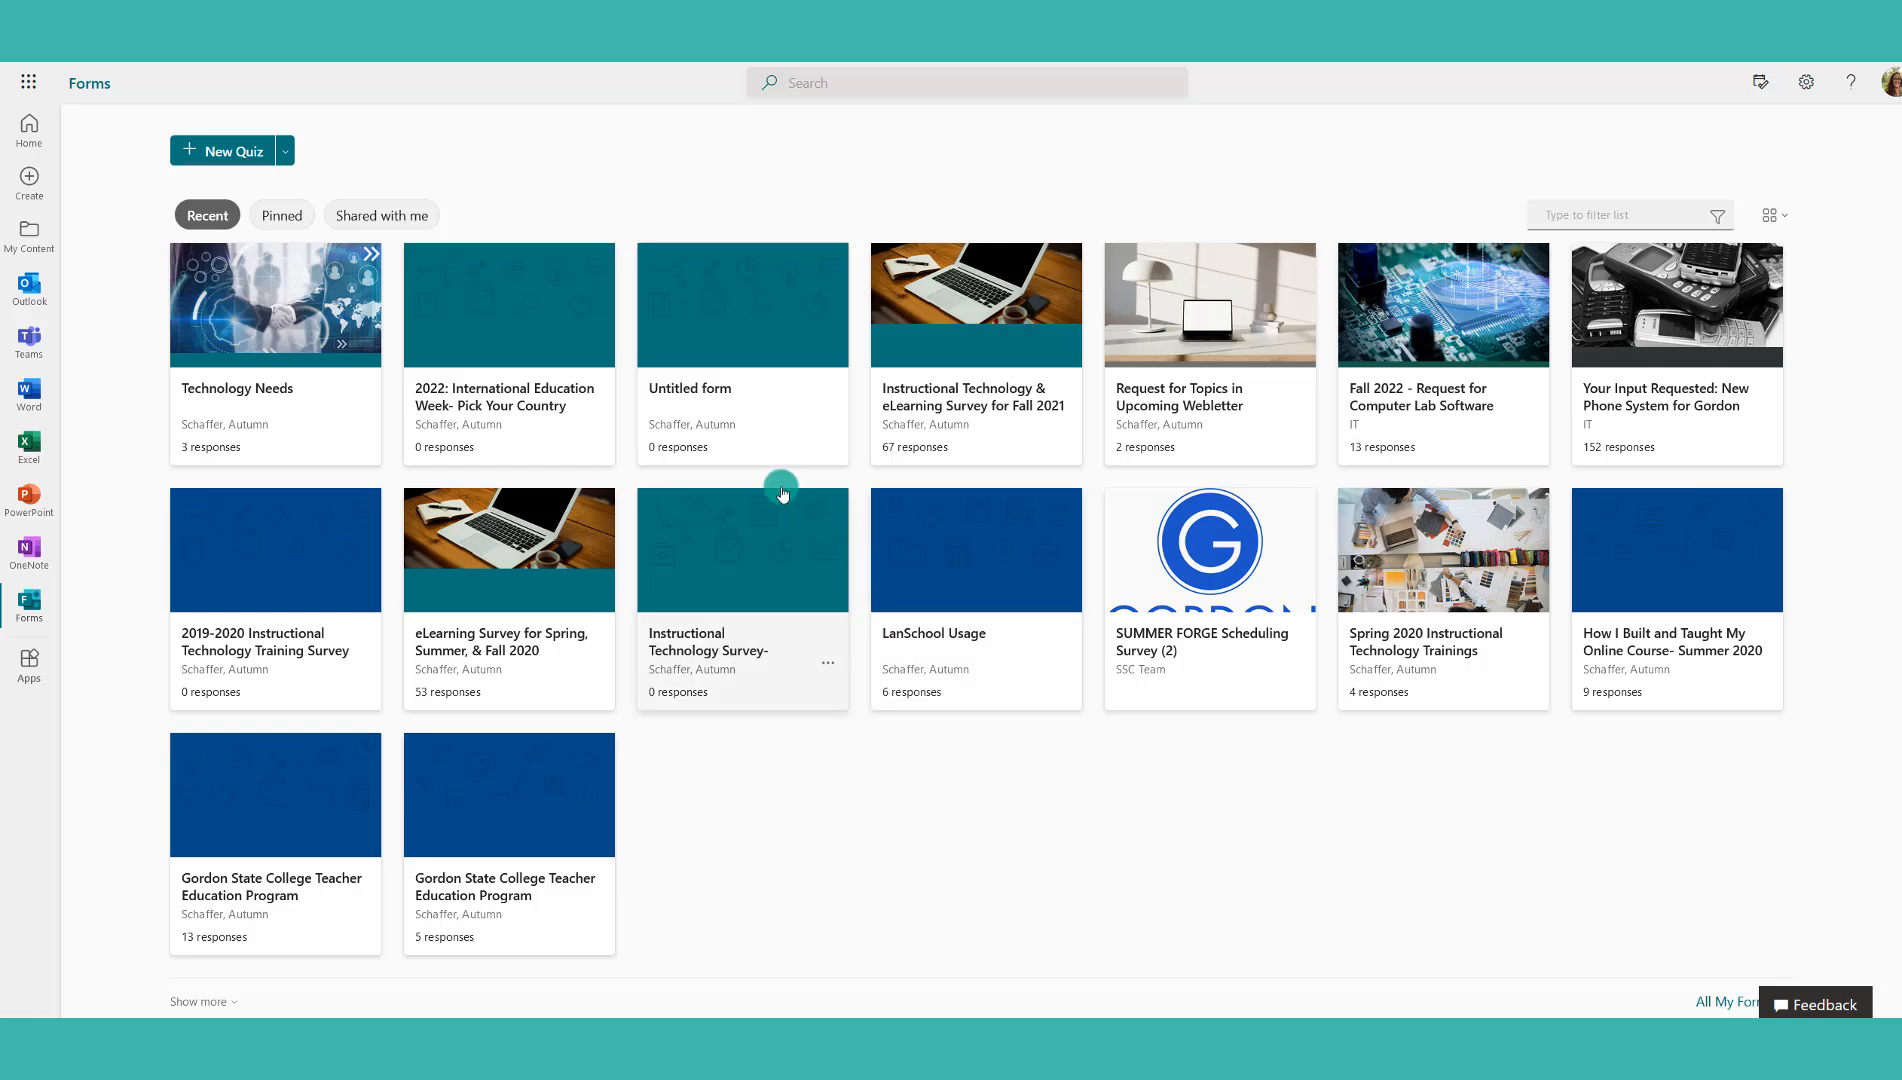
Open the Technology Needs form from the recent forms list
click(29, 80)
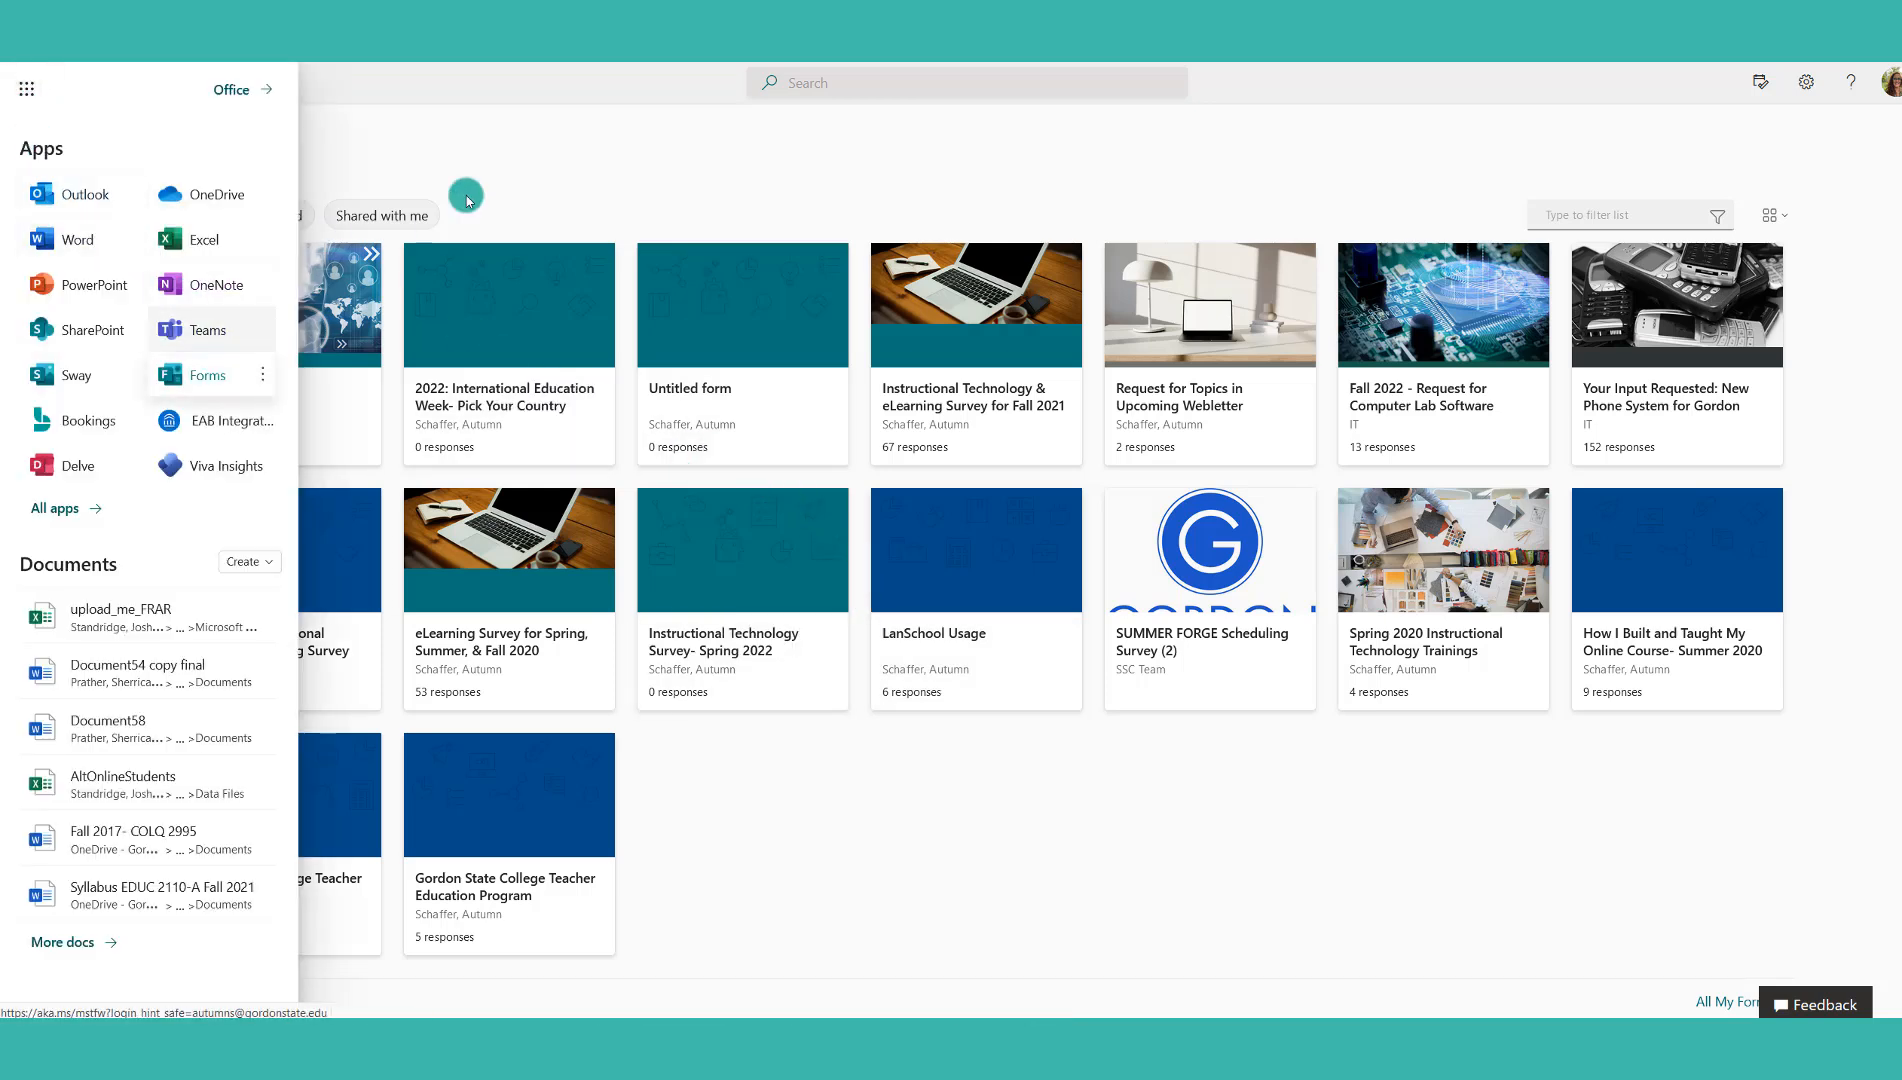
click(527, 166)
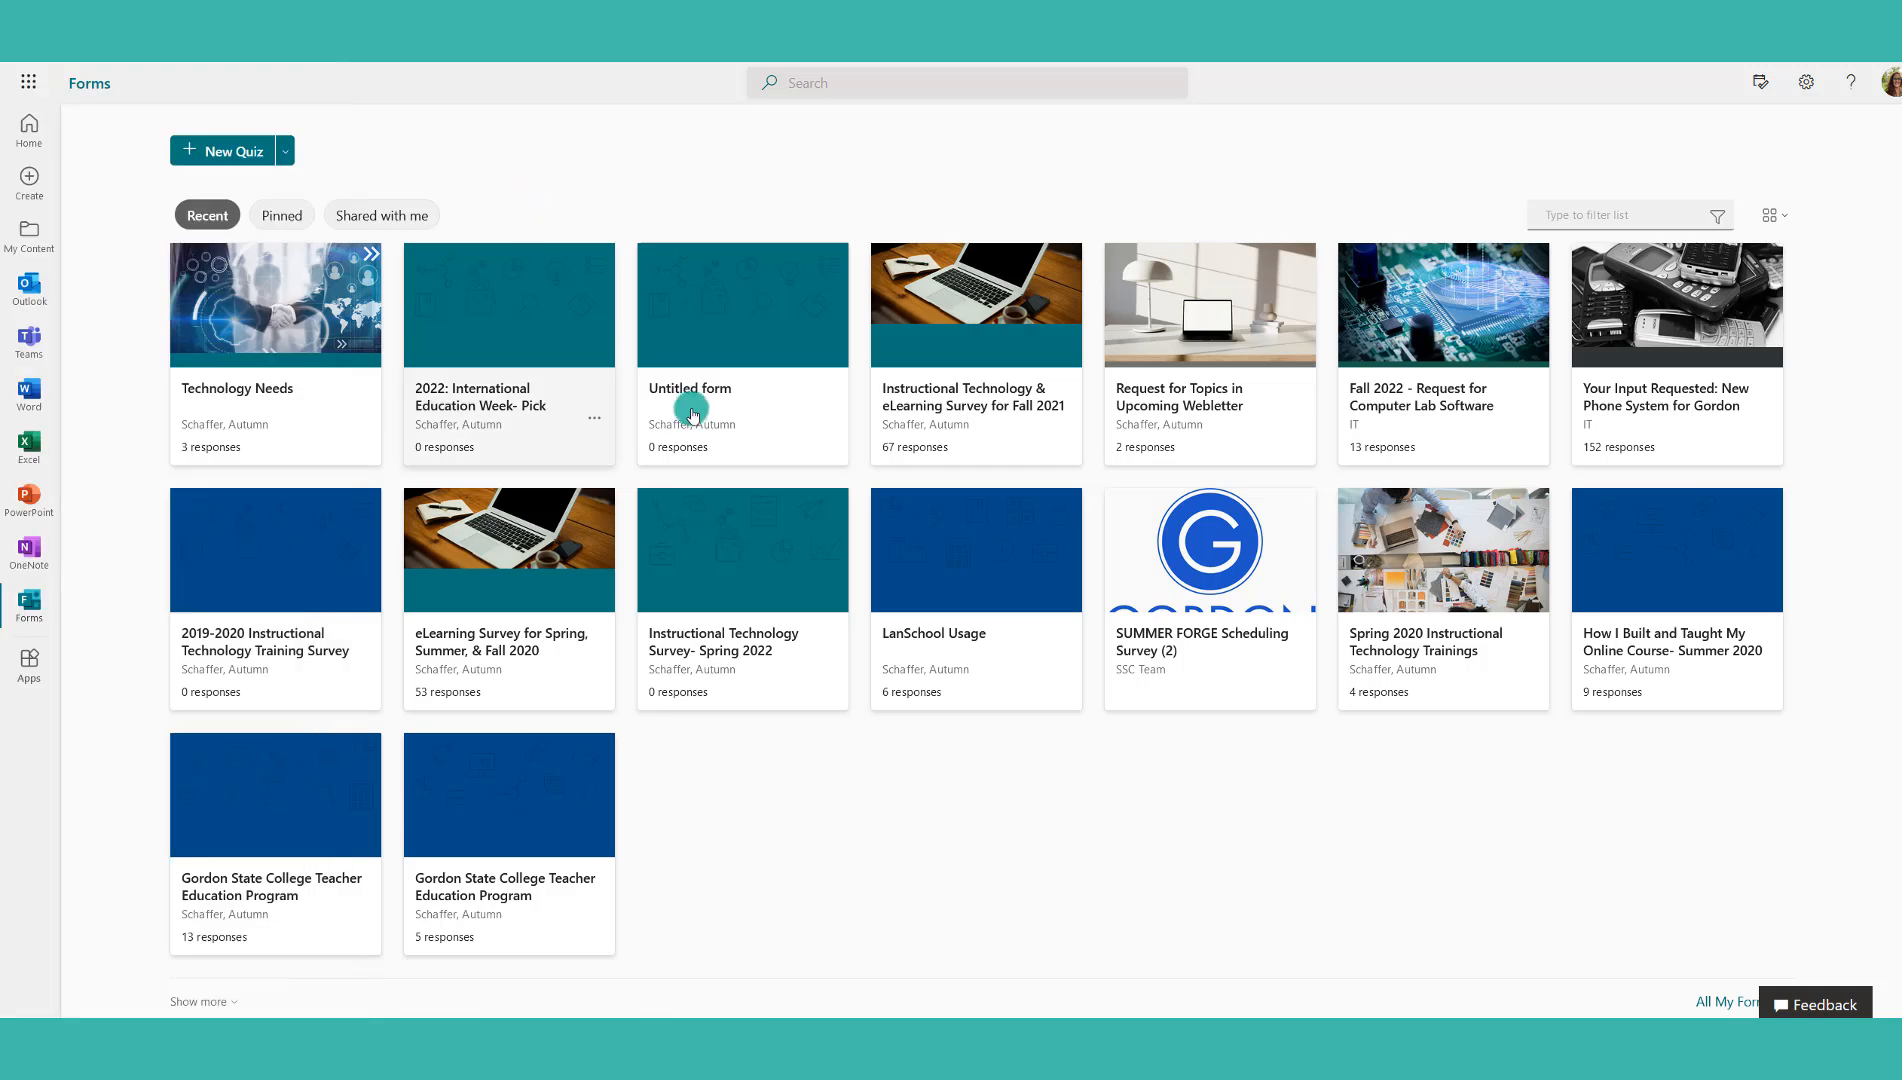
click(278, 397)
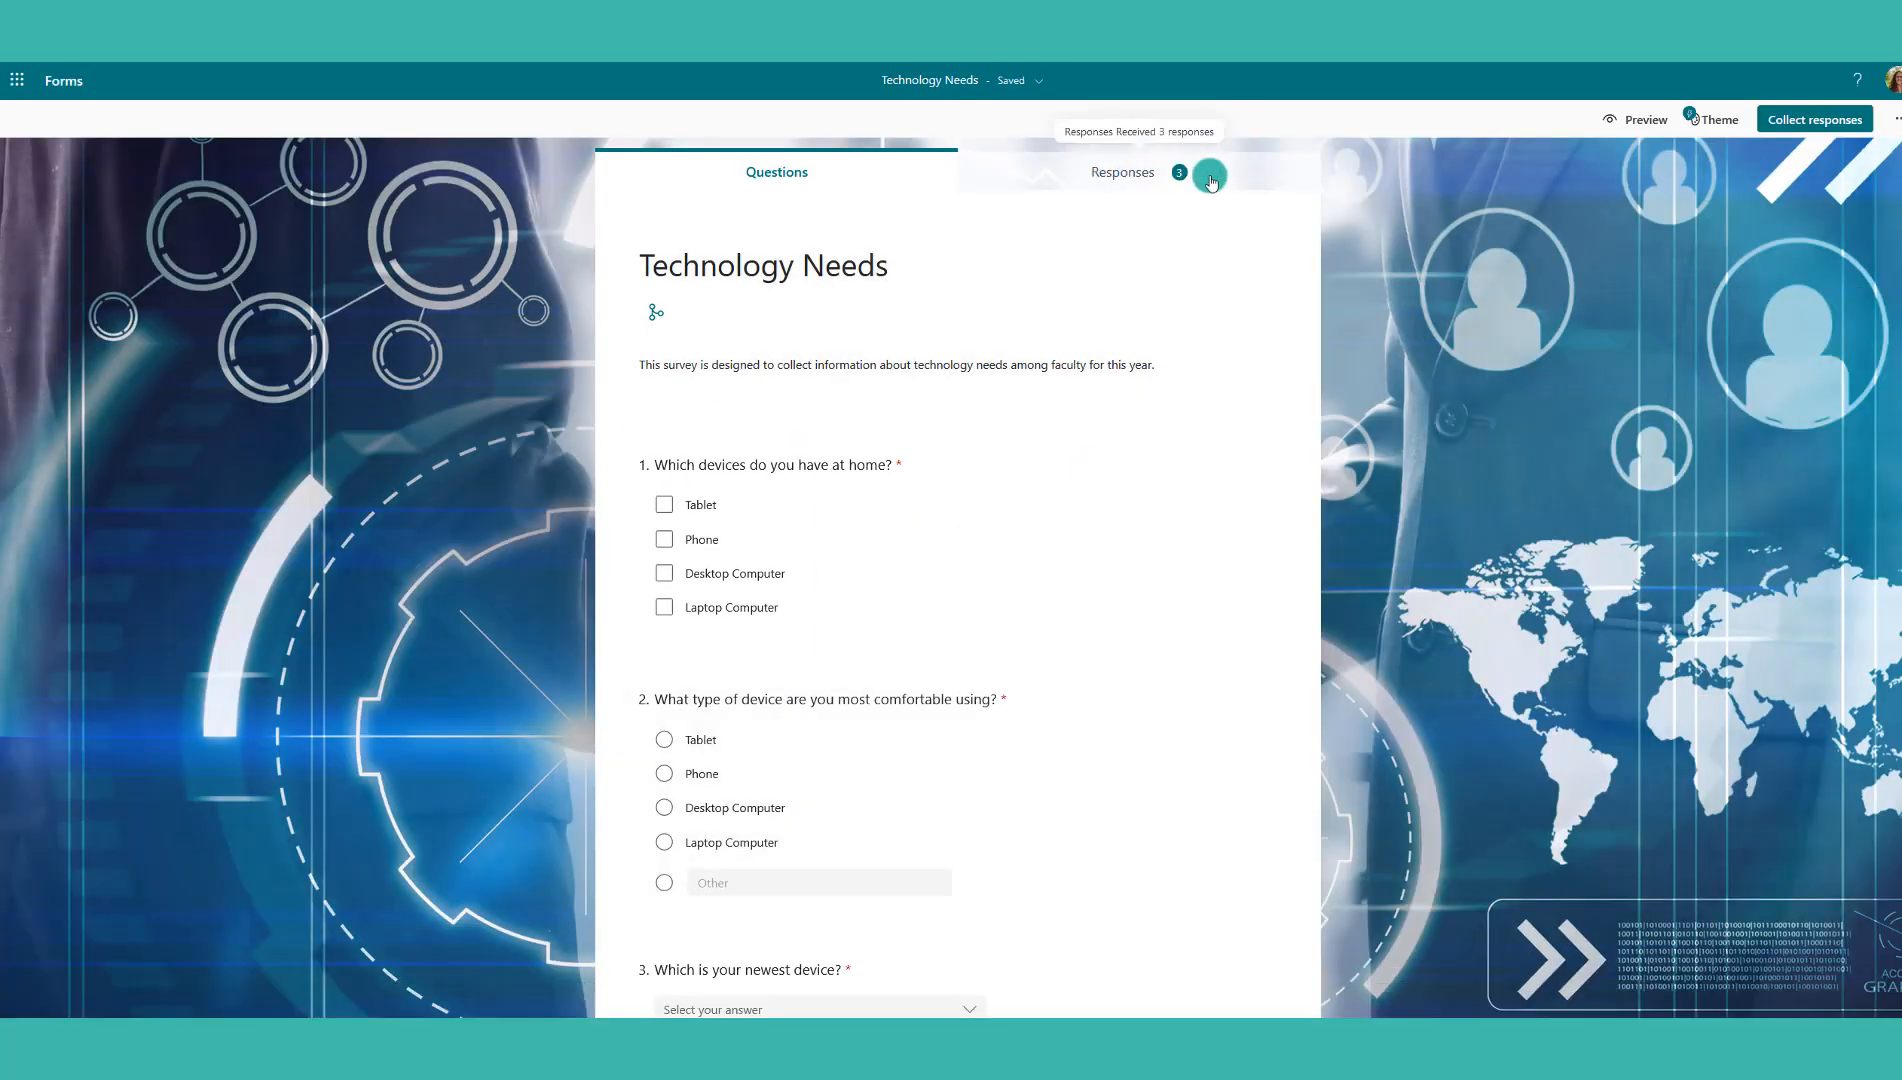
Review the collected responses of the Technology Needs survey, including the charts for each question
click(1126, 178)
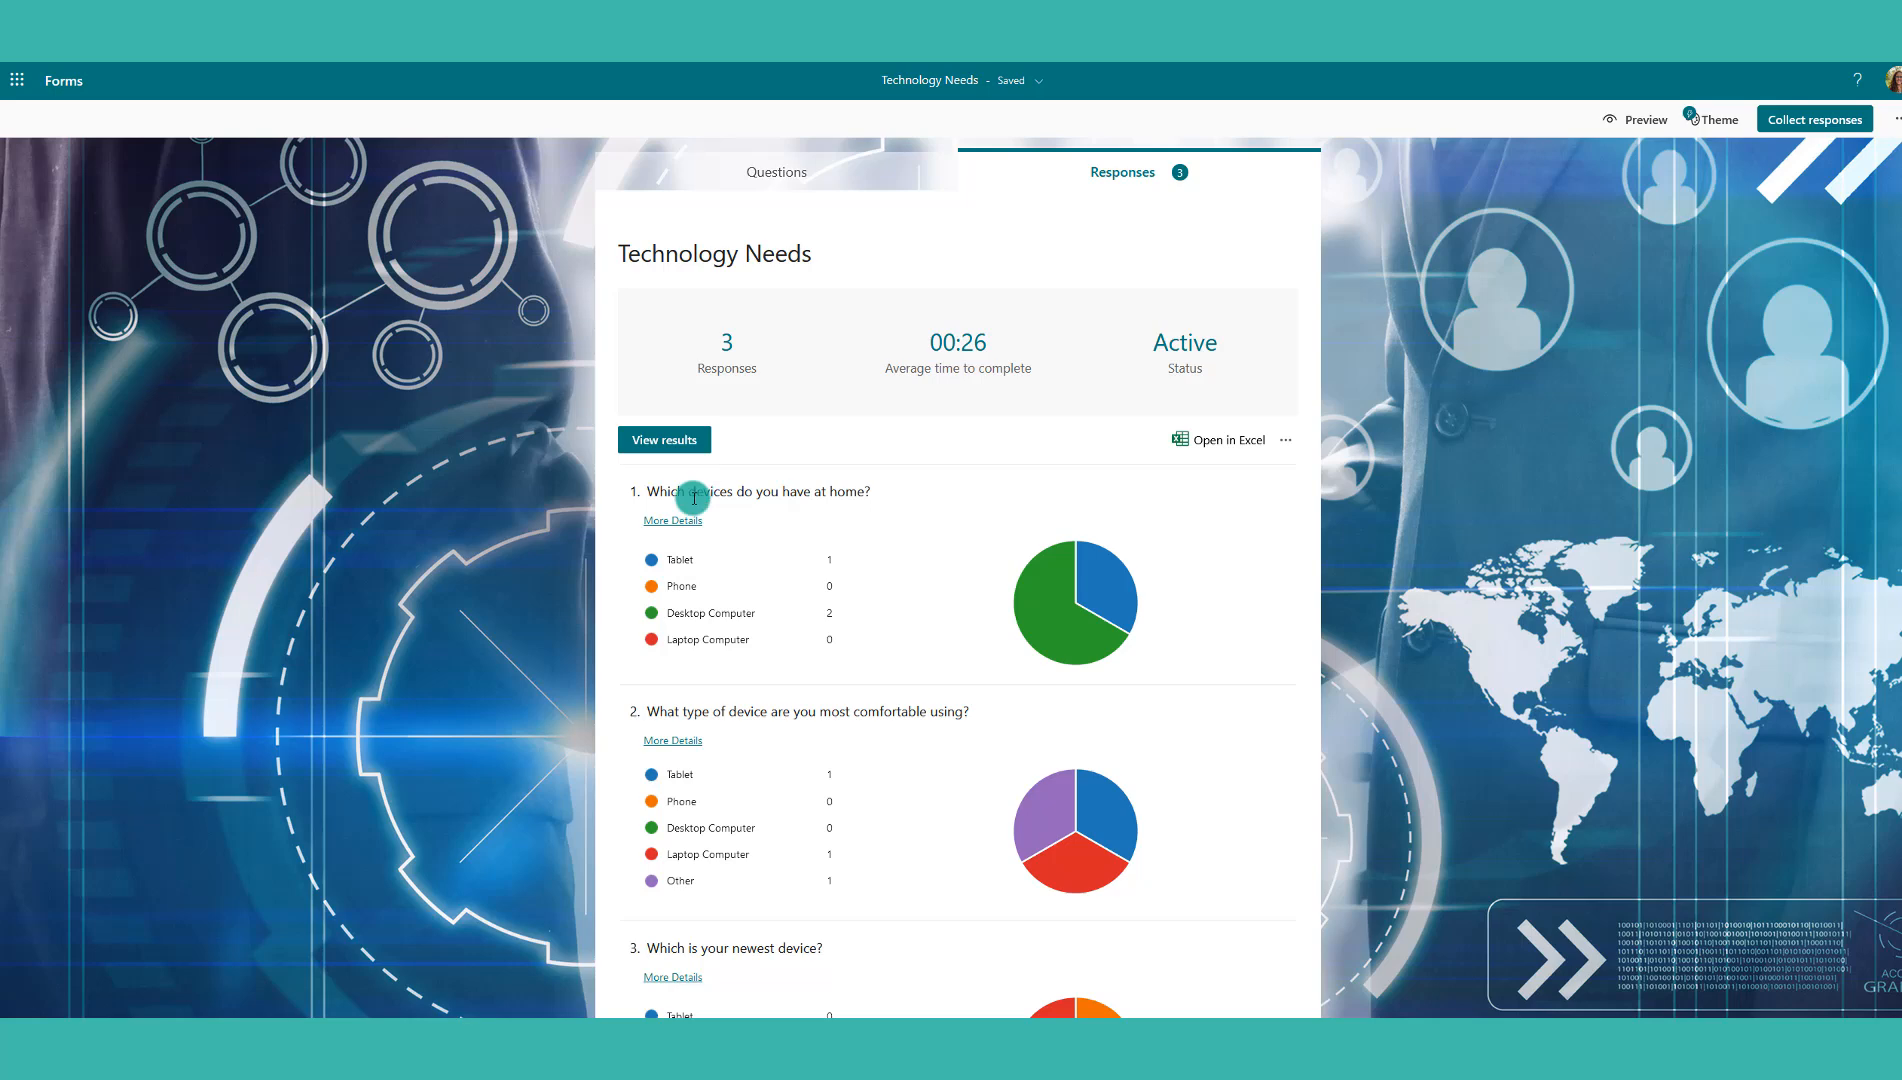
scroll(694, 492, down, 1)
mouse_move(679, 515)
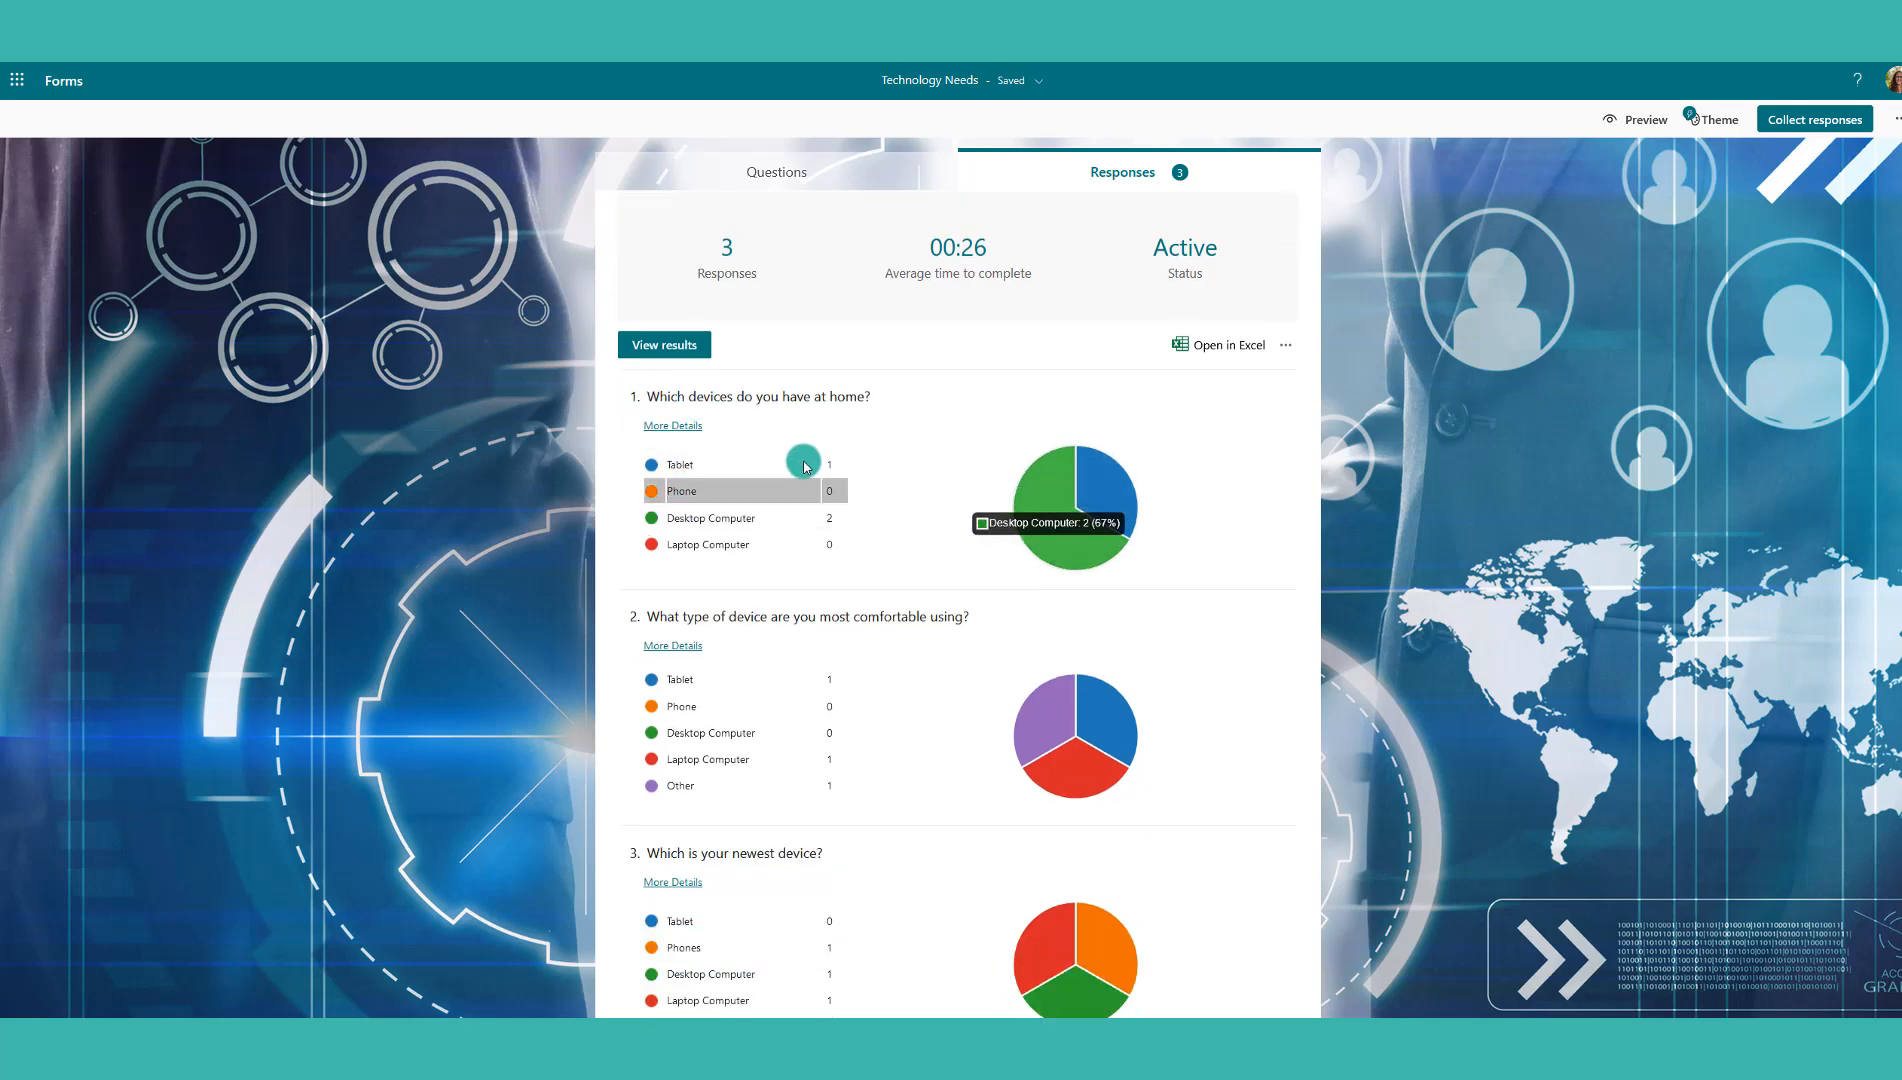
View the detailed answers to question 4, "Tell me more about your technology needs.", including the respondent names, and close them
scroll(1118, 628, down, 1)
scroll(1118, 628, down, 2)
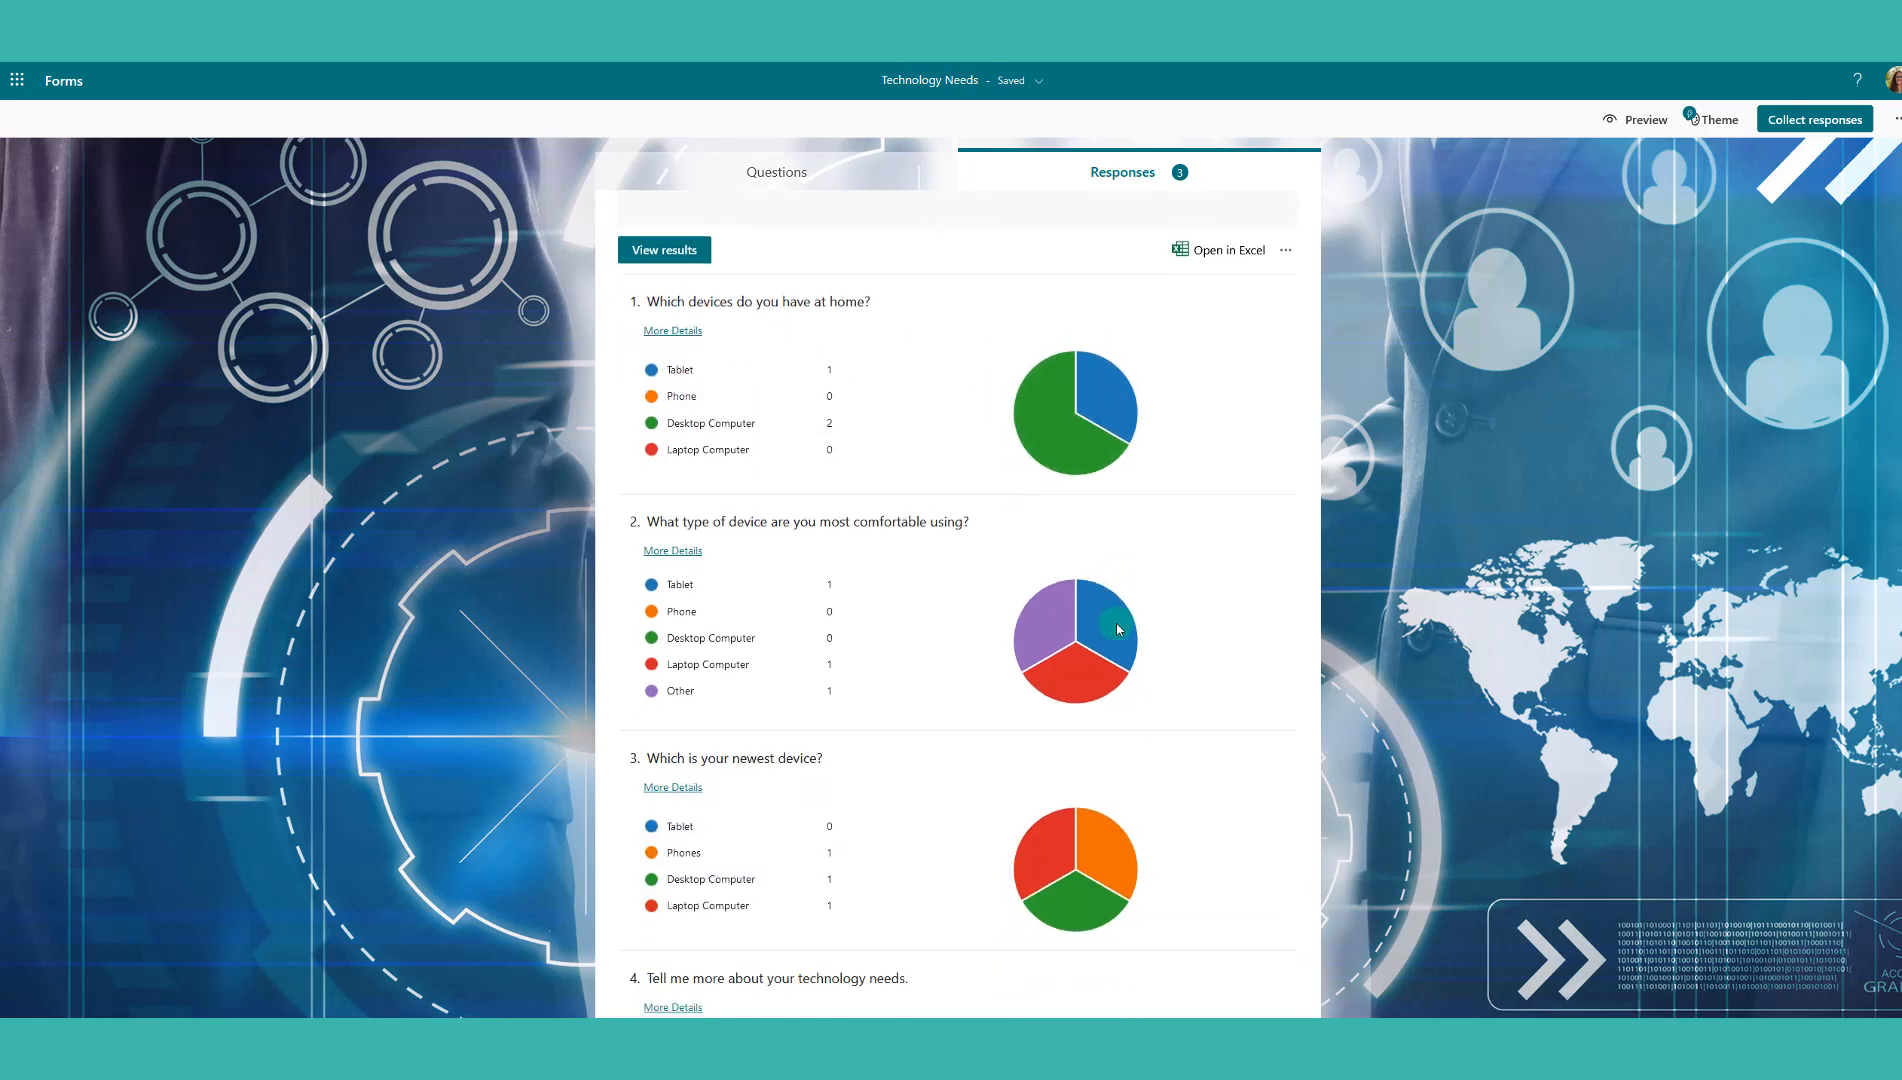
scroll(1118, 628, down, 2)
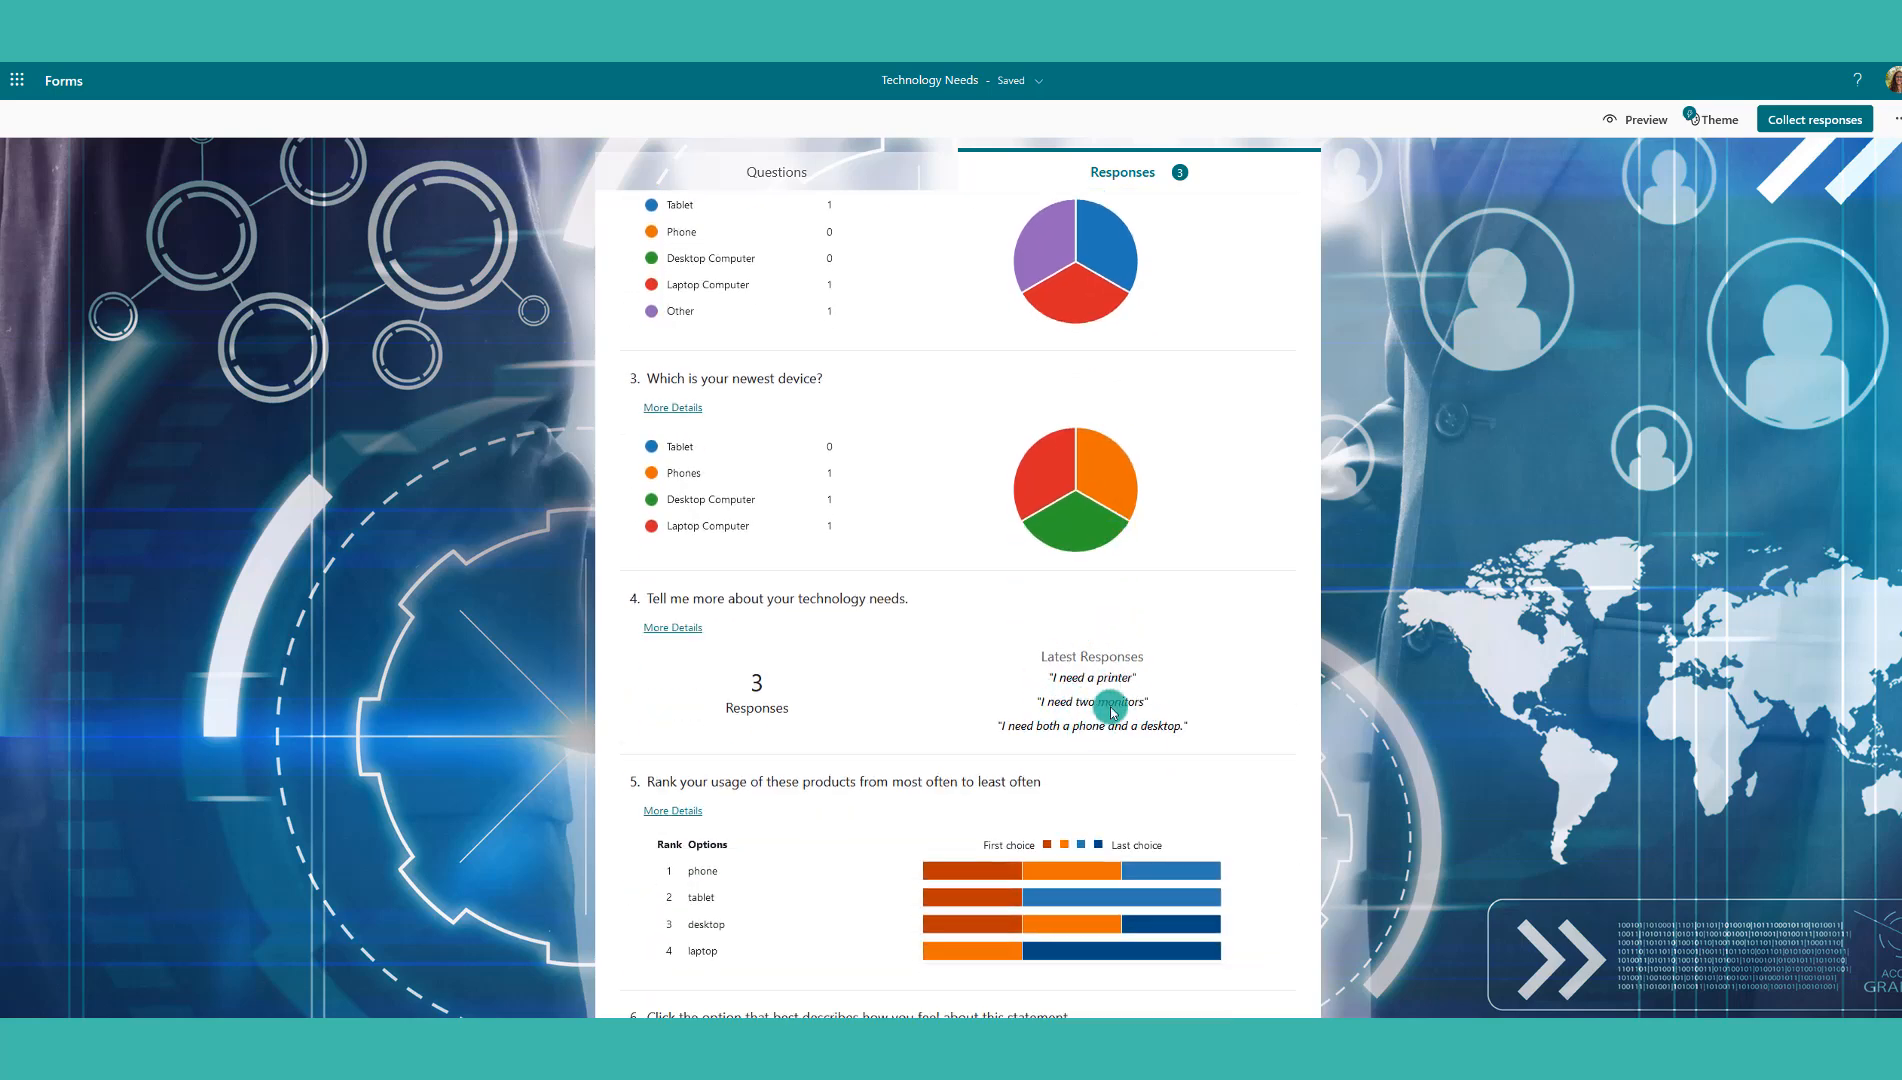
click(659, 637)
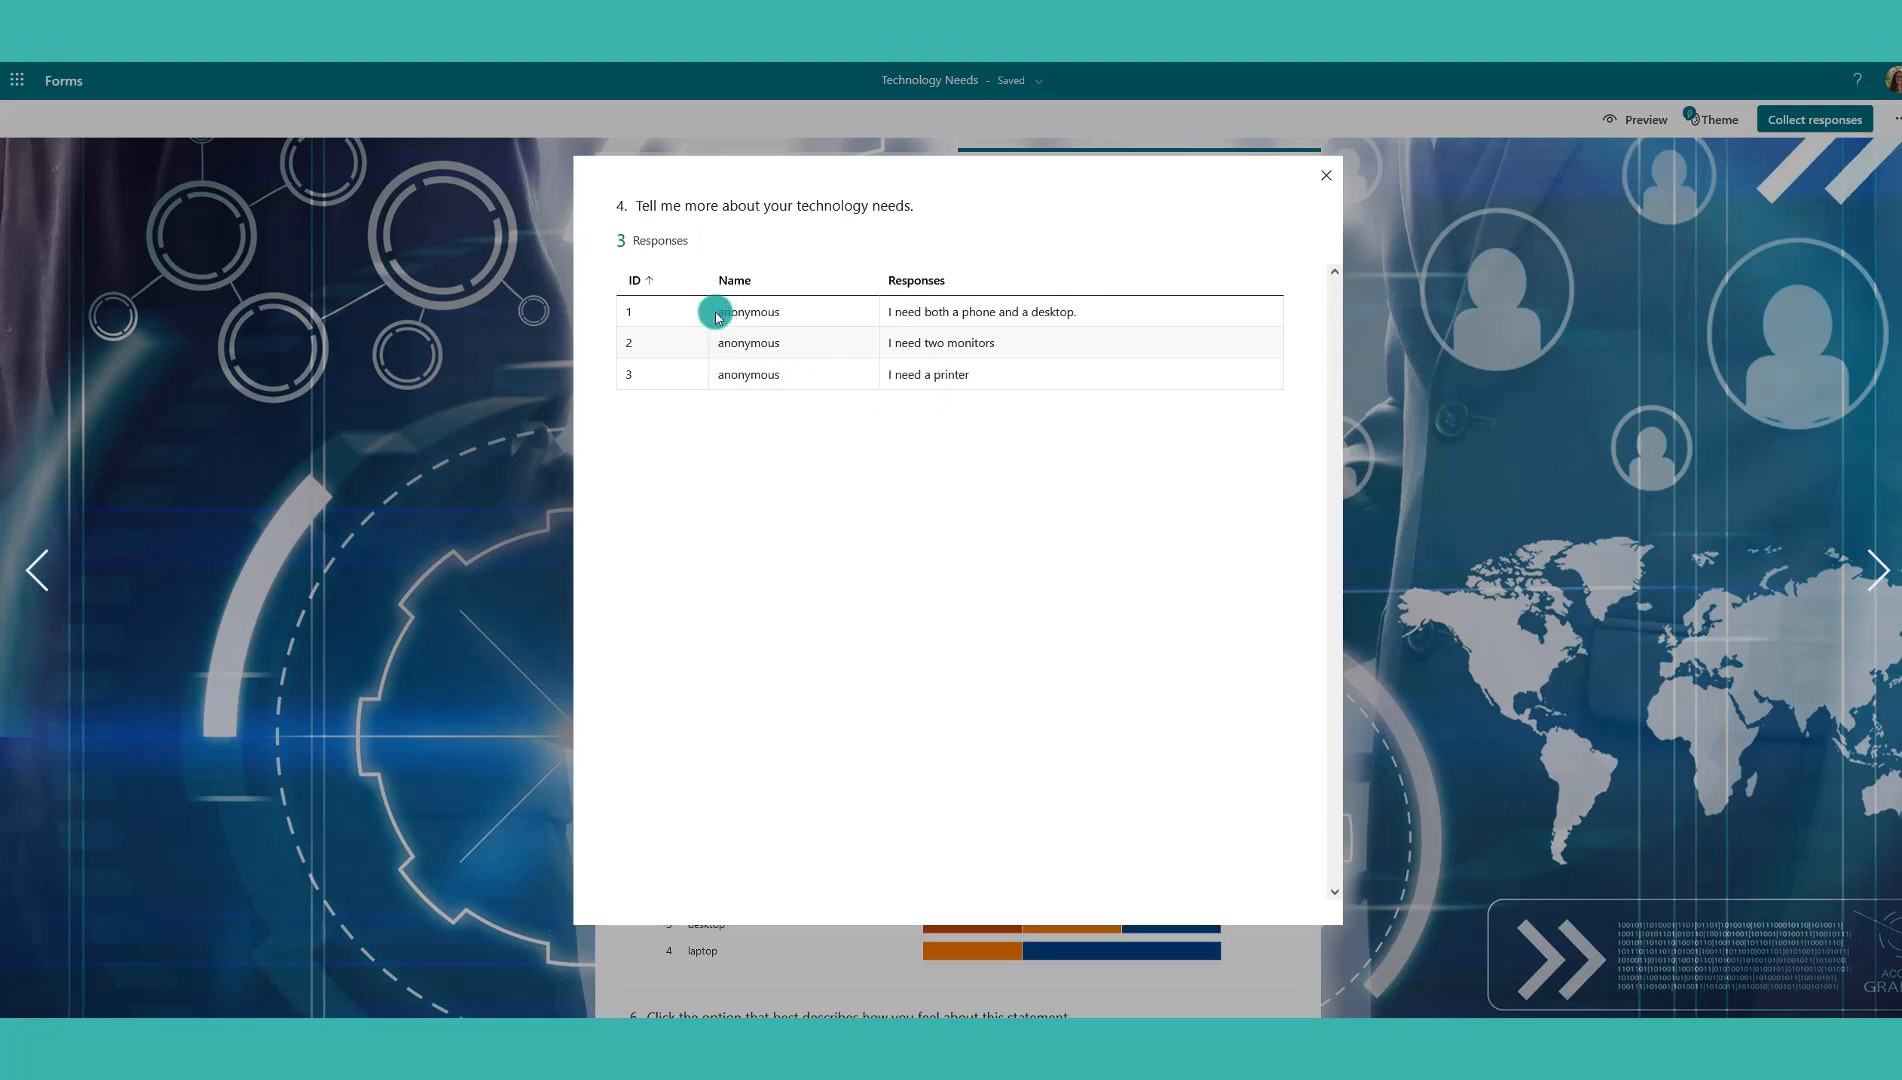
drag(724, 312, 793, 385)
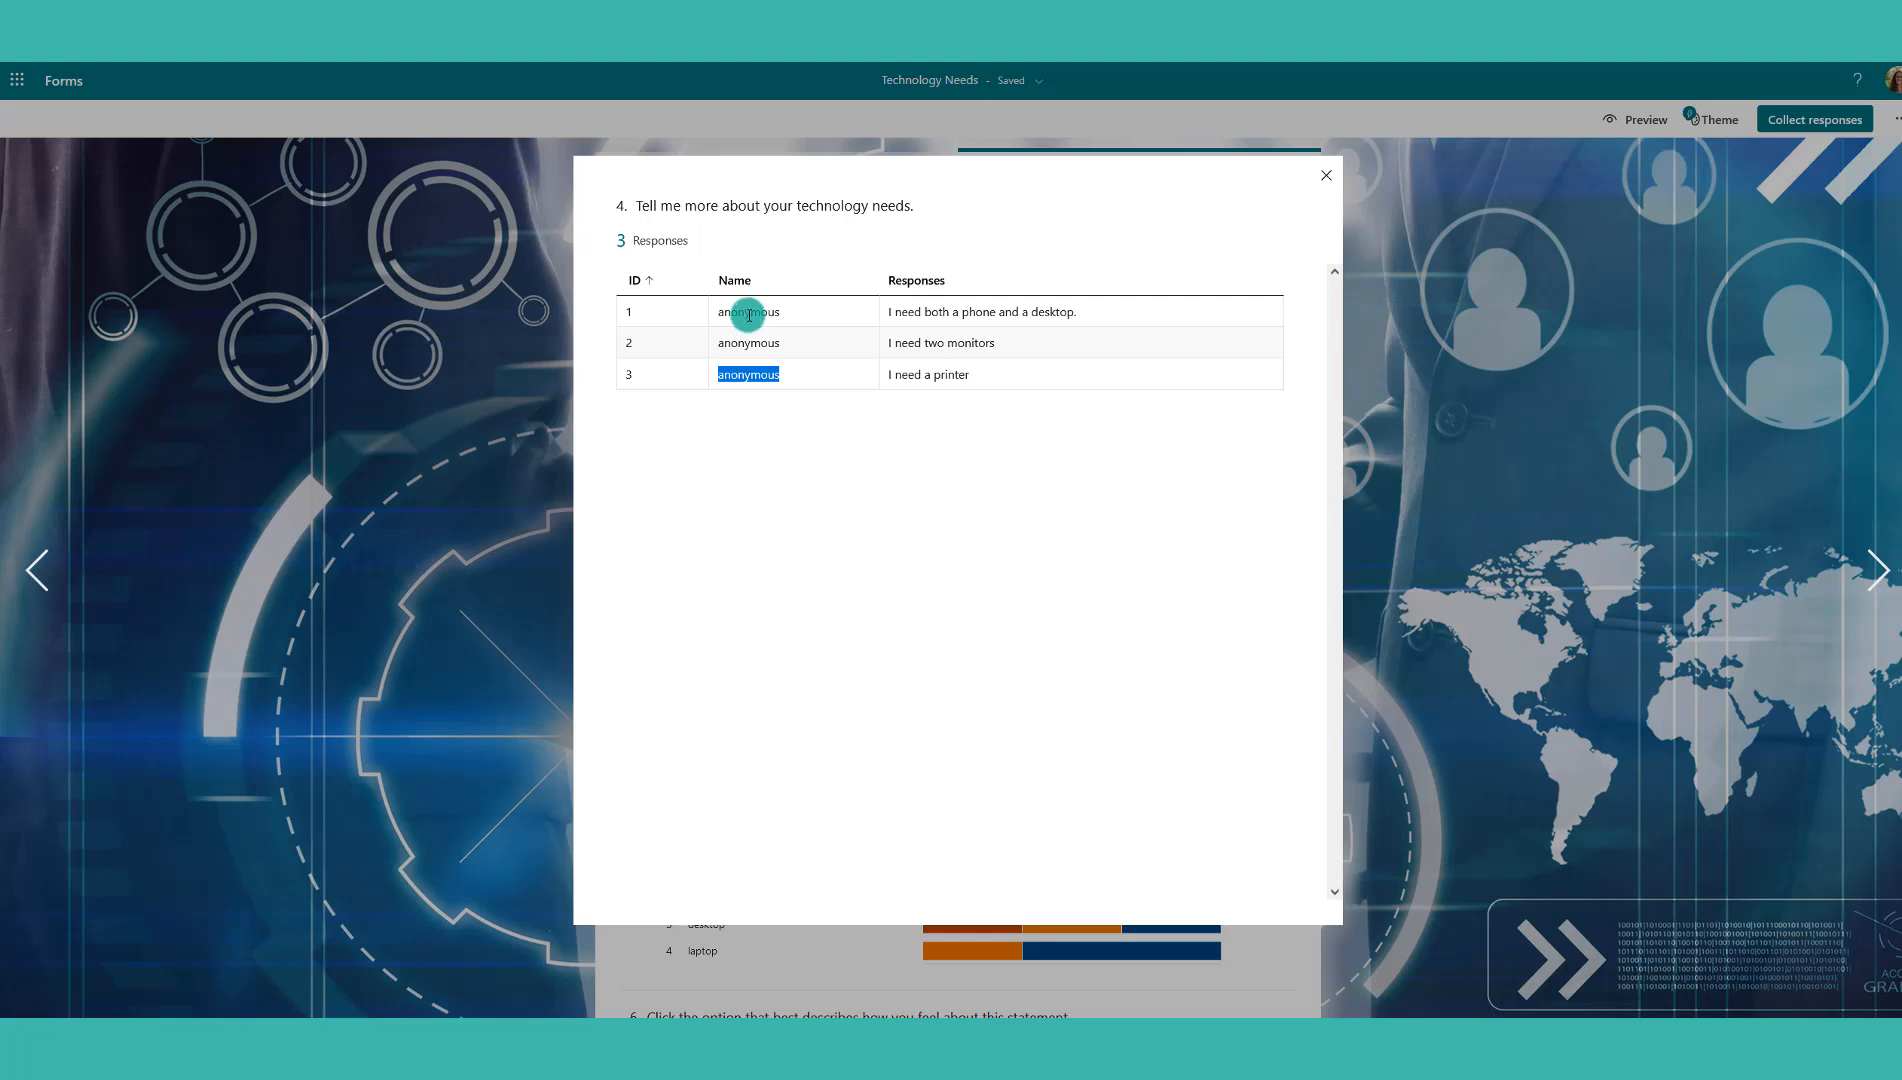
drag(790, 316, 720, 330)
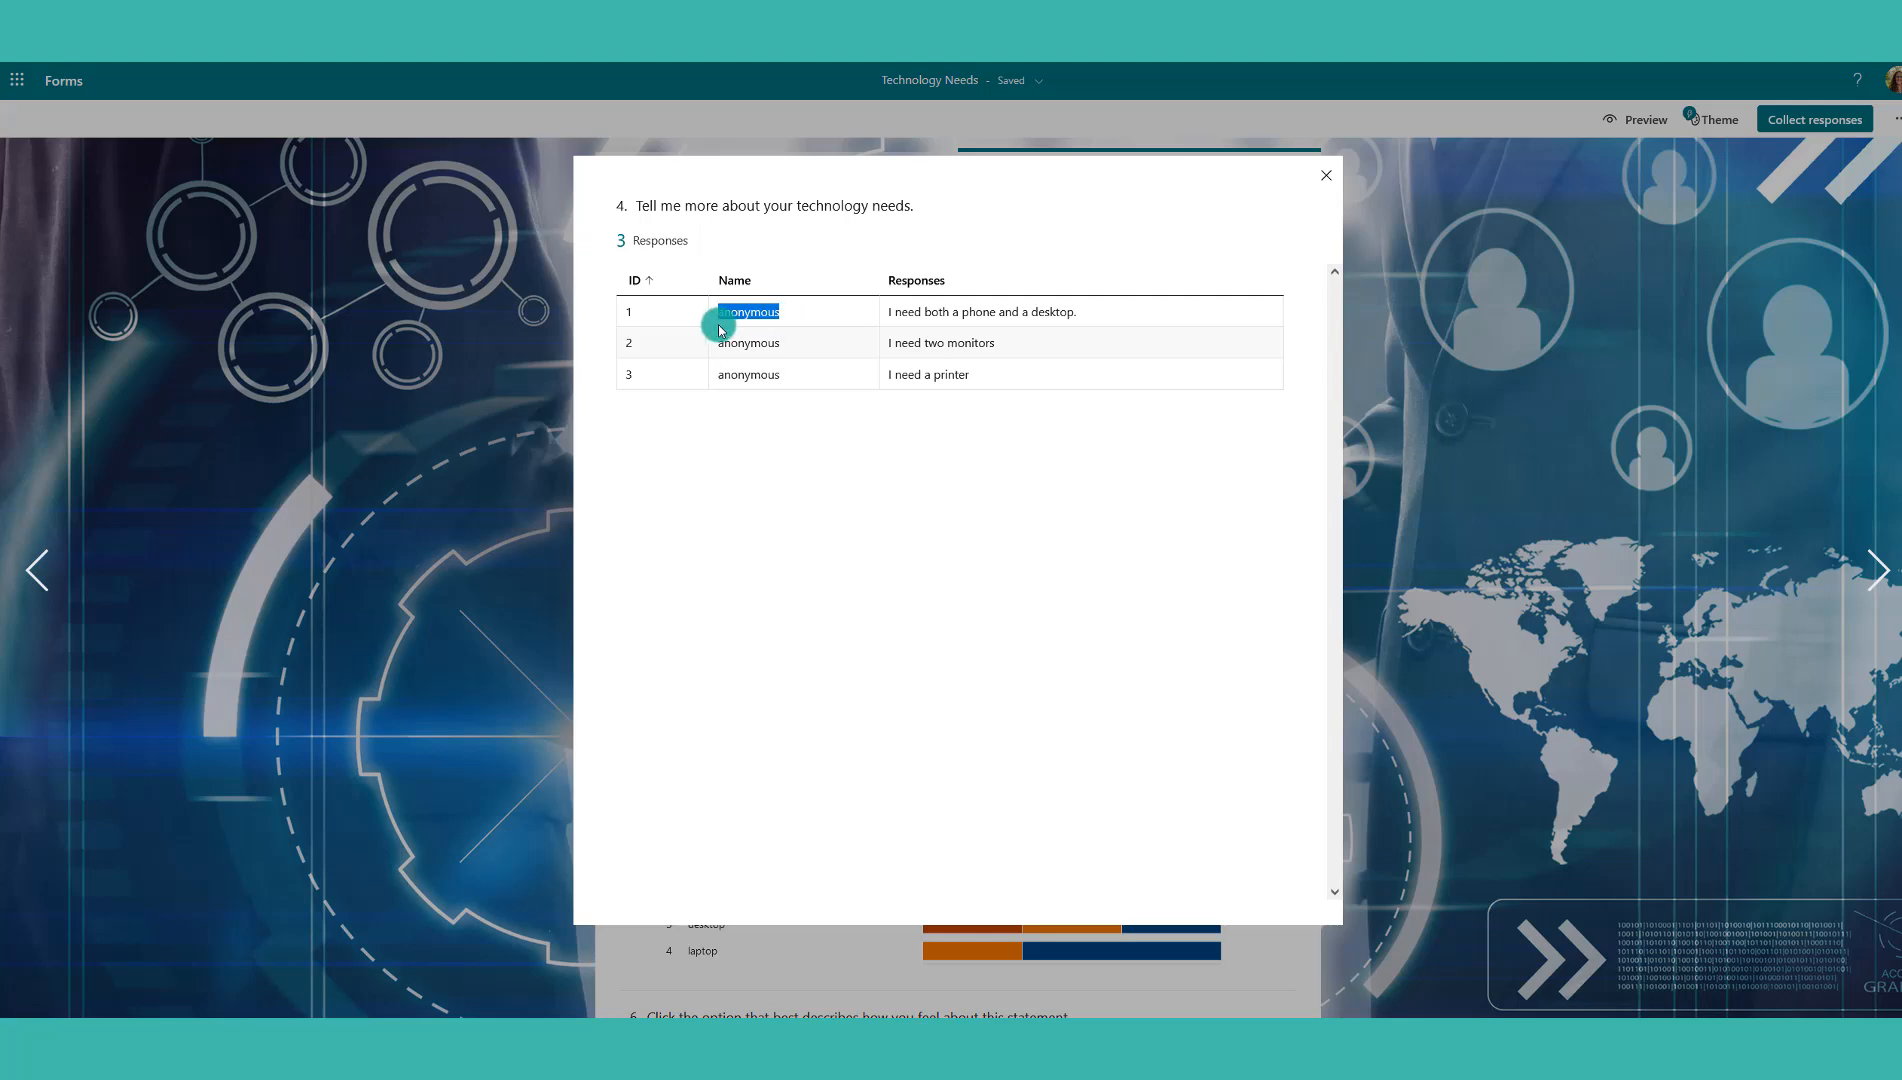
click(1327, 177)
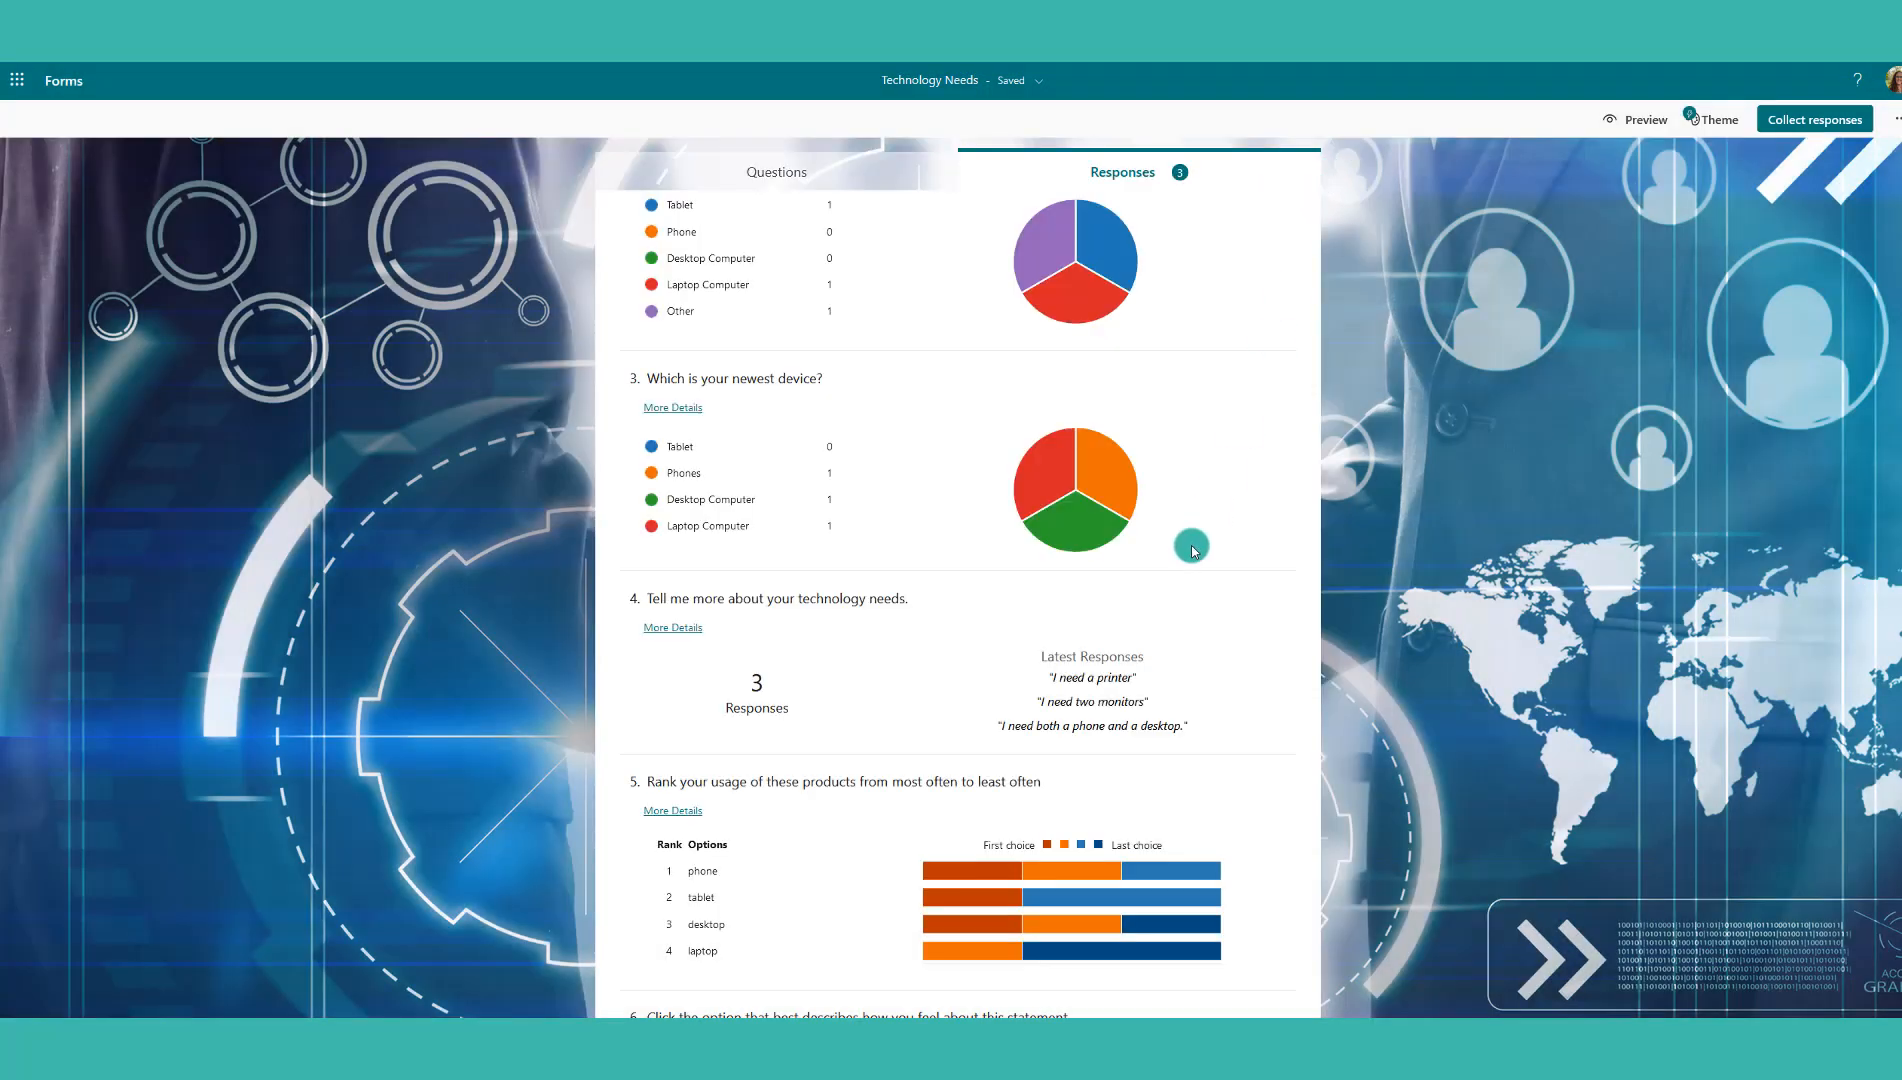
Examine the response charts for questions 5 to 8, including the ranking, the statement ratings and the course types
scroll(1192, 550, down, 2)
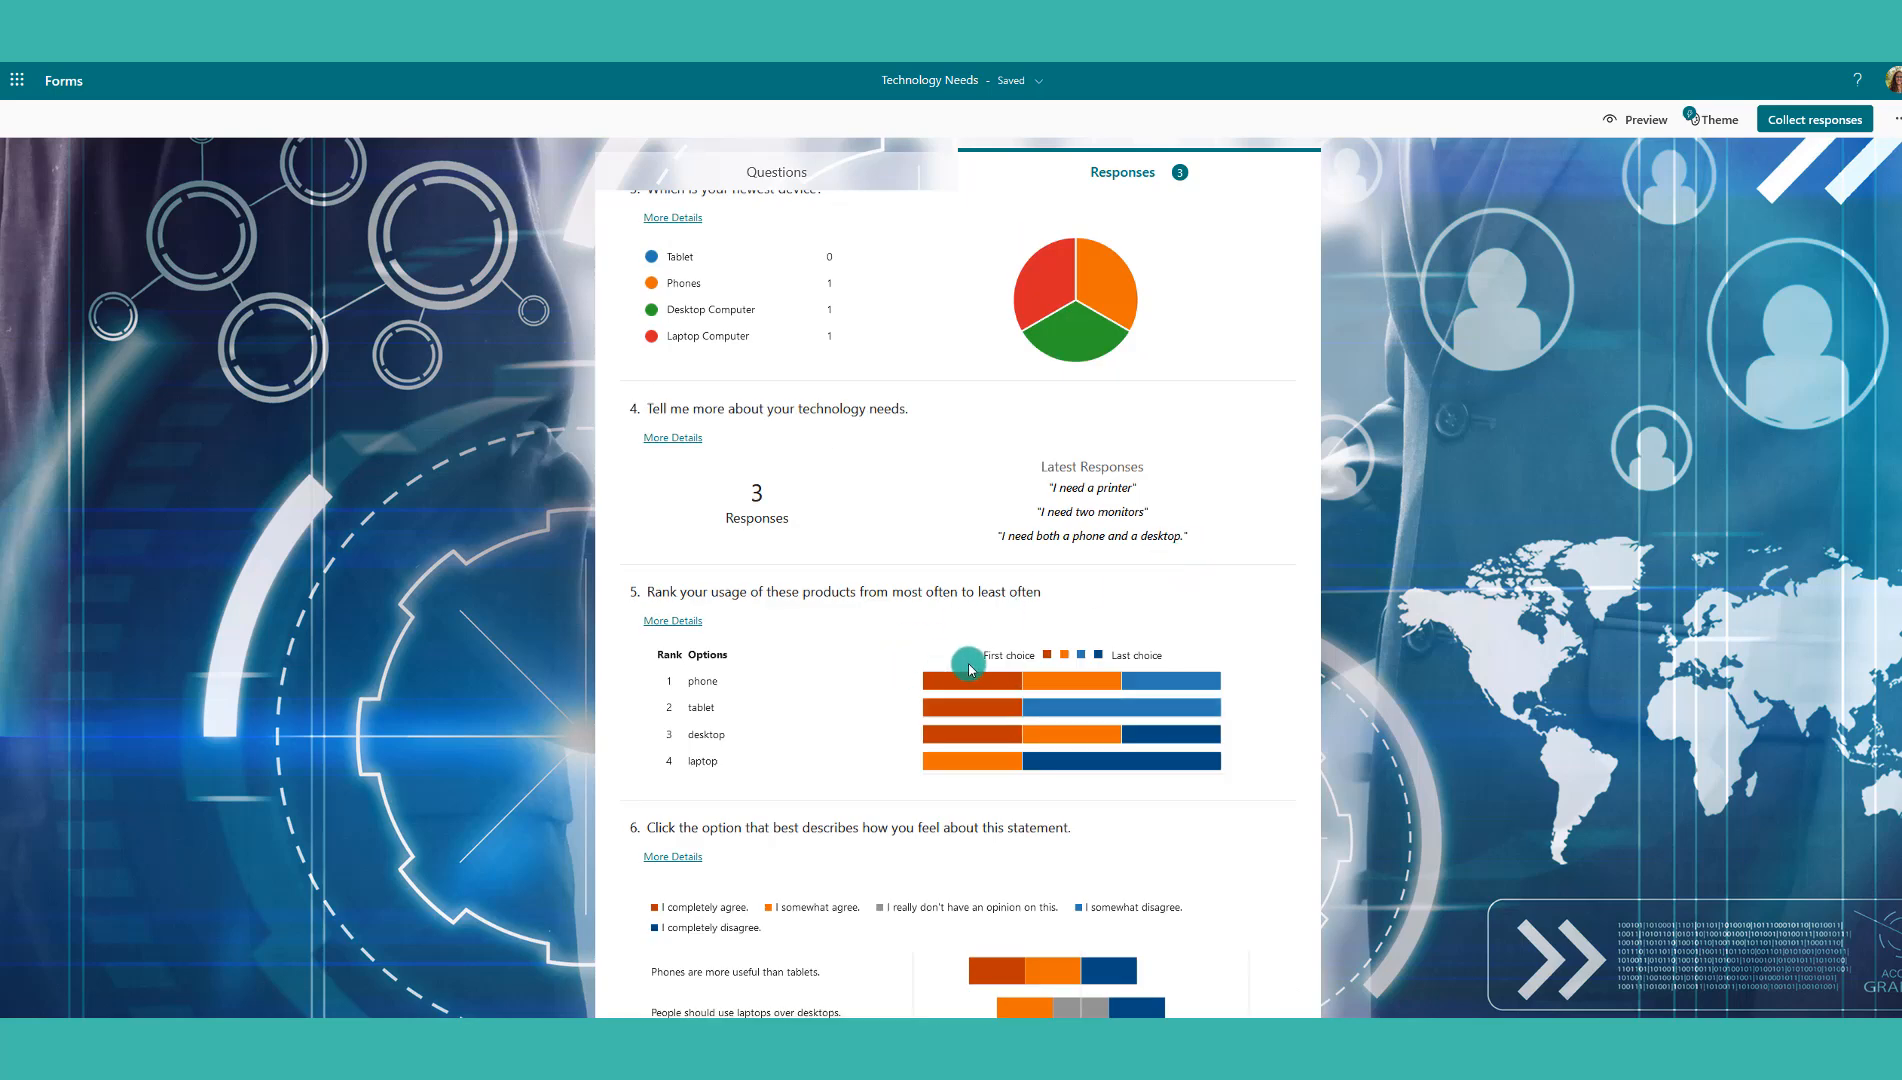
mouse_move(973, 683)
scroll(973, 683, down, 1)
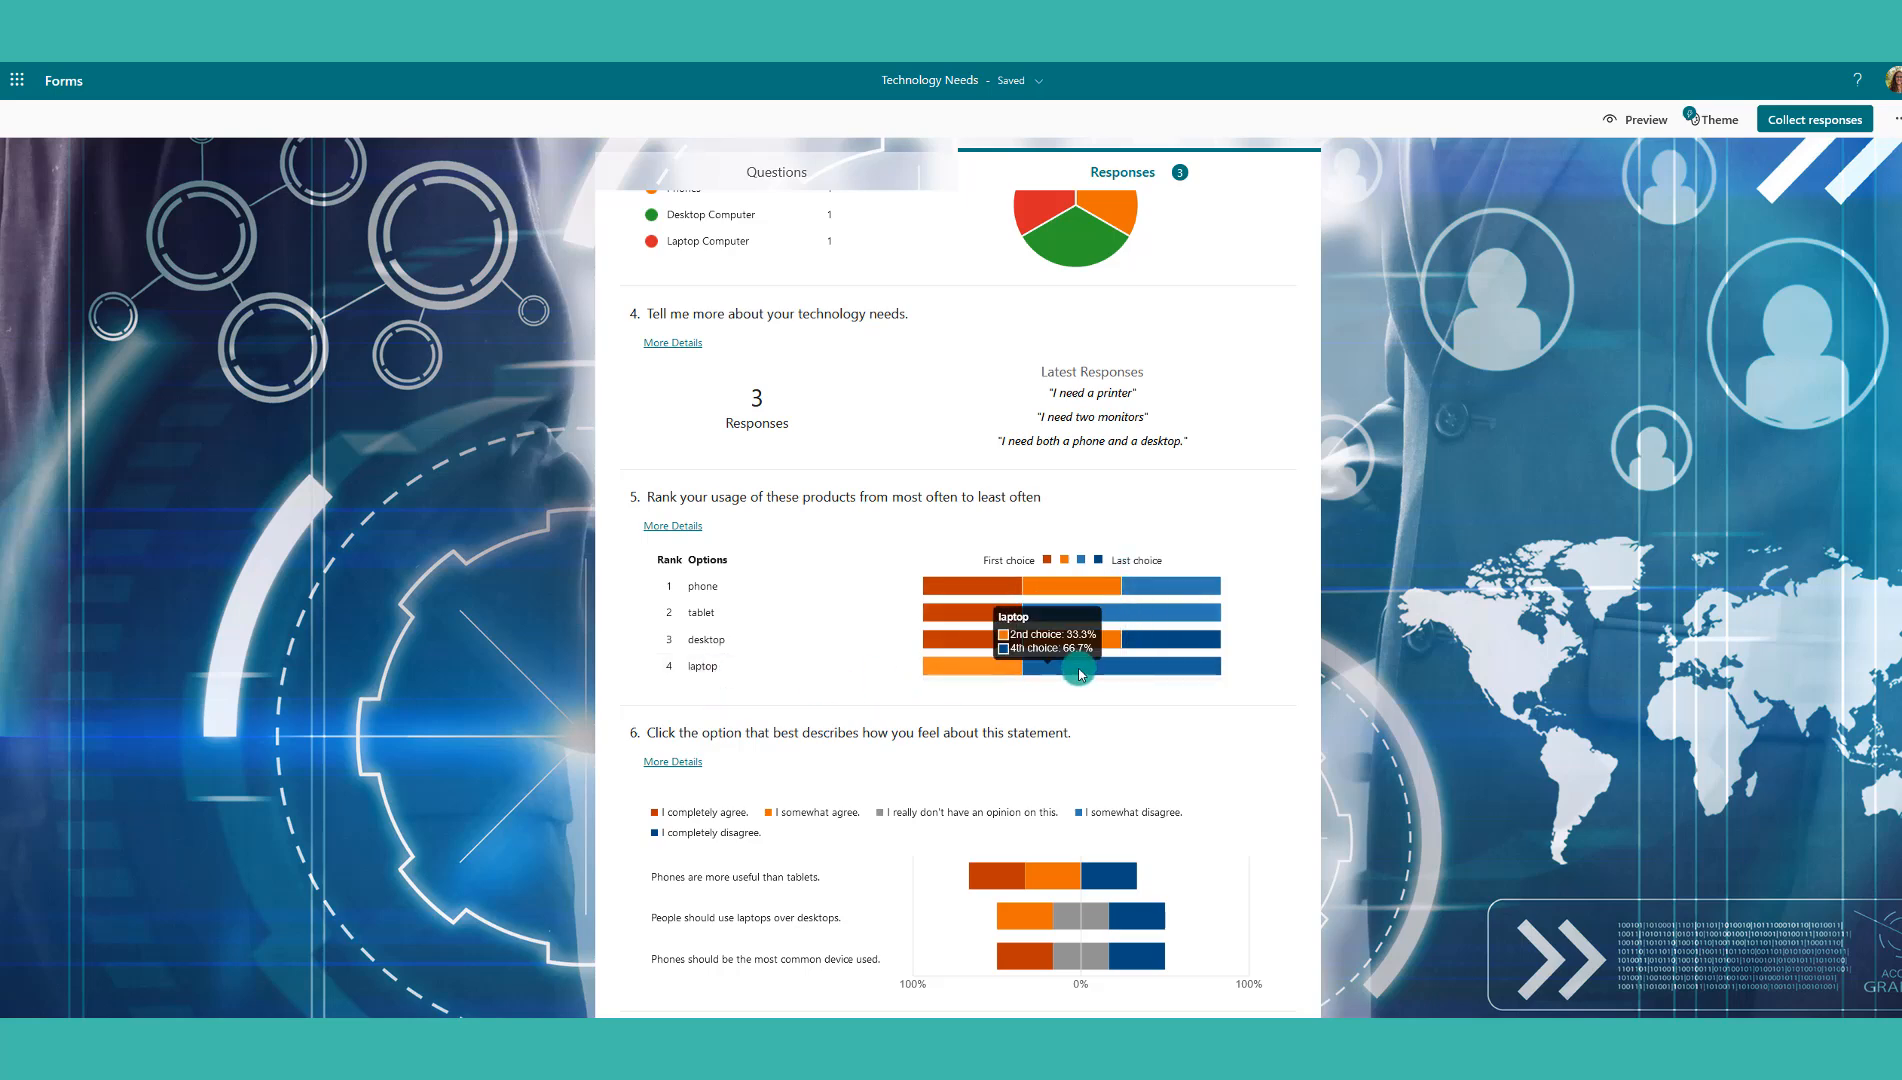
mouse_move(1147, 639)
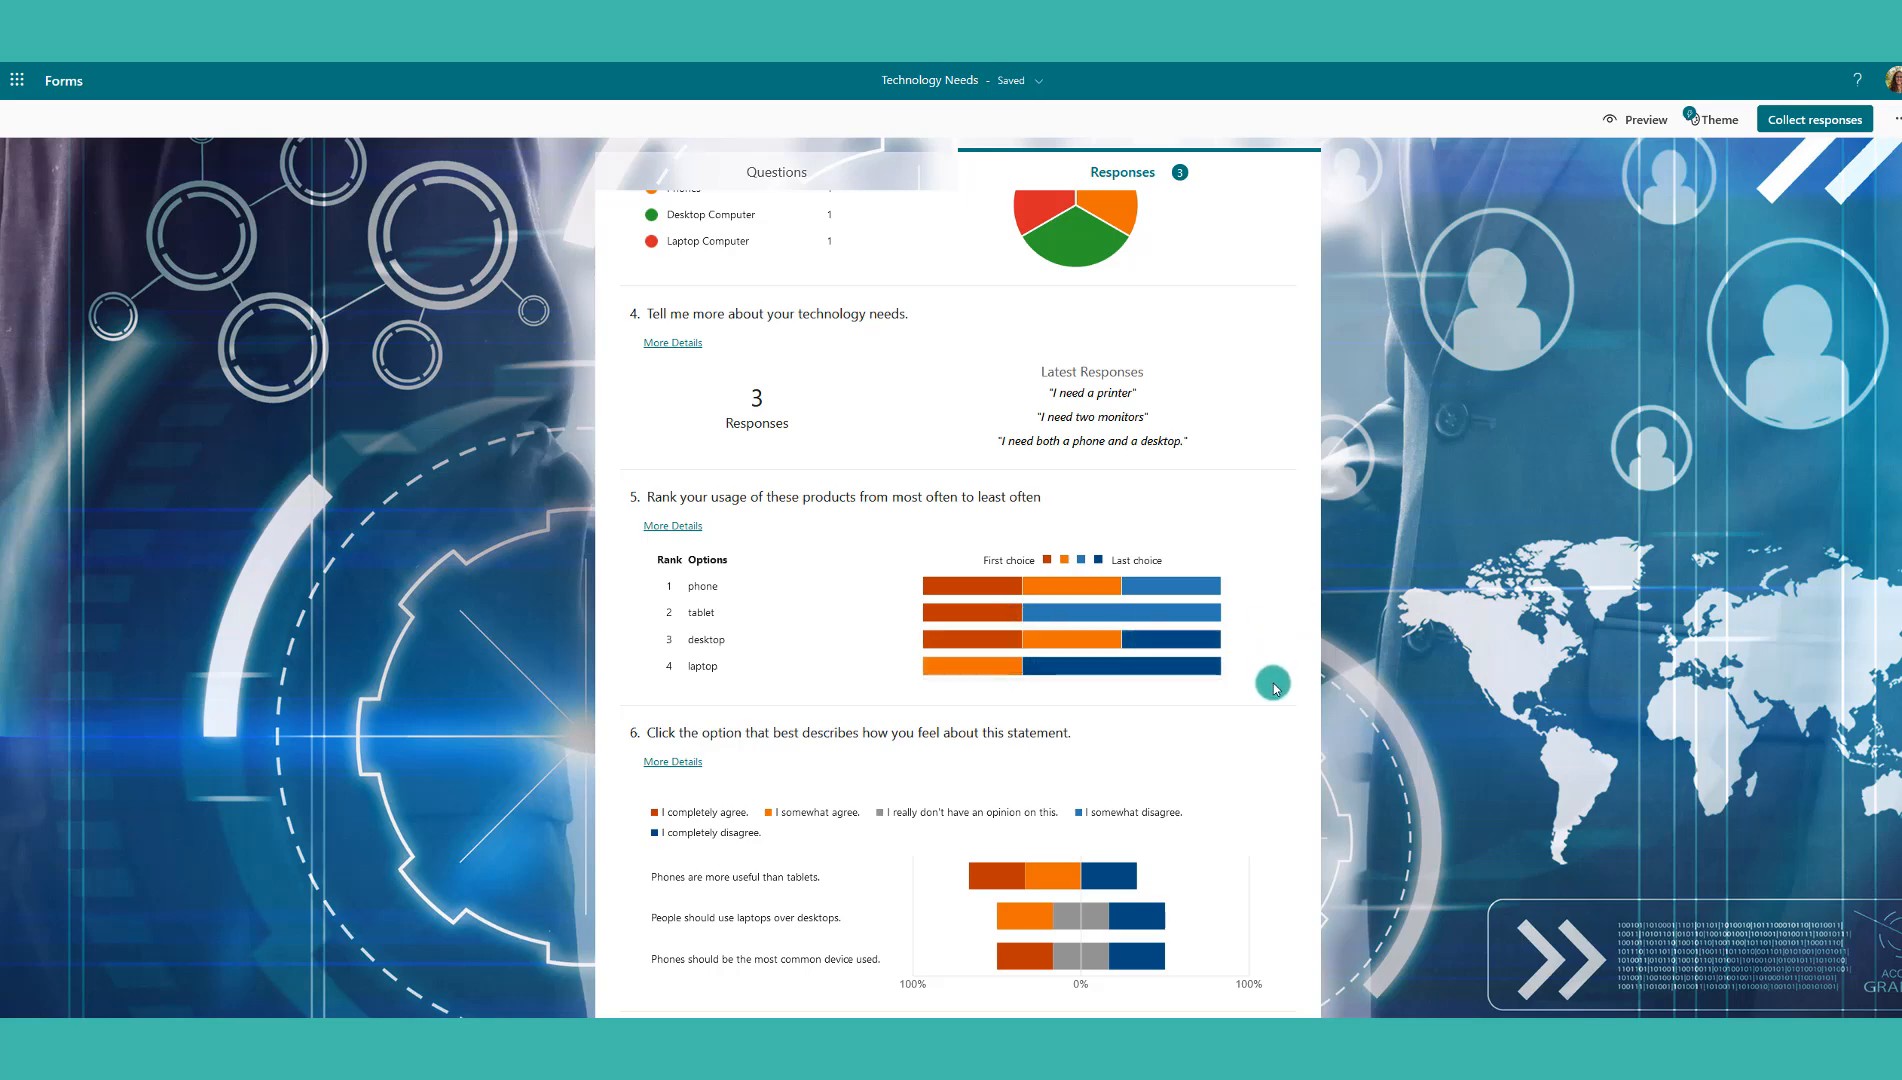
scroll(1183, 750, down, 2)
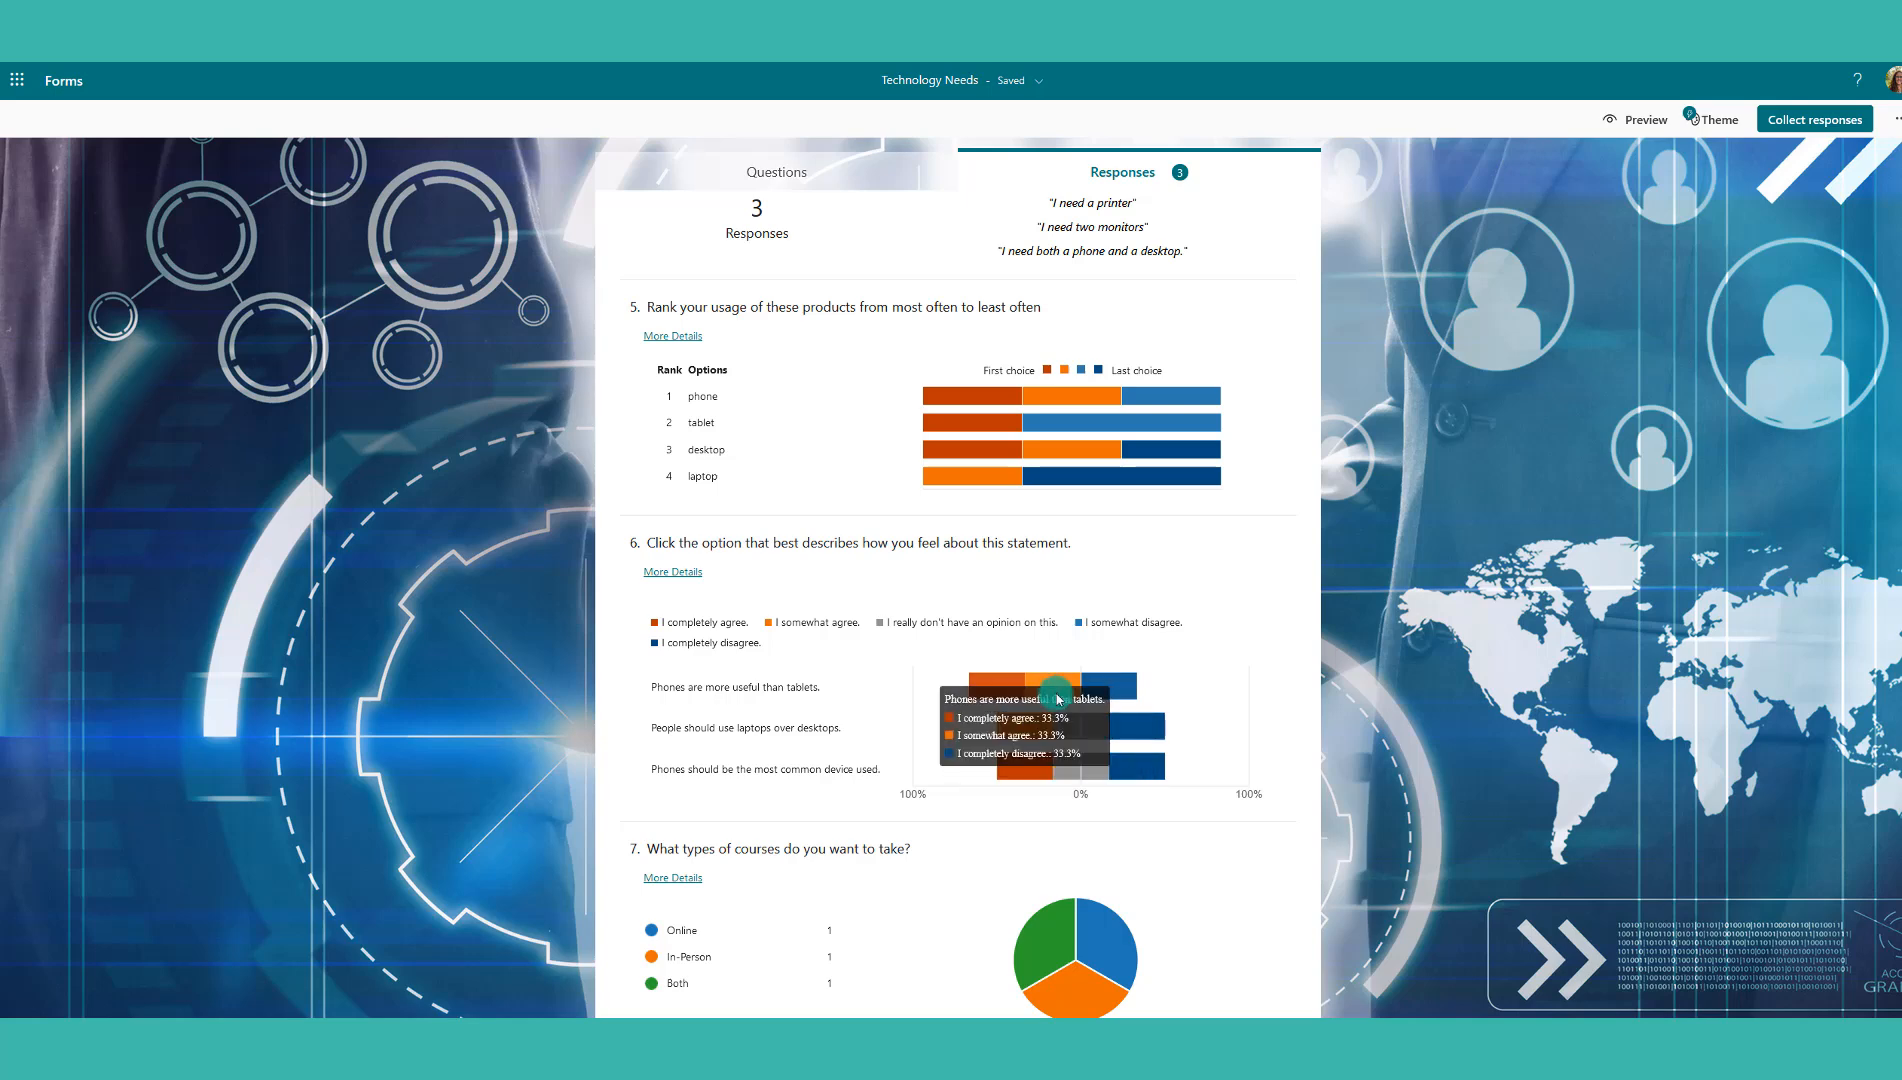
mouse_move(1068, 735)
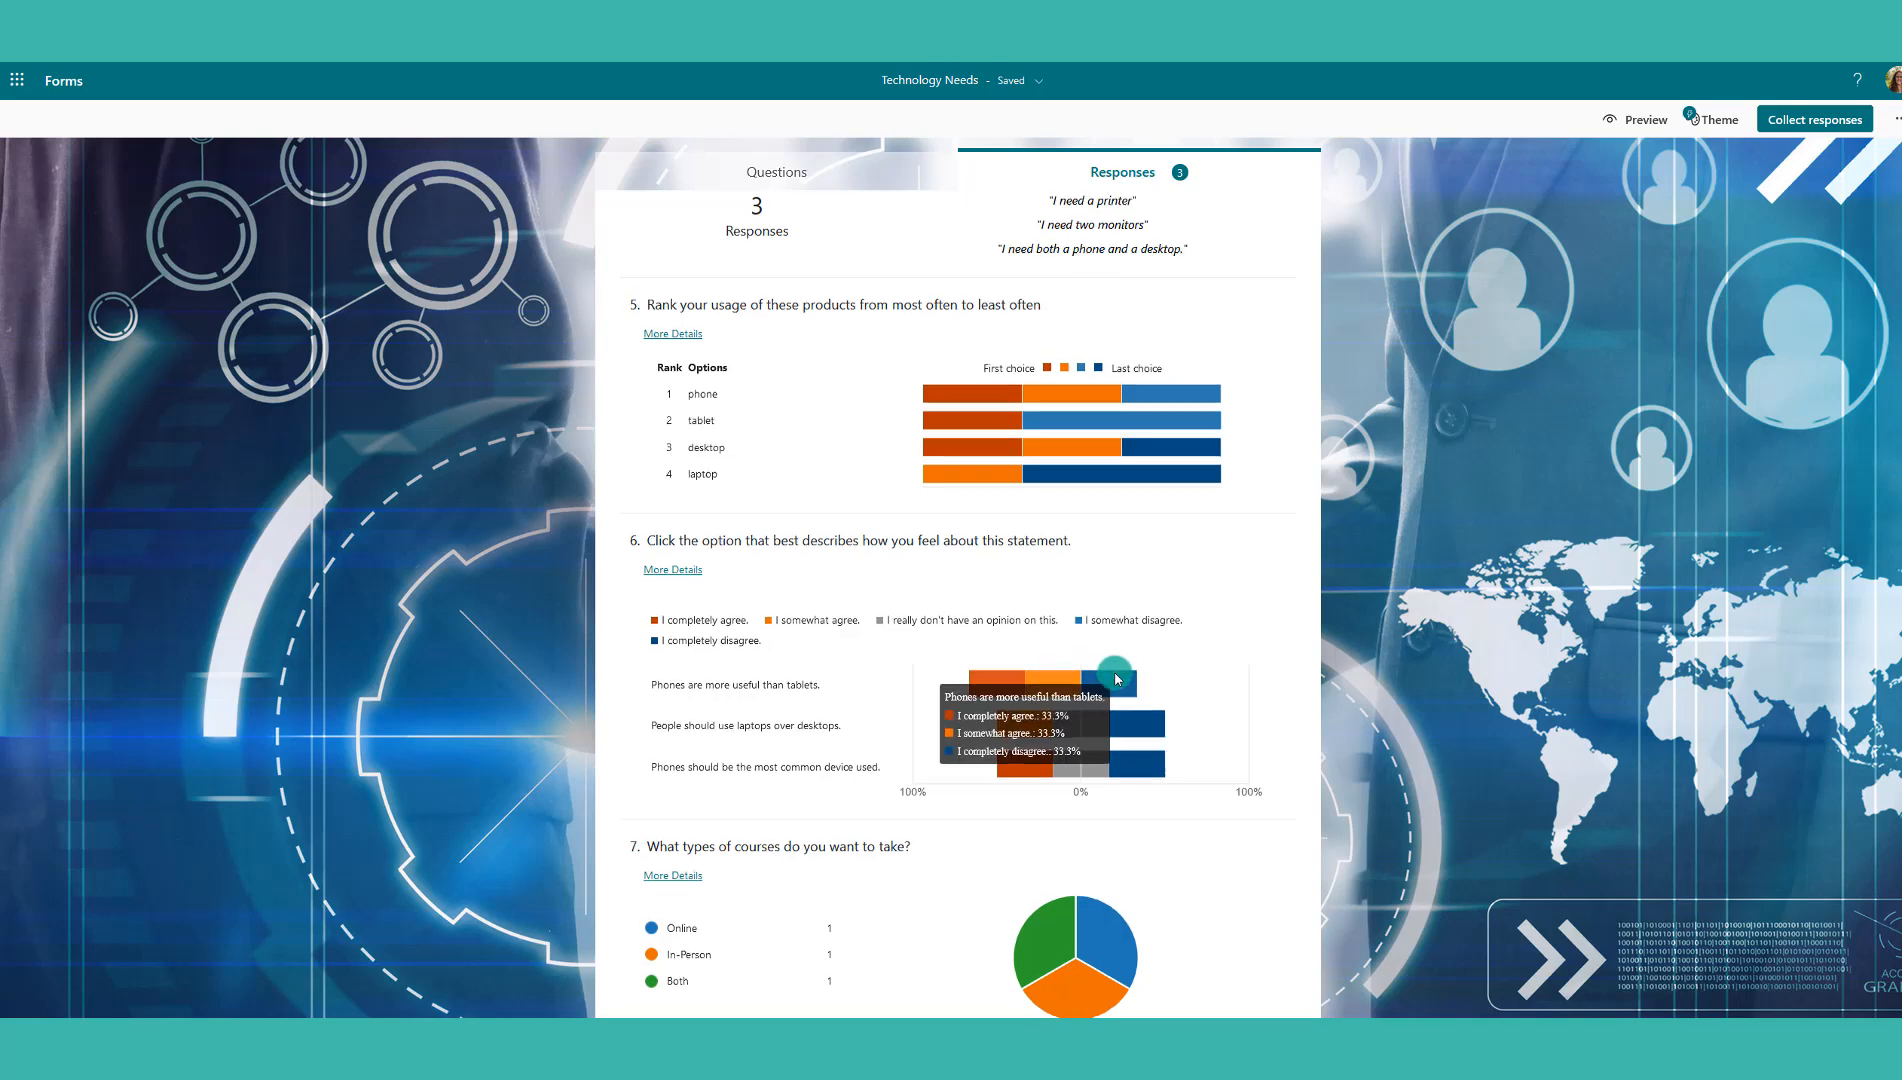
scroll(1115, 680, down, 2)
mouse_move(1118, 684)
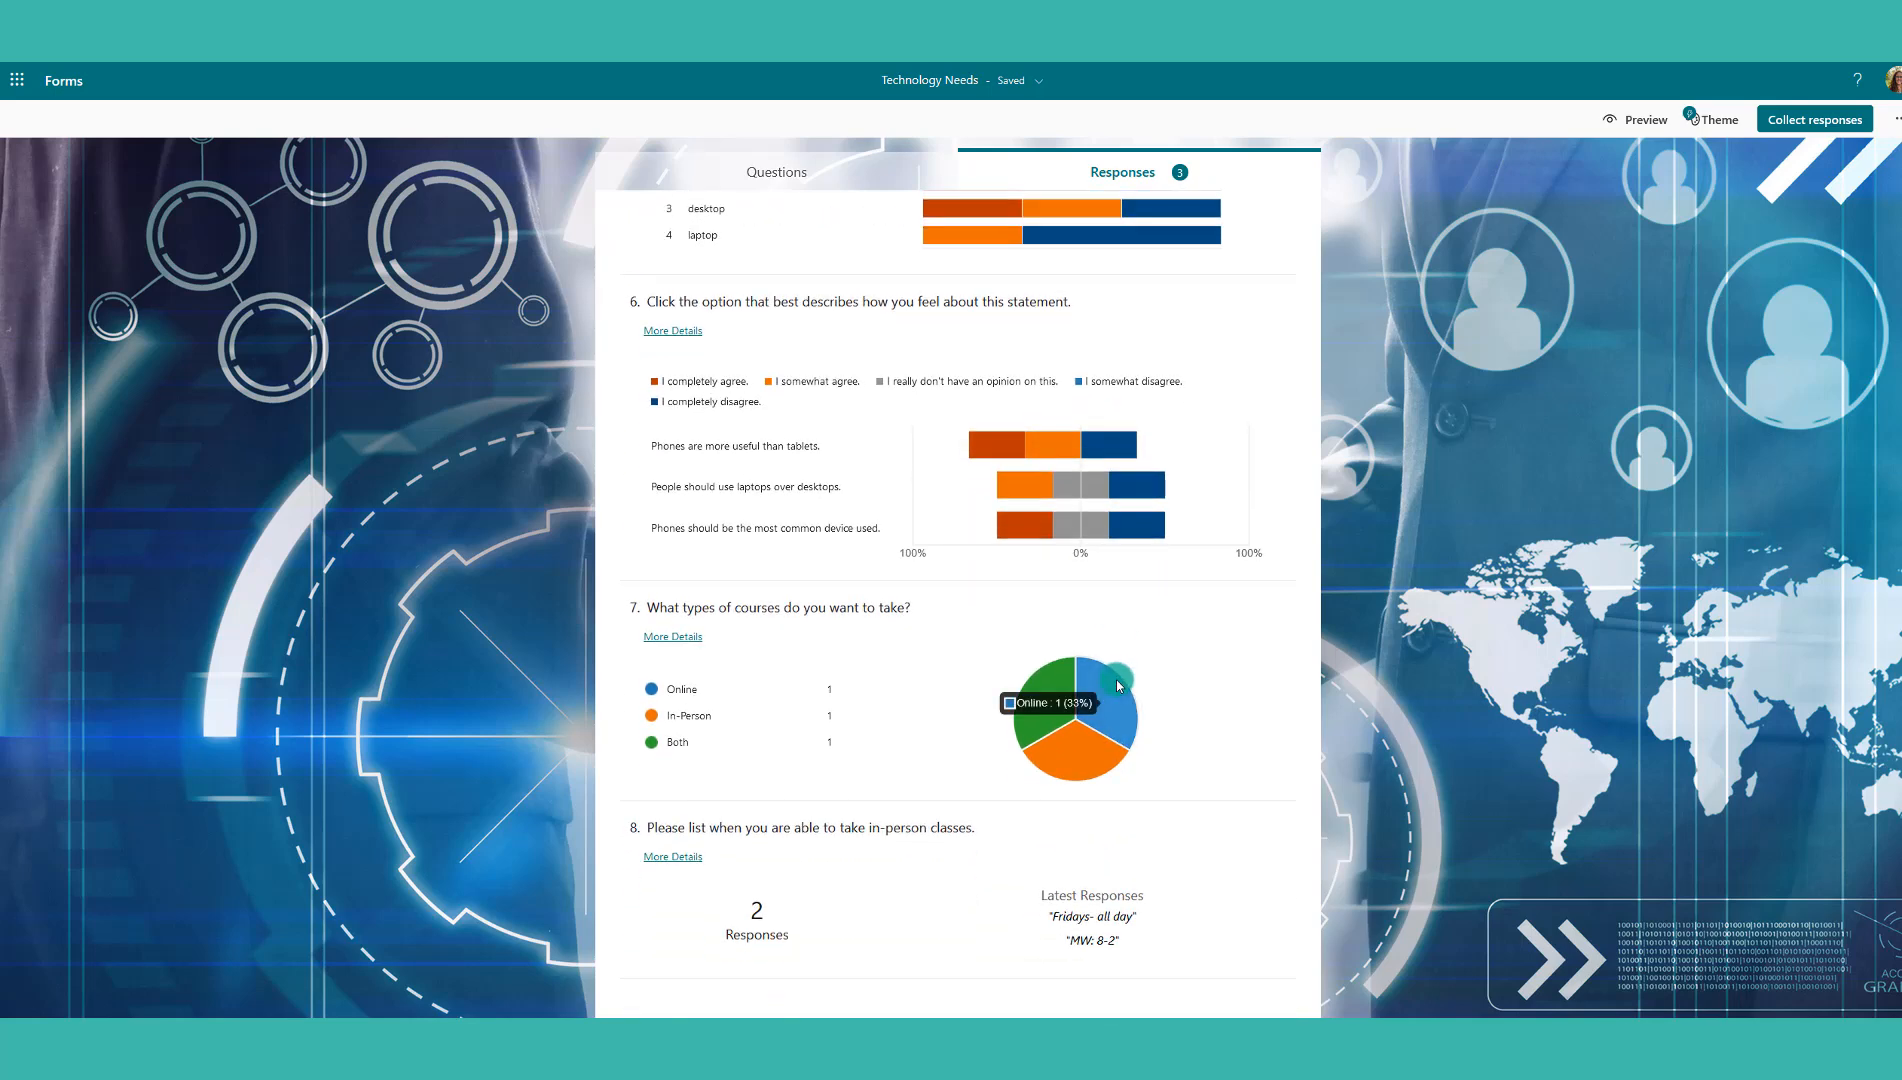
scroll(1118, 686, up, 12)
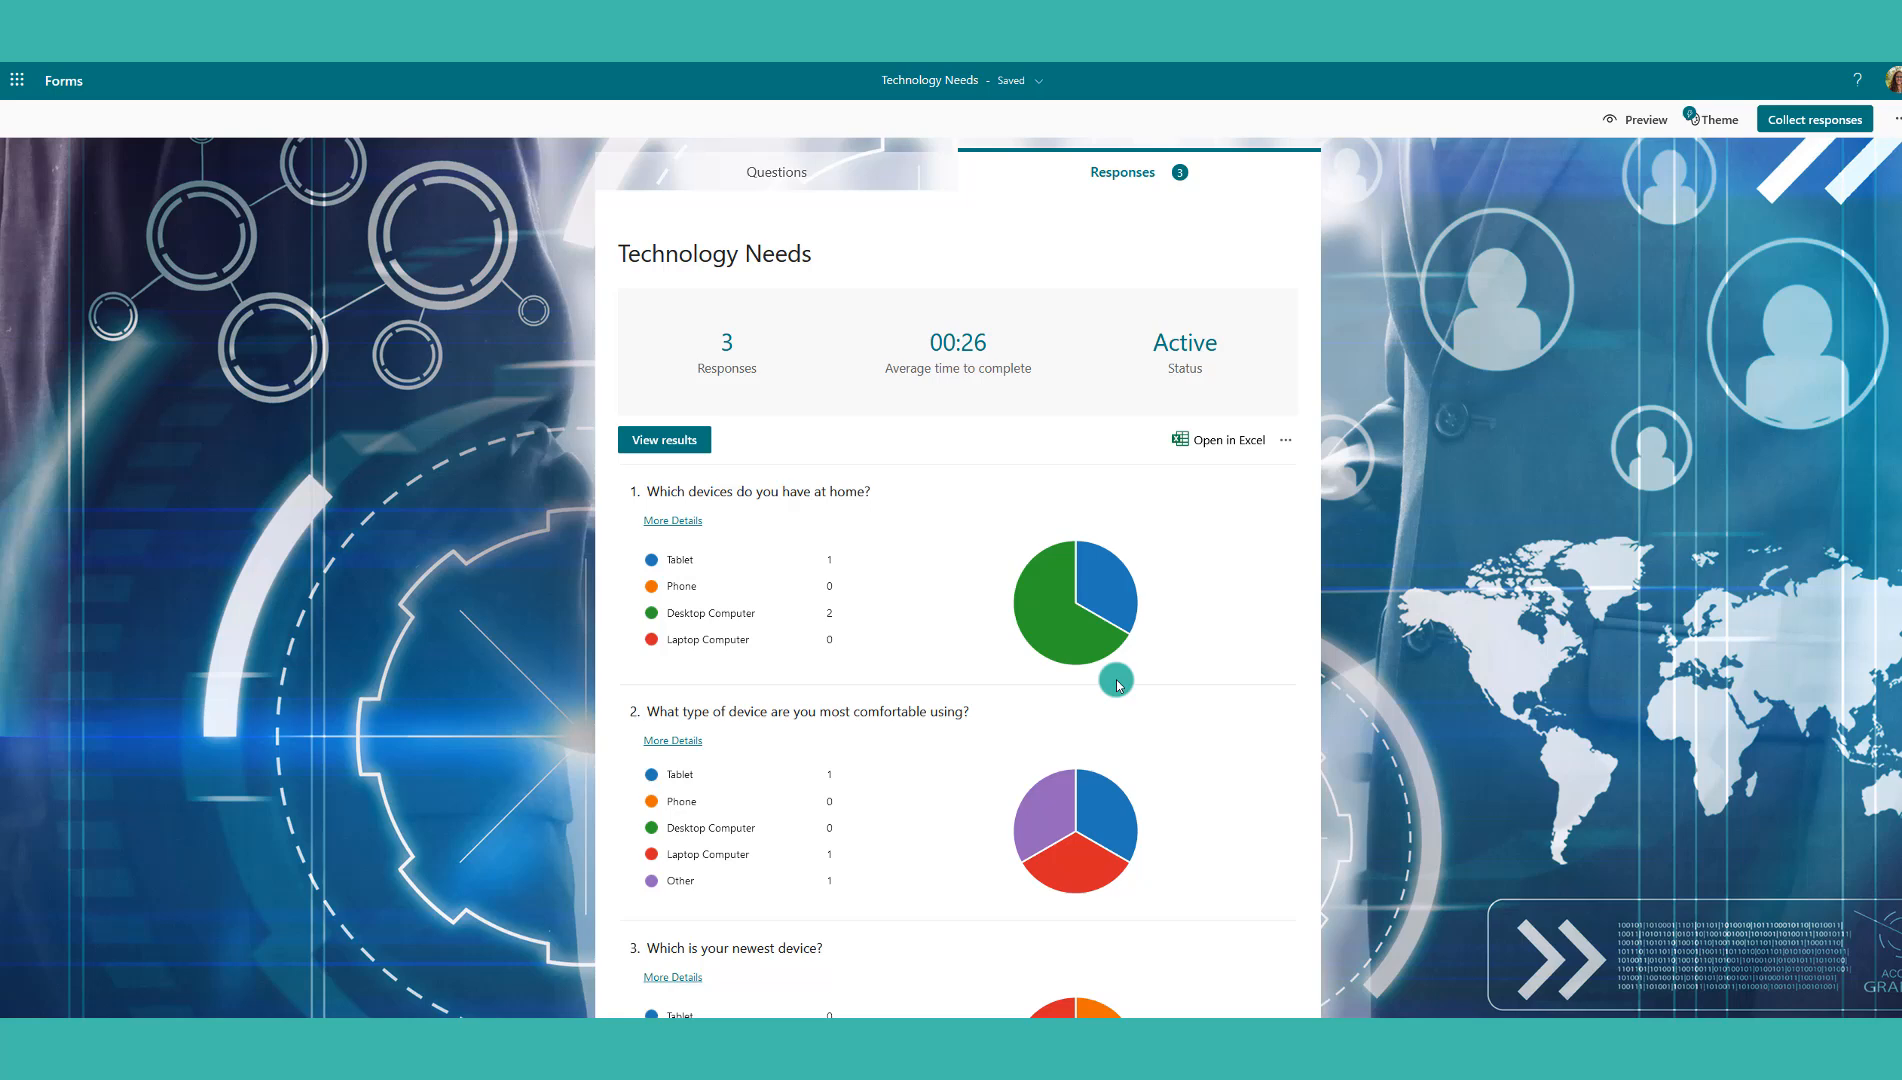
Open the individual results and read through respondent 1's answers to the survey questions
click(672, 443)
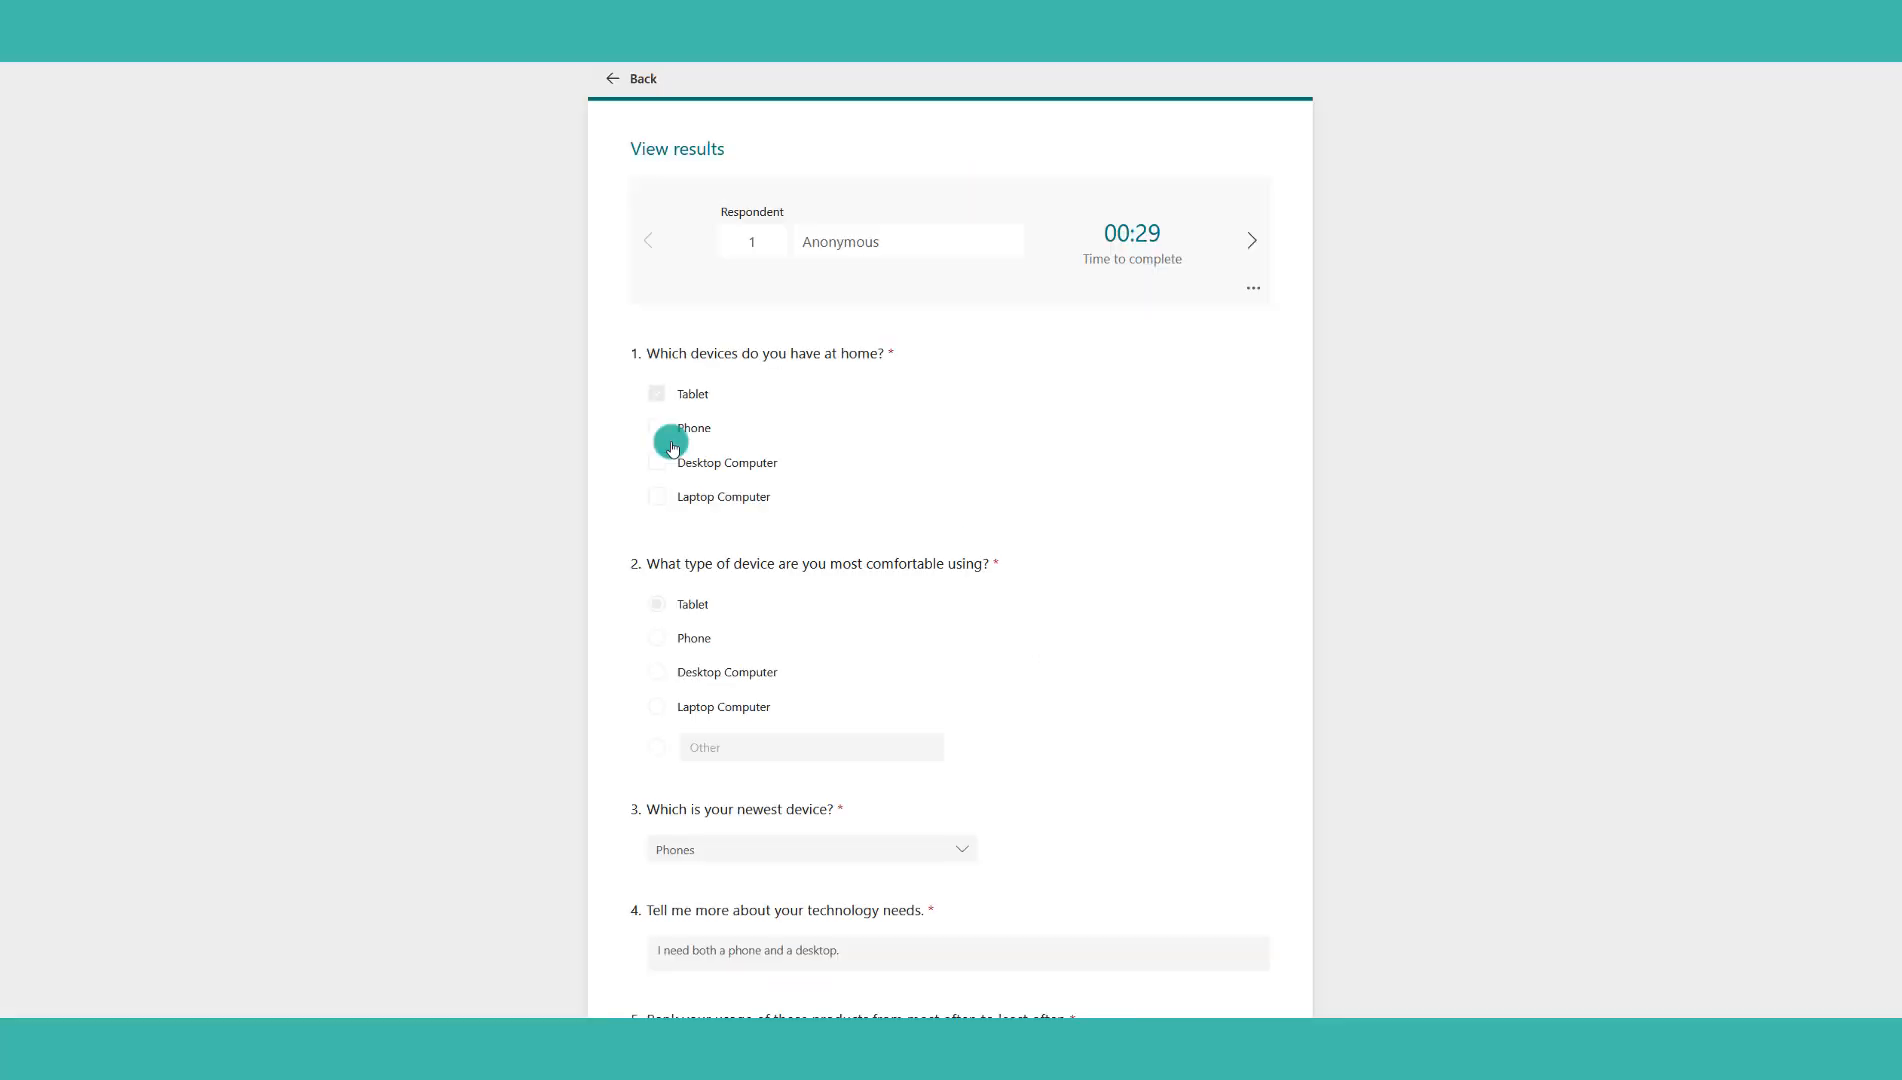
double_click(756, 240)
click(1098, 156)
scroll(647, 382, down, 2)
scroll(647, 386, down, 8)
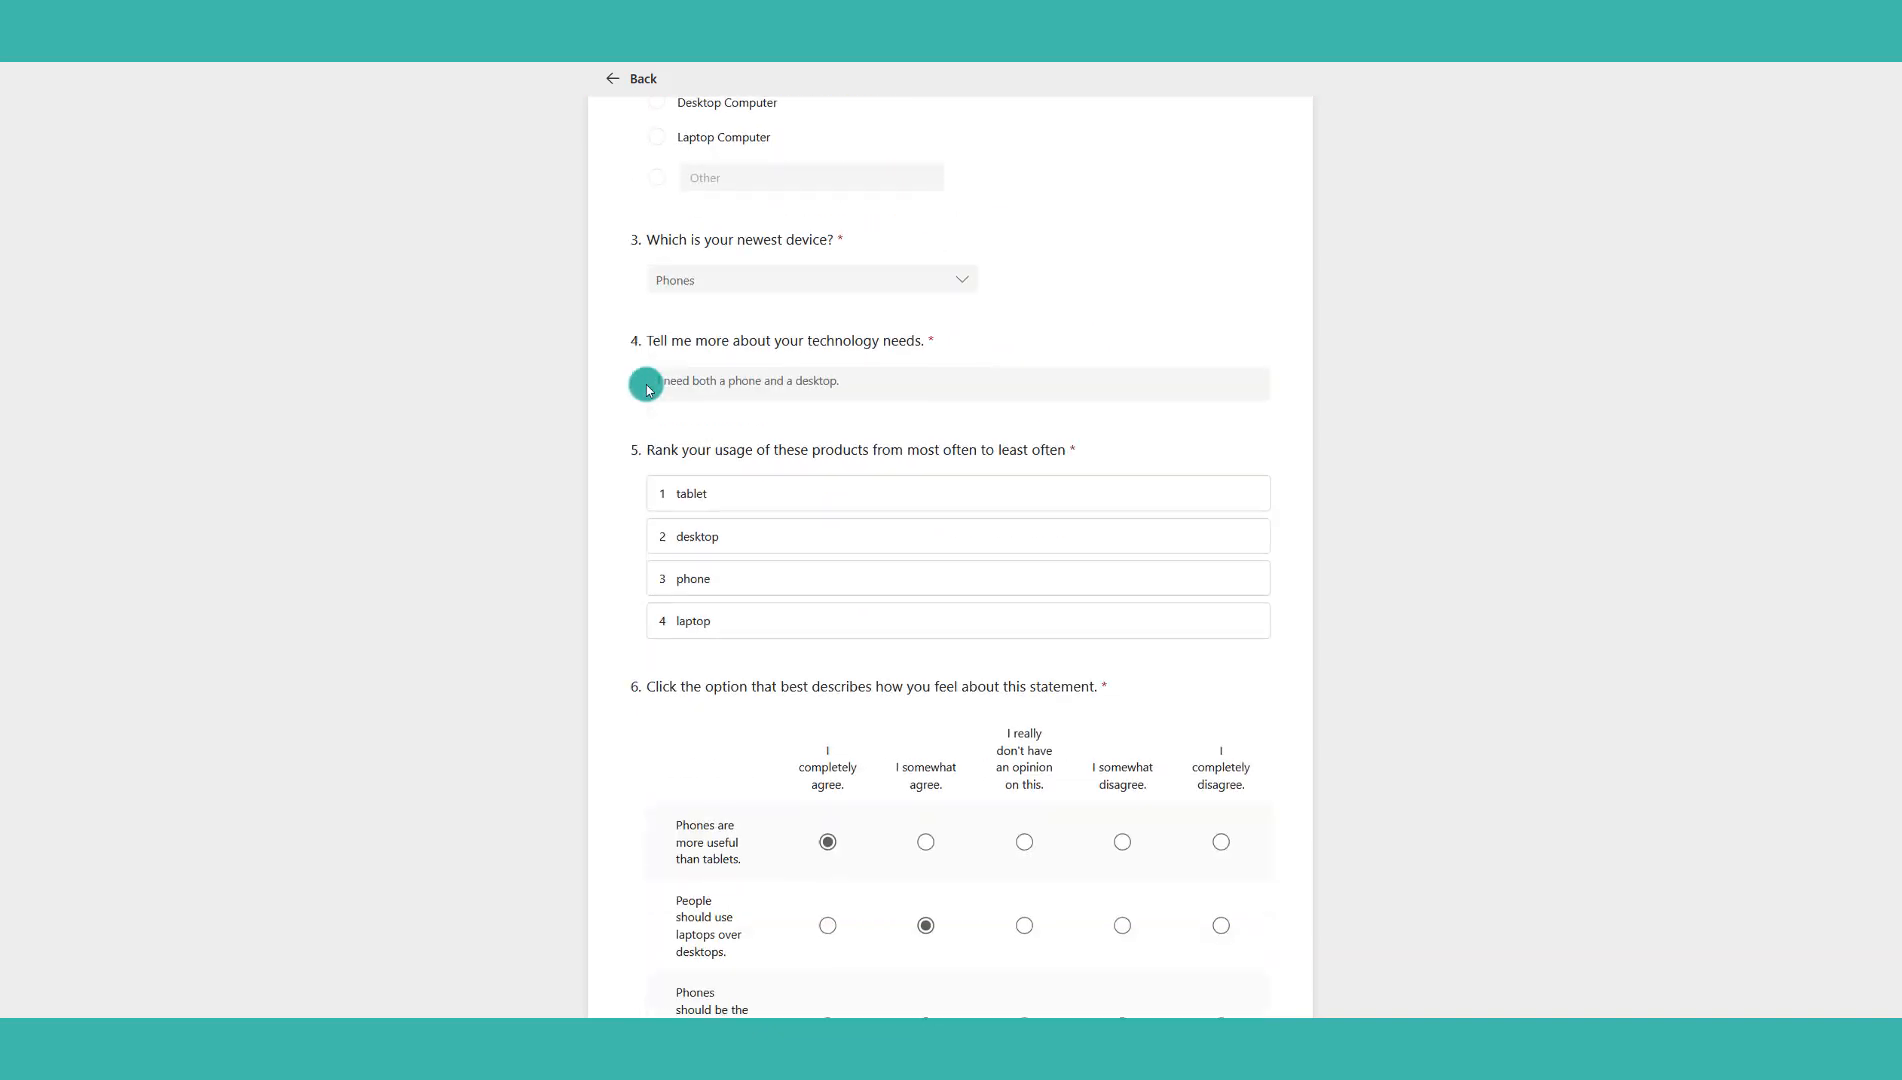
scroll(943, 604, up, 6)
scroll(943, 604, up, 4)
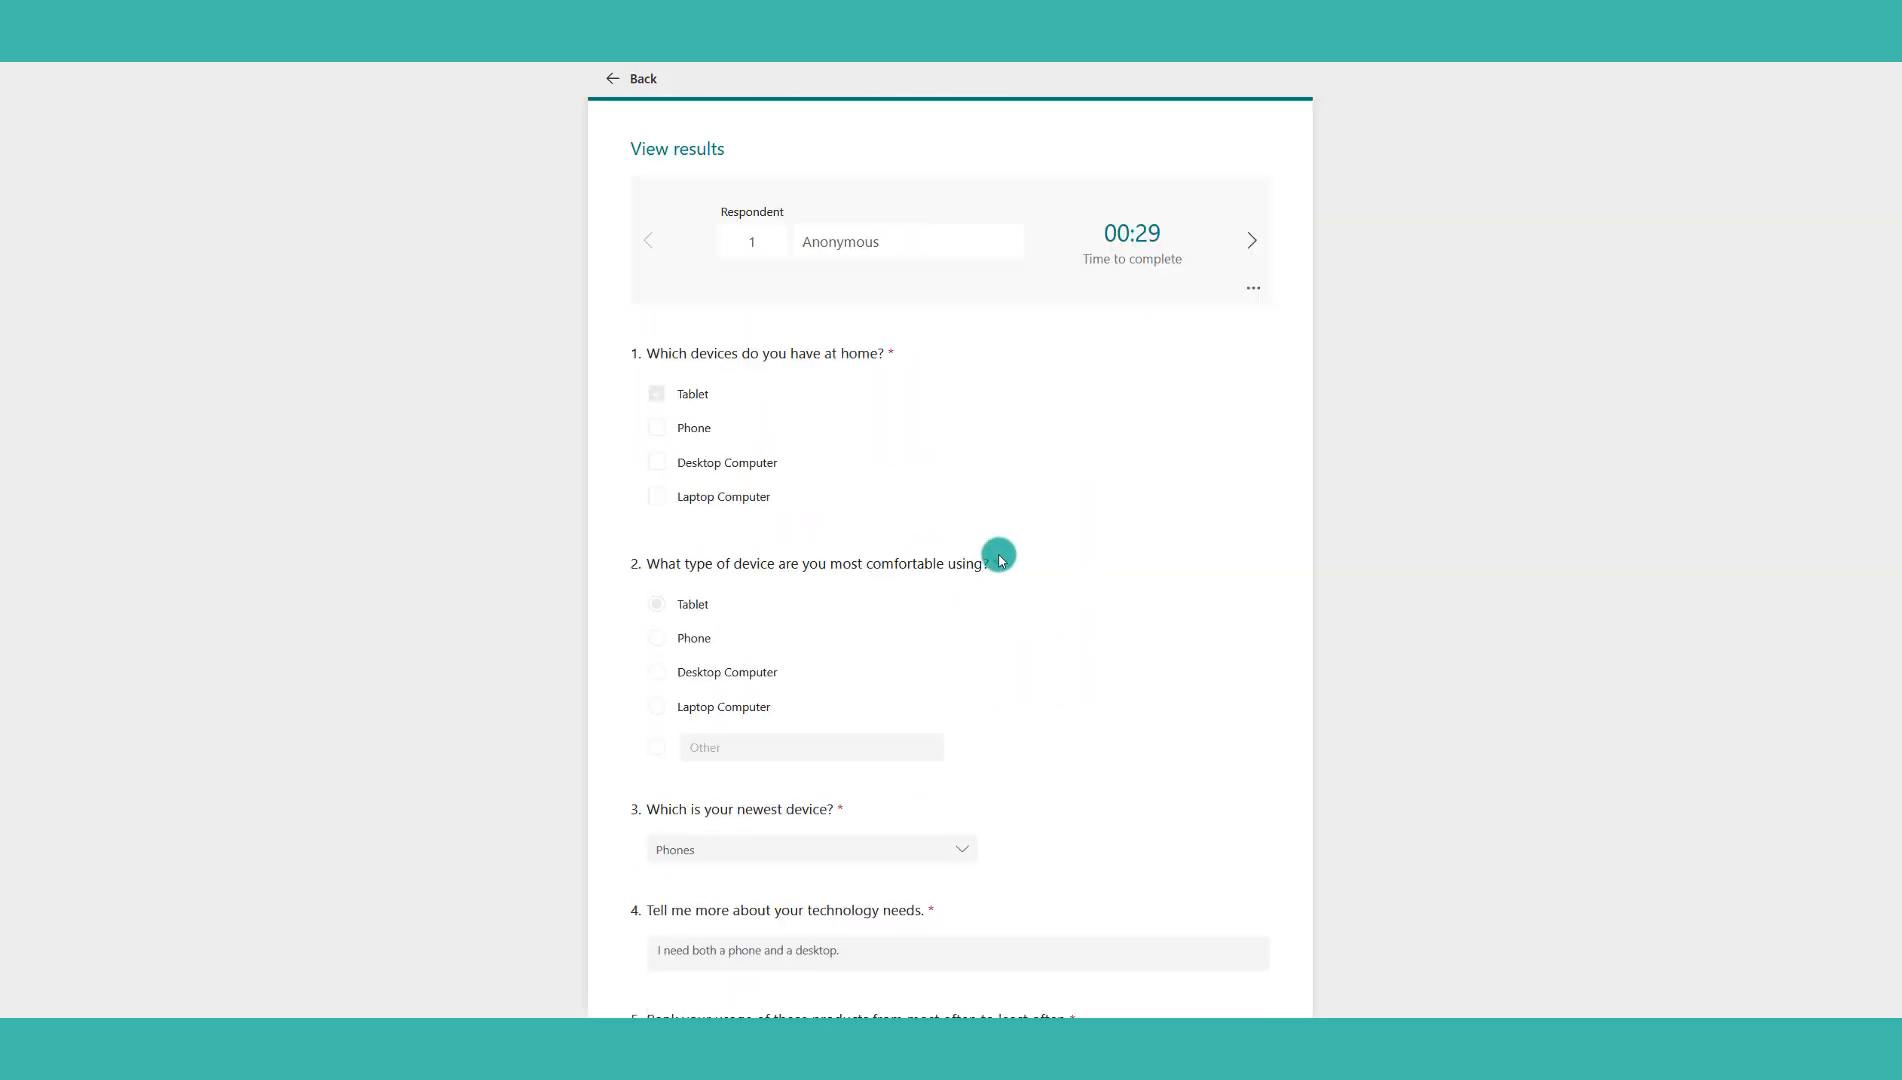
View the answers of respondents 2 and 3, check the options for a single response, and return to the response summary
click(1258, 241)
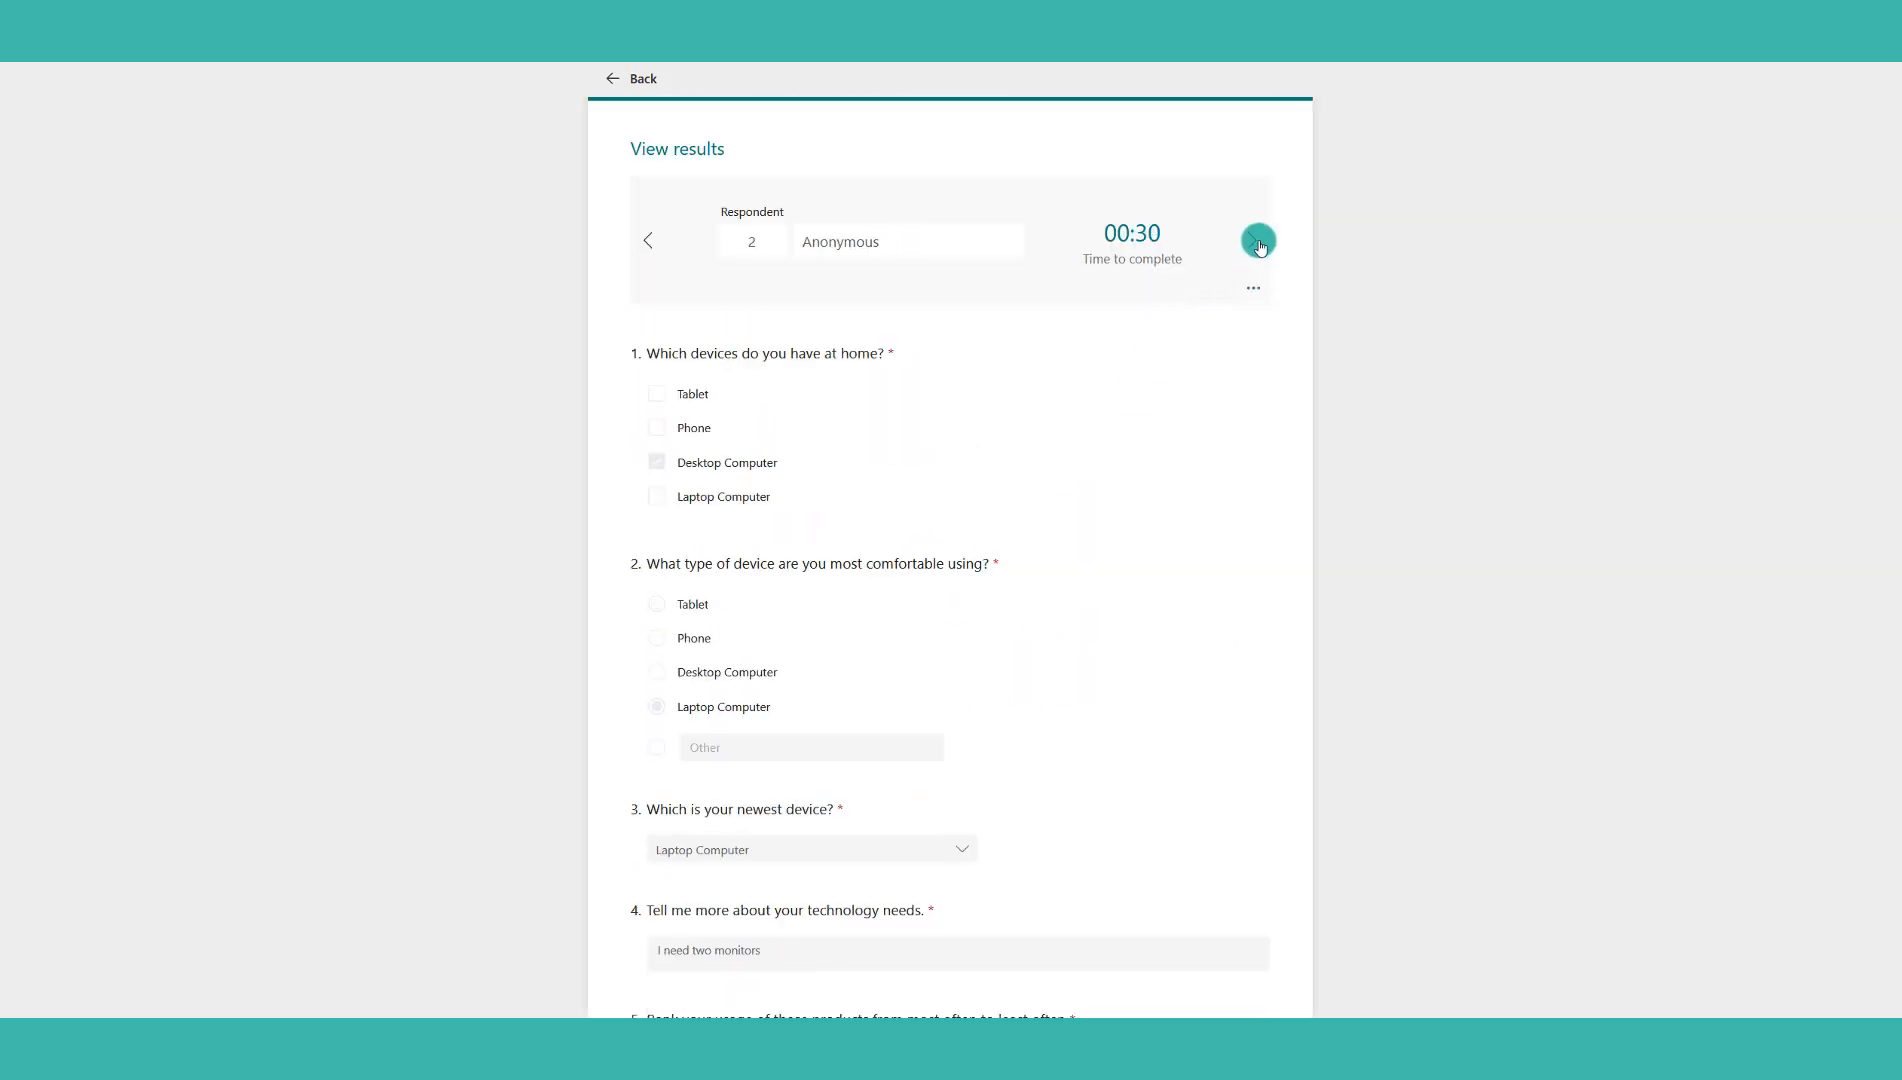
click(1258, 241)
click(1253, 288)
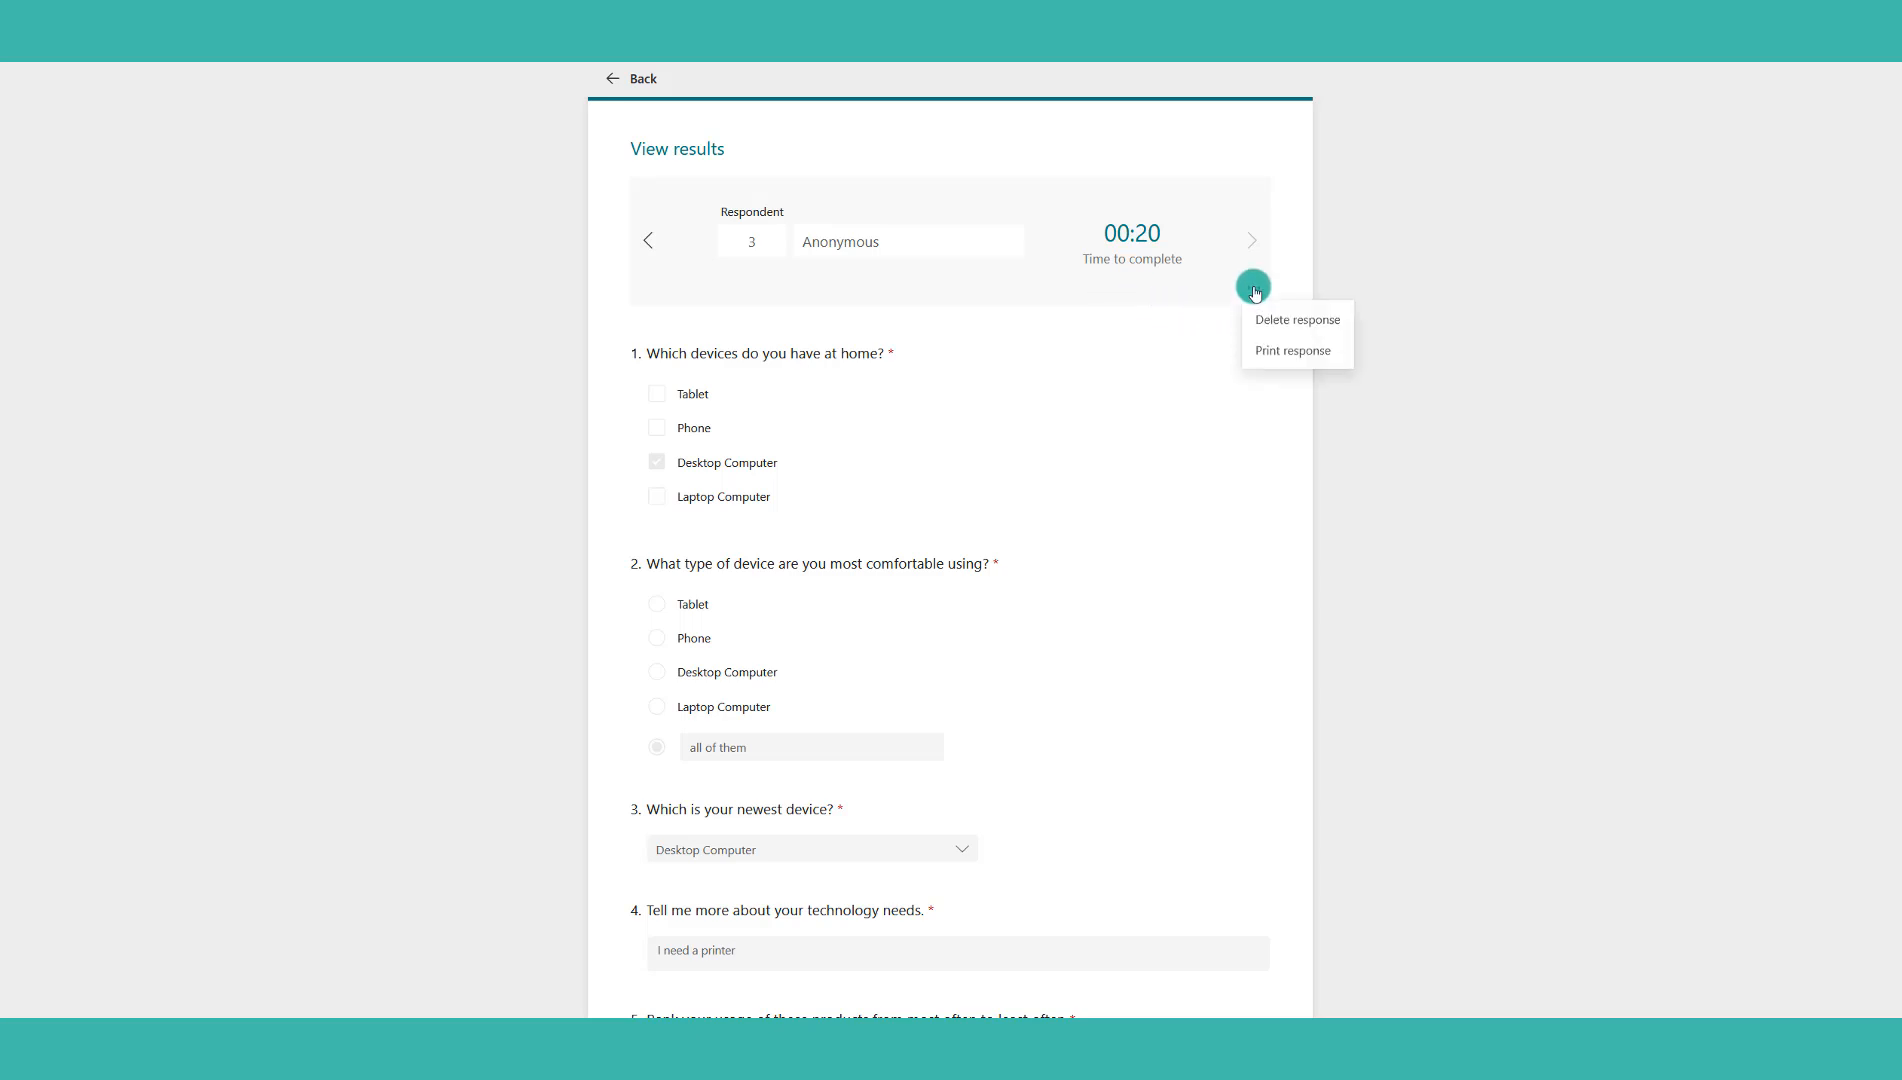
click(614, 78)
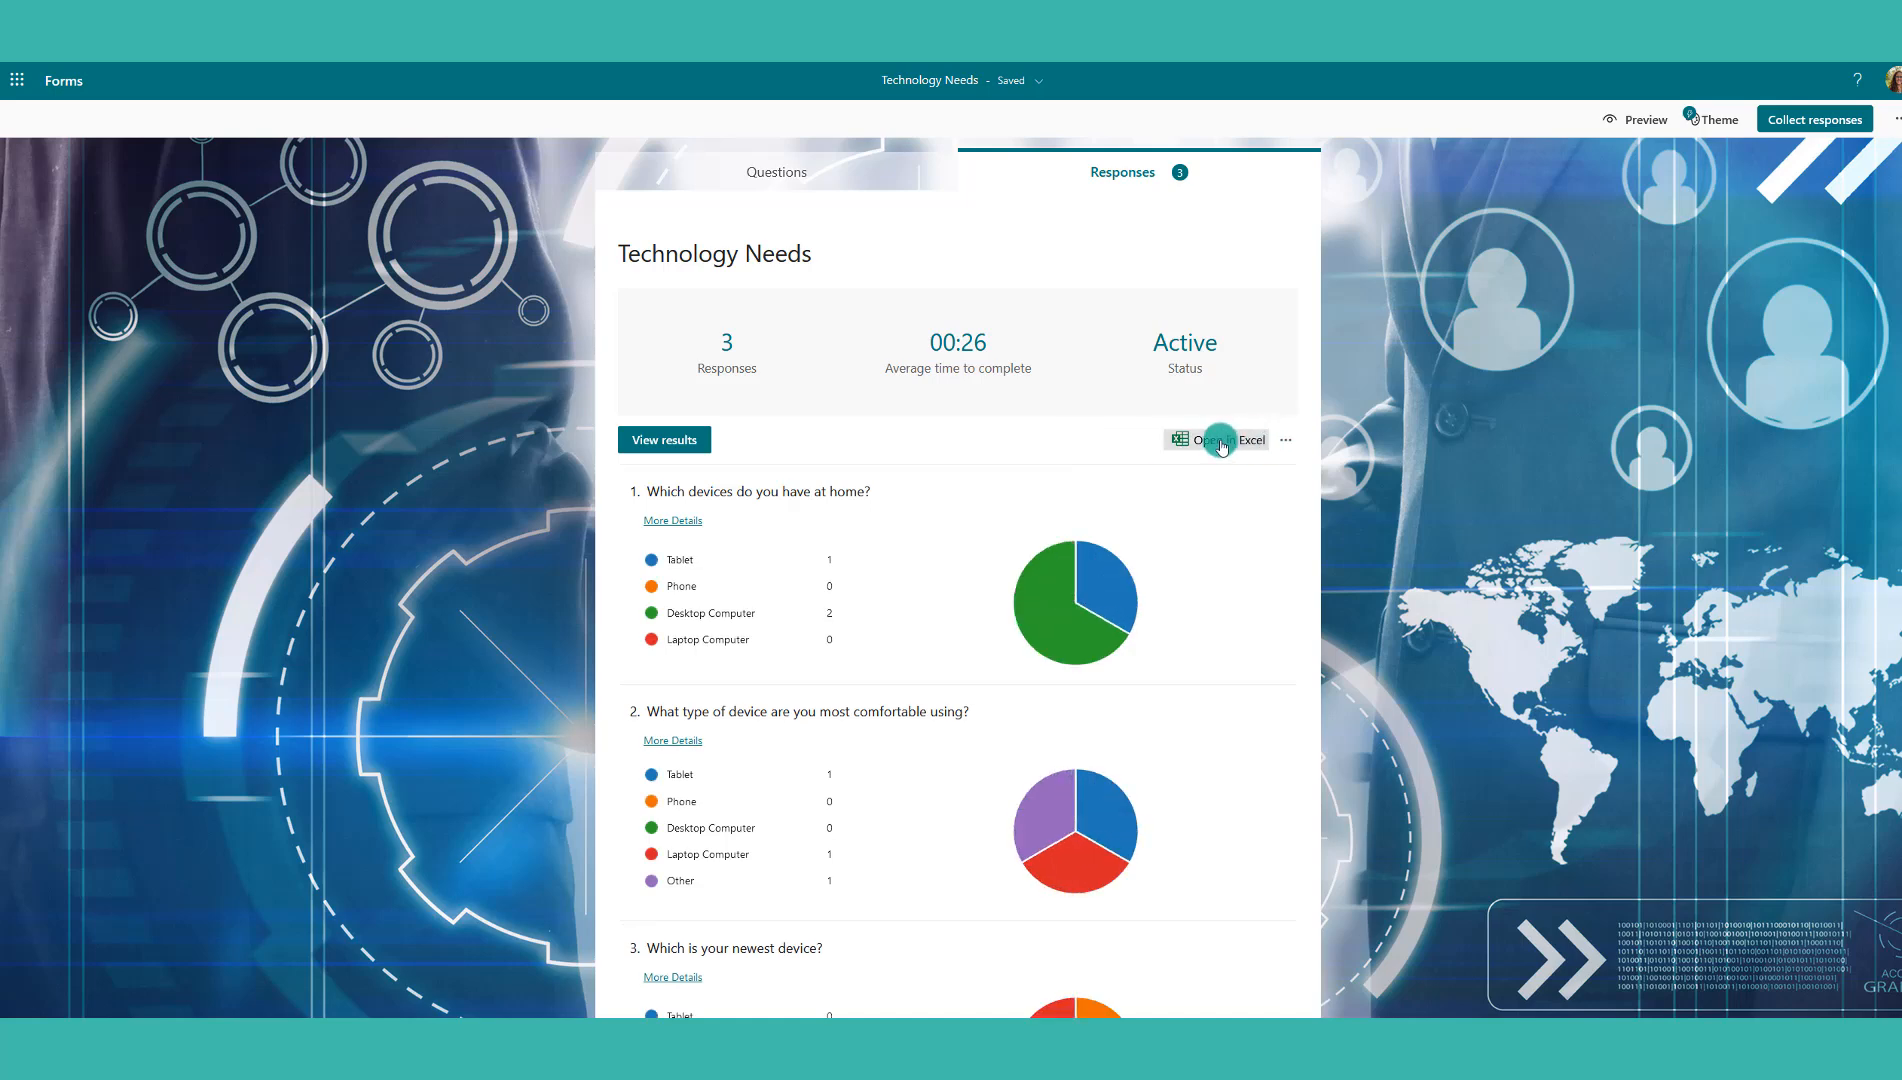
Open the collected responses in Excel, then switch back to the Technology Needs response summary in Microsoft Forms
click(1221, 441)
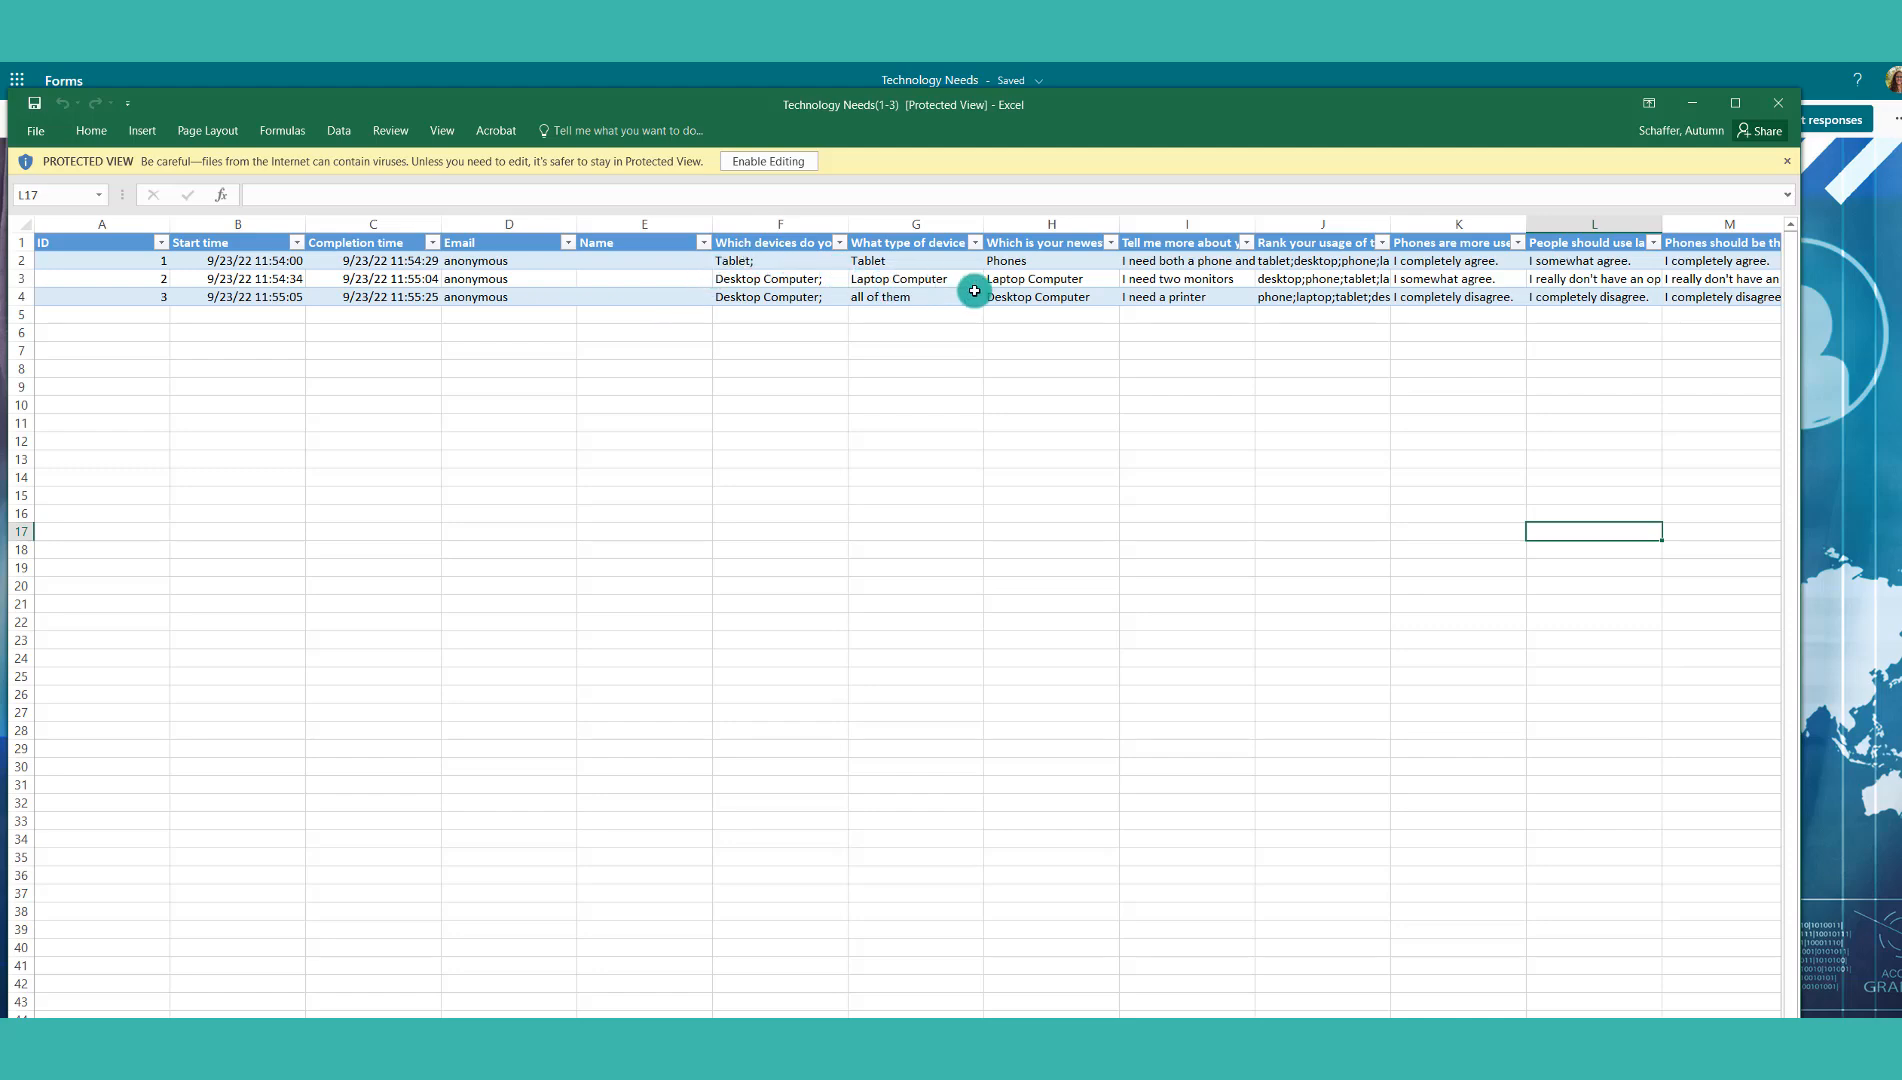
key(alt+Tab)
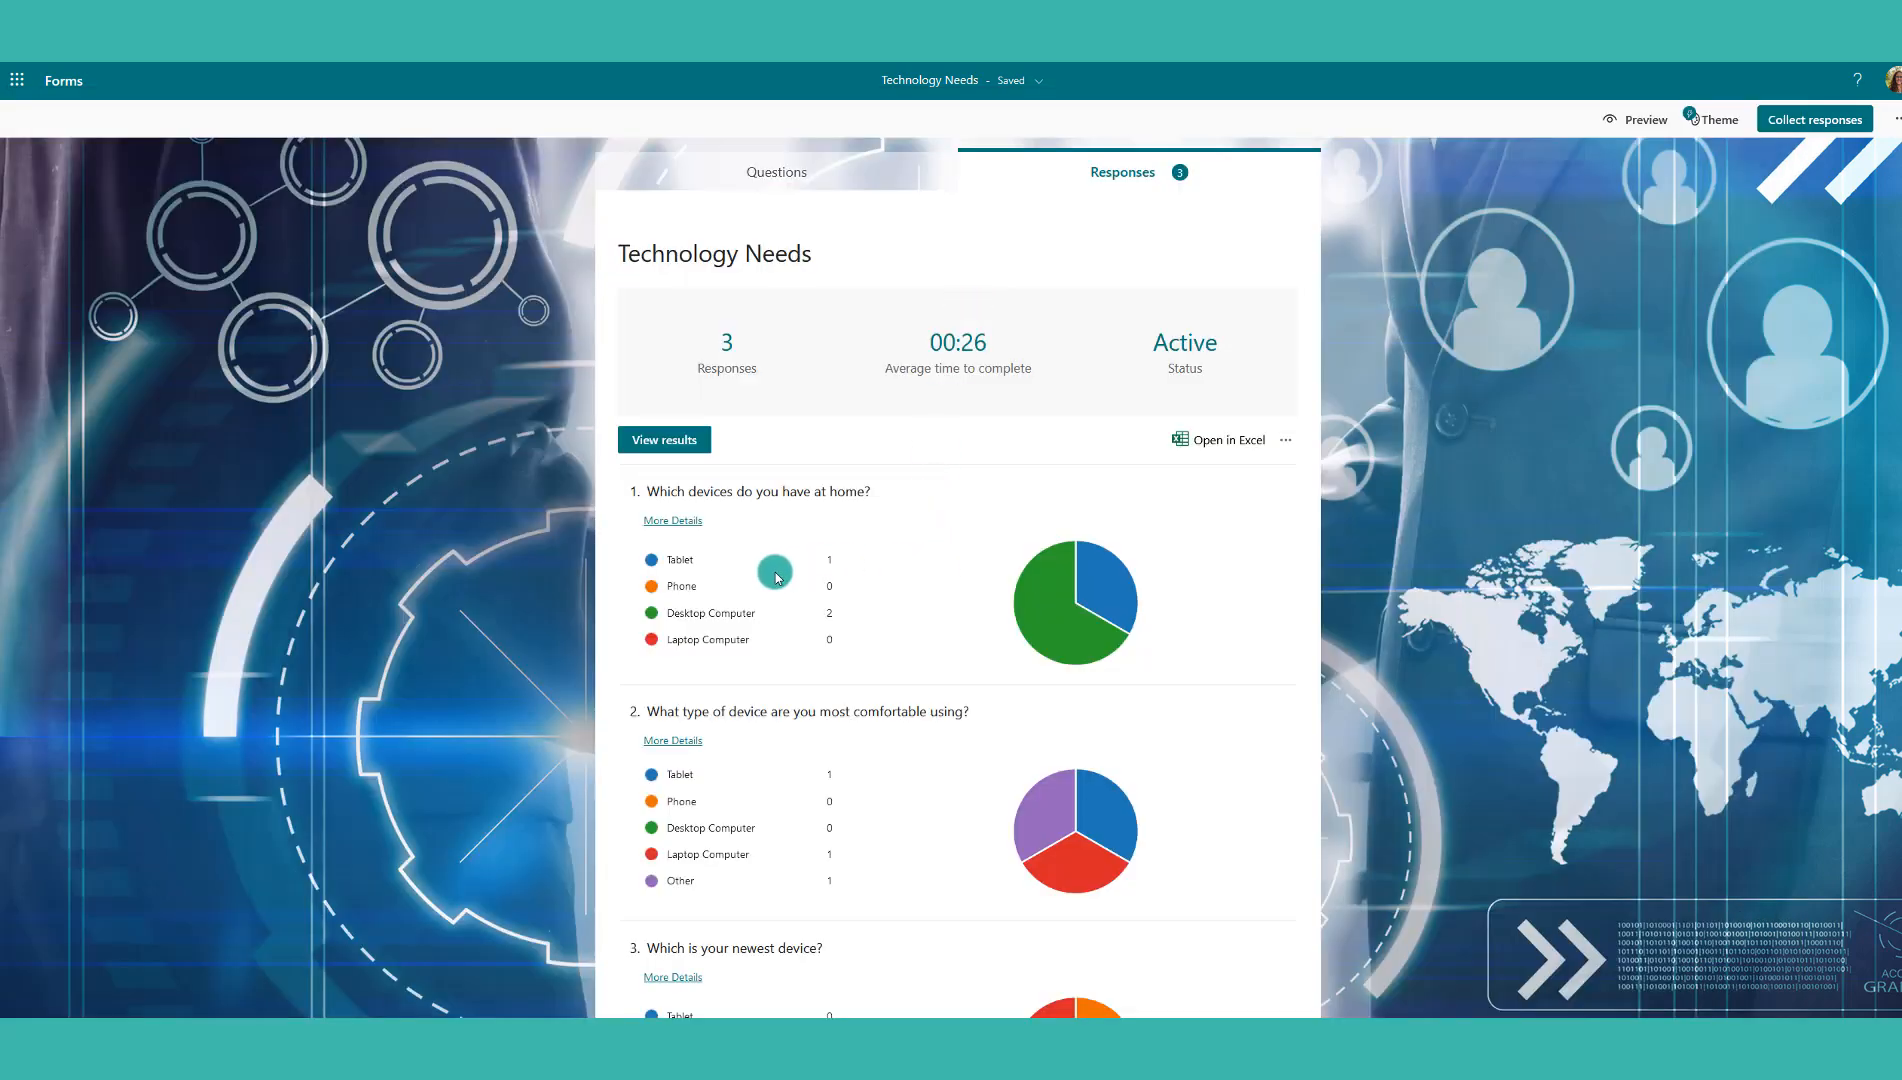
mouse_move(1023, 622)
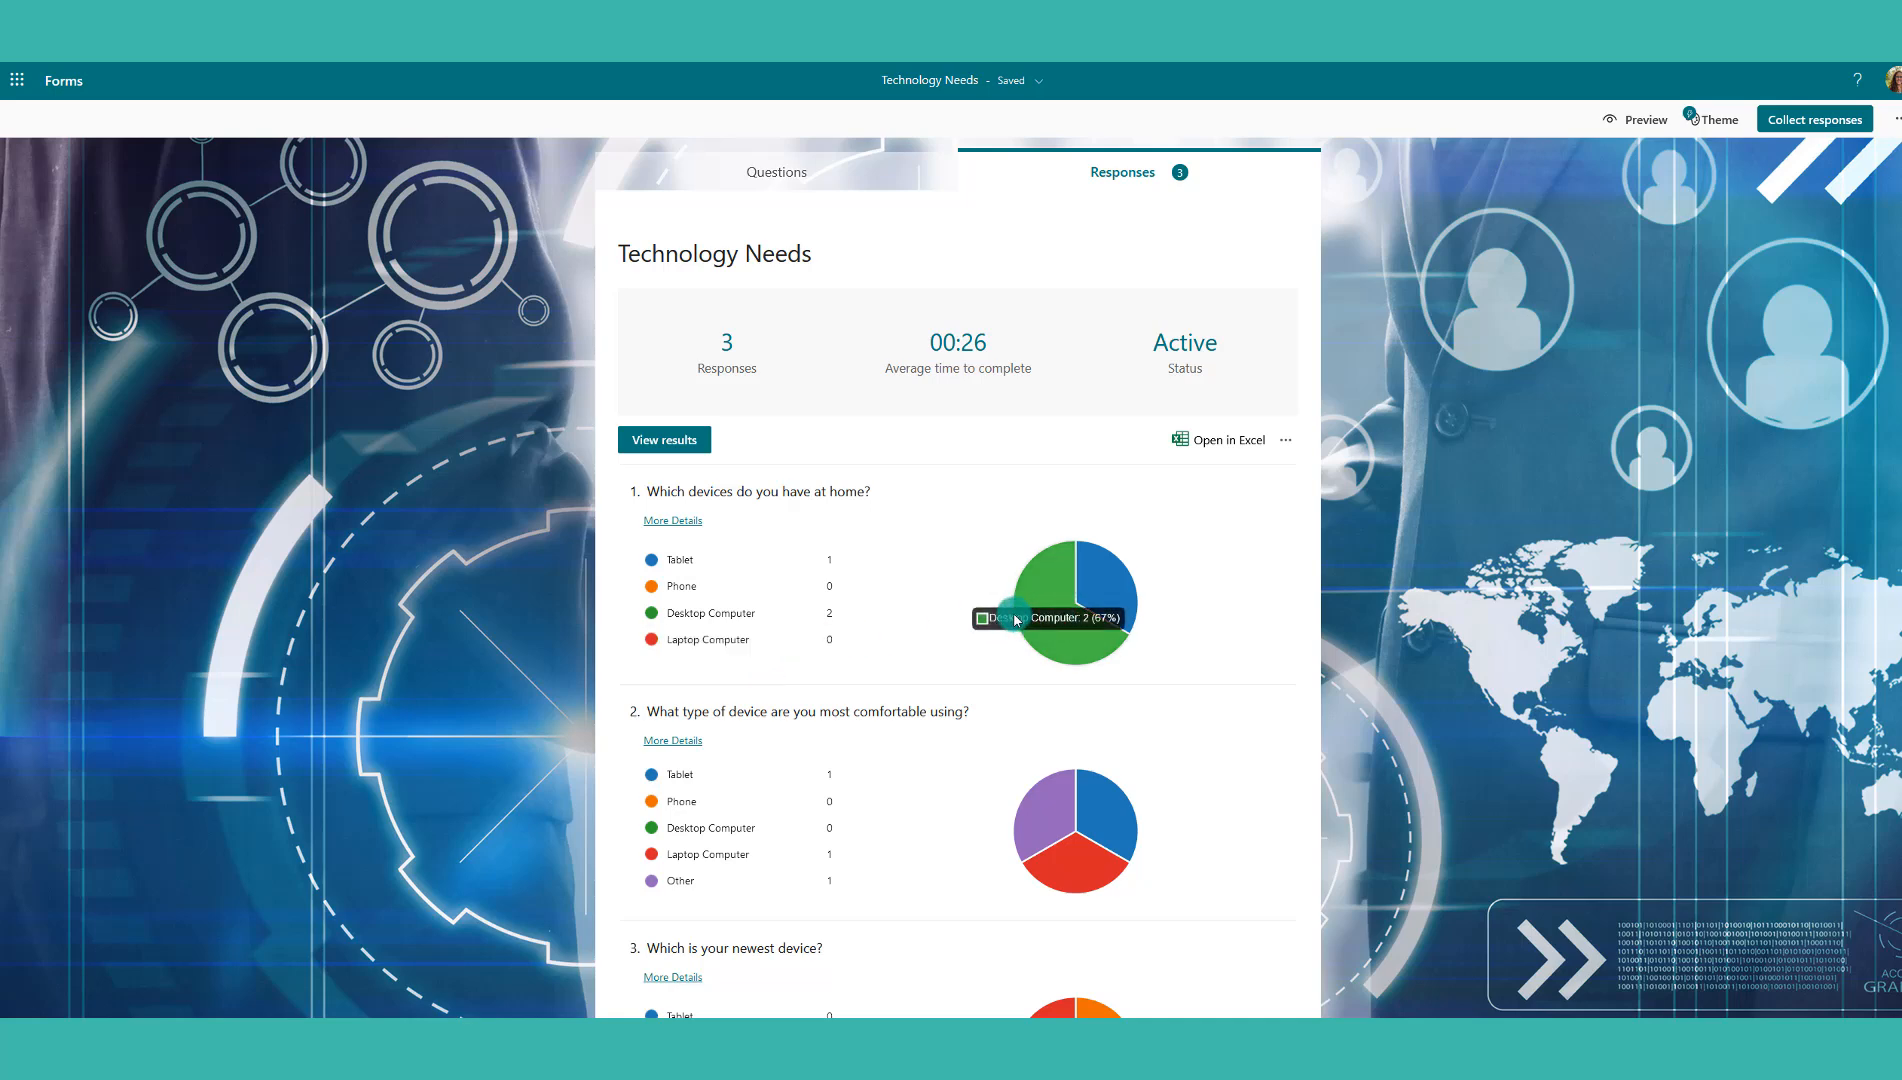
Preview the printable summary of the responses across its pages and cancel the printing
click(1287, 441)
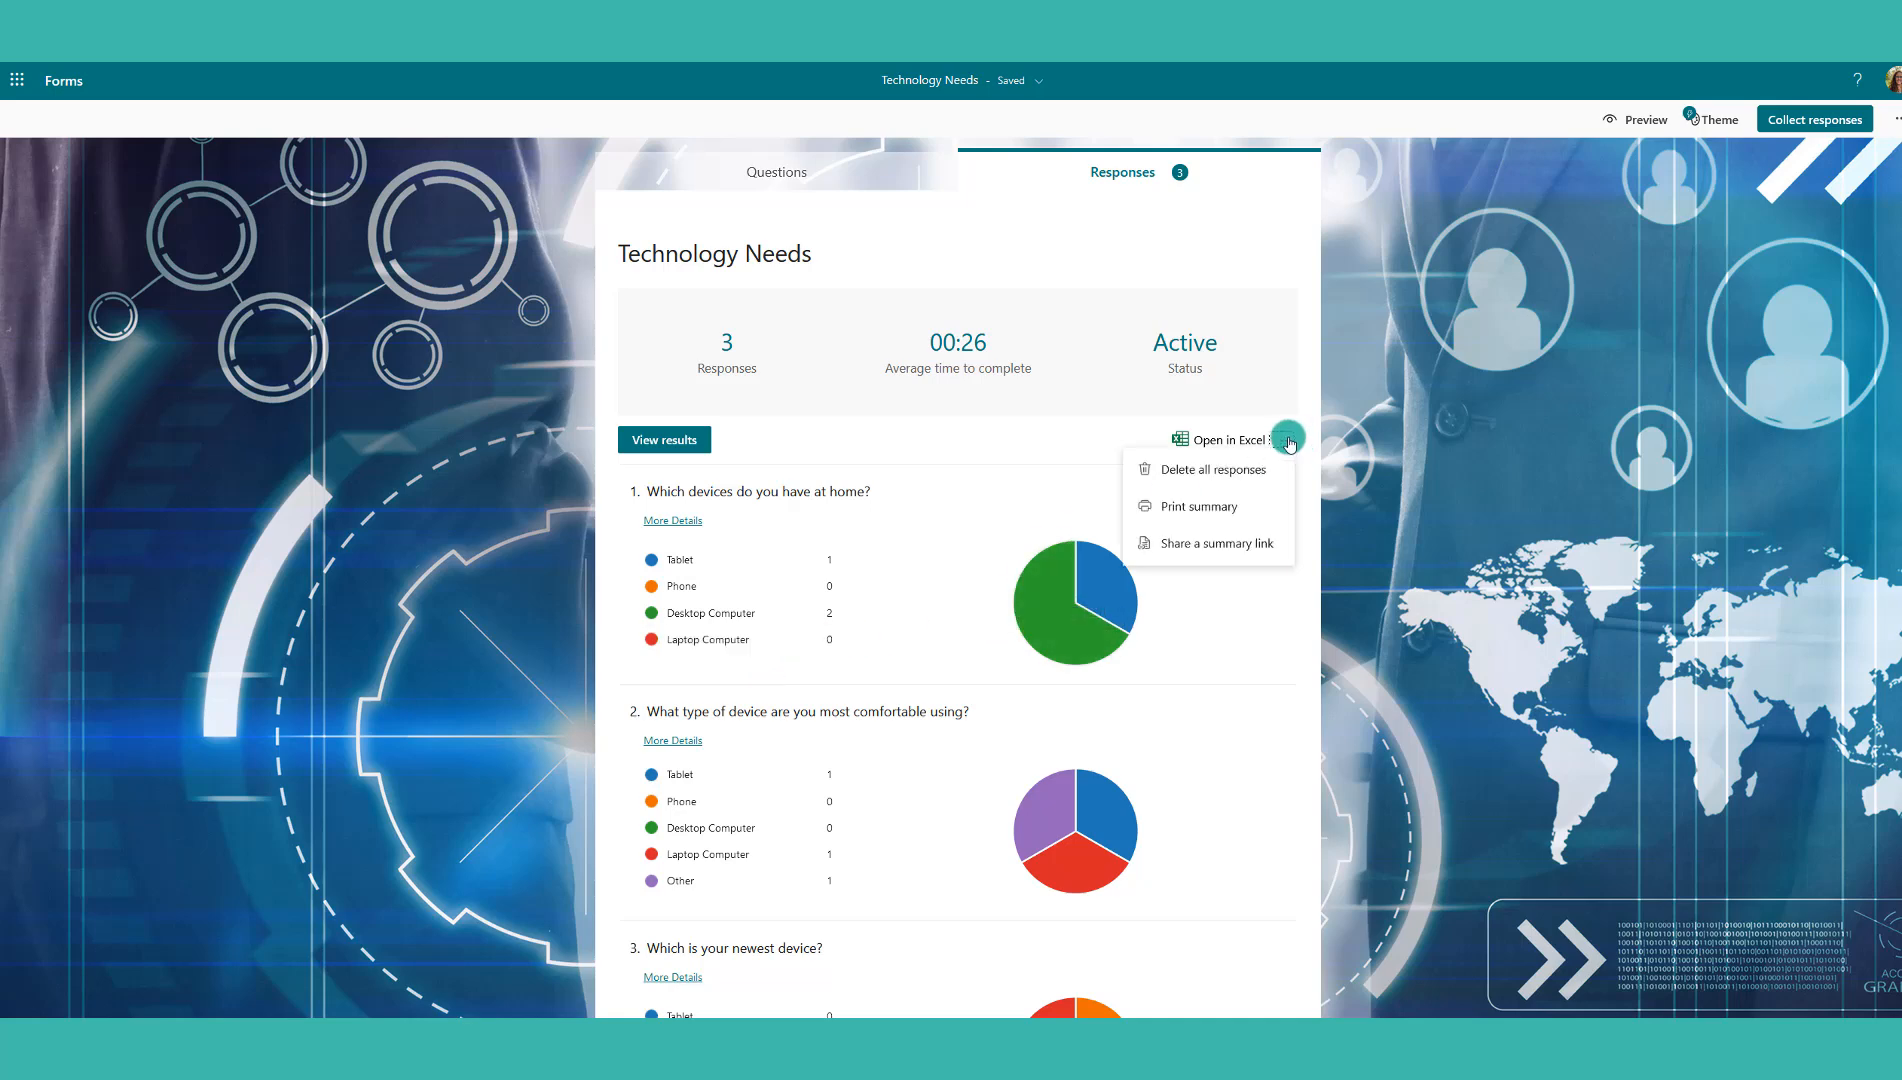
click(1233, 516)
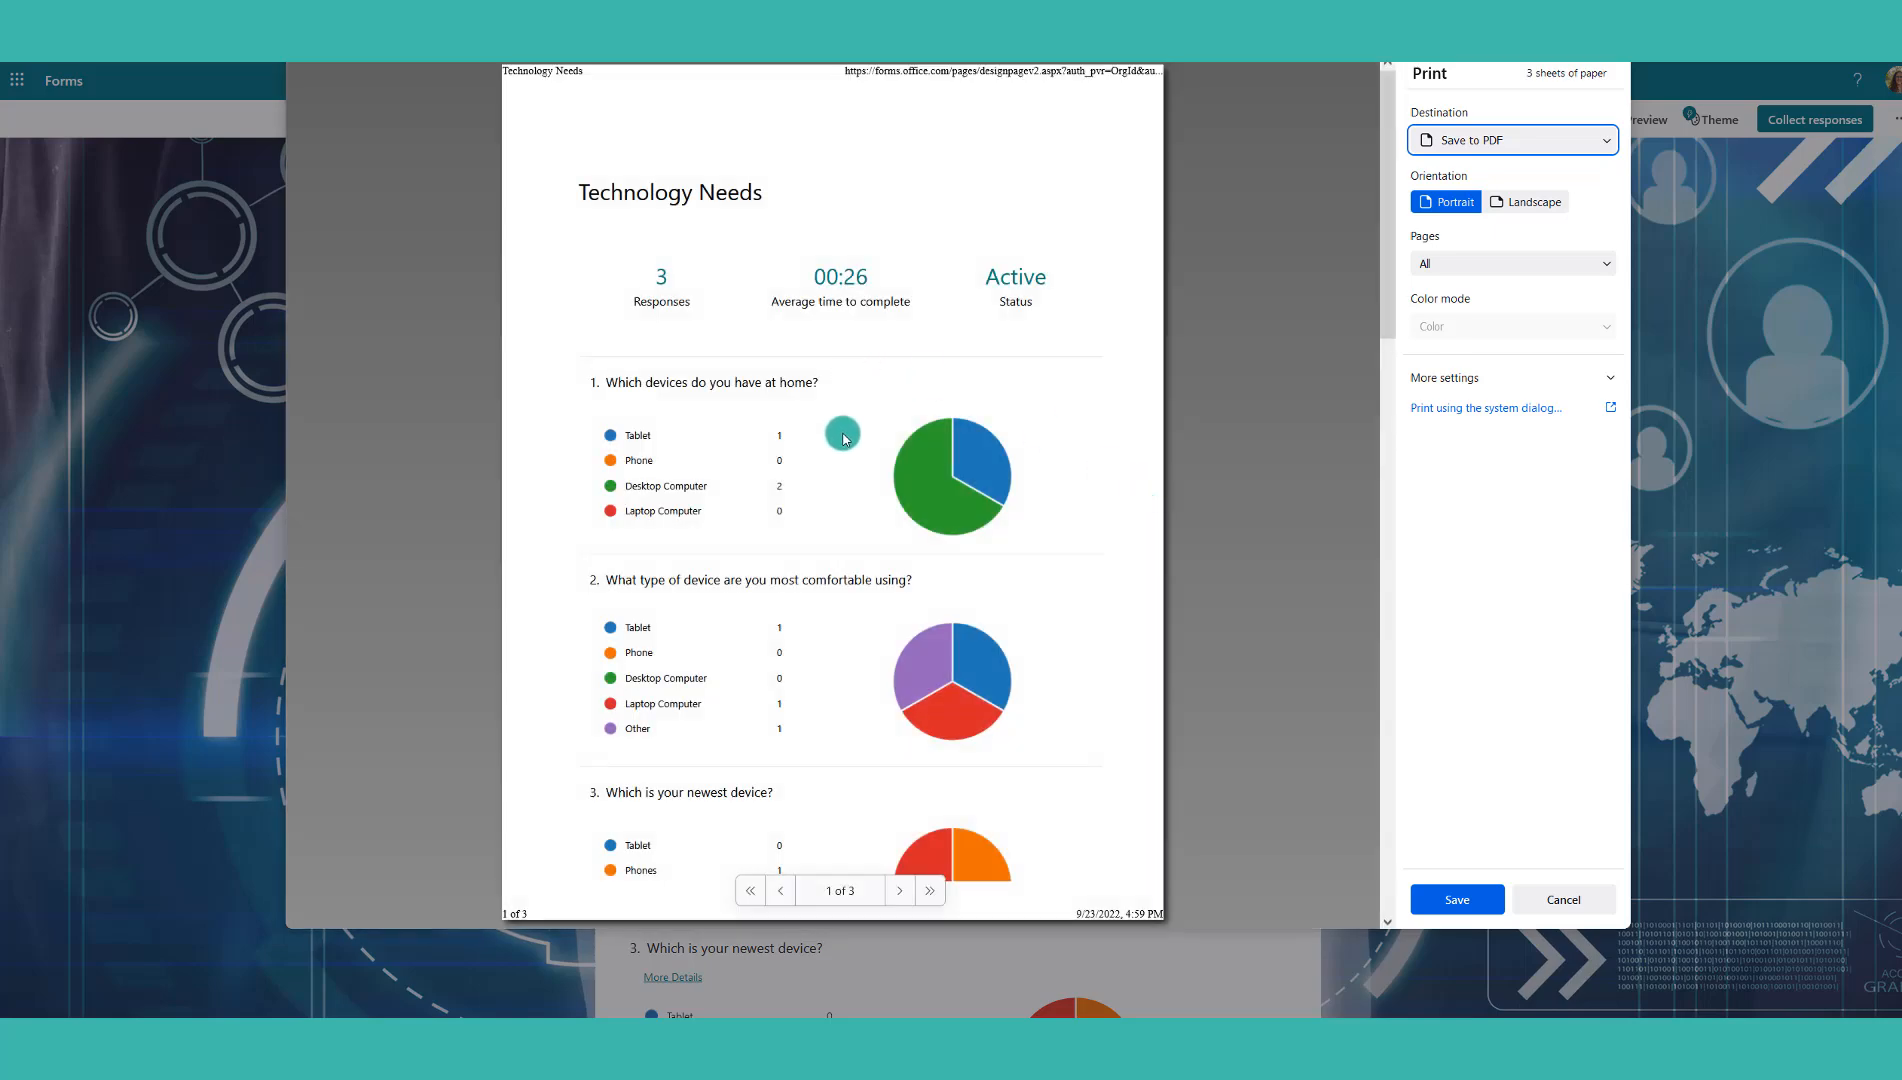
scroll(849, 480, down, 8)
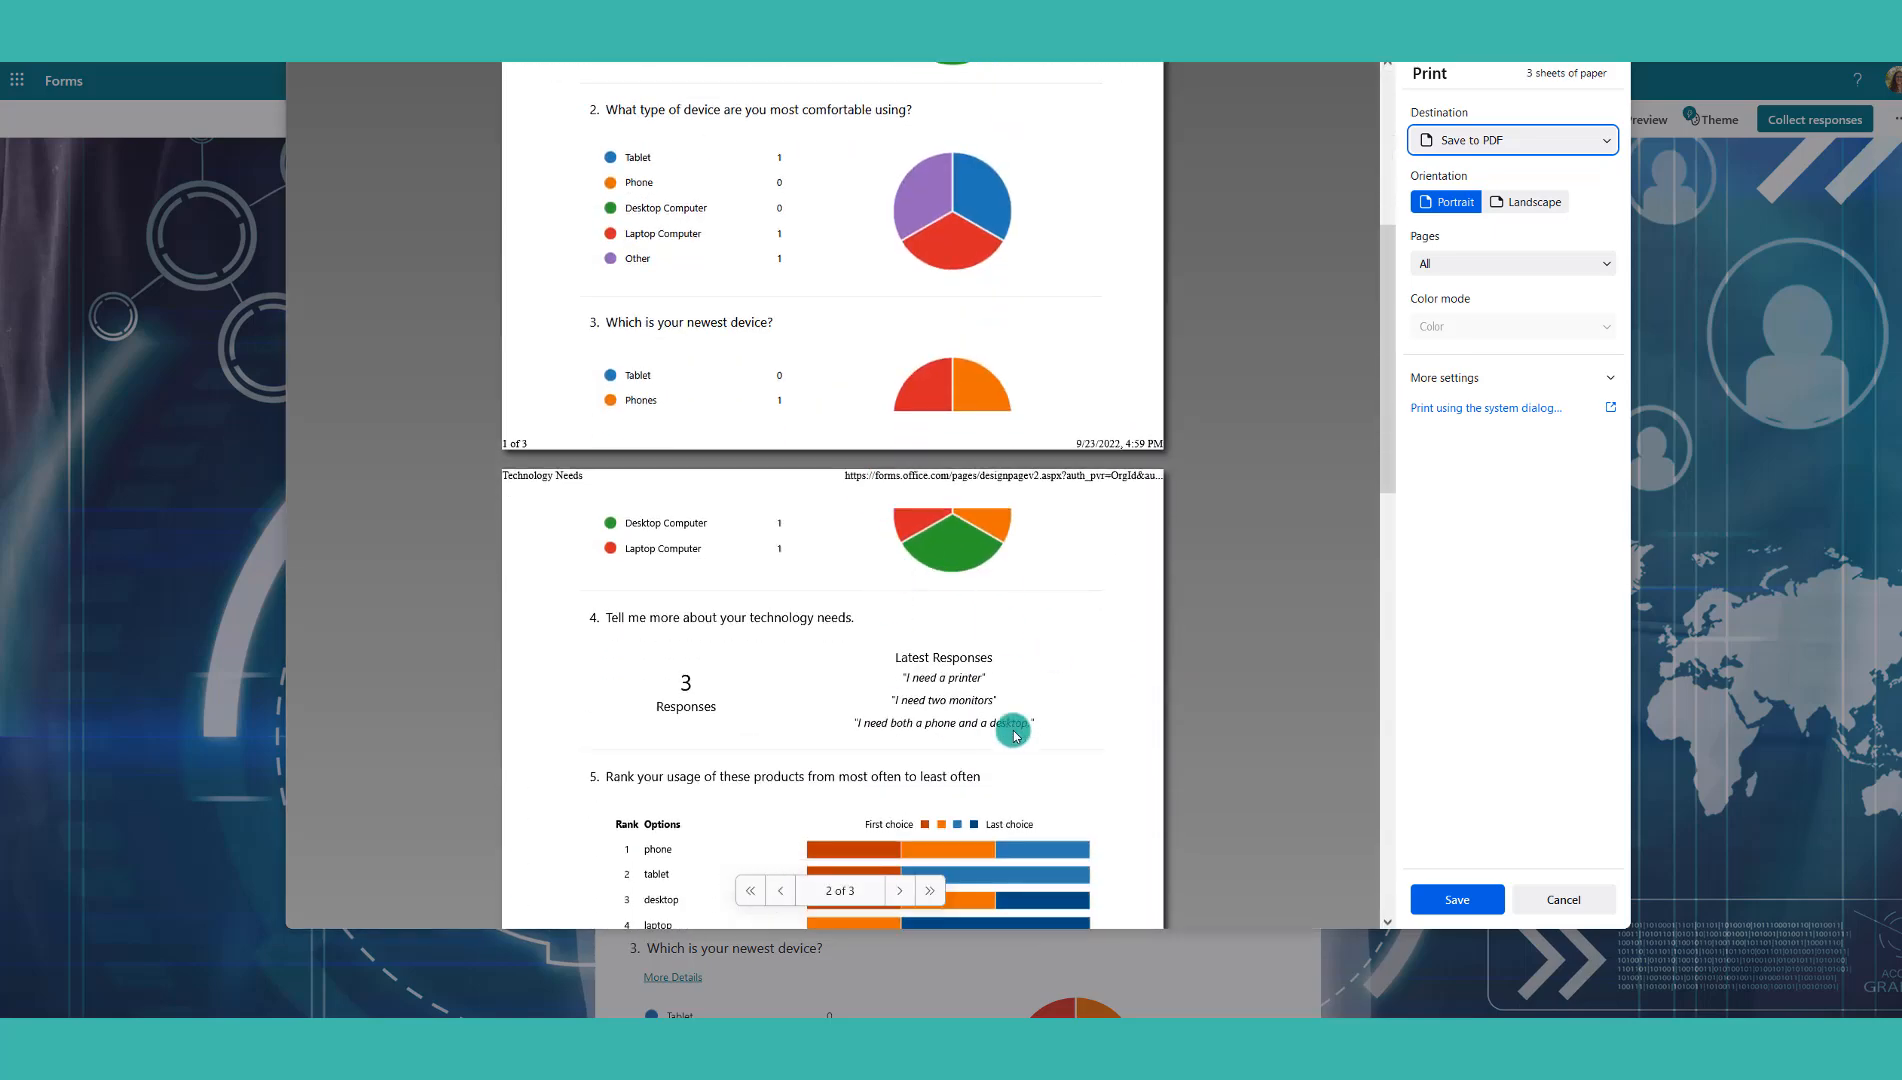
scroll(1012, 729, down, 3)
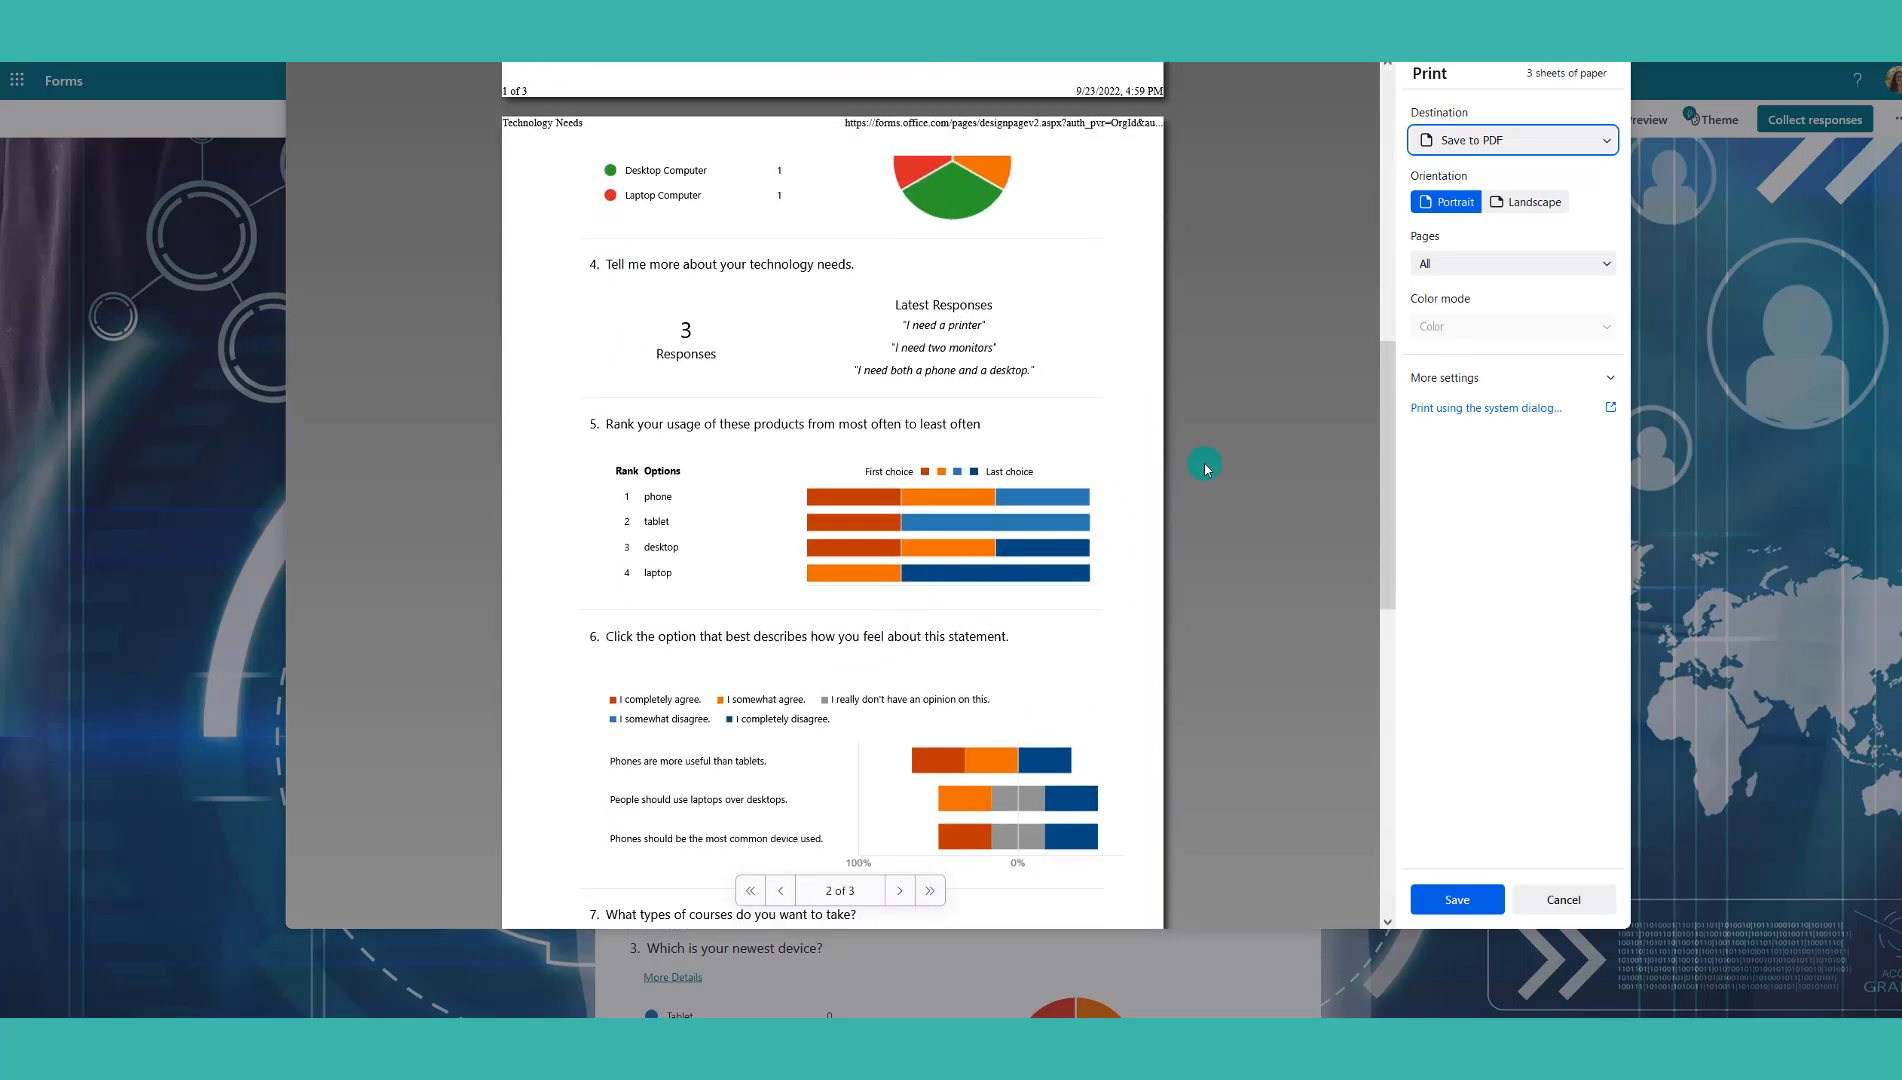
click(1548, 899)
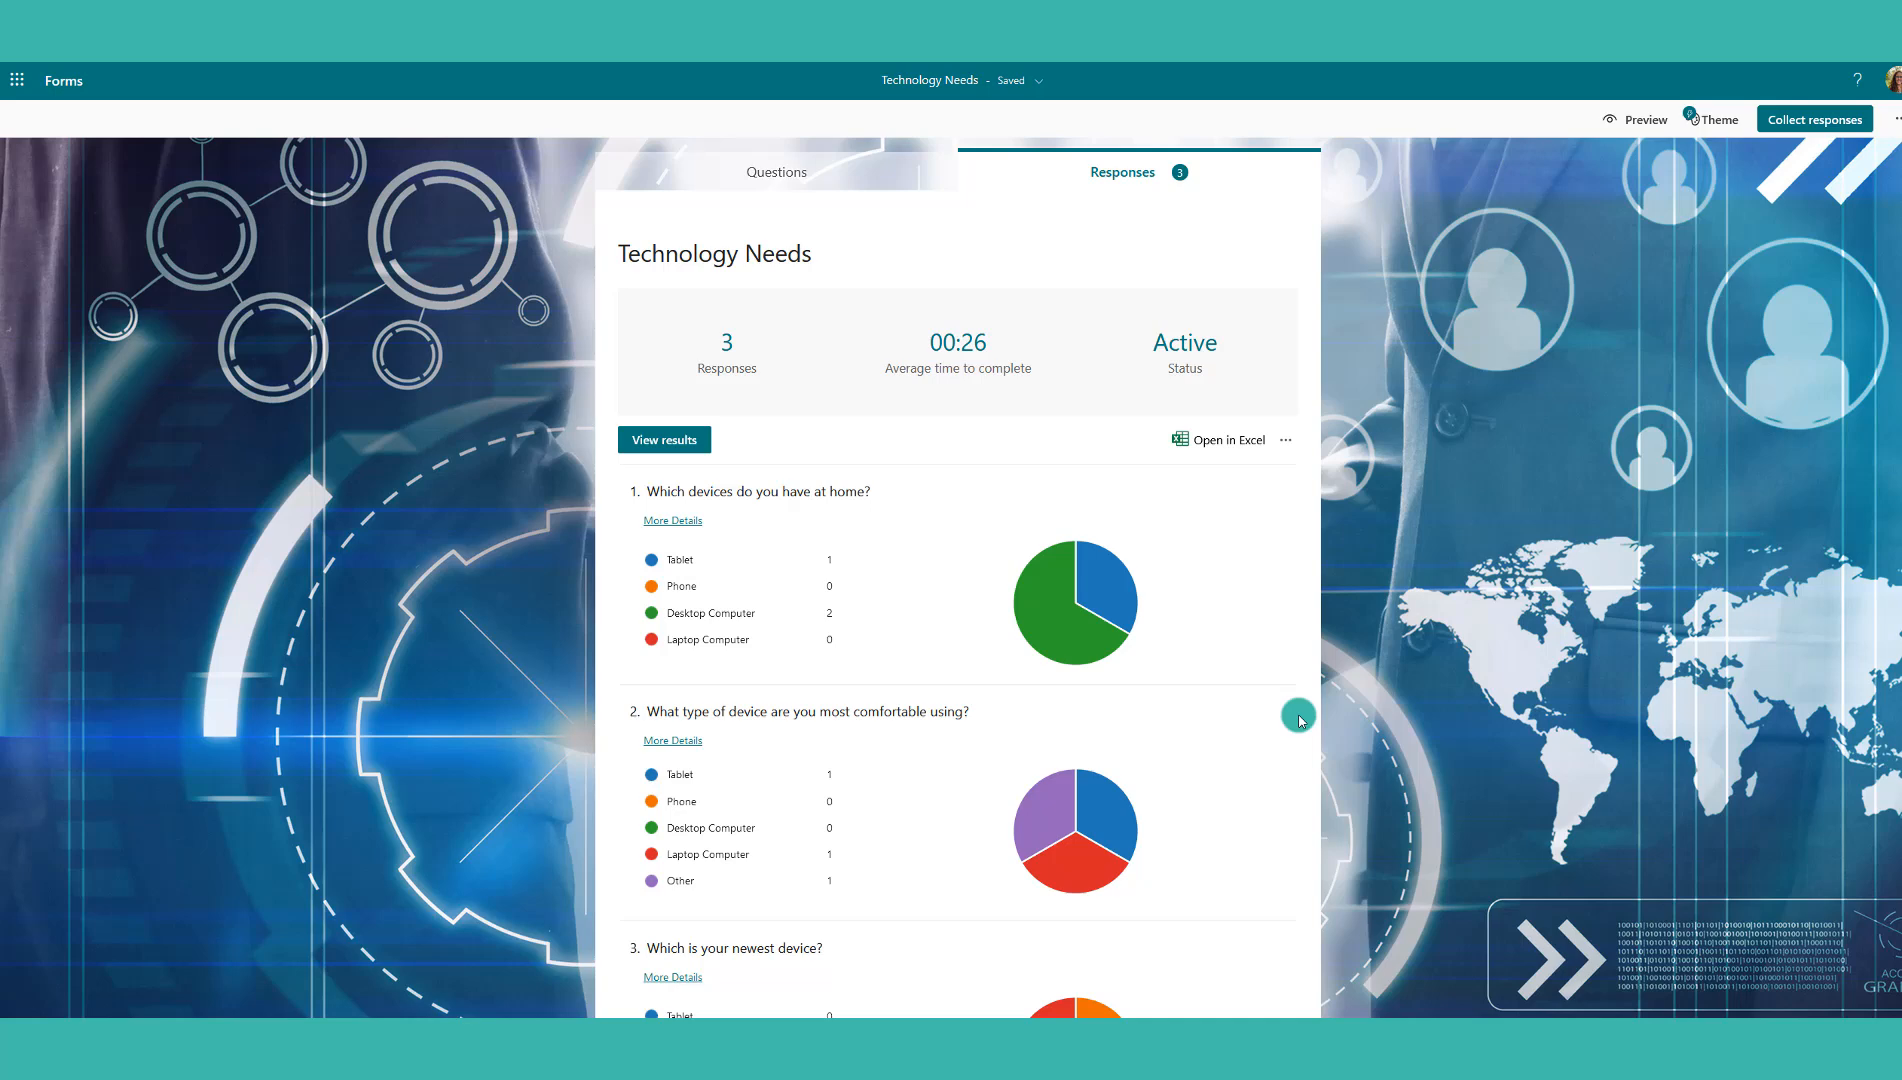
Create a shareable summary link for the Technology Needs responses and copy it
click(1286, 441)
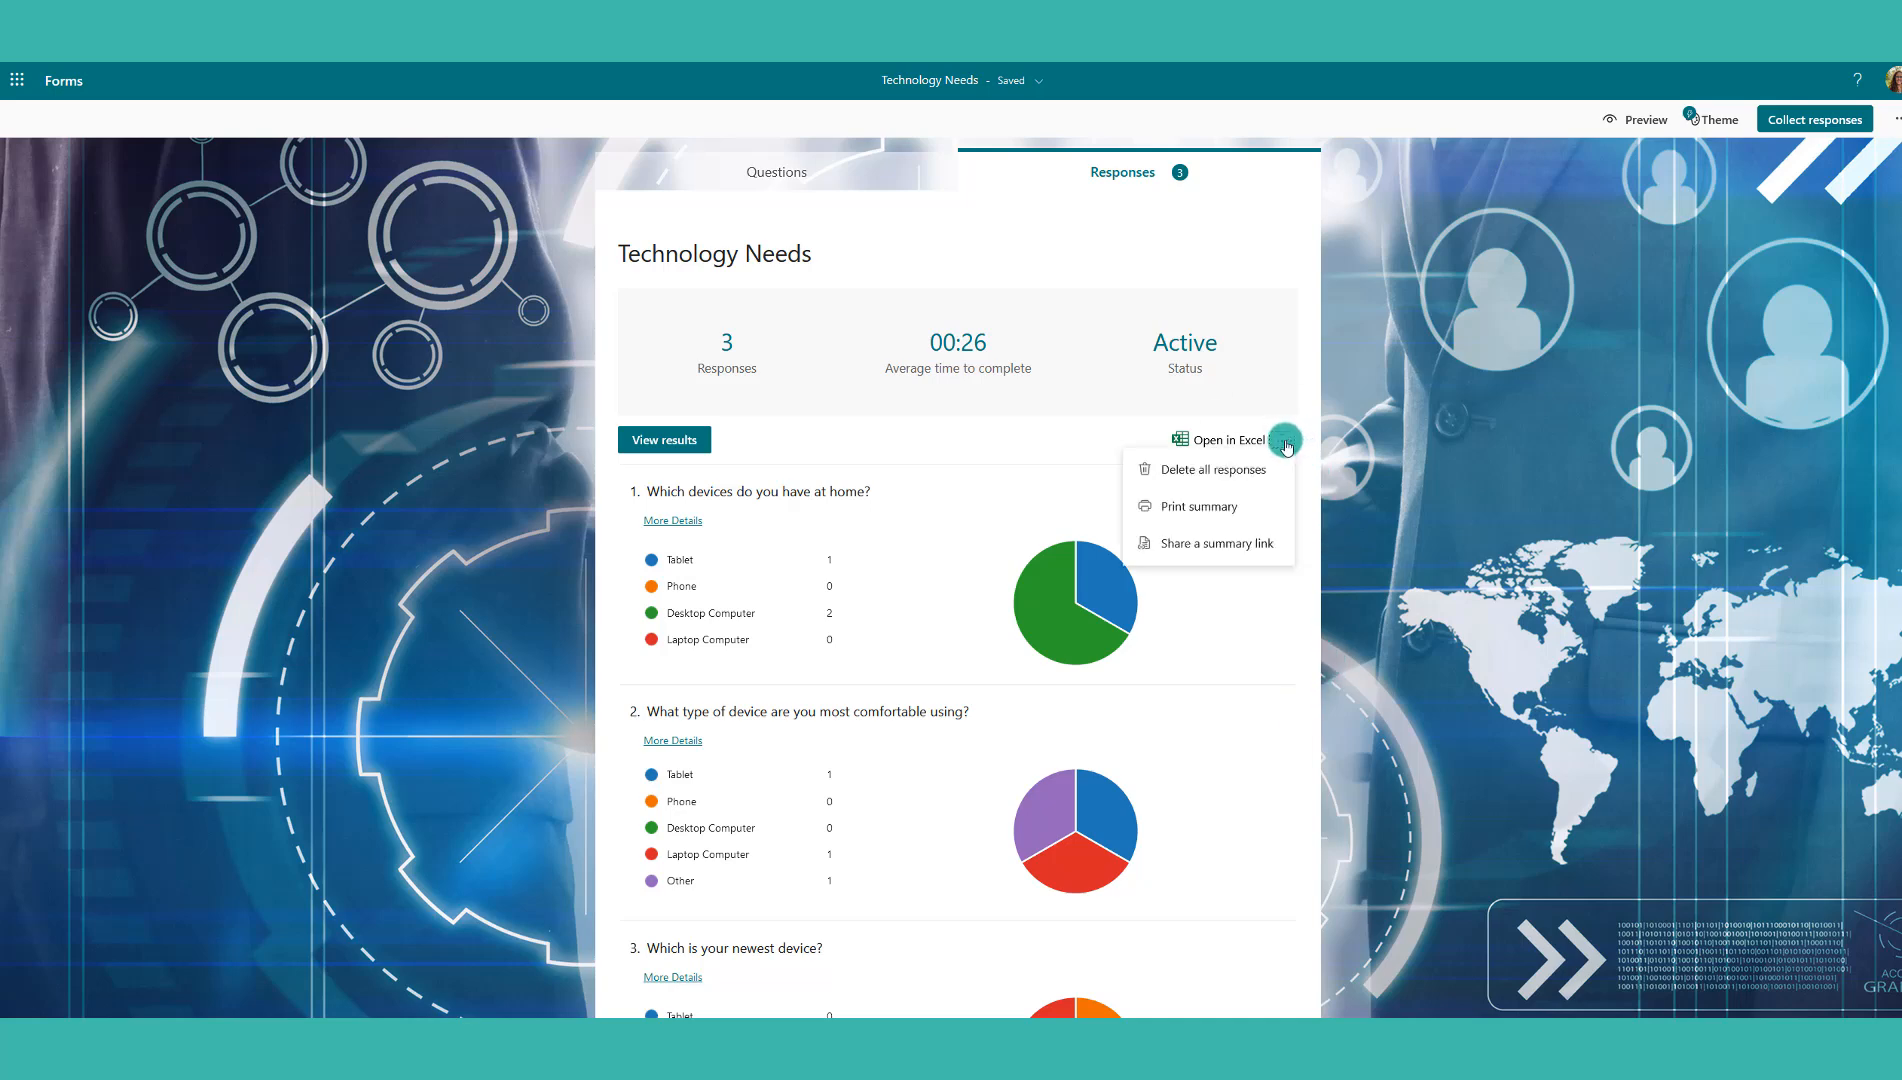
click(1231, 546)
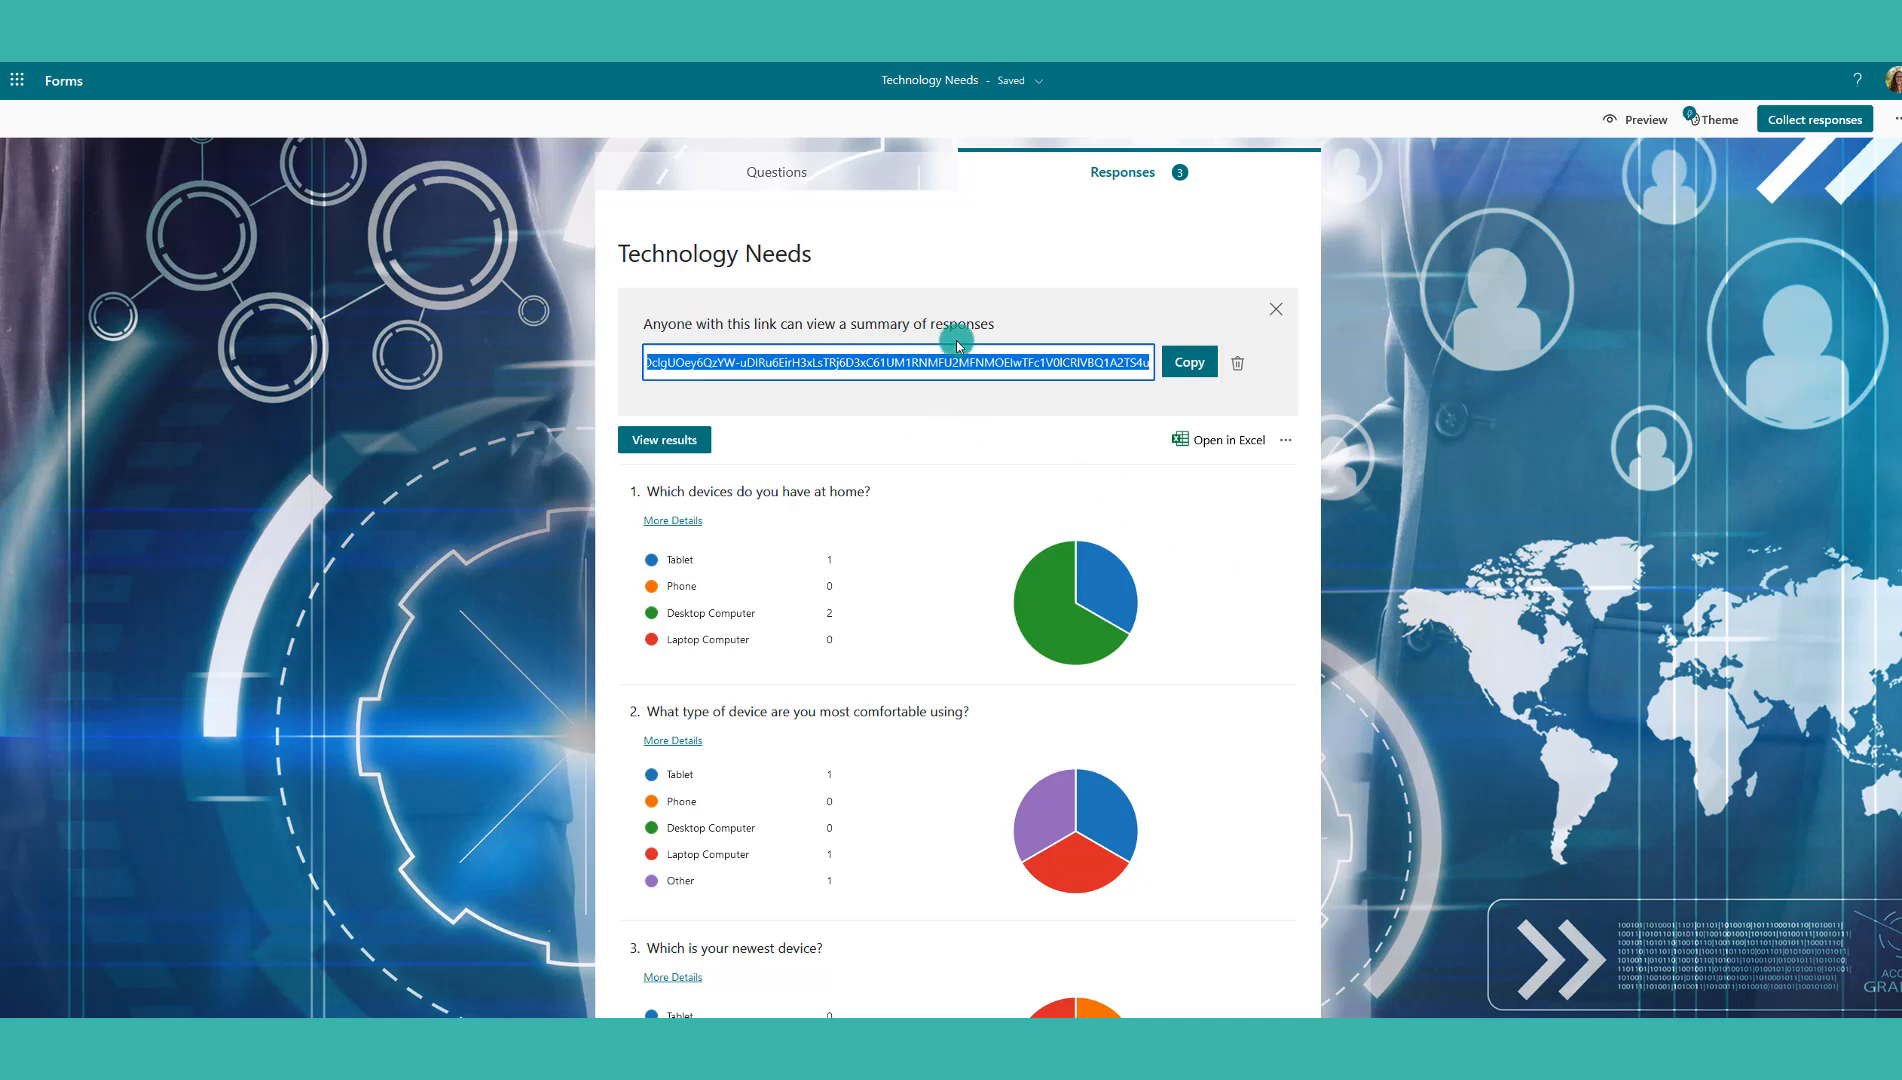
click(1189, 362)
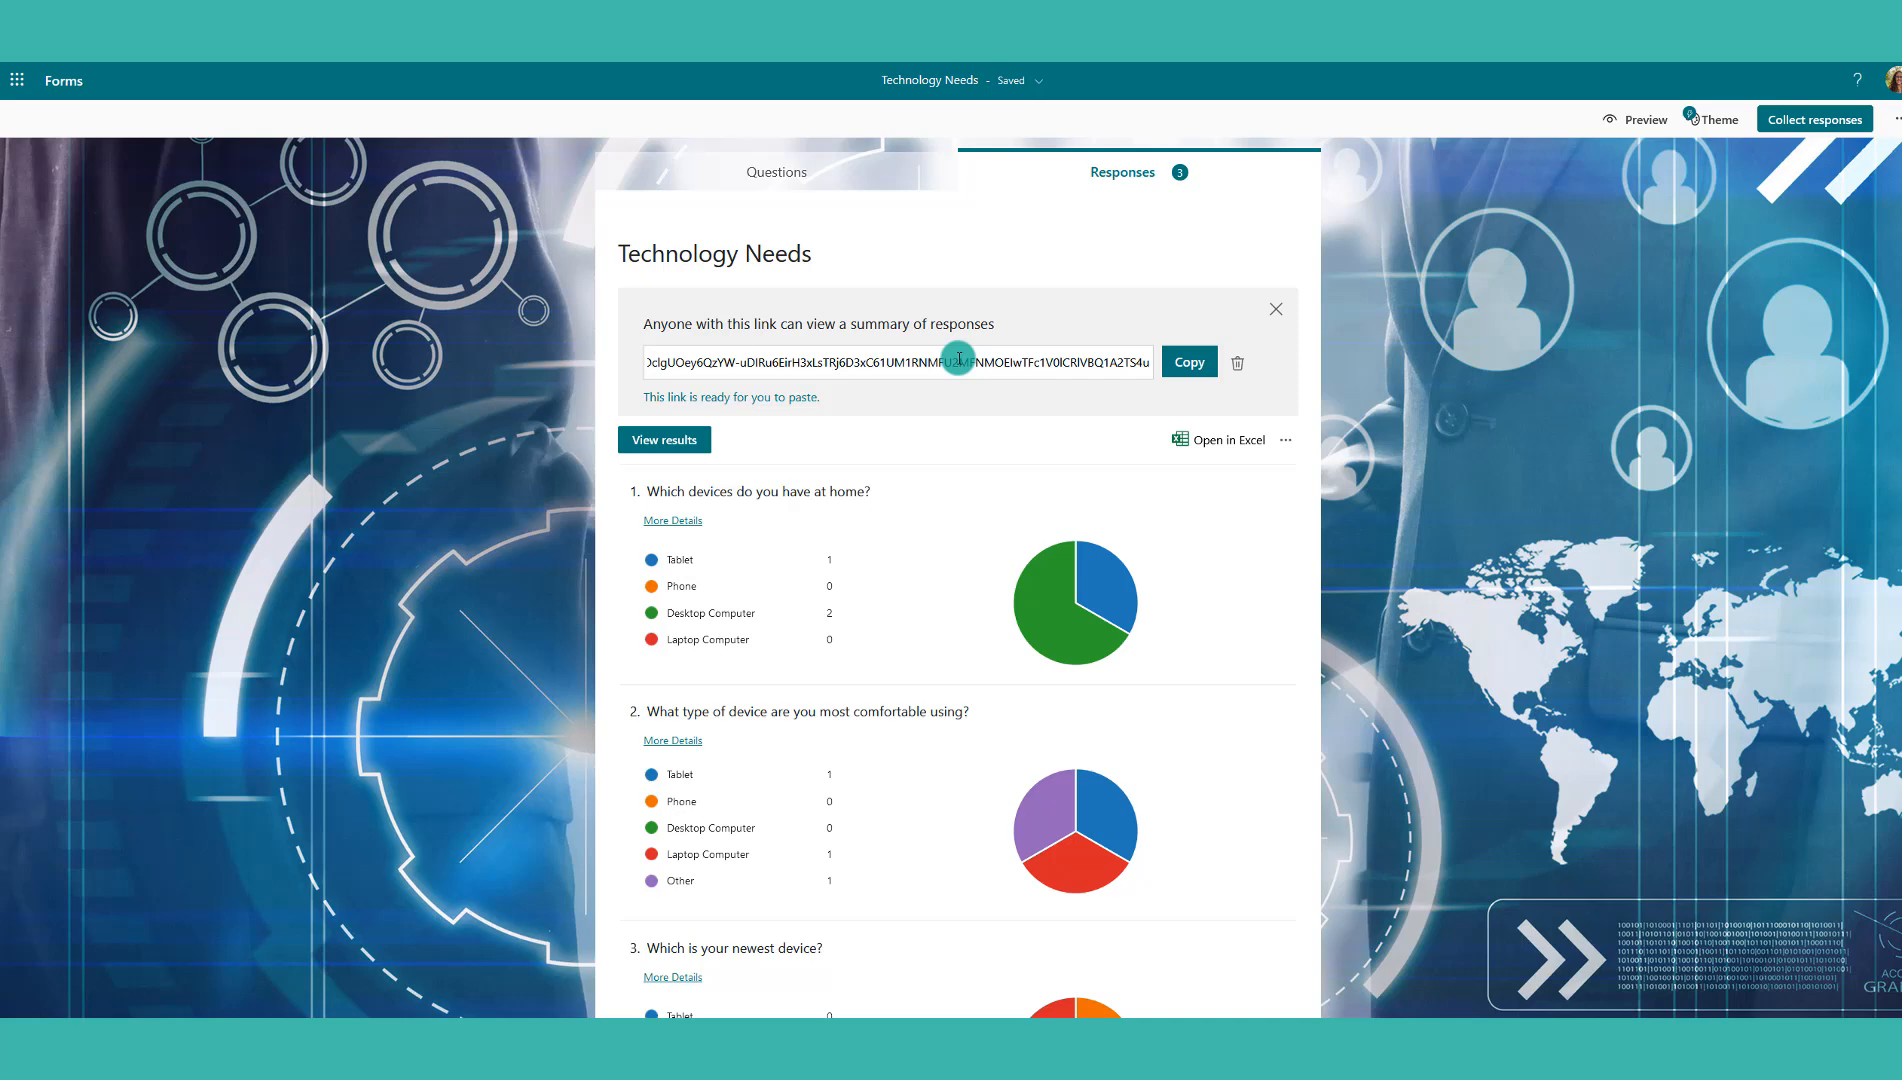